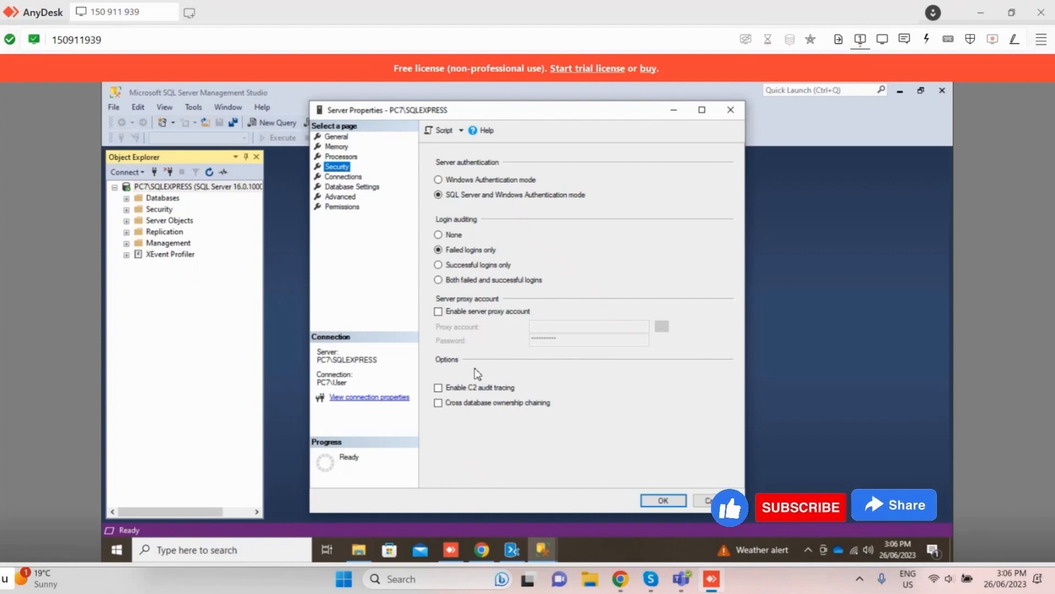
Step: Review the server's Database Settings, Advanced and Permissions pages, including the explicit permissions of the login listed directly after BUILTIN\Users
click(354, 187)
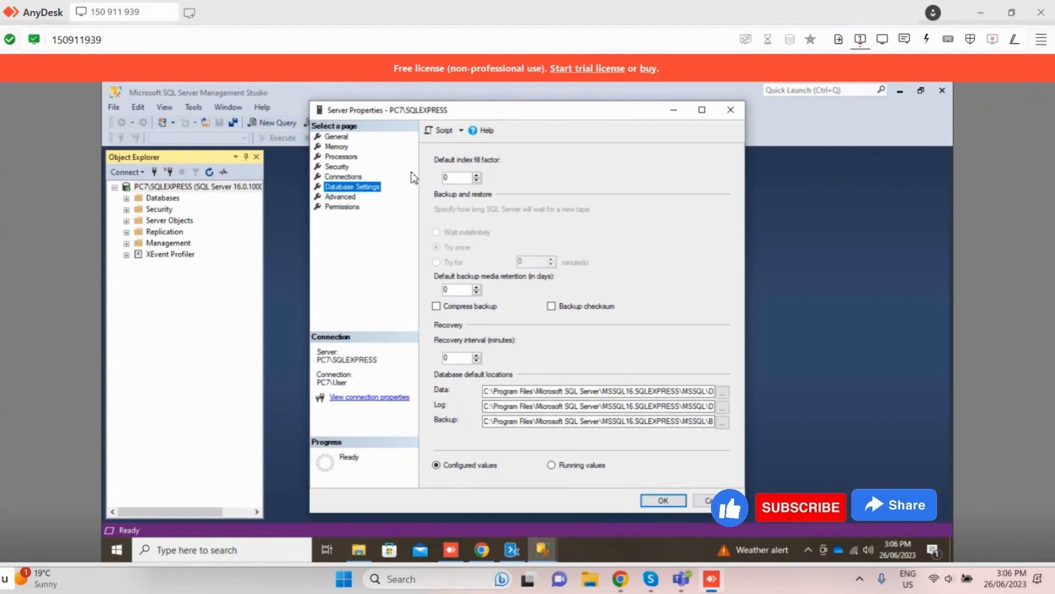
click(344, 197)
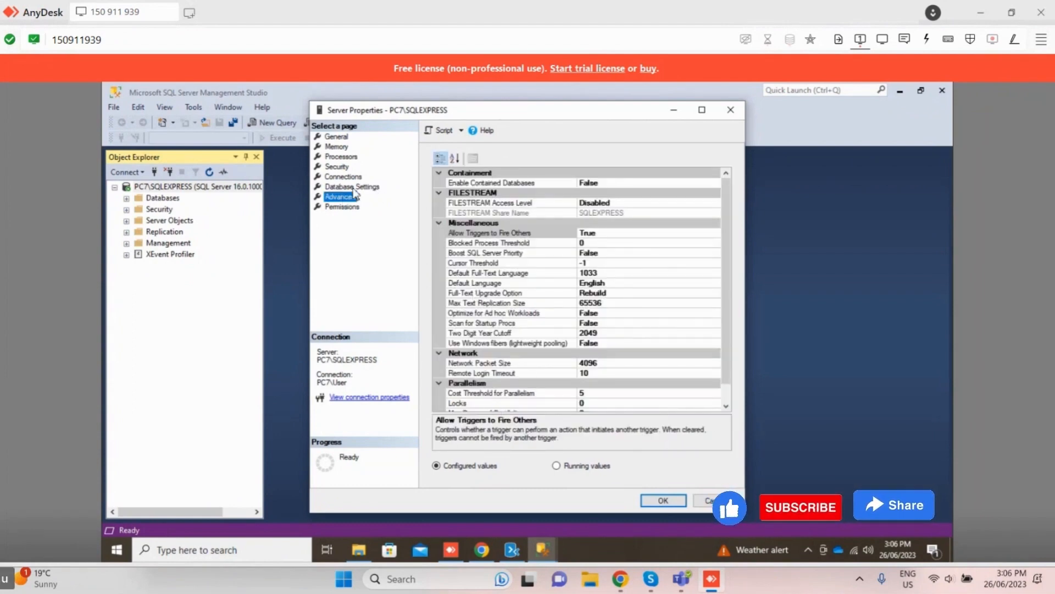
click(343, 207)
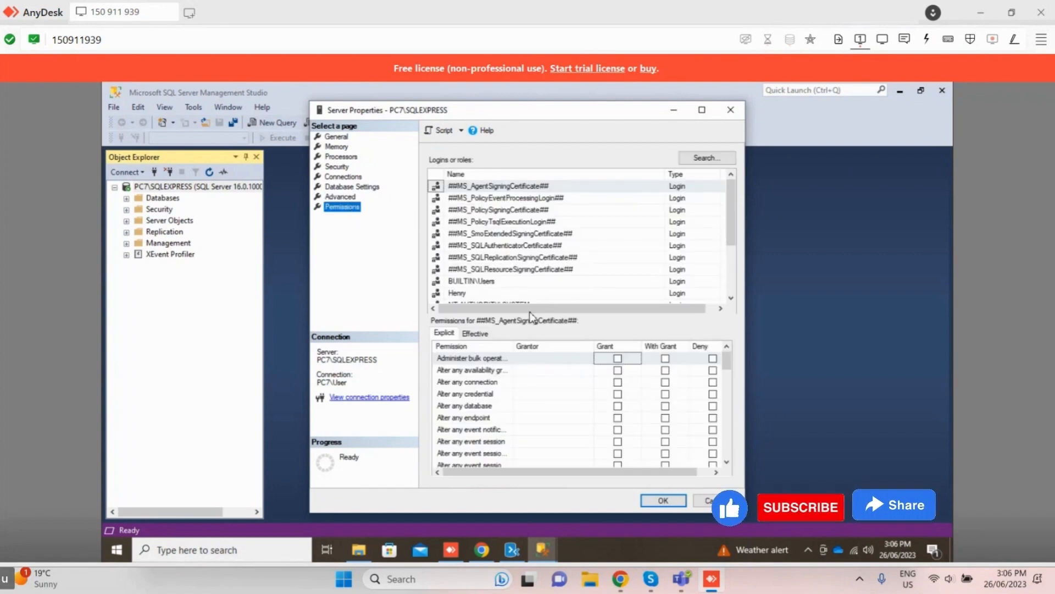
scroll(481, 279, down, 1)
scroll(481, 279, down, 1)
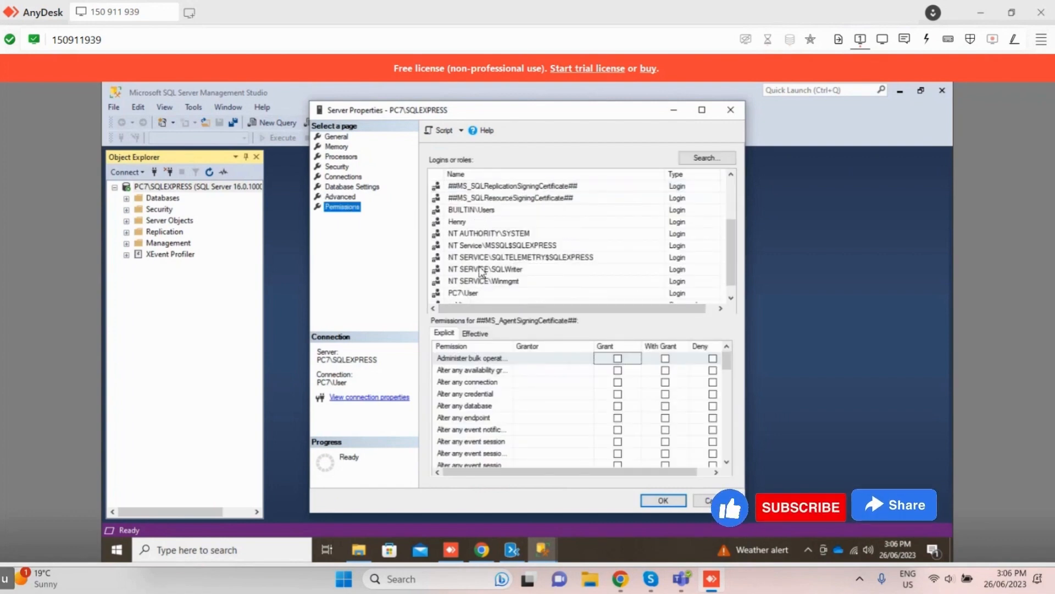
click(480, 212)
click(480, 223)
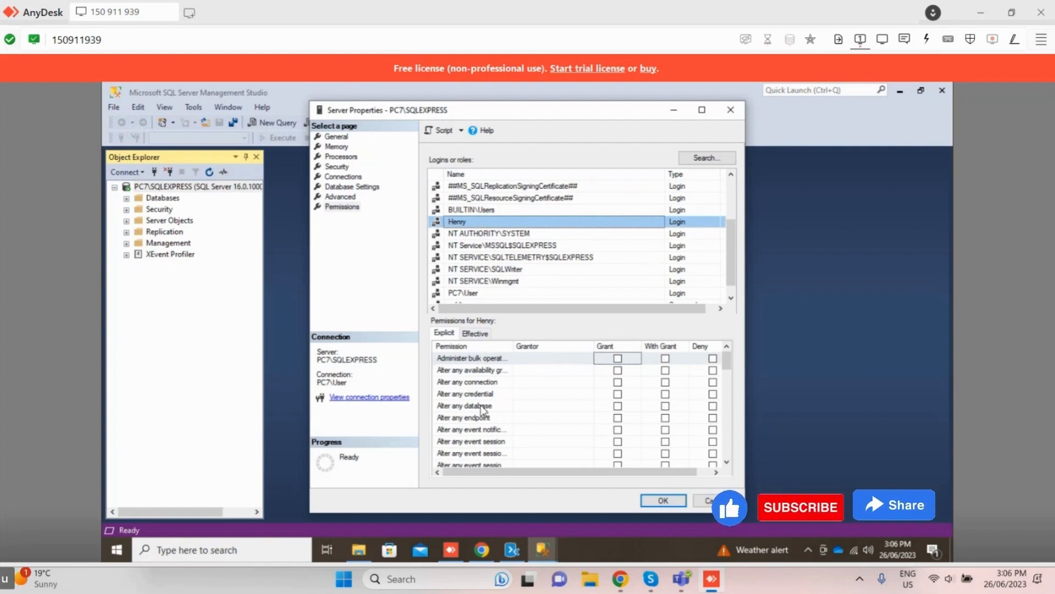
scroll(482, 409, down, 3)
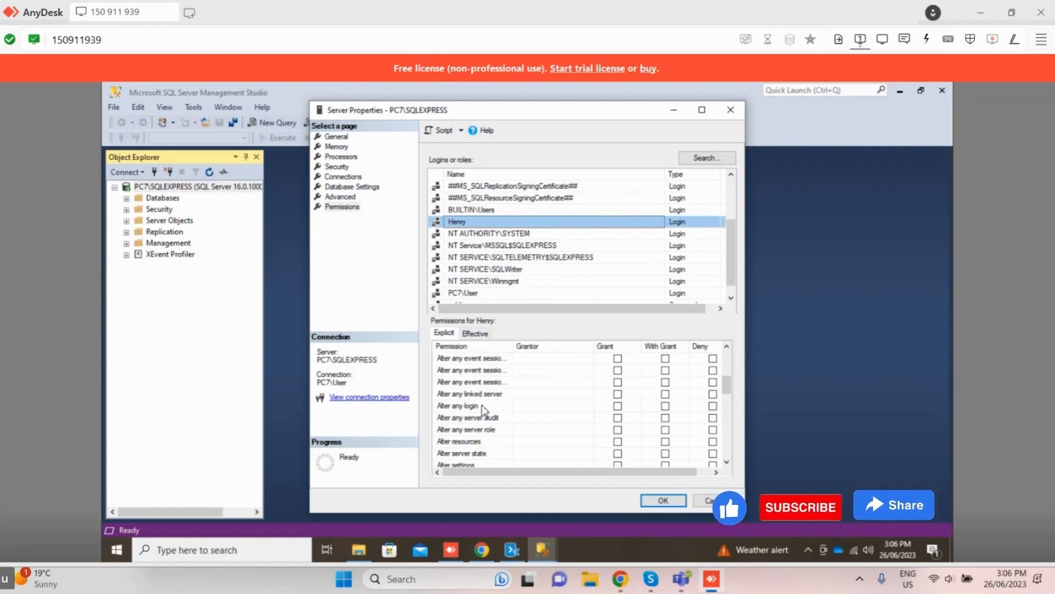
scroll(471, 410, up, 3)
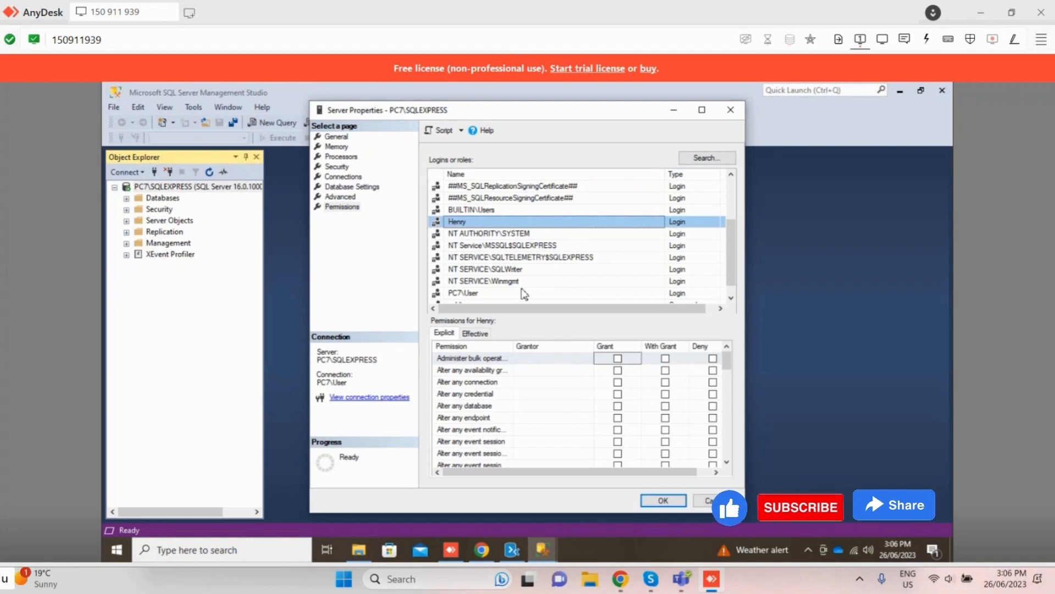
Step: Grant the PC7\User login the Alter any login permission and apply the server properties
scroll(522, 286, up, 2)
scroll(513, 242, down, 3)
click(485, 282)
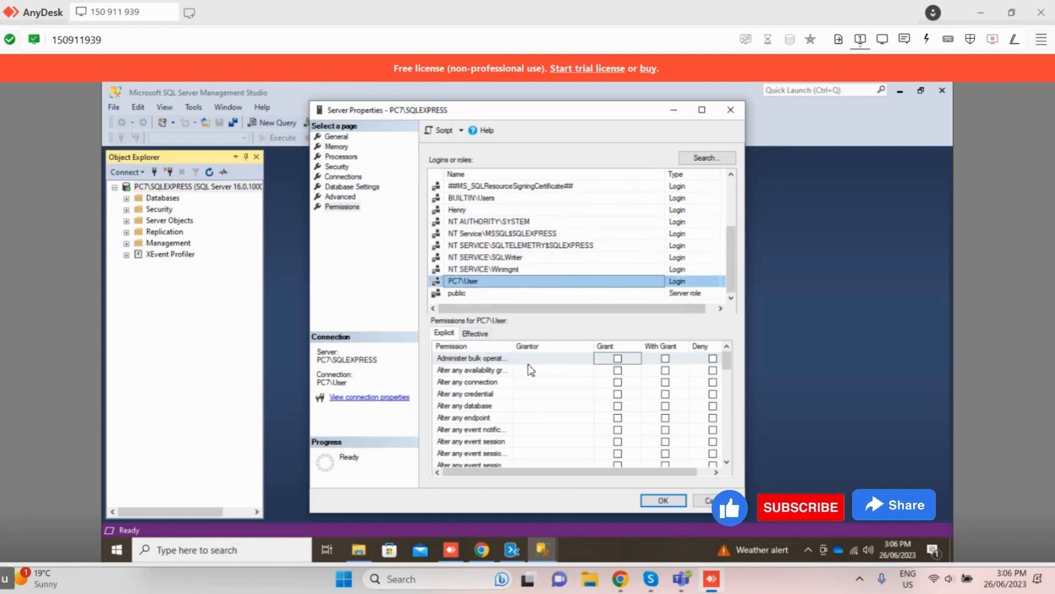
scroll(508, 367, down, 3)
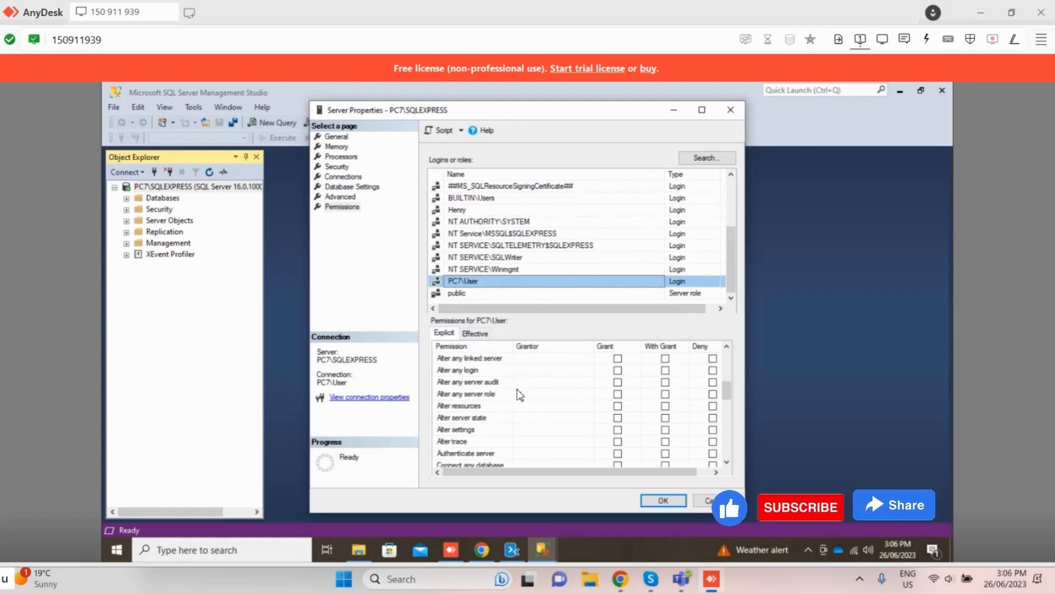
scroll(520, 394, up, 3)
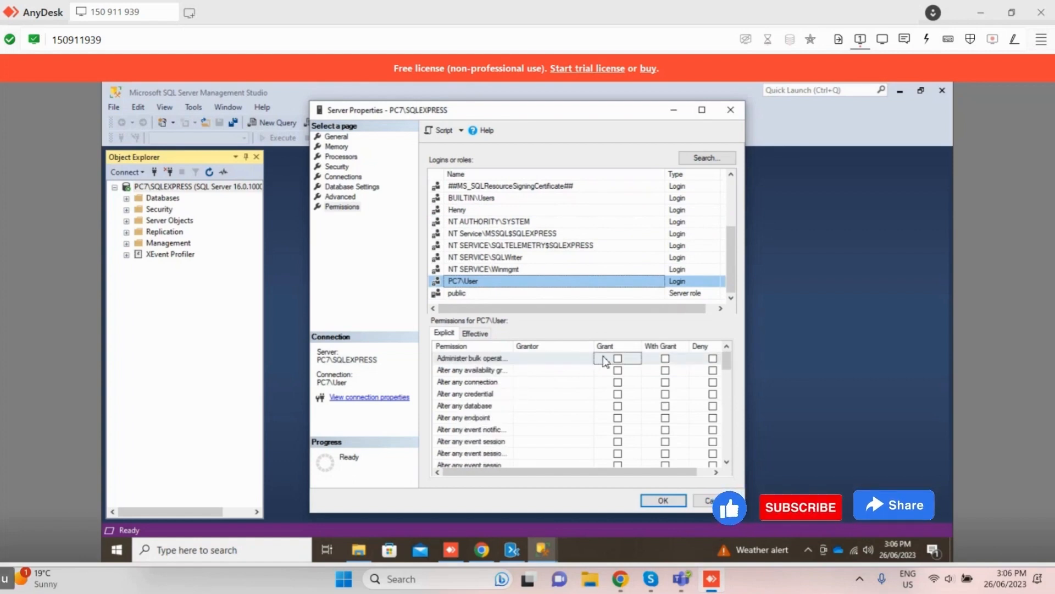
scroll(488, 422, down, 3)
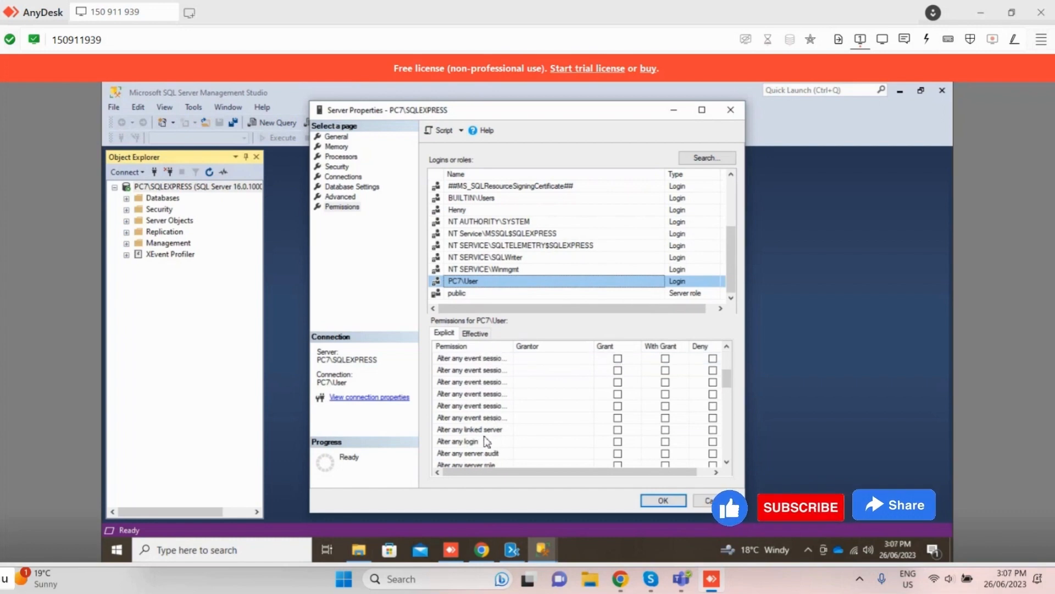
click(525, 440)
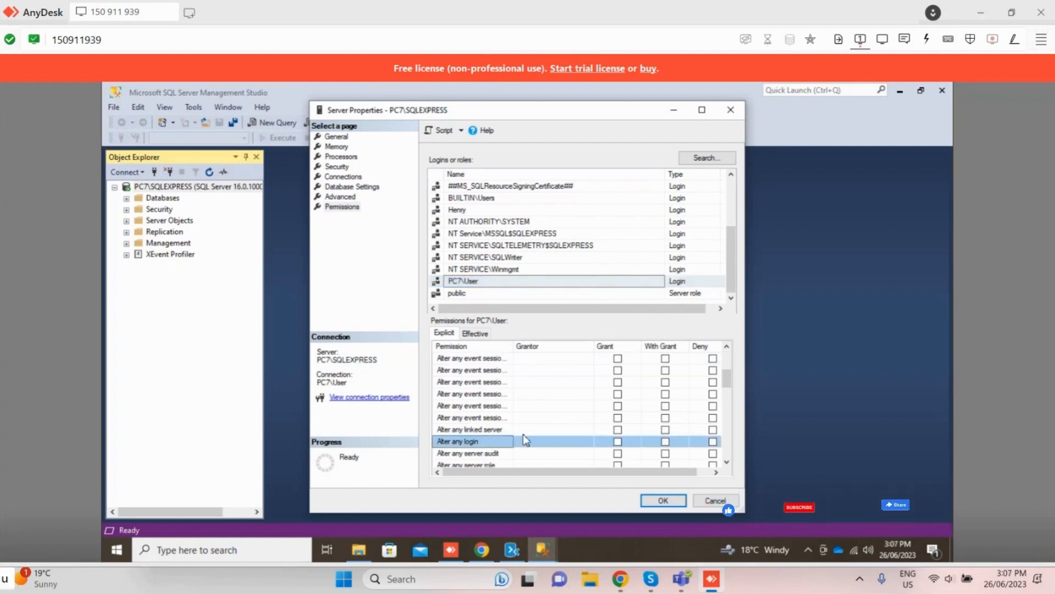
click(618, 443)
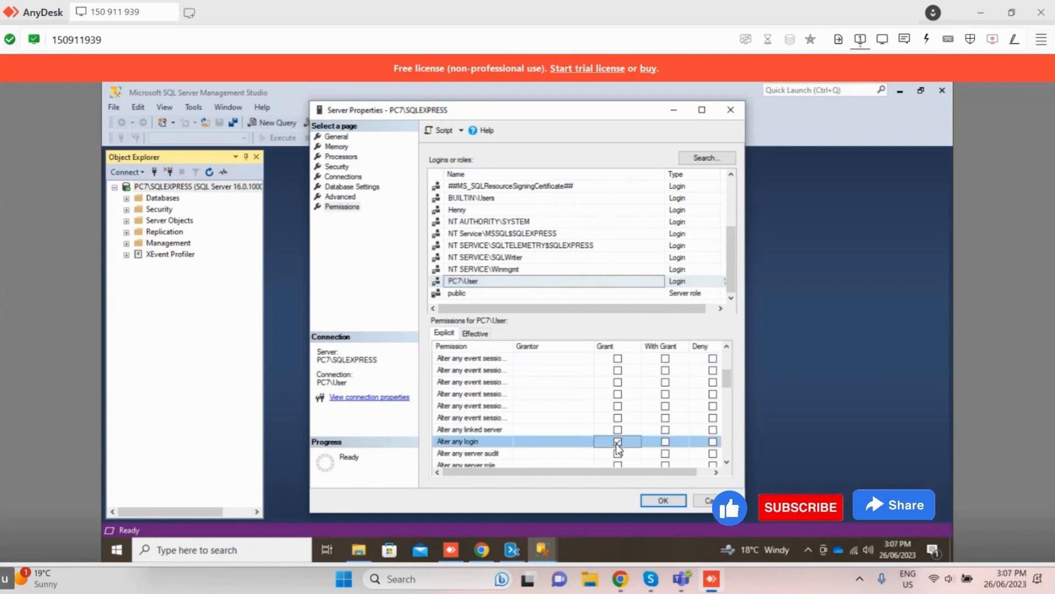
click(659, 496)
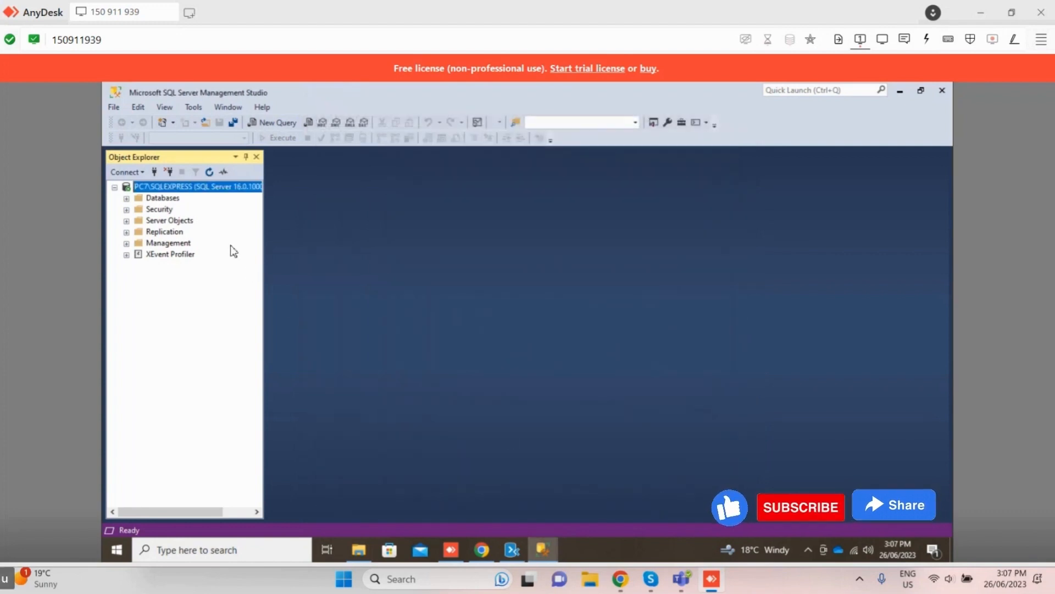
Step: Expand the server's Security folder and its Logins list
click(113, 106)
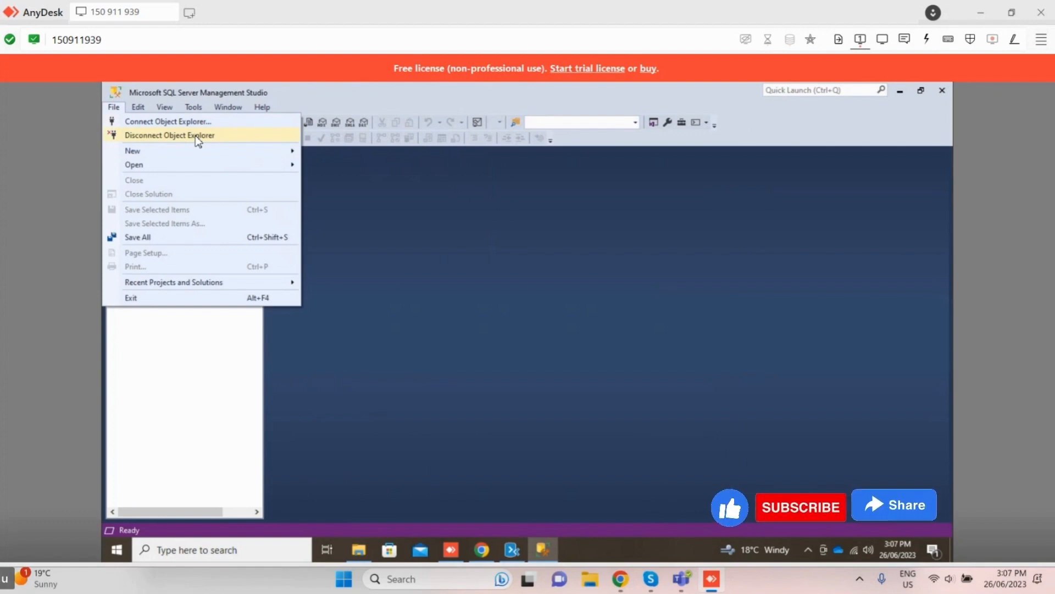
click(189, 345)
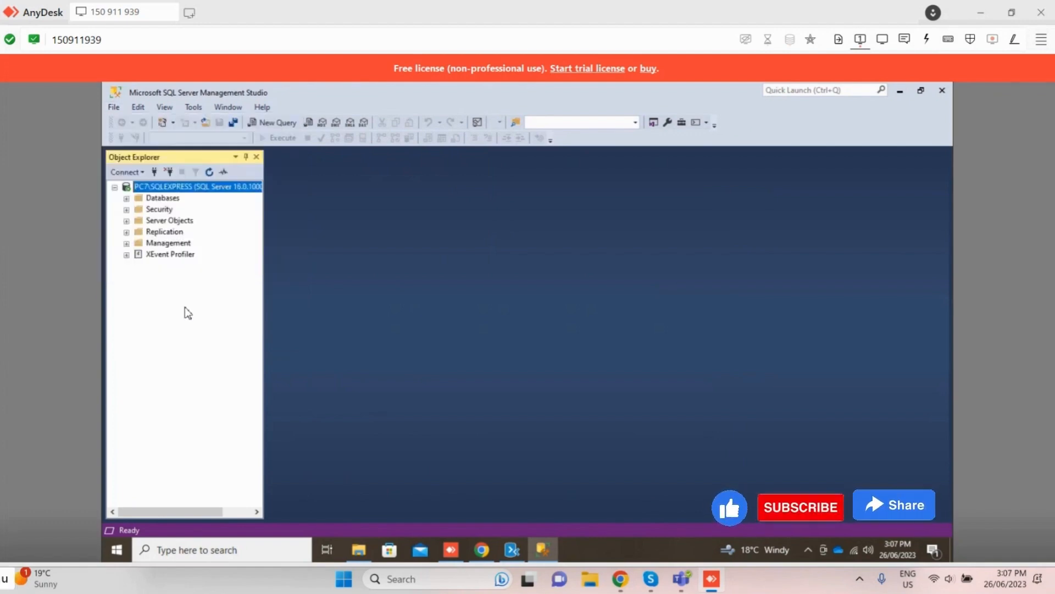
click(126, 197)
click(127, 197)
click(126, 210)
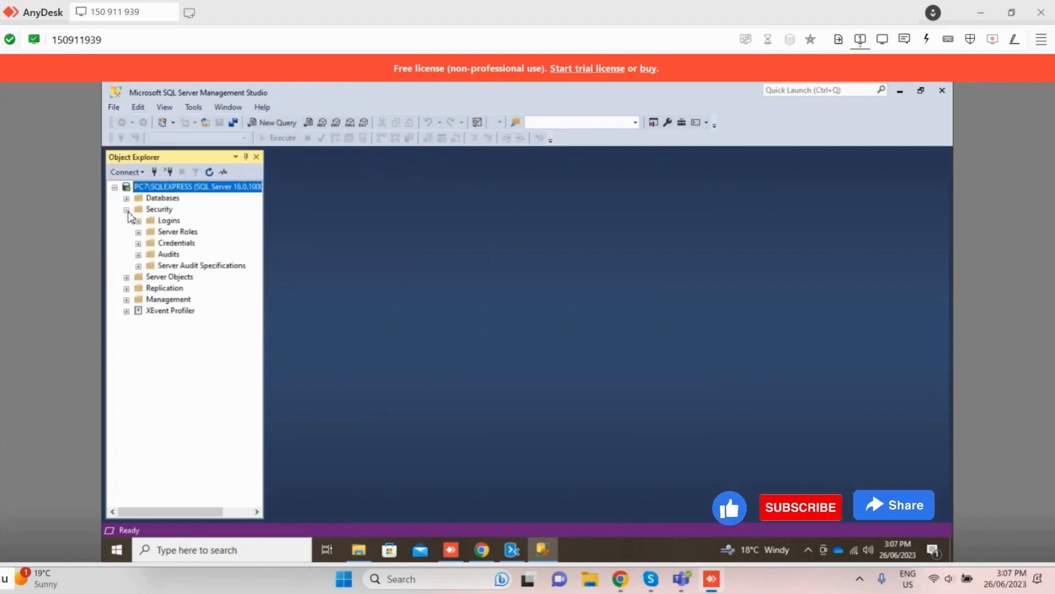
click(138, 220)
right_click(180, 265)
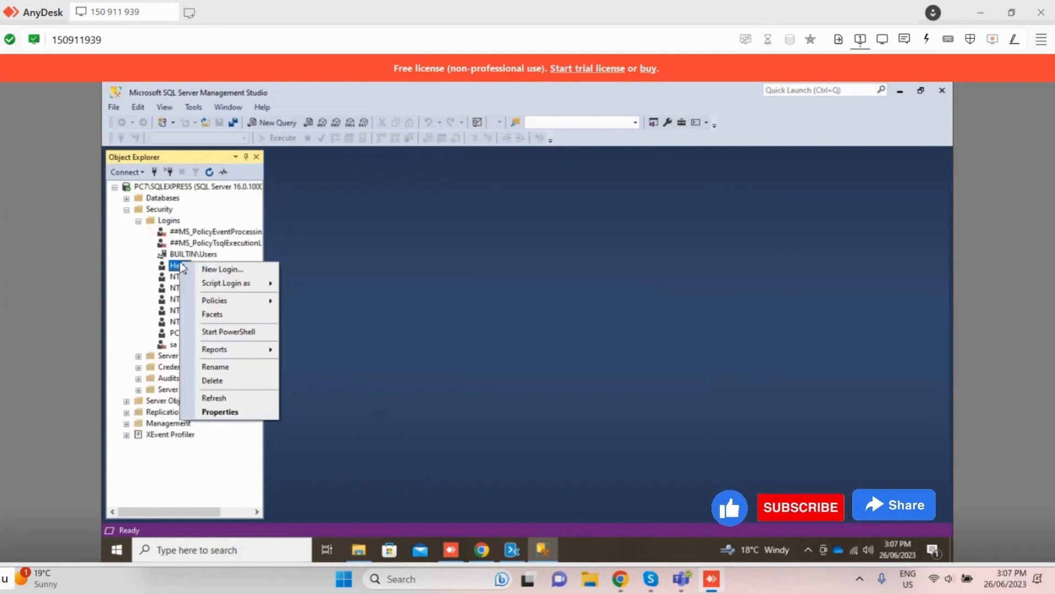
click(208, 381)
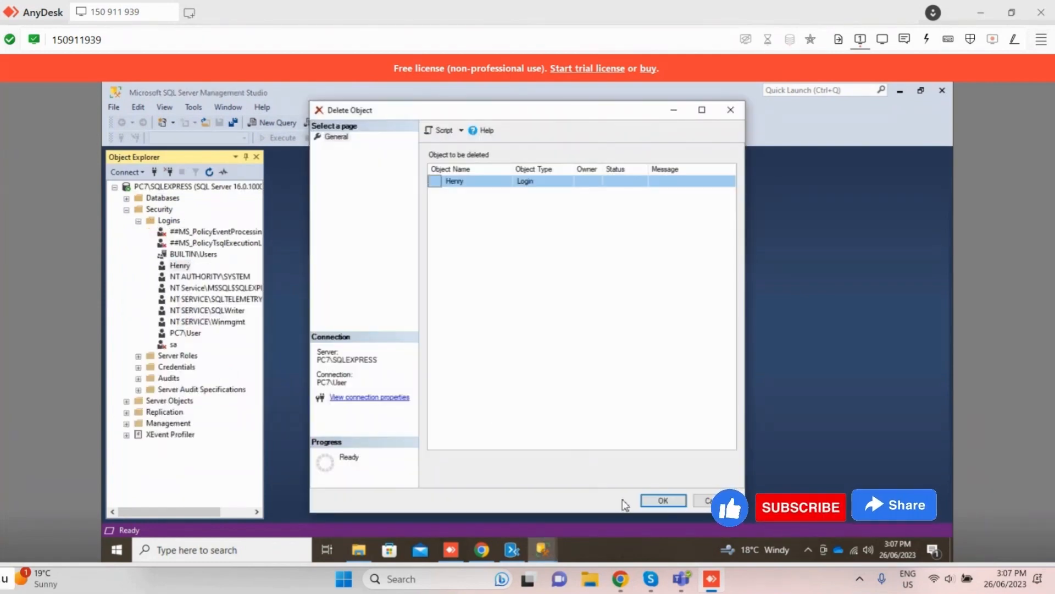
click(648, 501)
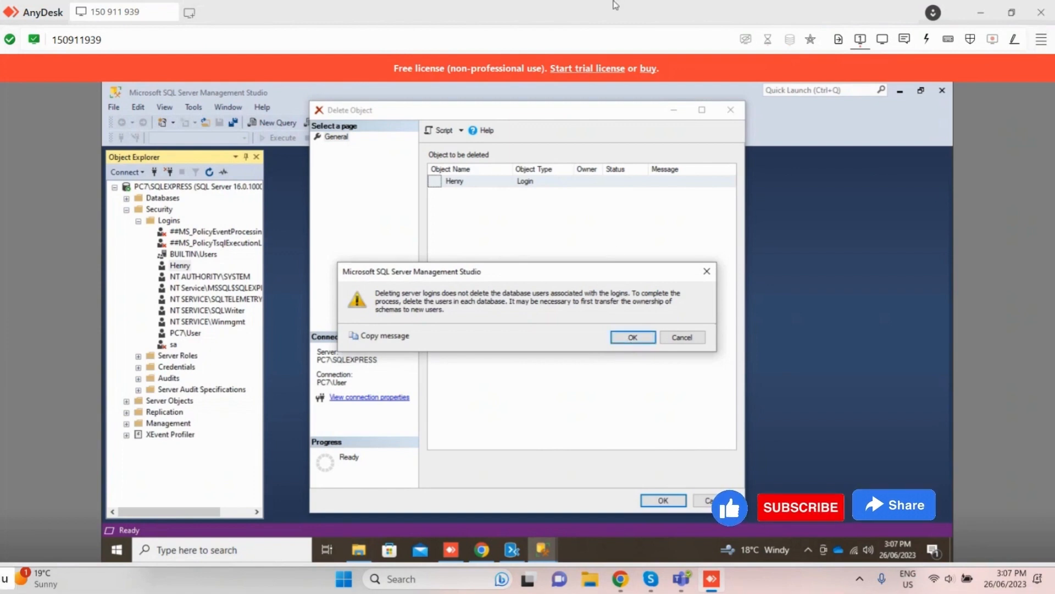
click(690, 339)
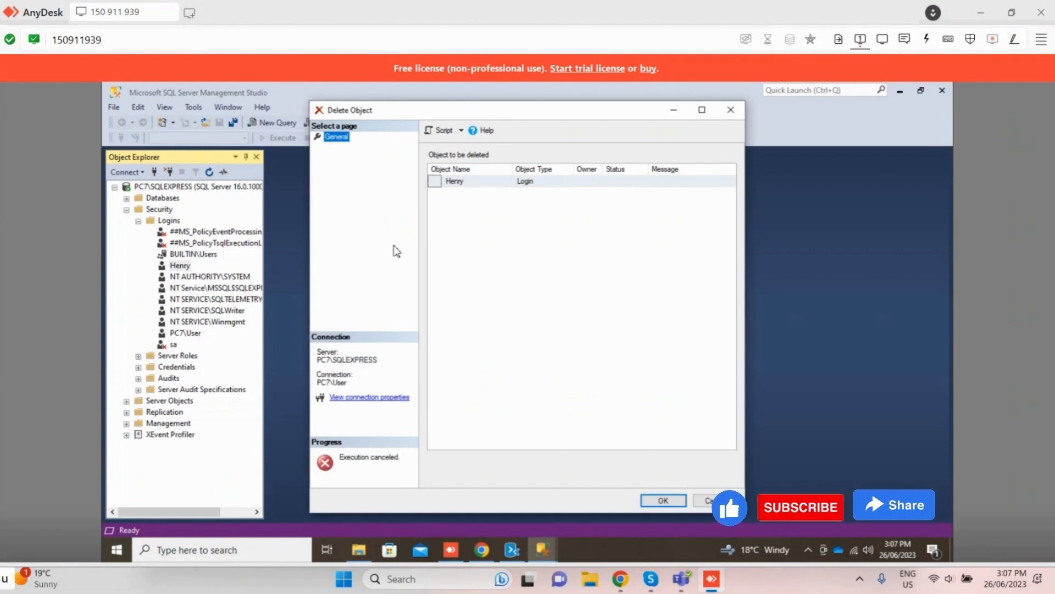
click(440, 181)
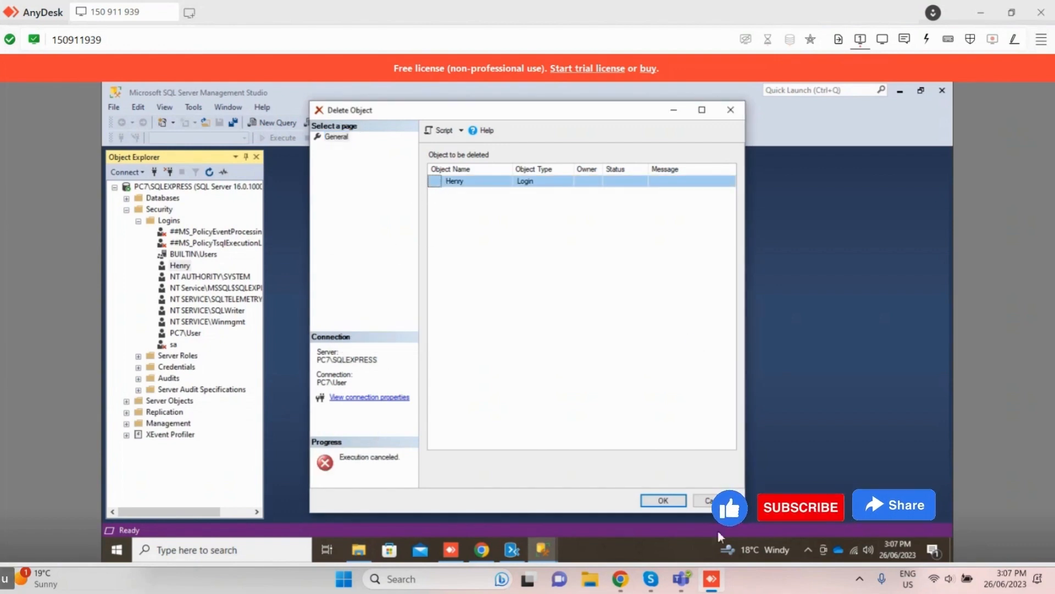
click(729, 495)
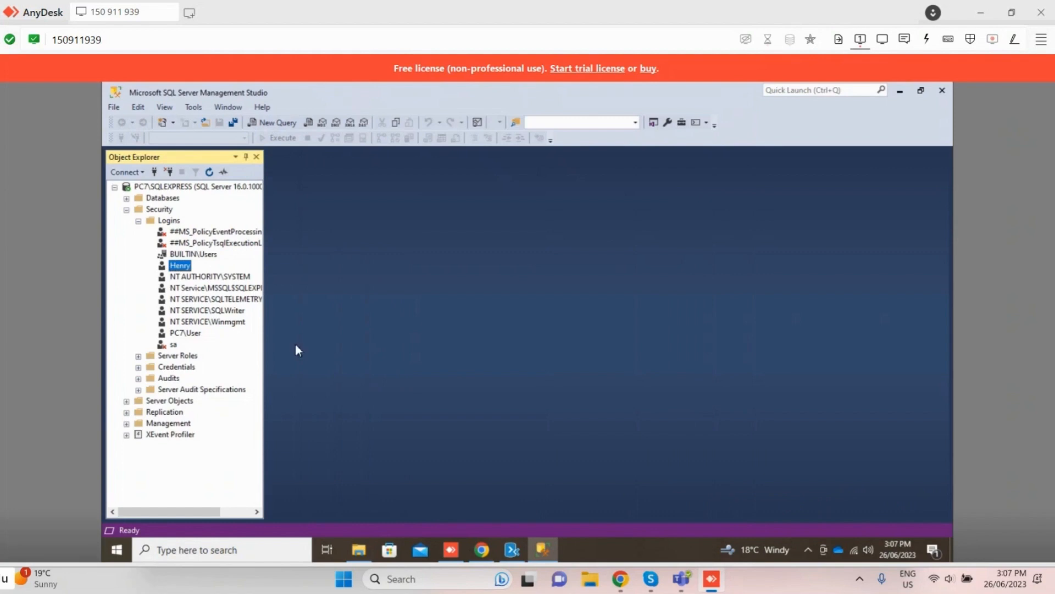
Step: Unmap the SFMStats database from the login listed directly after BUILTIN\Users and save its properties
right_click(186, 265)
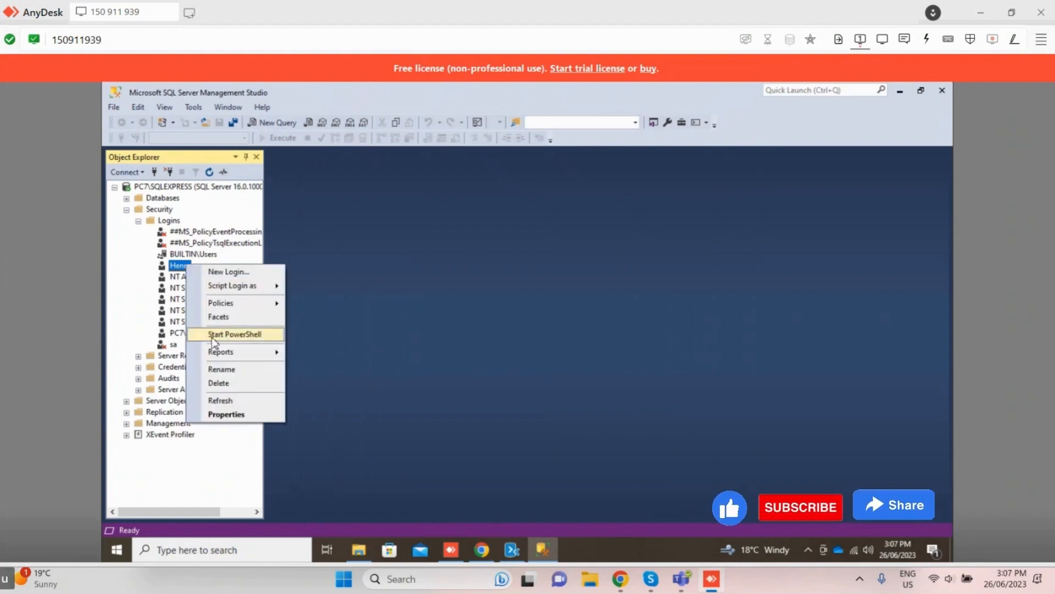
click(226, 414)
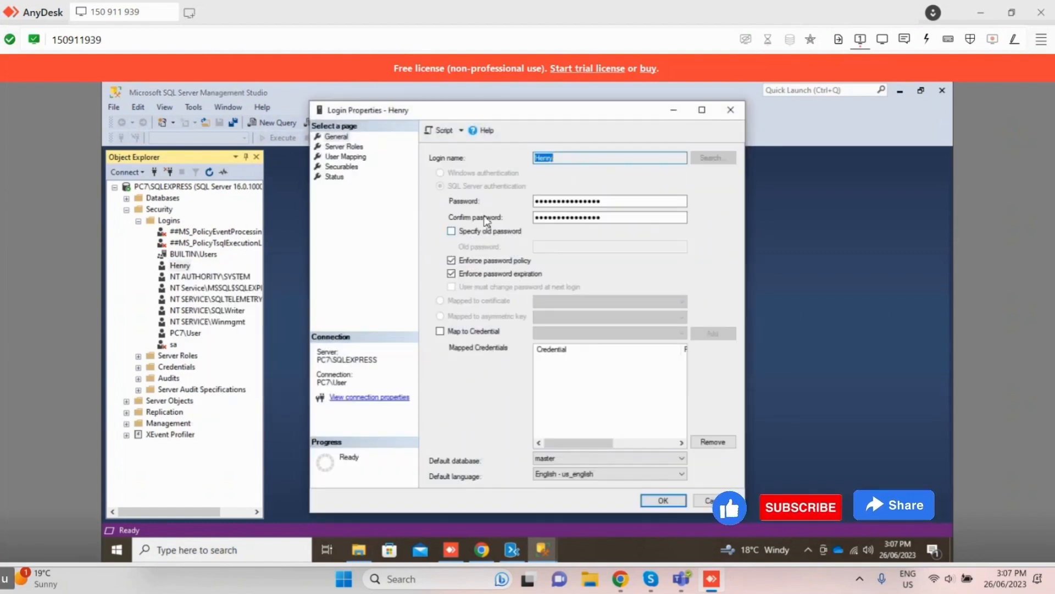
click(345, 156)
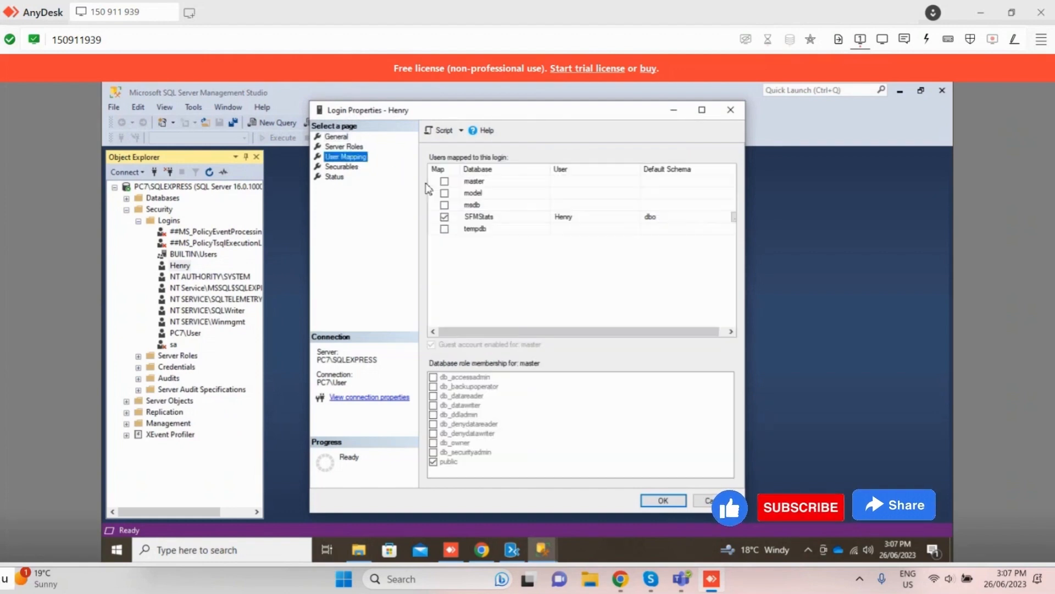
click(445, 218)
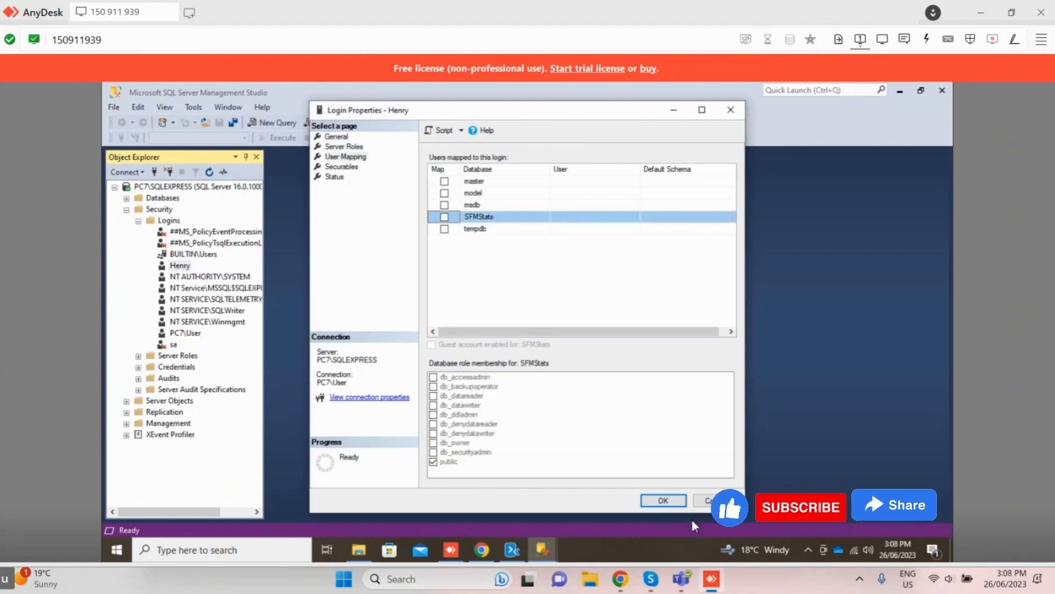
click(662, 500)
Step: Delete the server login listed directly after BUILTIN\Users, accepting that its associated database users are kept
right_click(182, 266)
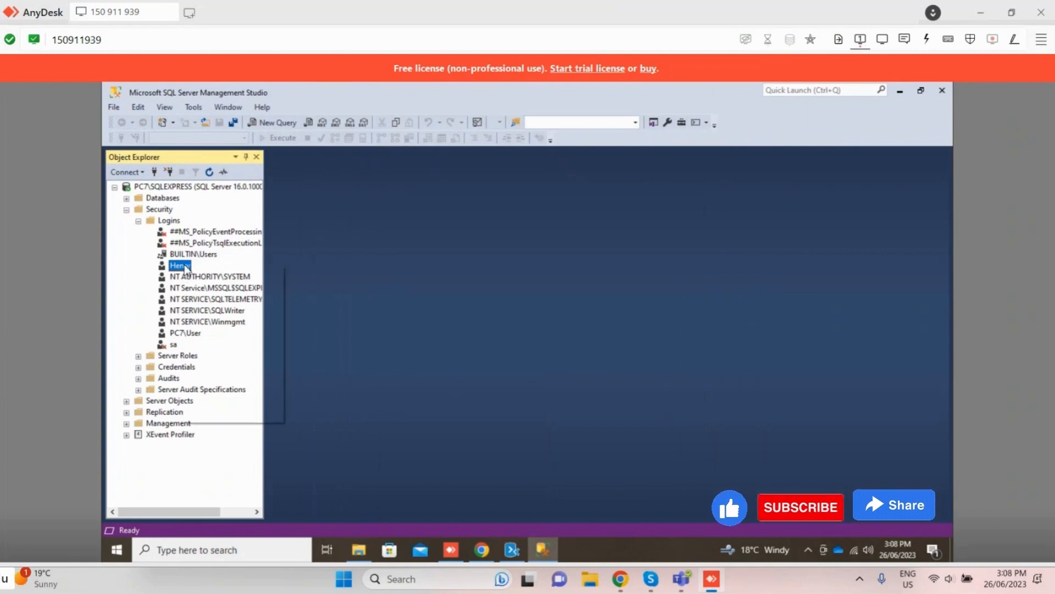
click(231, 384)
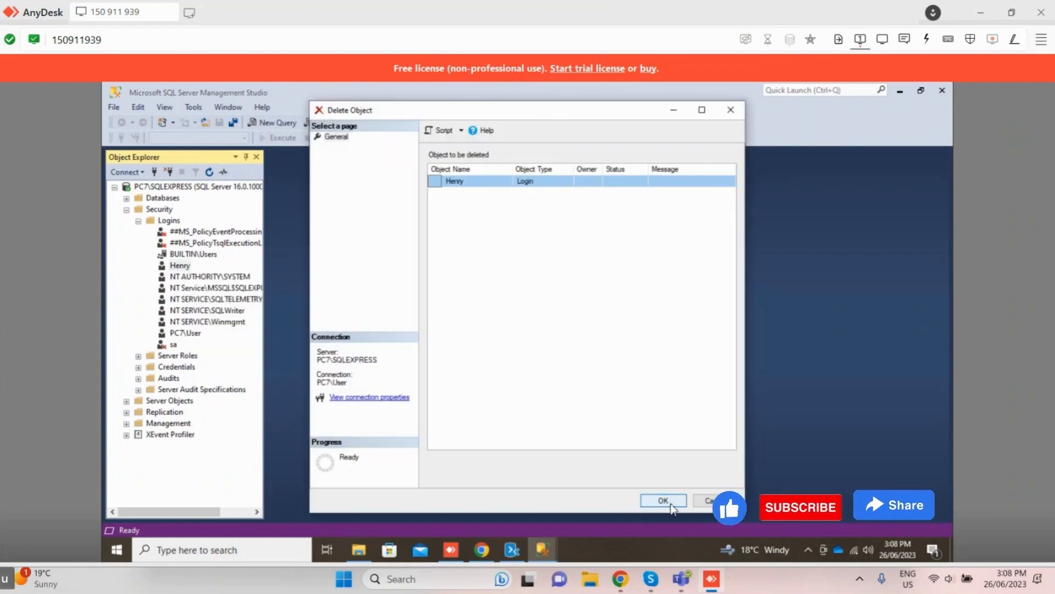
click(663, 500)
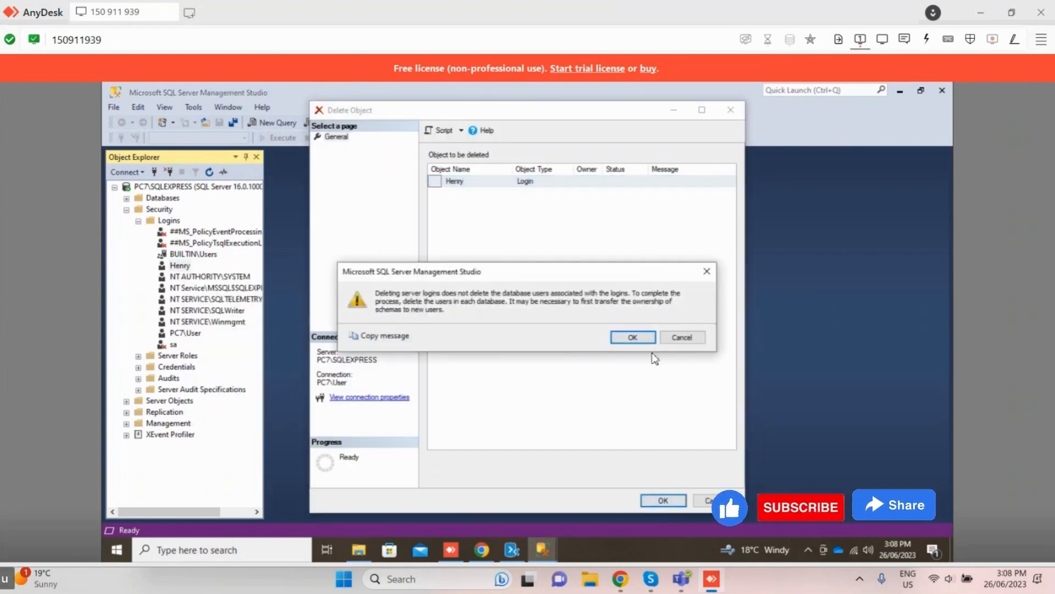
click(641, 338)
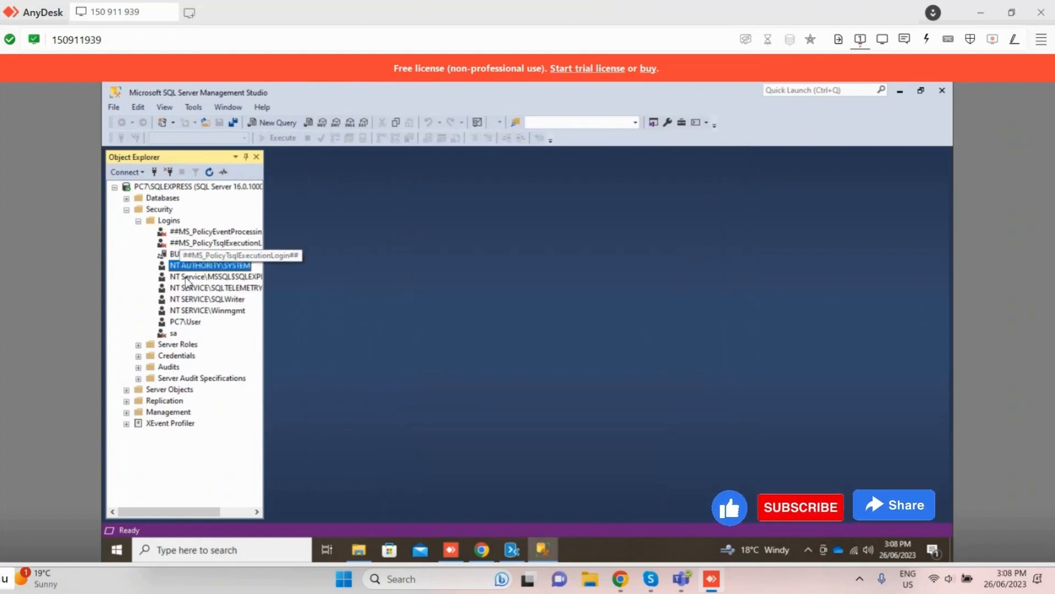
Step: Start a new server login with the user's login name, choose SQL Server authentication, and enter and confirm the account password
right_click(184, 220)
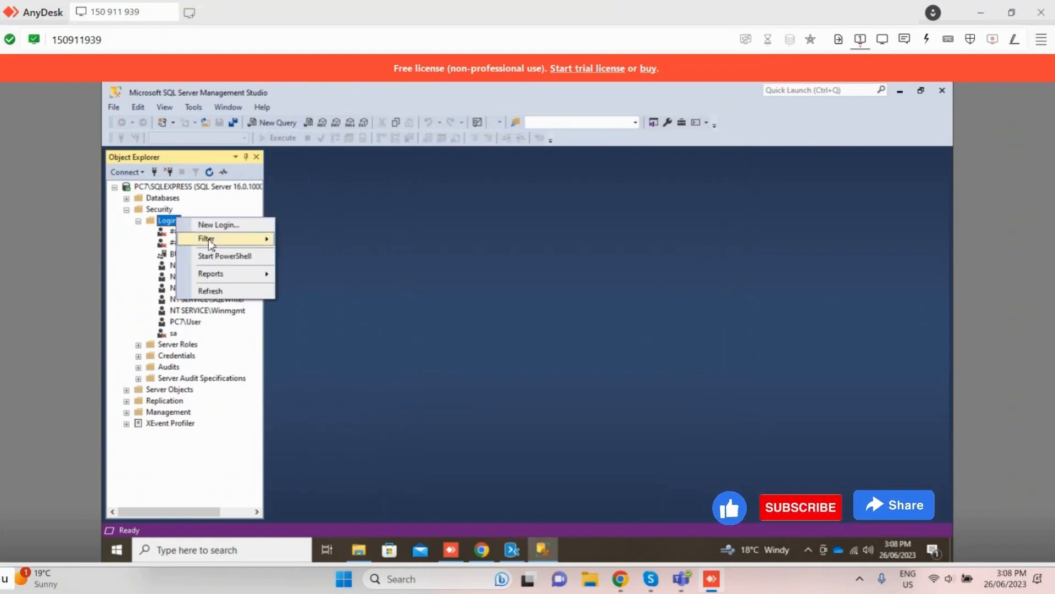
click(218, 223)
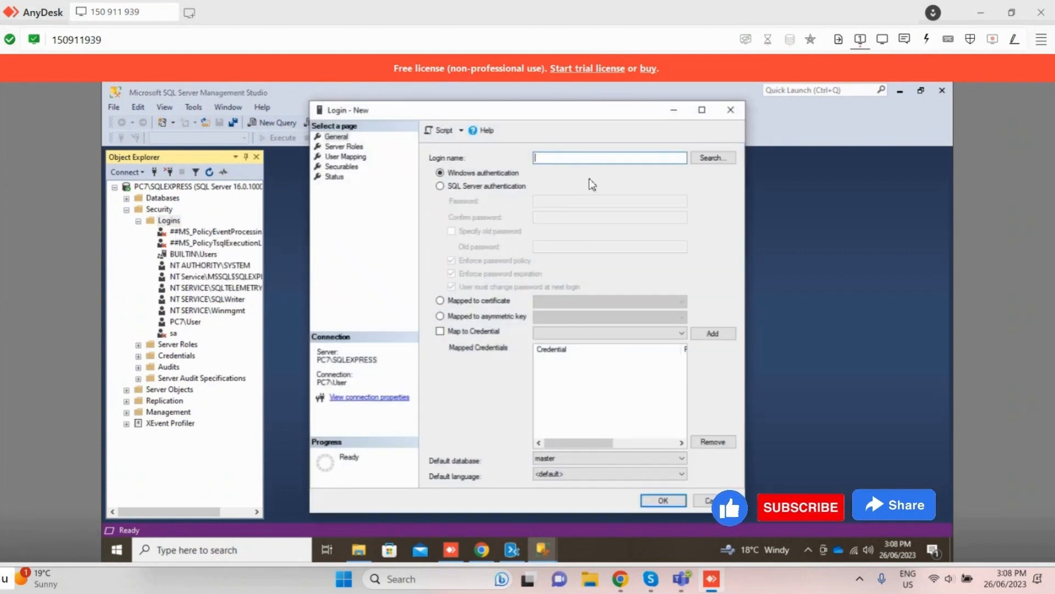
text(henry)
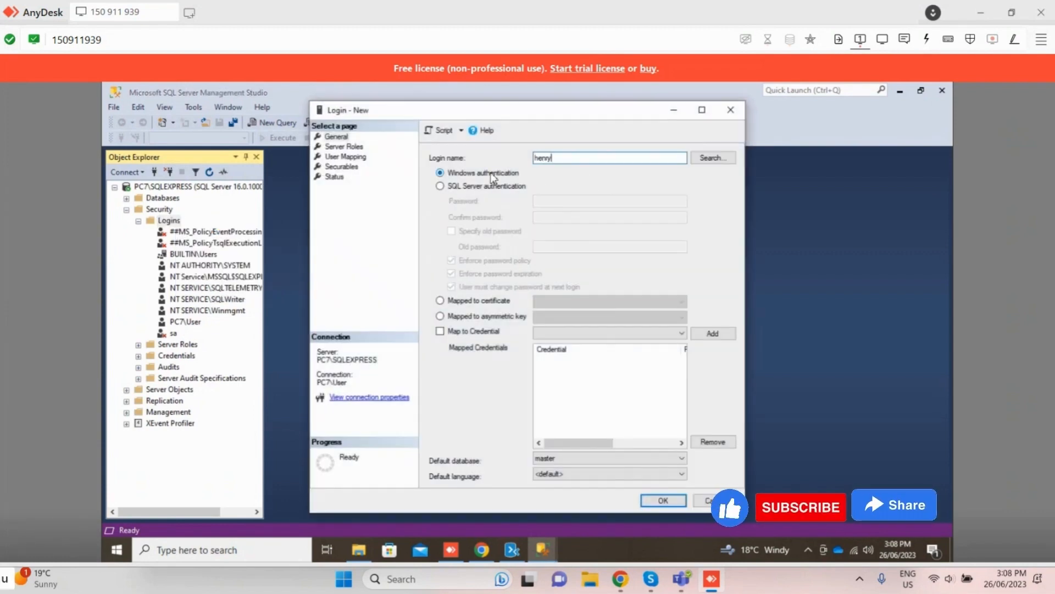
click(468, 186)
click(566, 202)
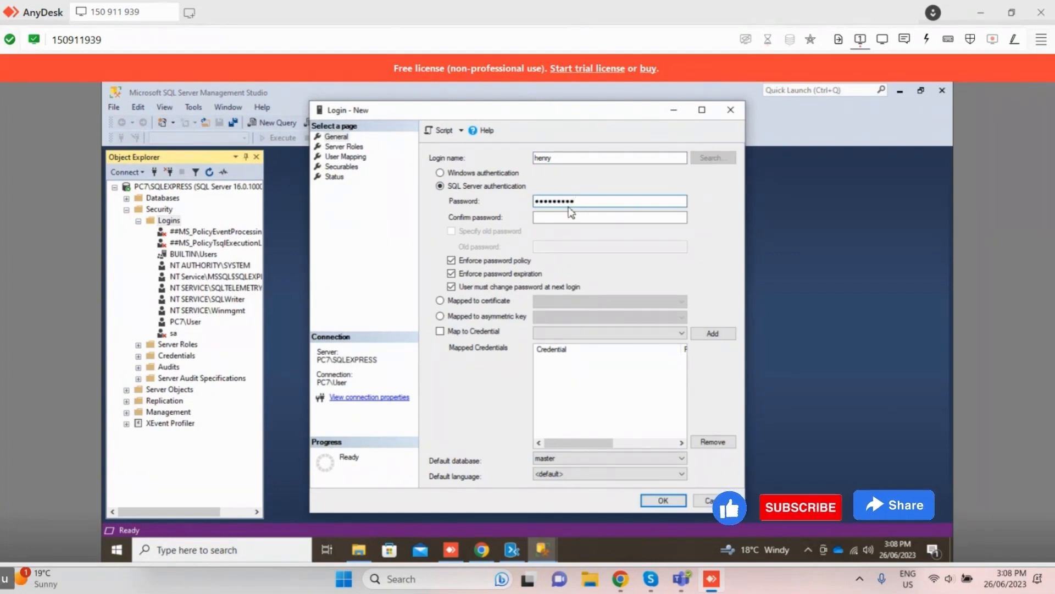
click(577, 219)
text(••)
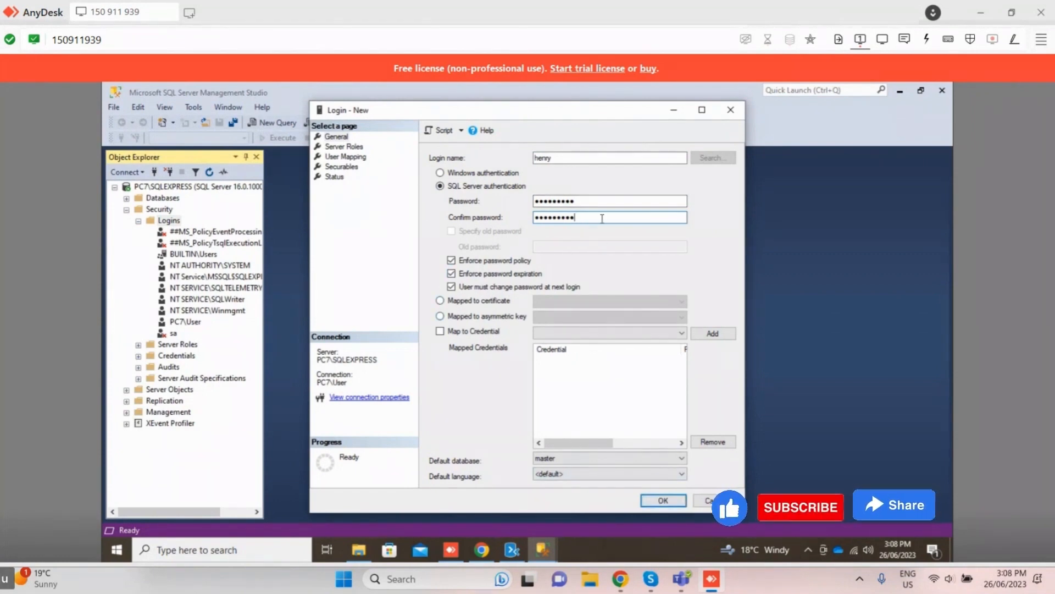
Step: Map the new login to the SFMStats database with the db_owner role and create the login
click(344, 157)
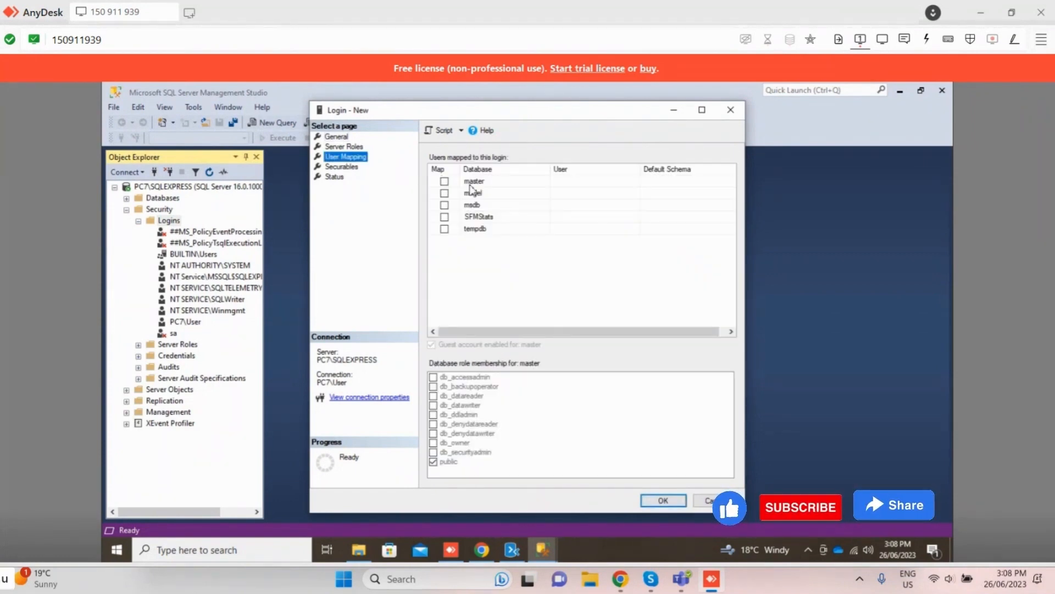
click(444, 217)
click(433, 442)
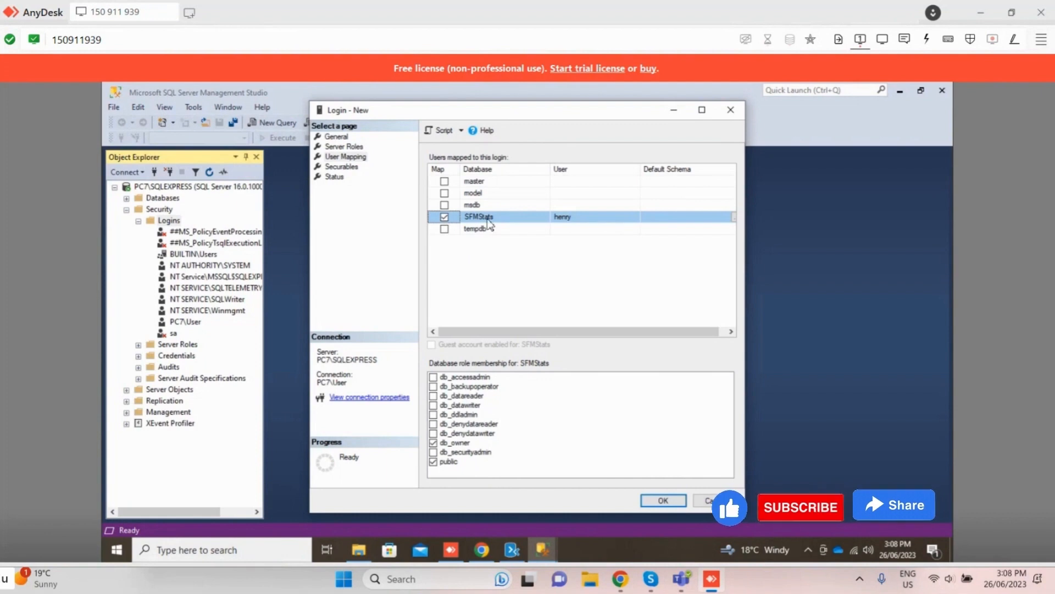
click(334, 177)
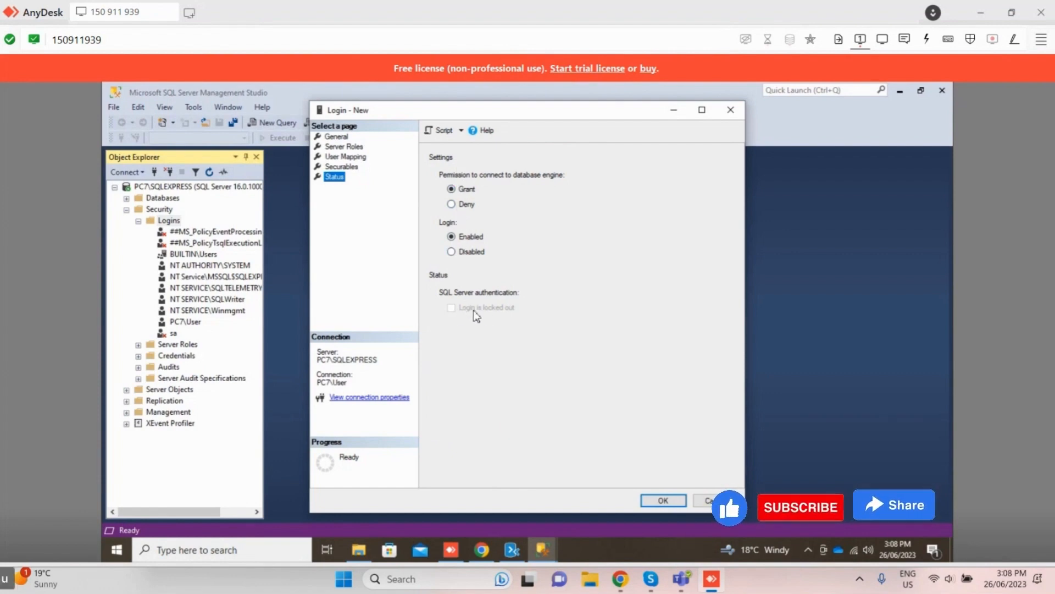
click(345, 157)
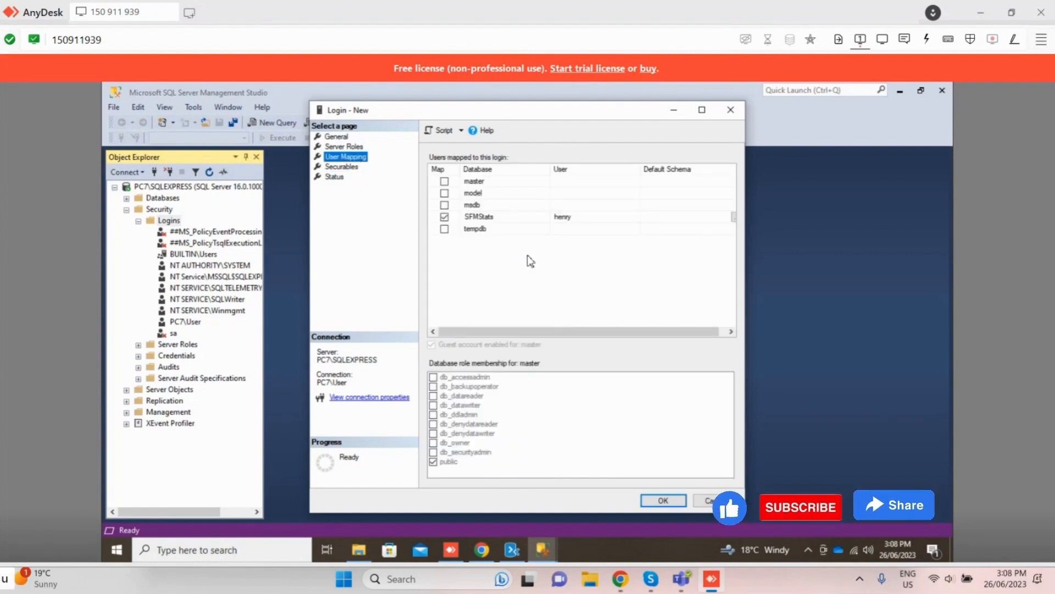
click(482, 219)
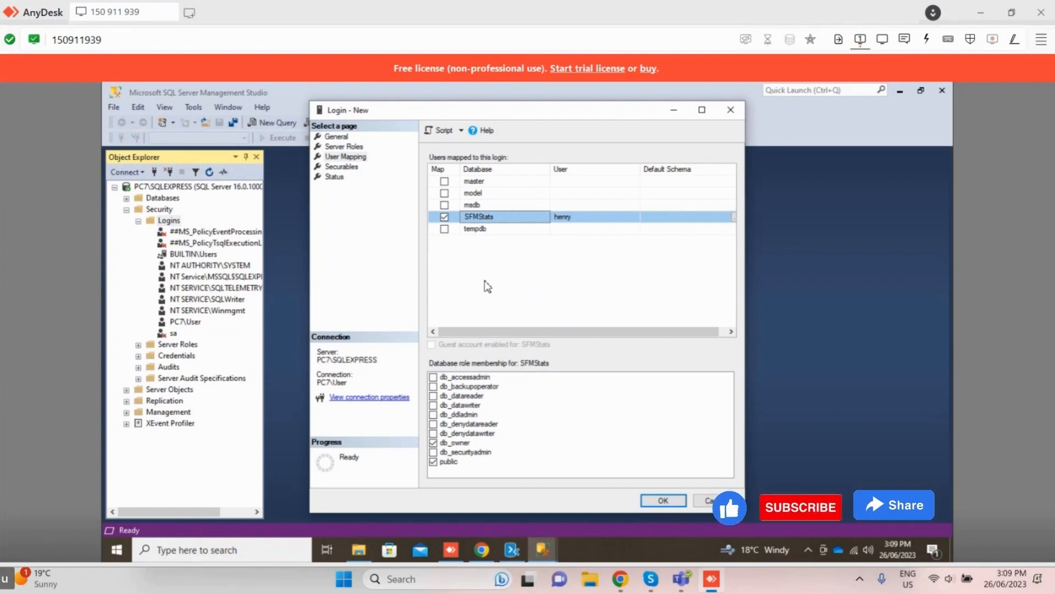
click(656, 502)
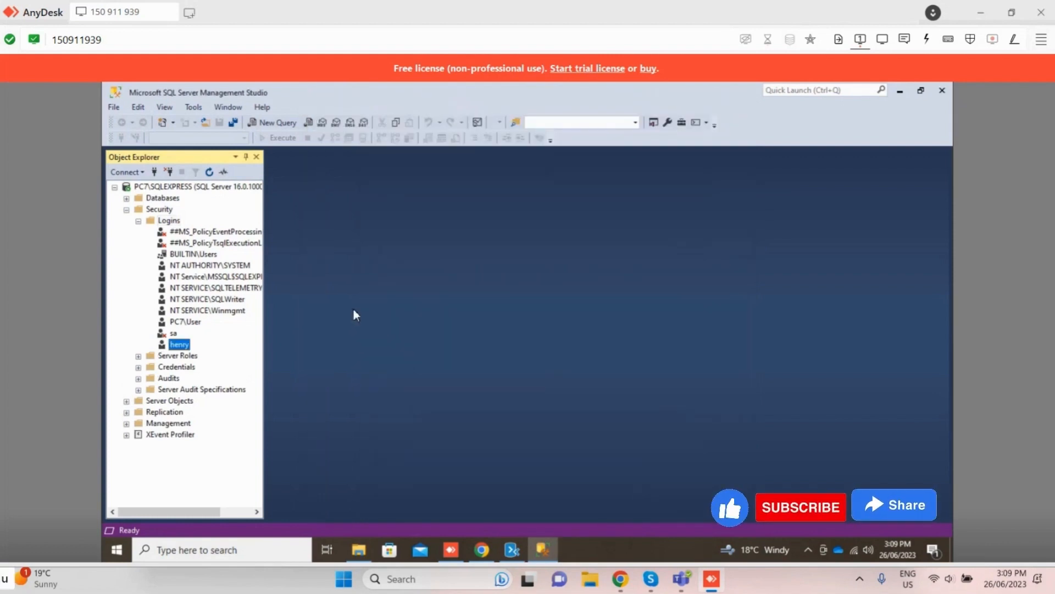
Step: Set the default database of the newly created login to SFMStats and save its properties
right_click(188, 350)
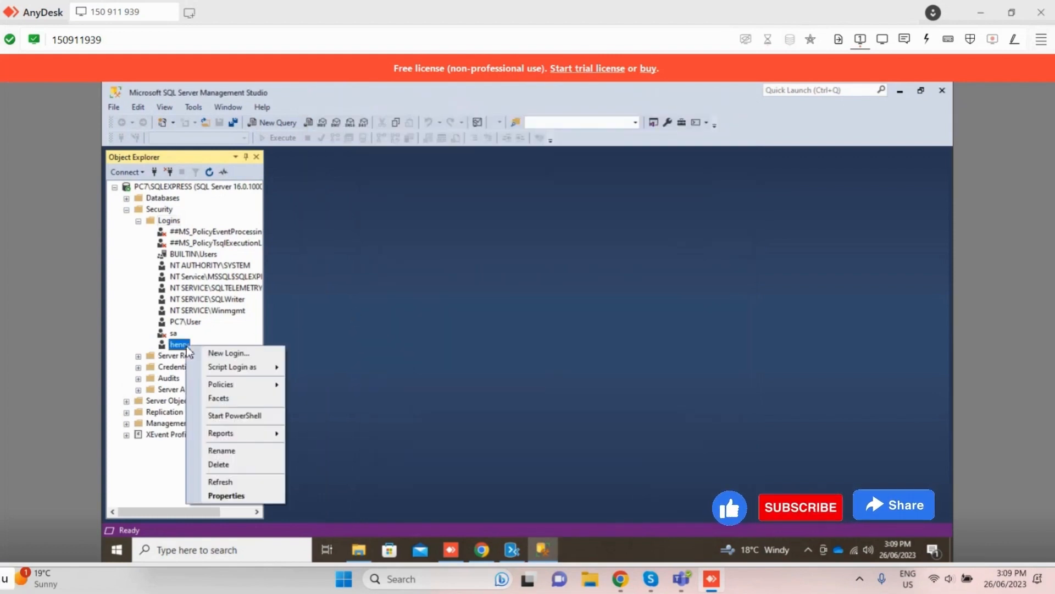
click(226, 497)
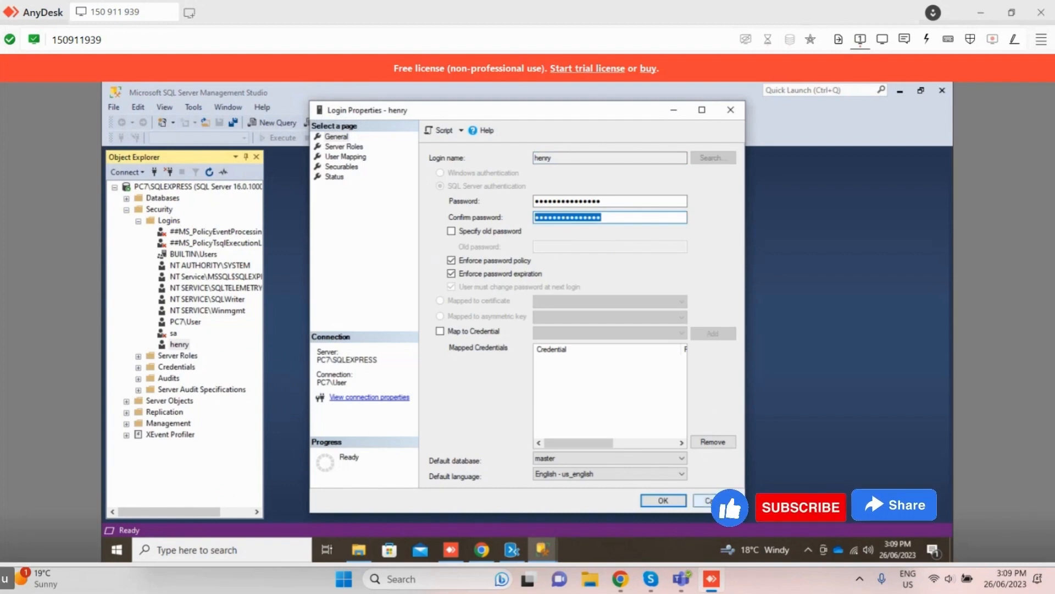
click(662, 460)
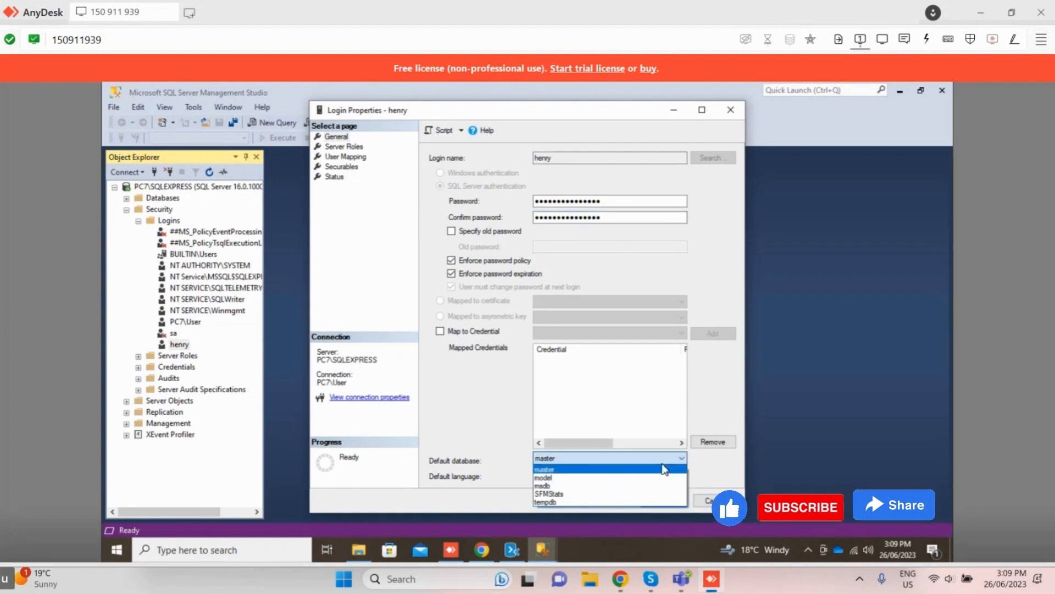
click(580, 461)
click(597, 463)
click(580, 483)
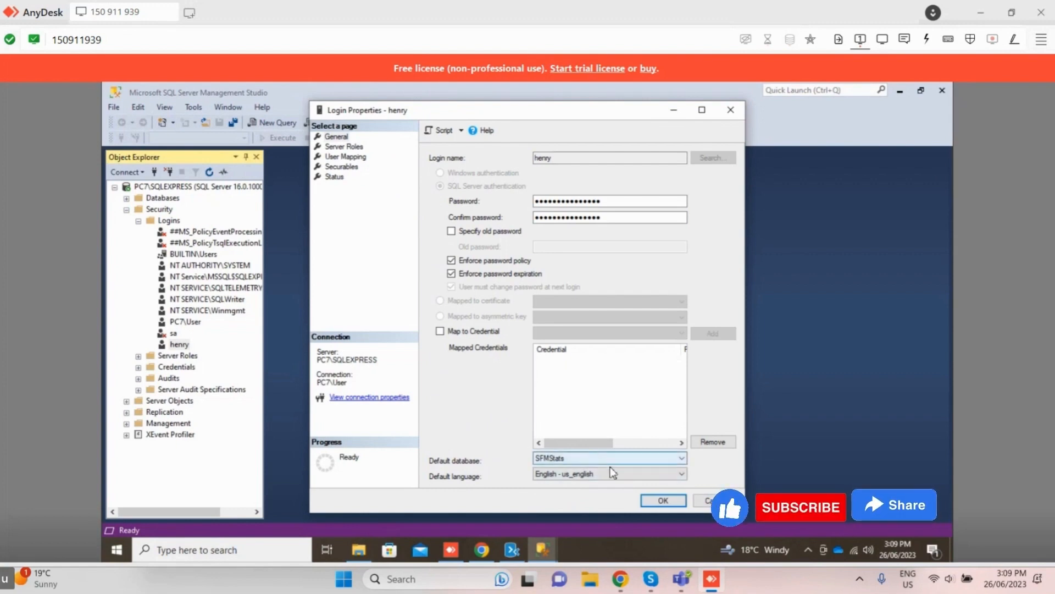
click(662, 500)
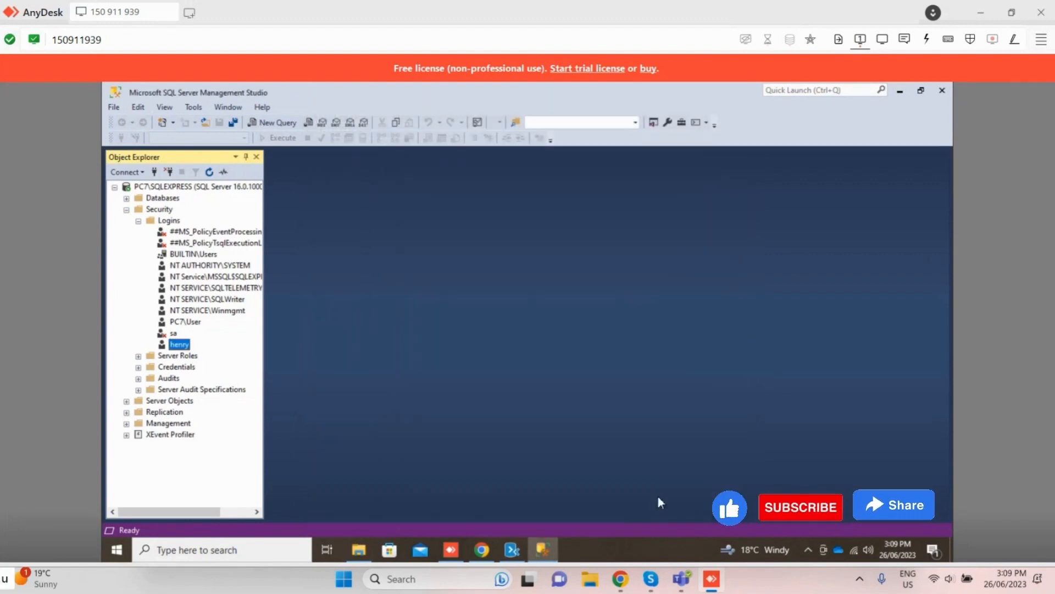
Step: Enter and confirm the account password again in the new login's properties and save them
right_click(176, 347)
click(235, 496)
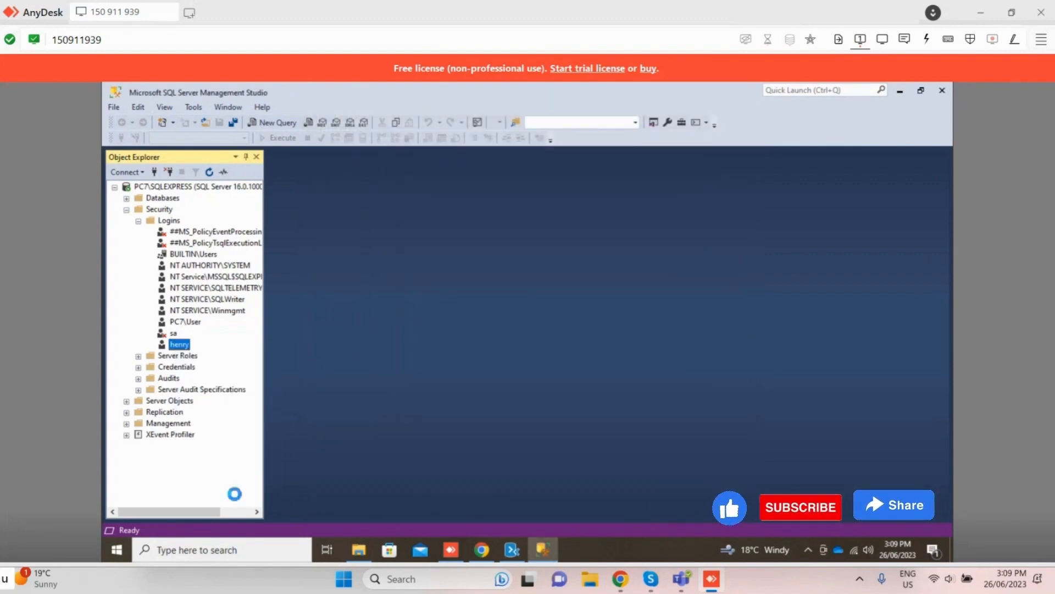
double_click(612, 201)
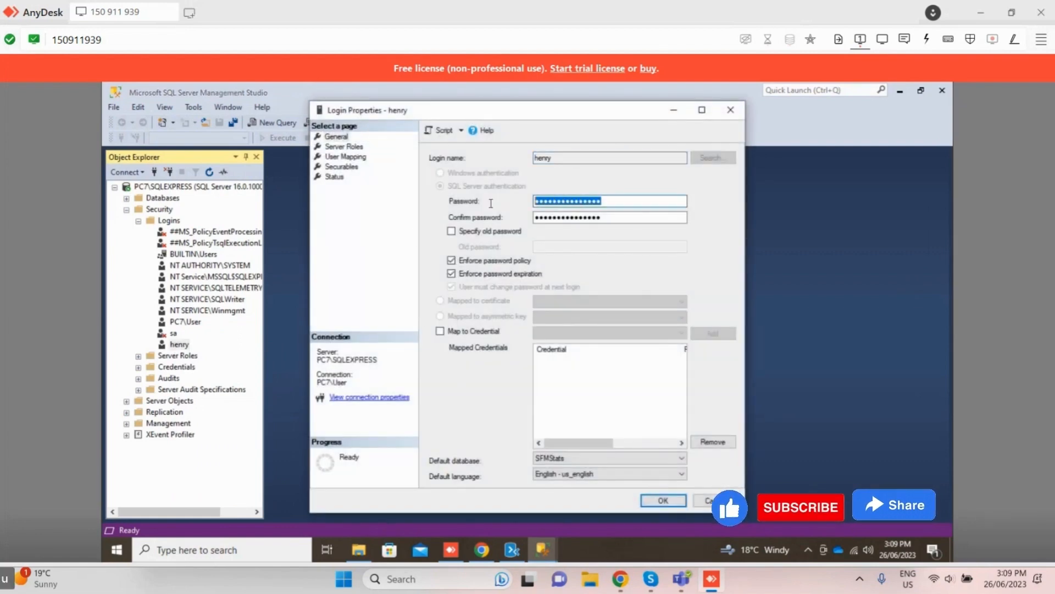
text(********)
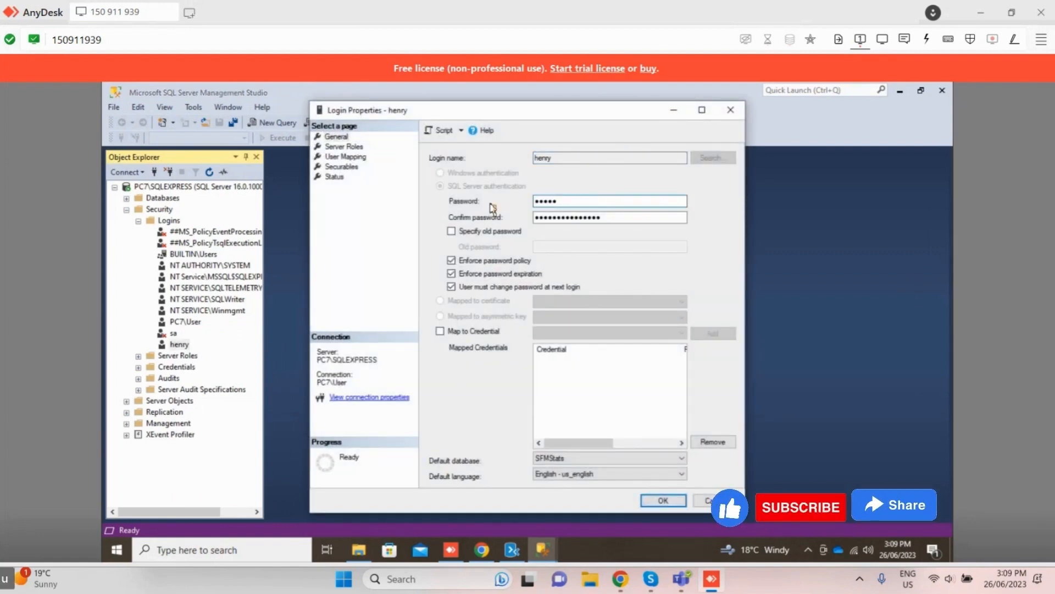
text(*)
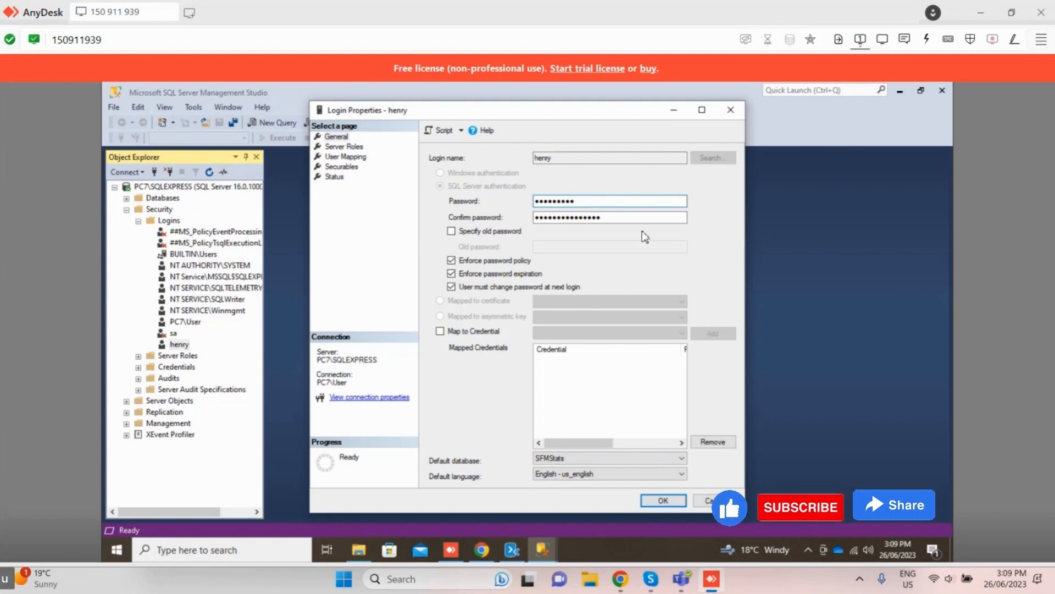
drag(618, 219, 436, 215)
text(********)
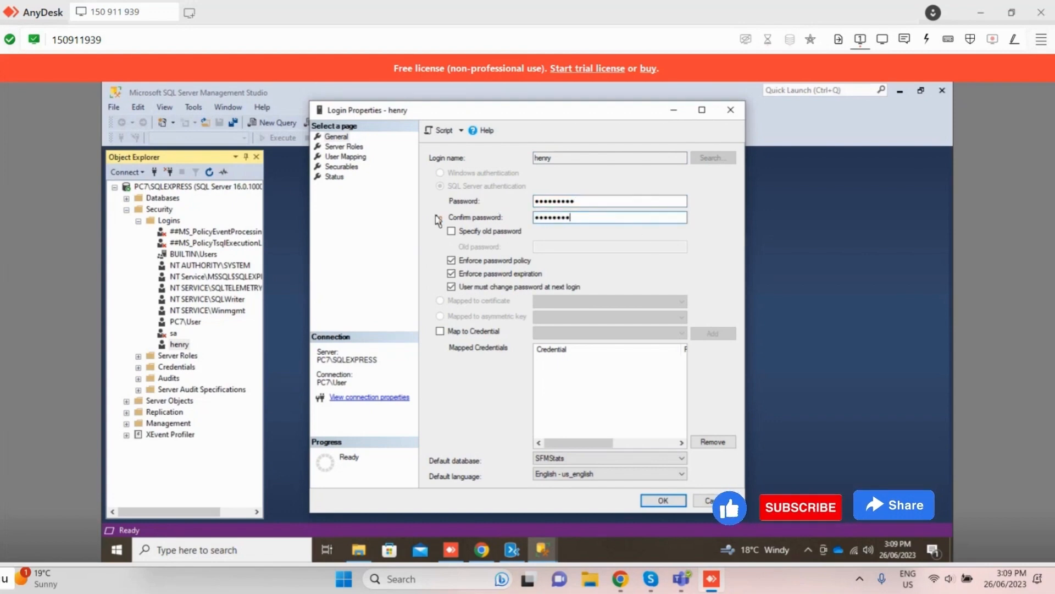
click(662, 498)
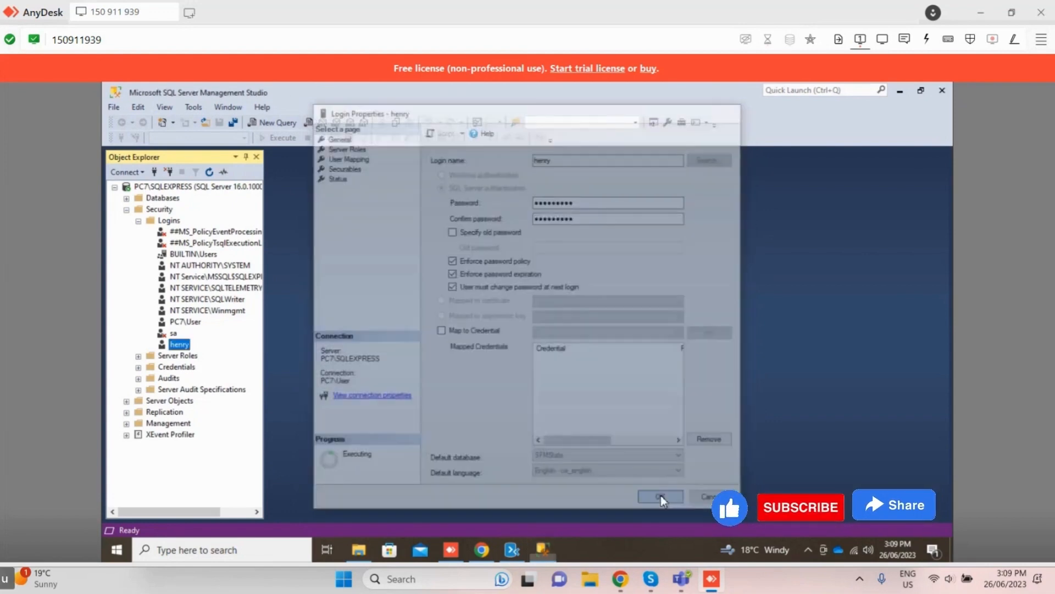
Step: Clear the Map to Credential option in the new login's properties and save them
right_click(179, 344)
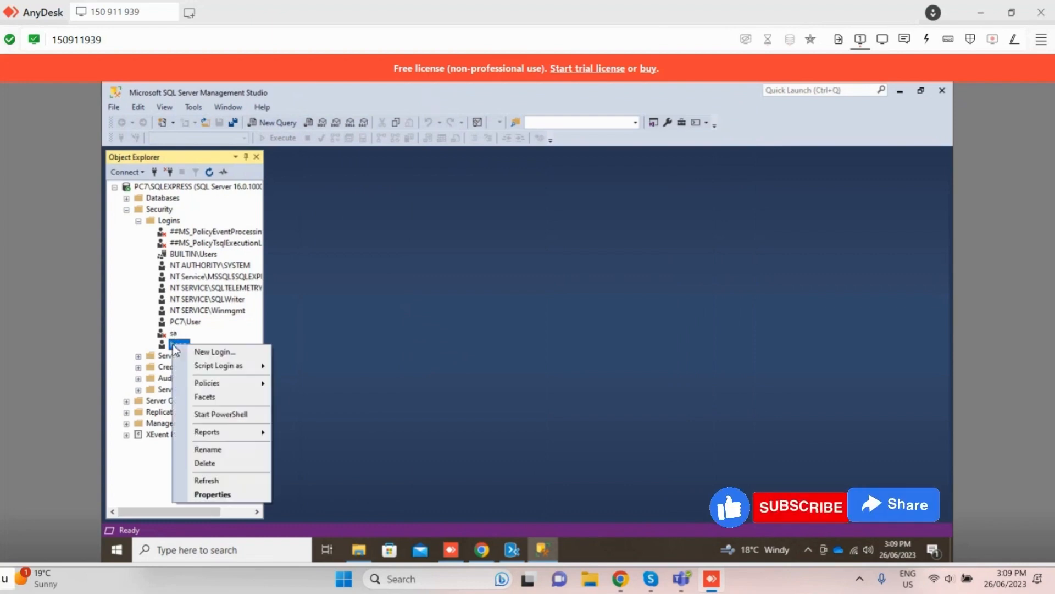
click(227, 492)
click(610, 199)
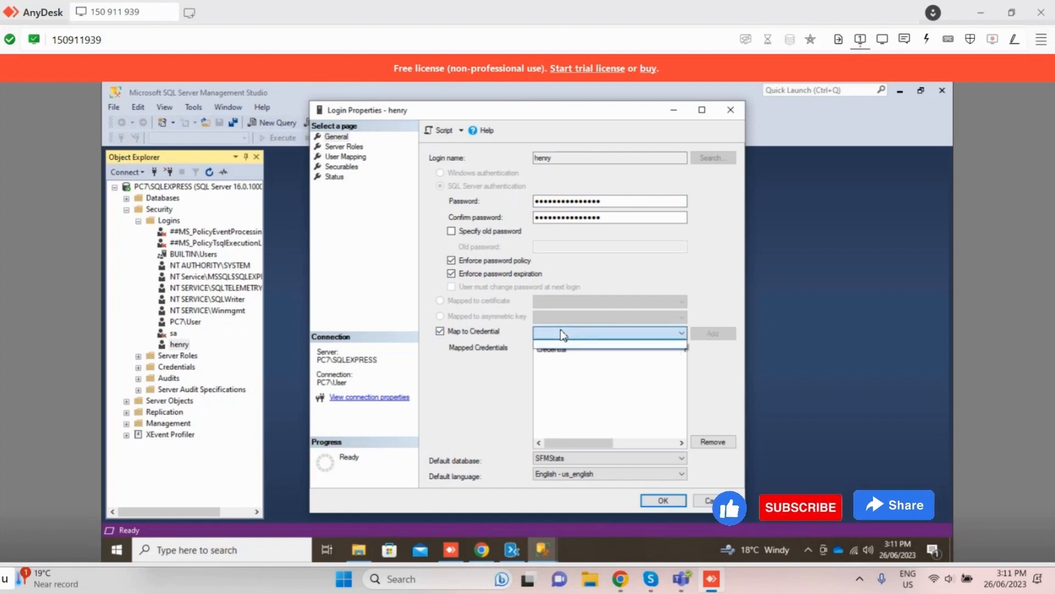
click(440, 331)
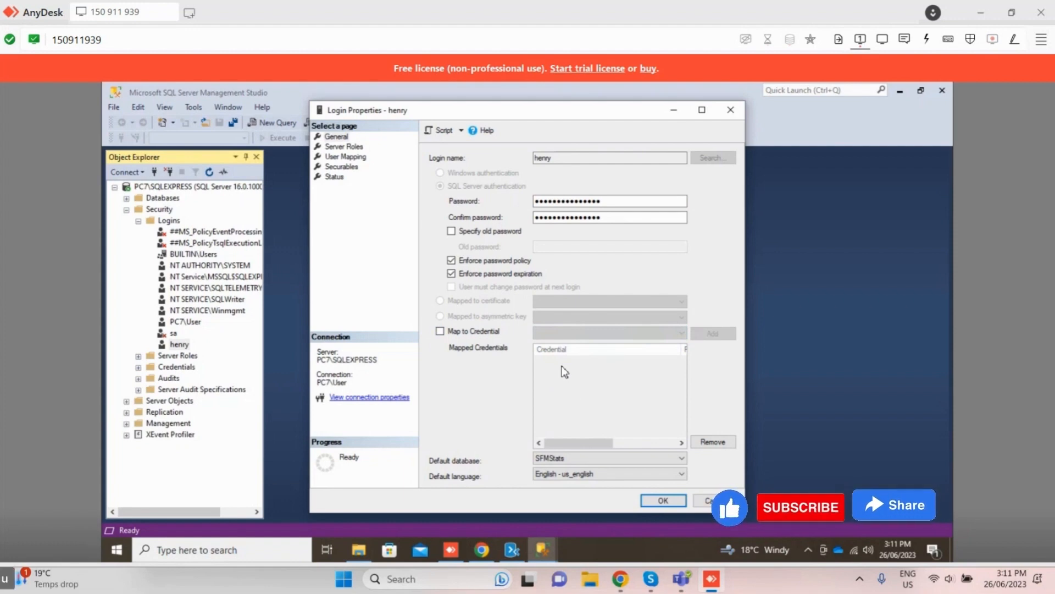
click(662, 501)
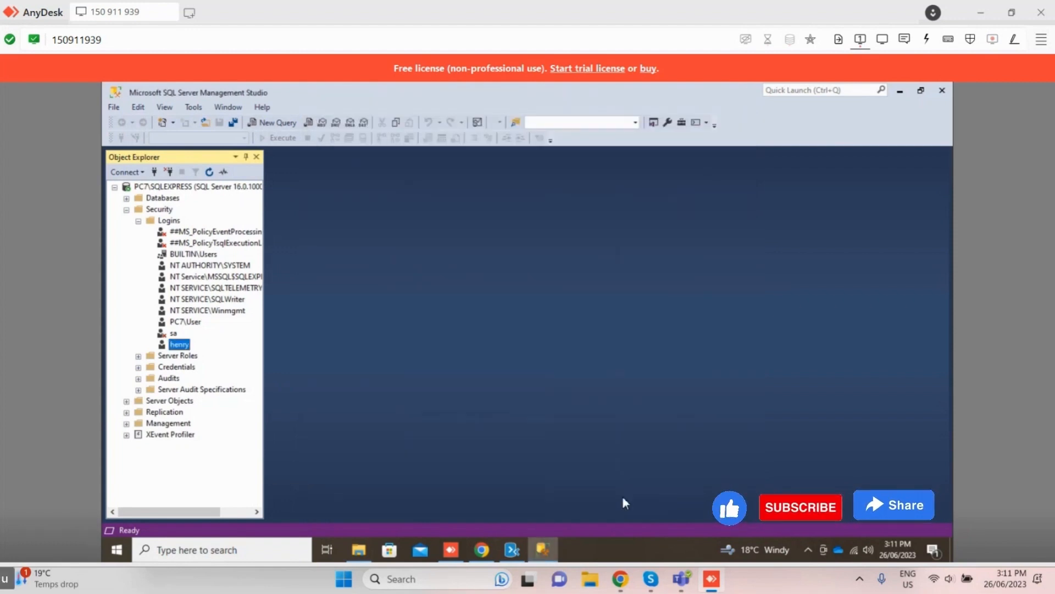
Step: Disconnect Object Explorer from the current server and start a new server connection
click(114, 107)
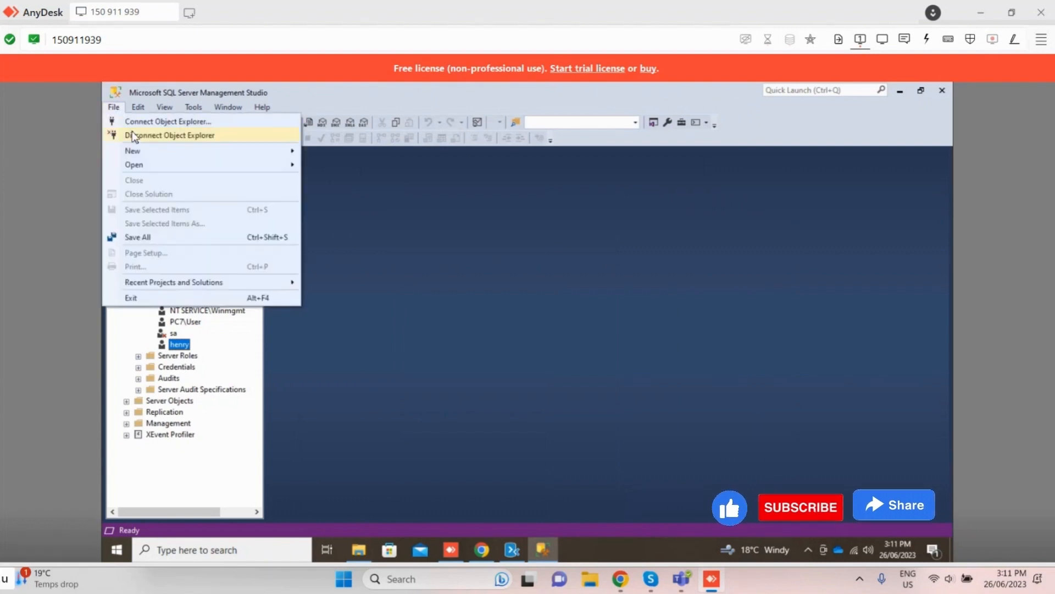
click(132, 135)
click(115, 108)
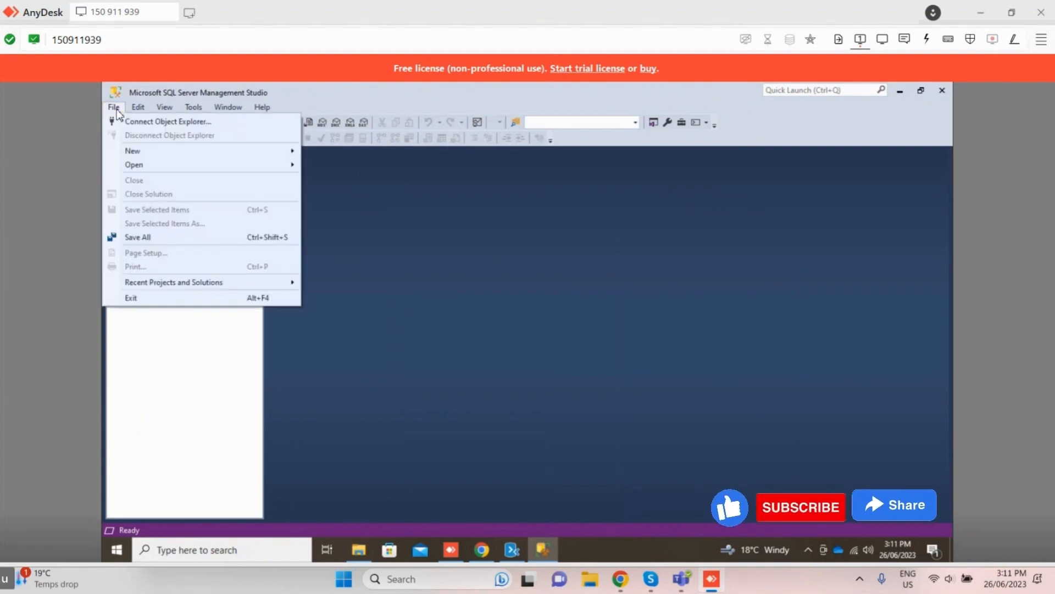
click(132, 122)
Step: Try to connect to PC7\SQLEXPRESS with SQL Server Authentication, entering the new login's name and the account password
click(545, 254)
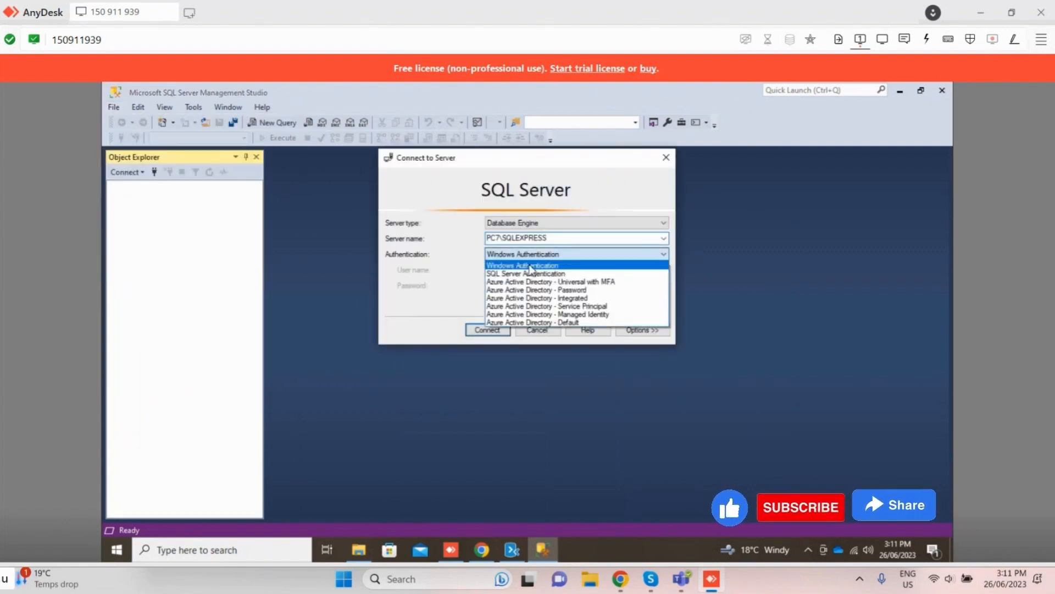
click(505, 273)
click(505, 270)
text(he)
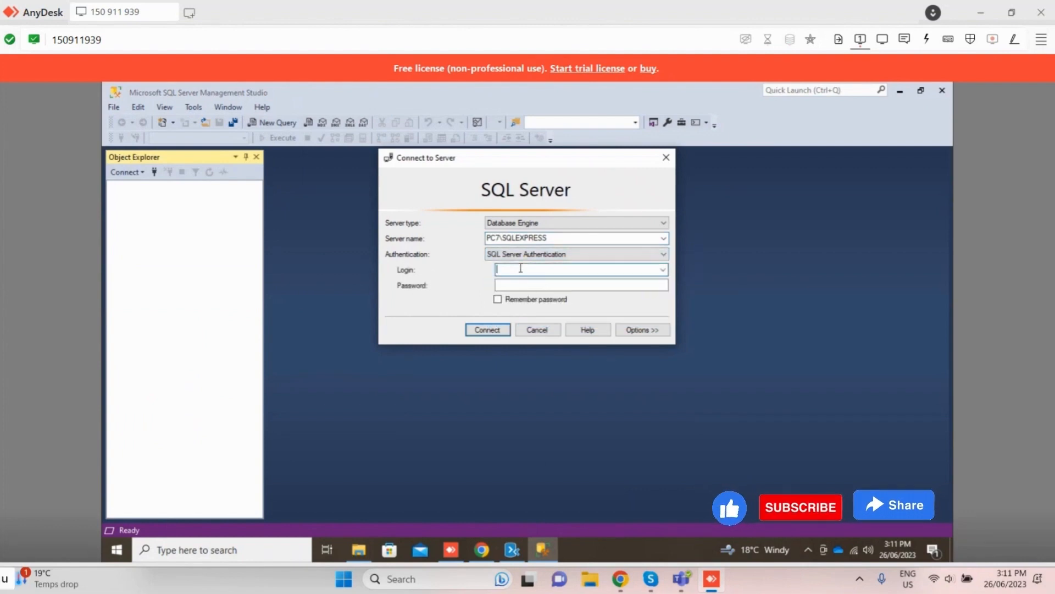
text(nry)
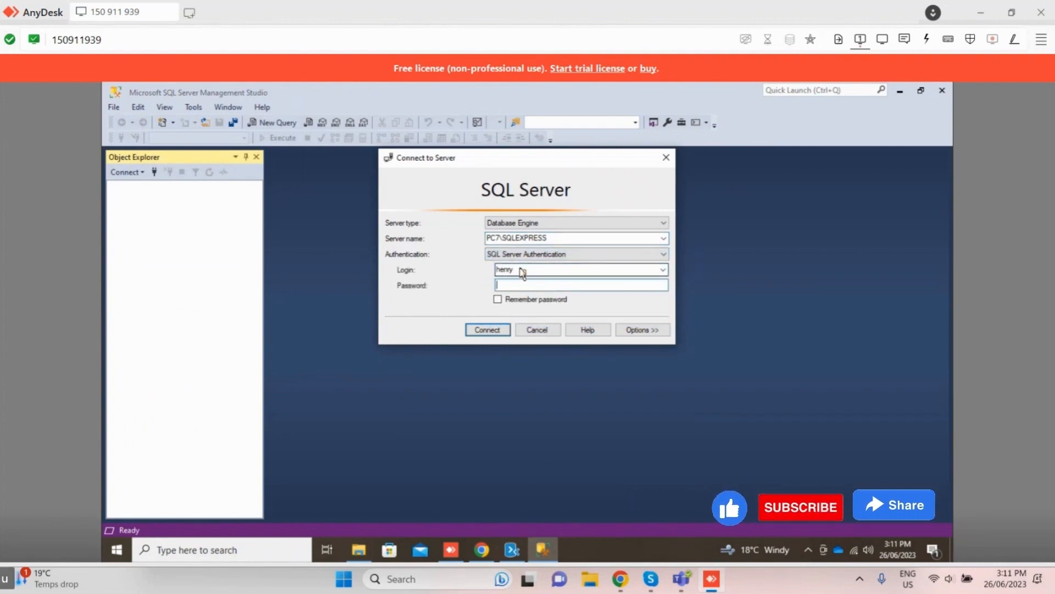
text(*********)
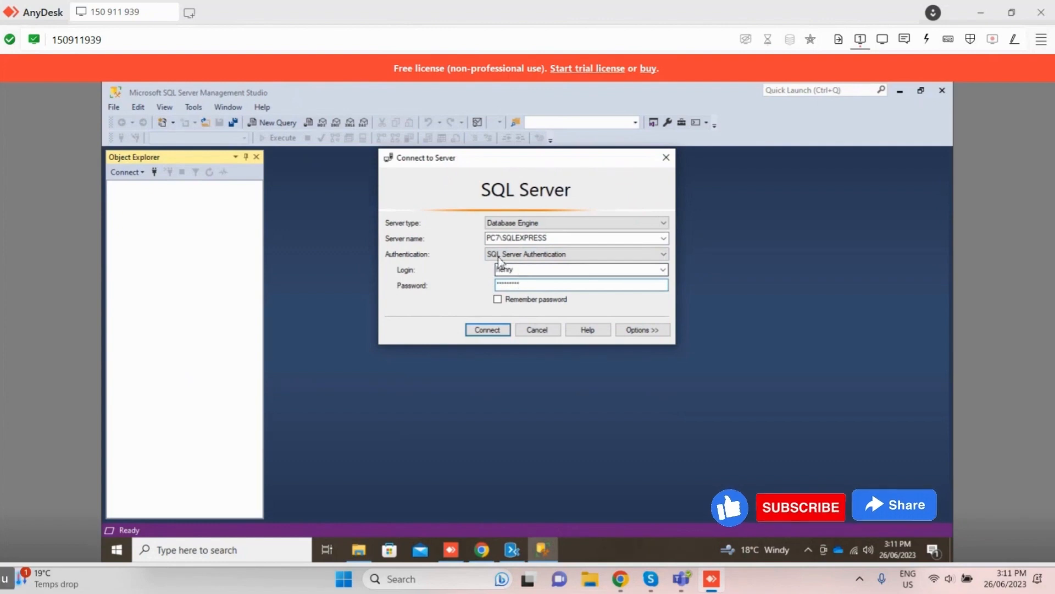
click(500, 330)
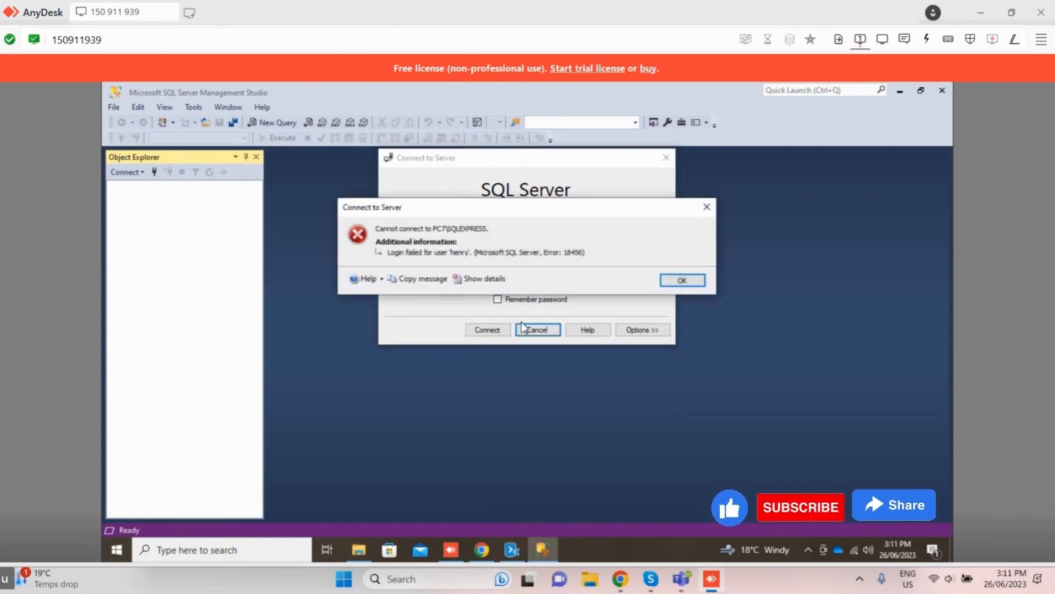
click(682, 280)
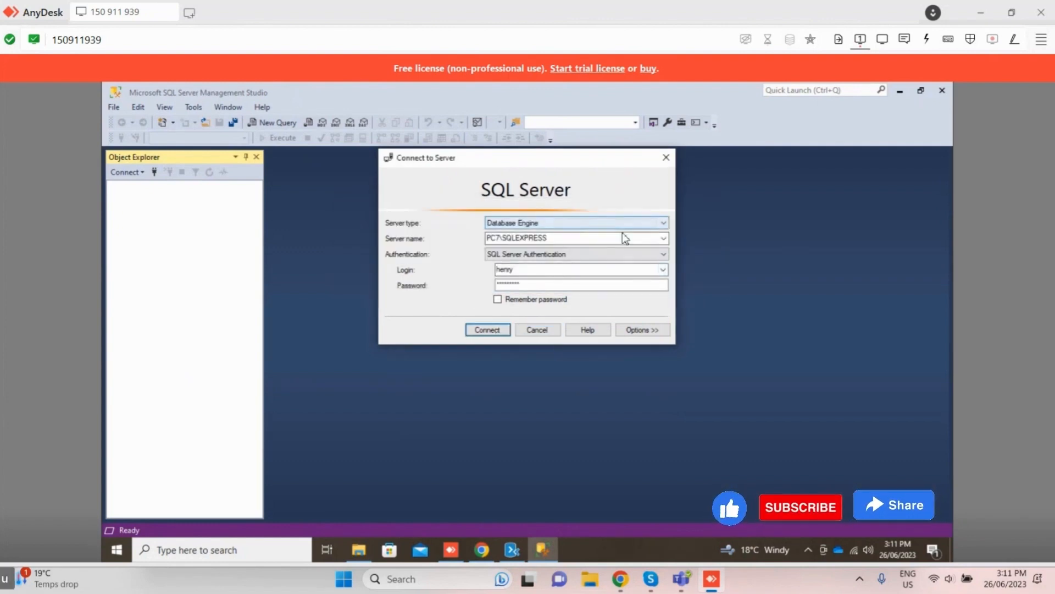
click(664, 238)
click(665, 239)
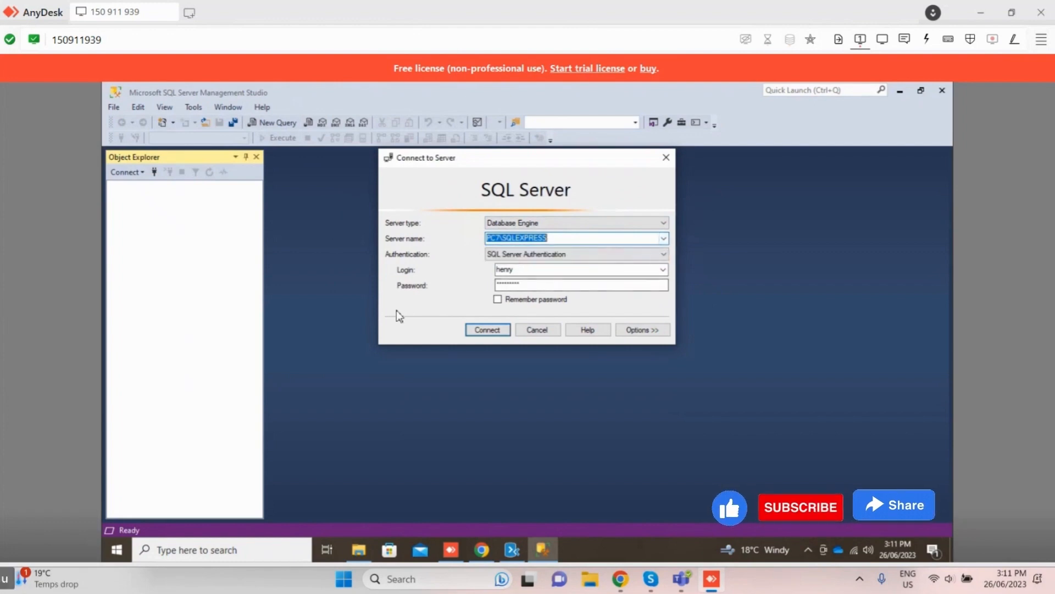
Step: Retry the connection to PC7\SQLEXPRESS with SQL Server Authentication, check the available server names, and cancel the connection
click(618, 224)
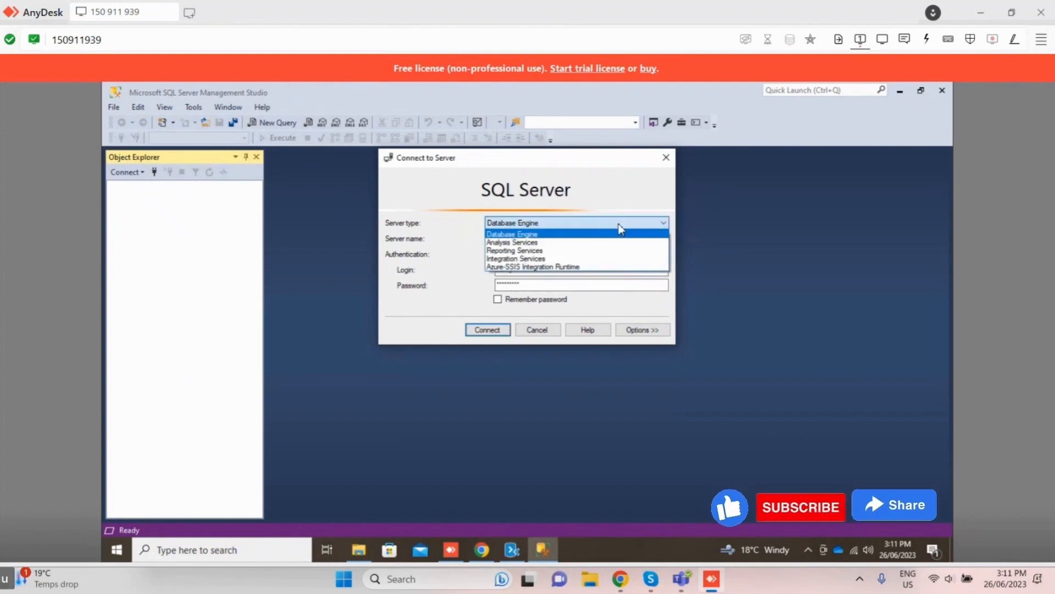
click(618, 223)
click(489, 329)
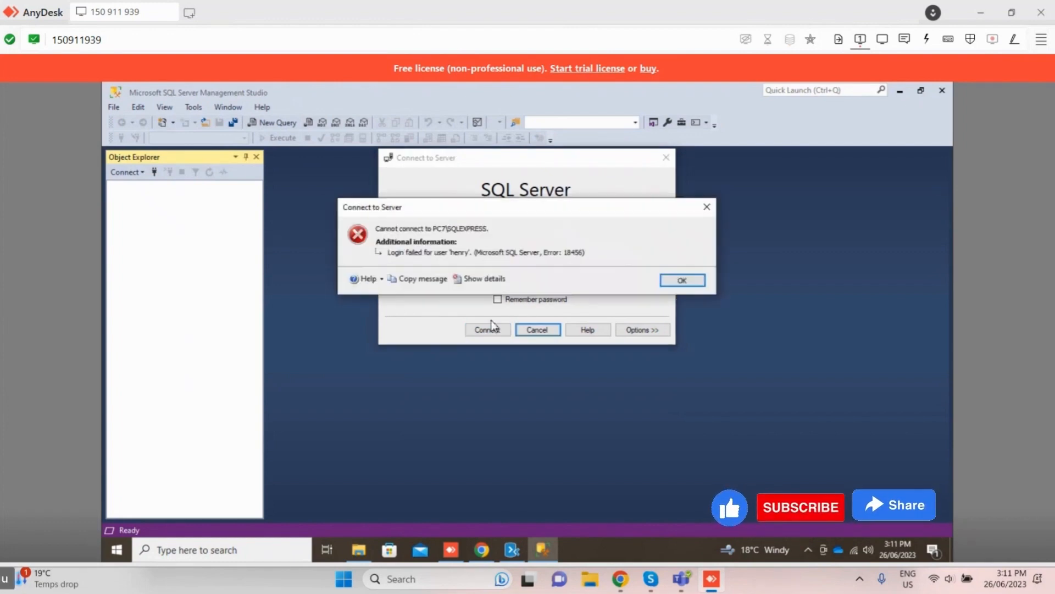
click(680, 280)
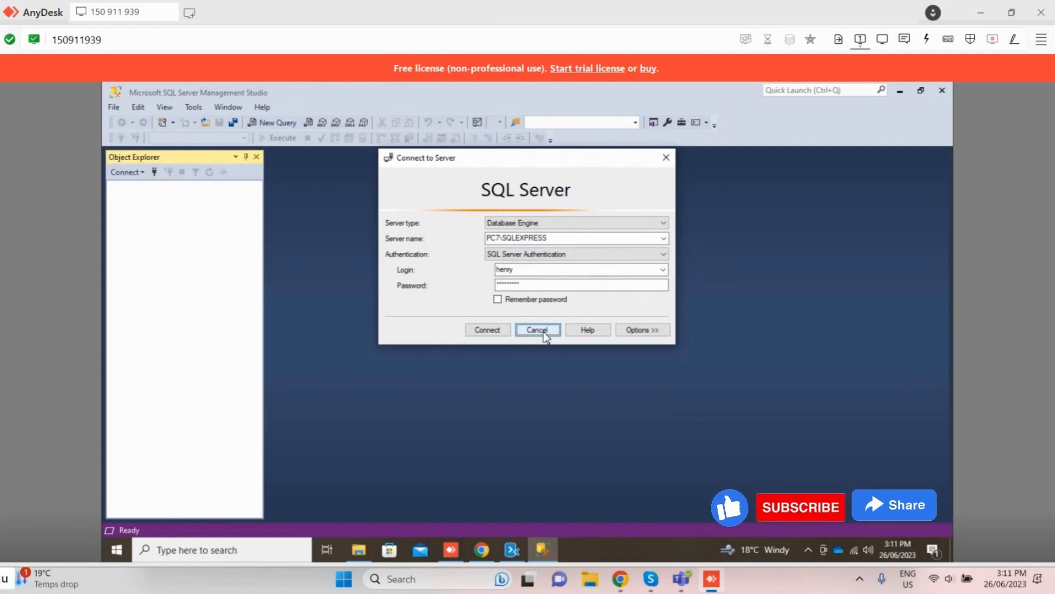
click(663, 237)
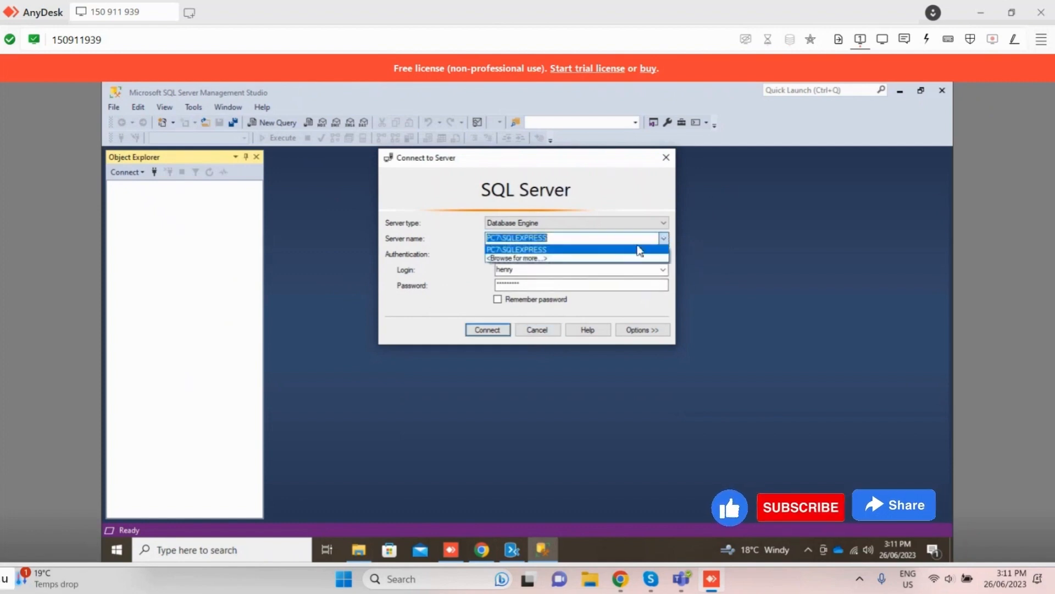
click(556, 238)
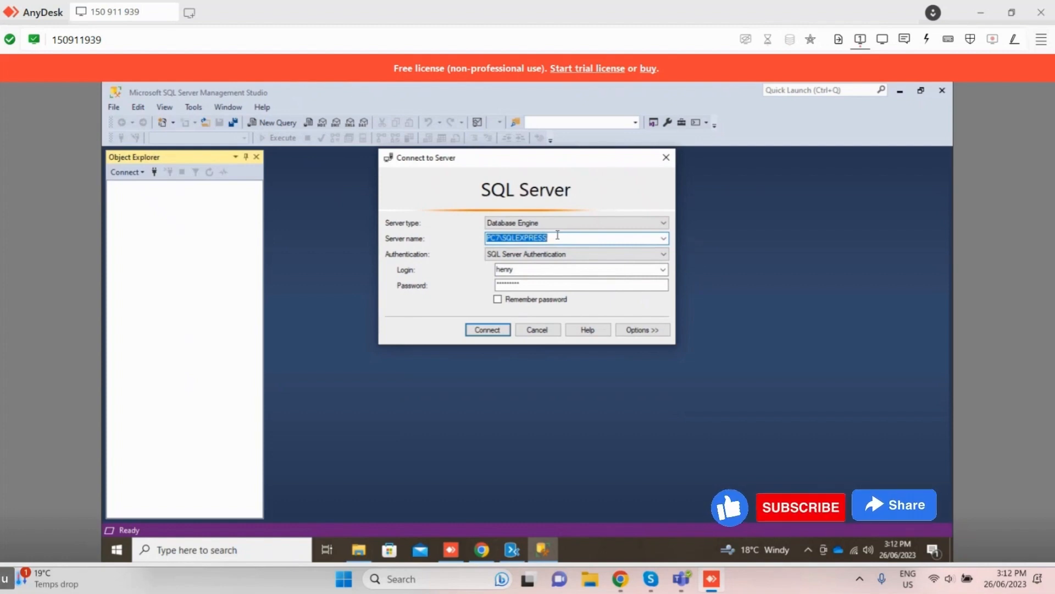
click(537, 329)
Step: Switch to the Azure portal, search for data factory, and start creating a new one from the Data factories service
click(482, 558)
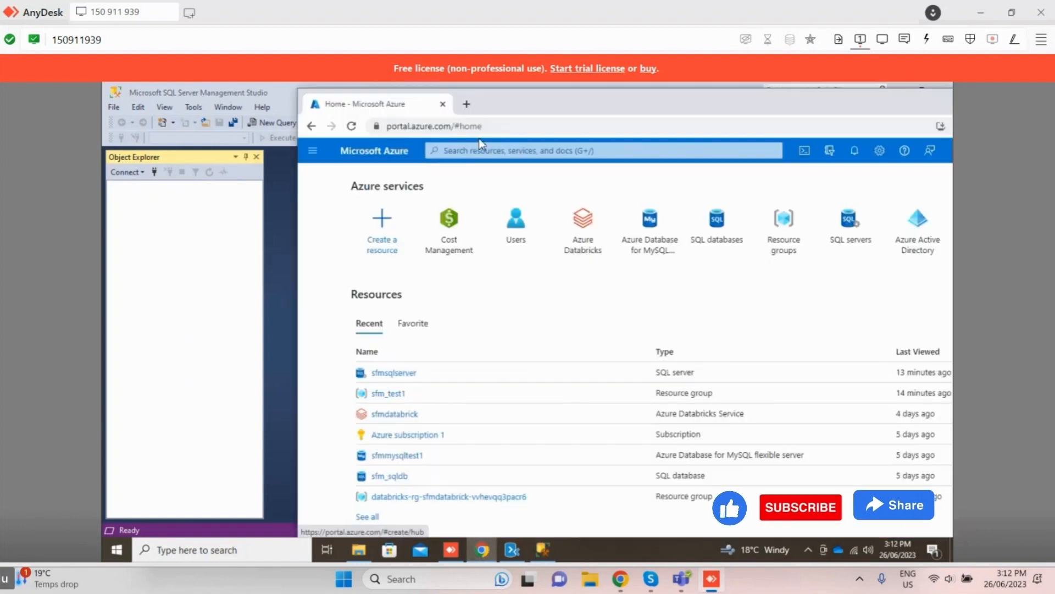
click(494, 146)
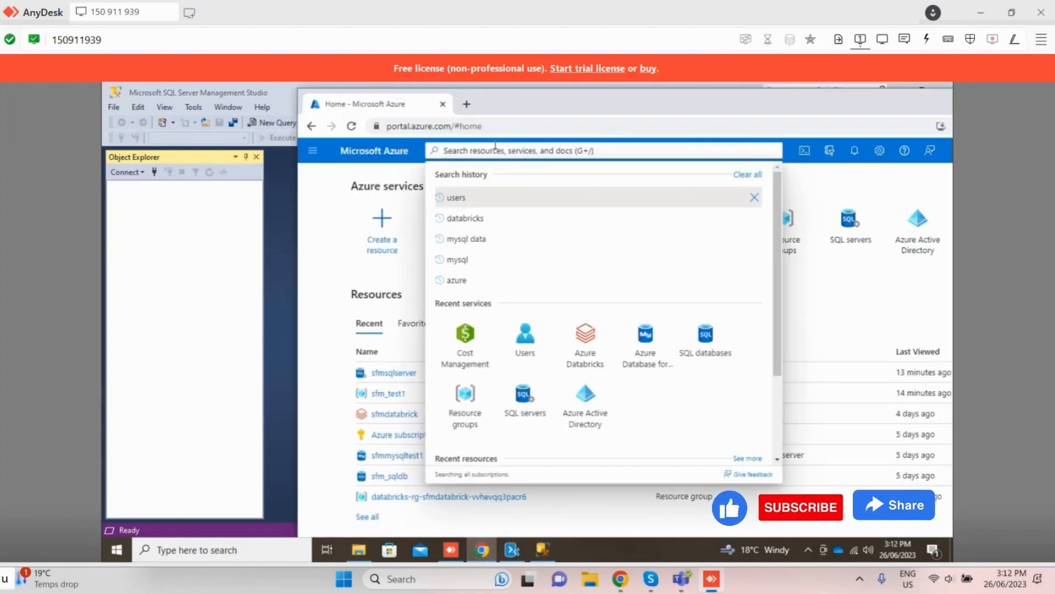
text(data factory)
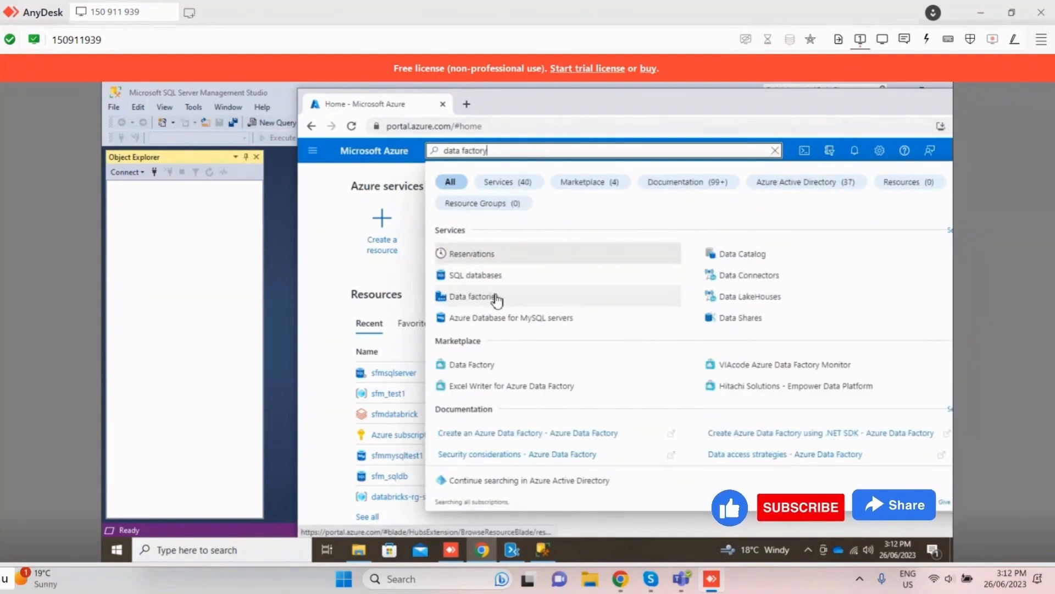
click(496, 298)
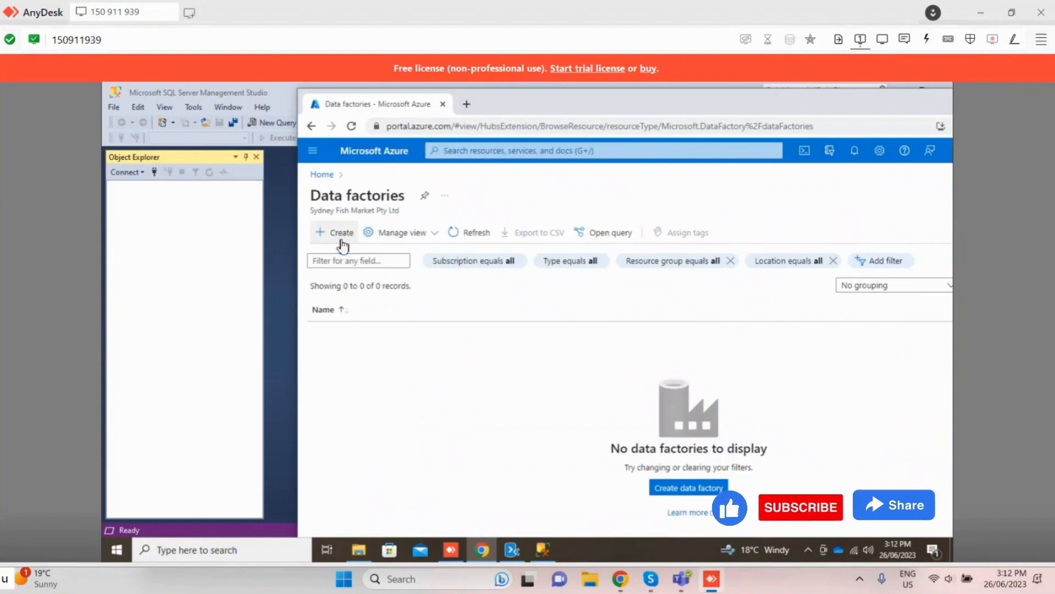
click(337, 234)
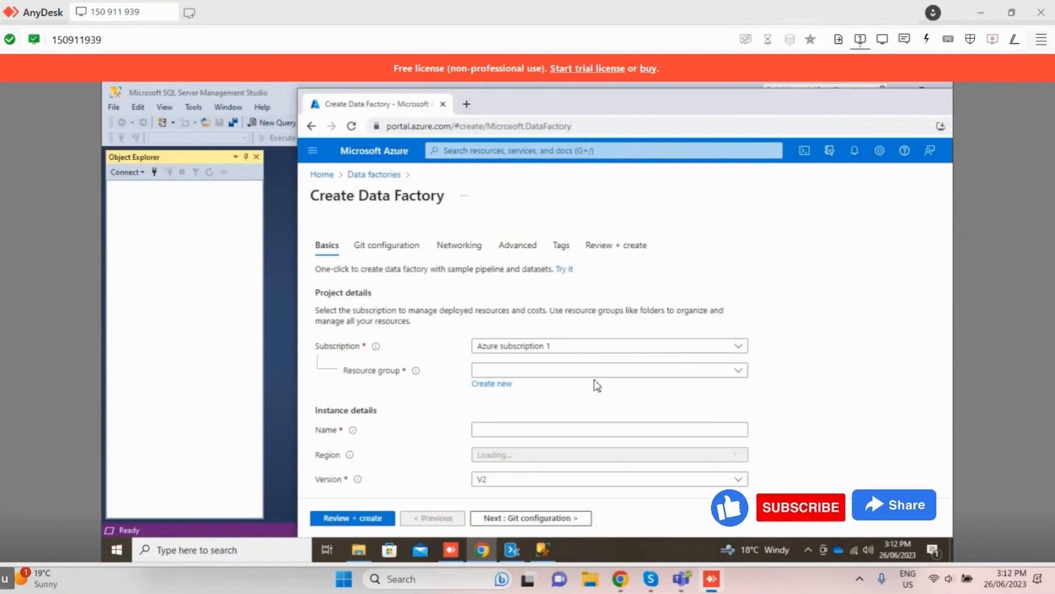
Step: Assign the new data factory to resource group sfm_test1 and enter sfm_test_fact as its name
click(596, 371)
click(500, 453)
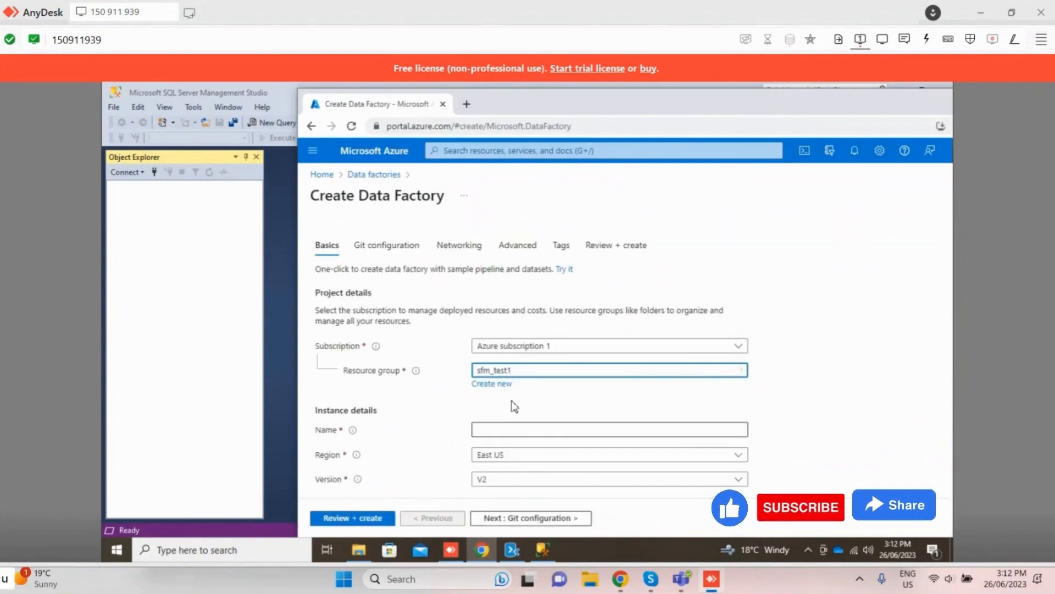
click(530, 410)
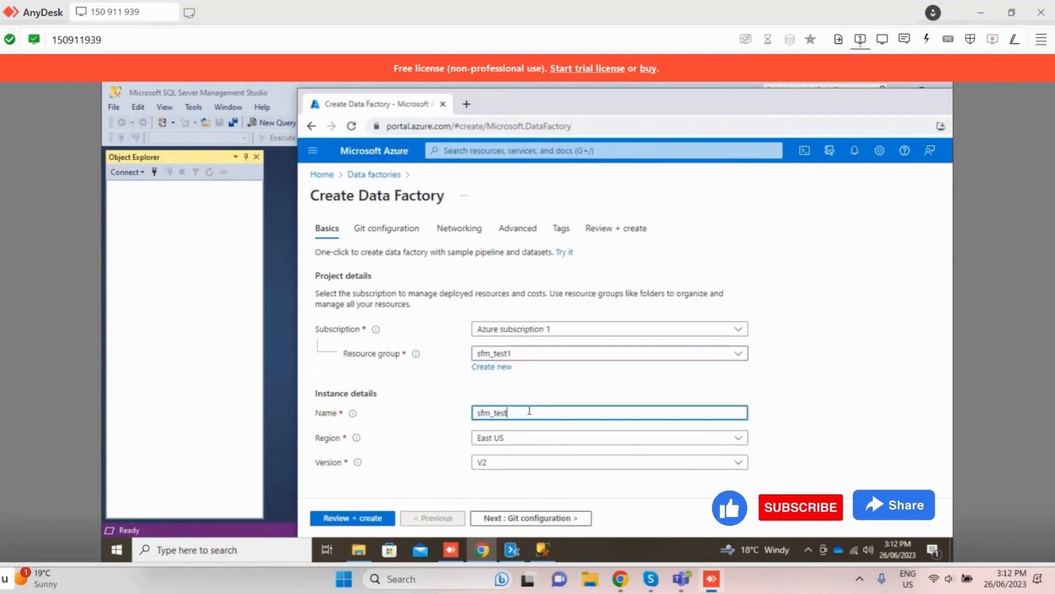
text(sfm_test_fact)
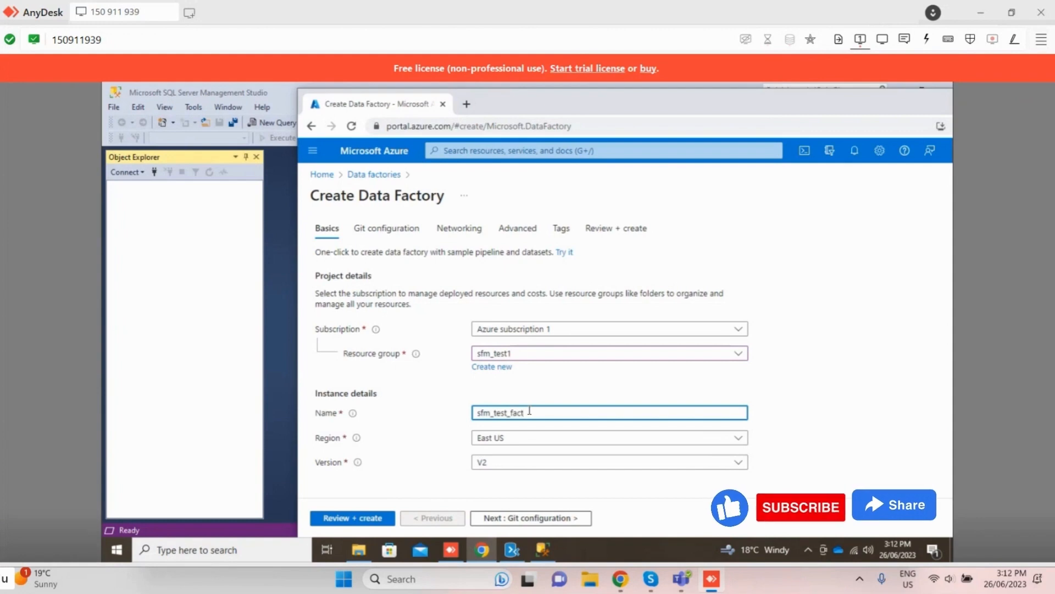
key(Tab)
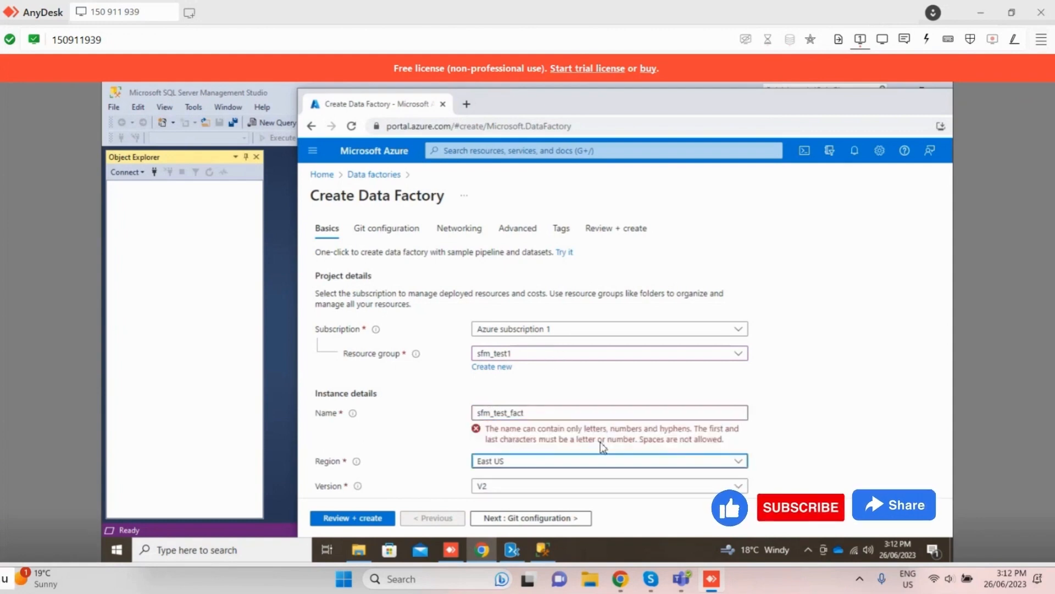
Step: Change the data factory's name to sfmTestFact and check the region options, keeping East US
click(571, 412)
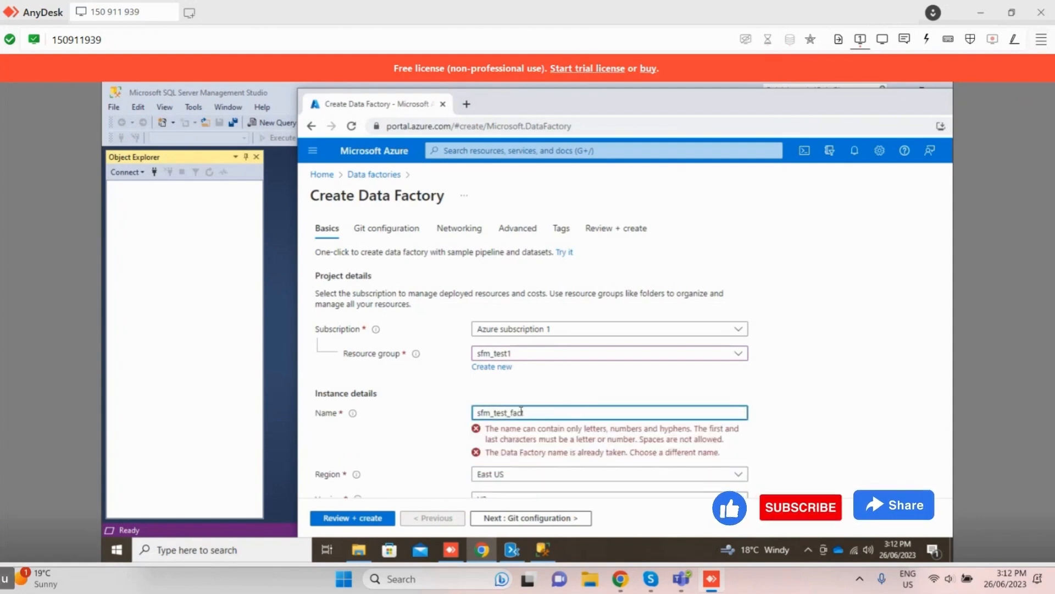
drag(531, 414, 470, 416)
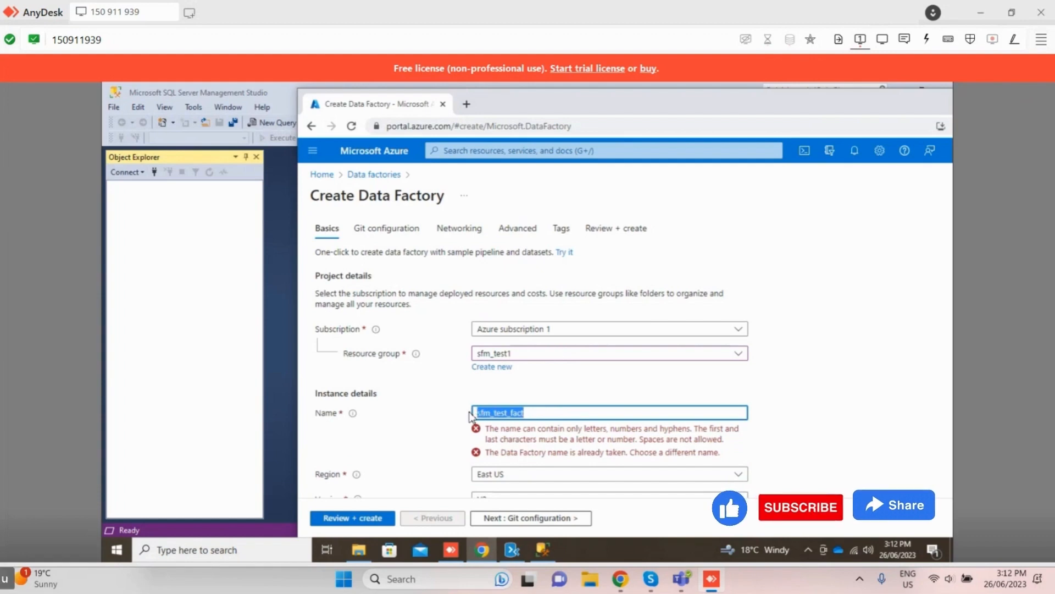
text(sf)
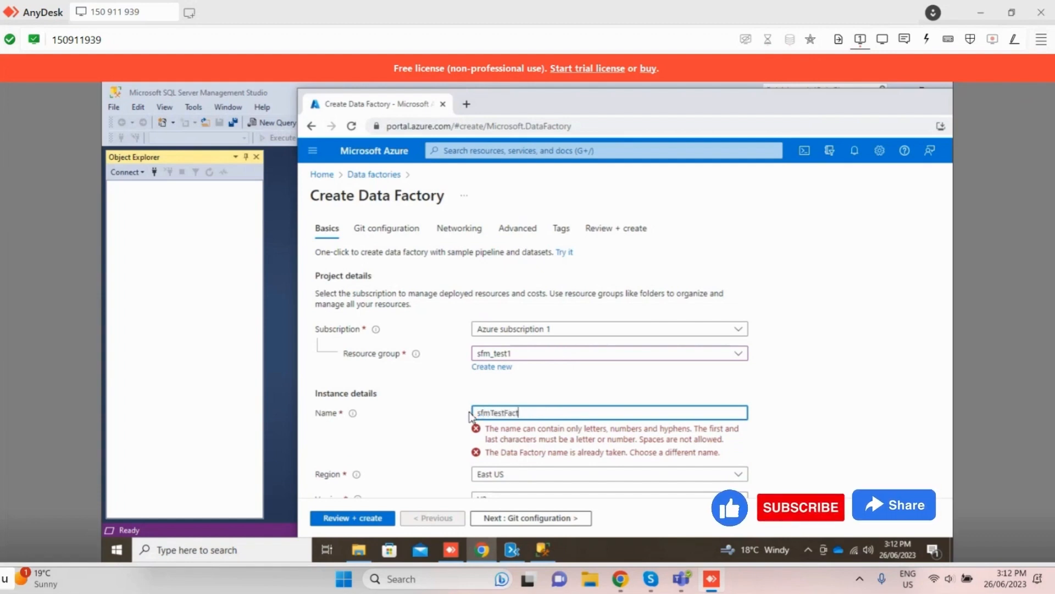
scroll(587, 432, down, 1)
click(550, 438)
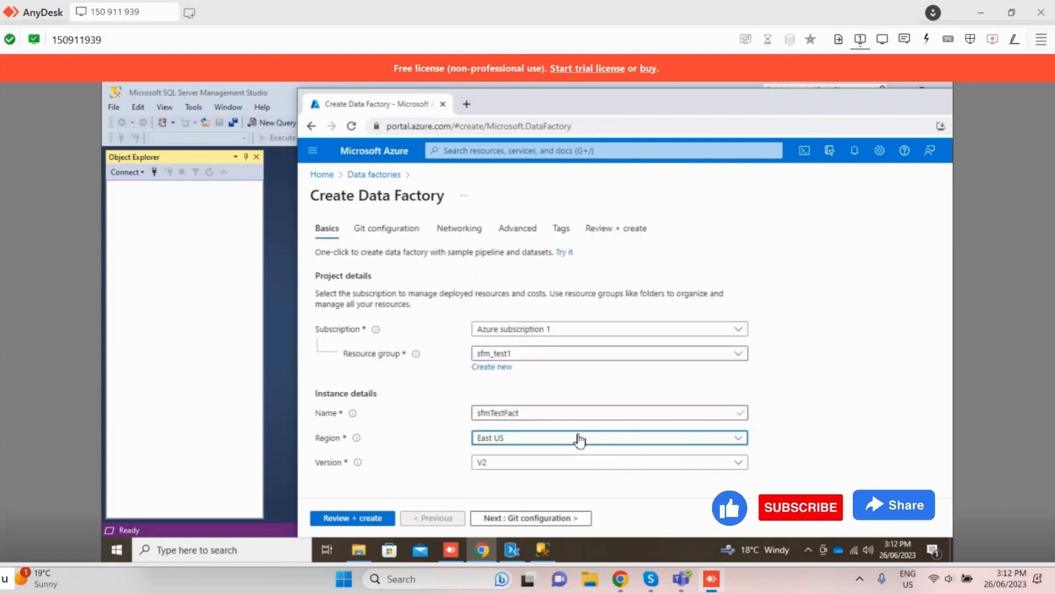
click(577, 438)
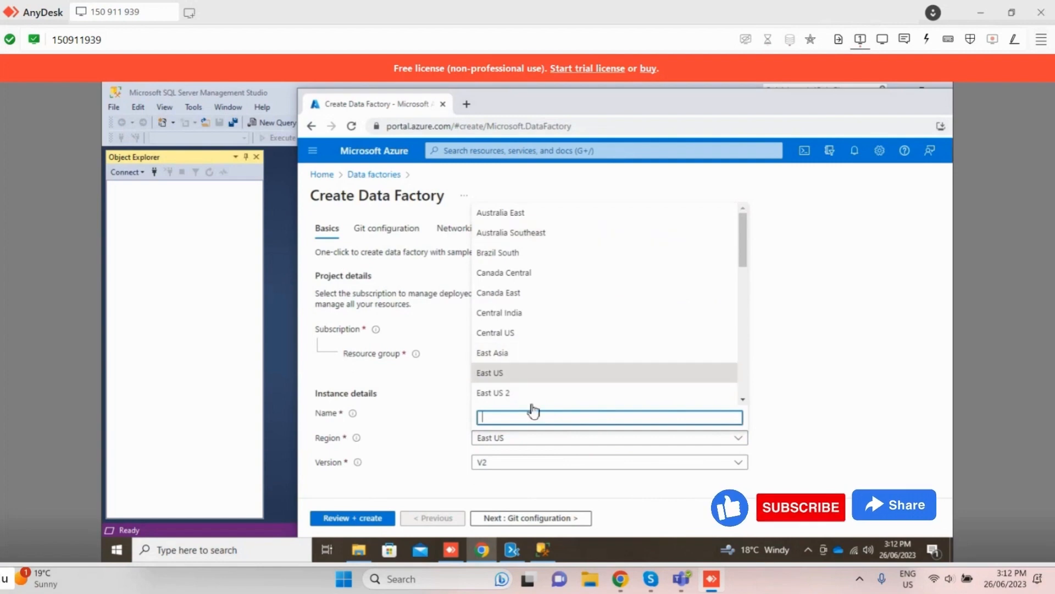
click(443, 455)
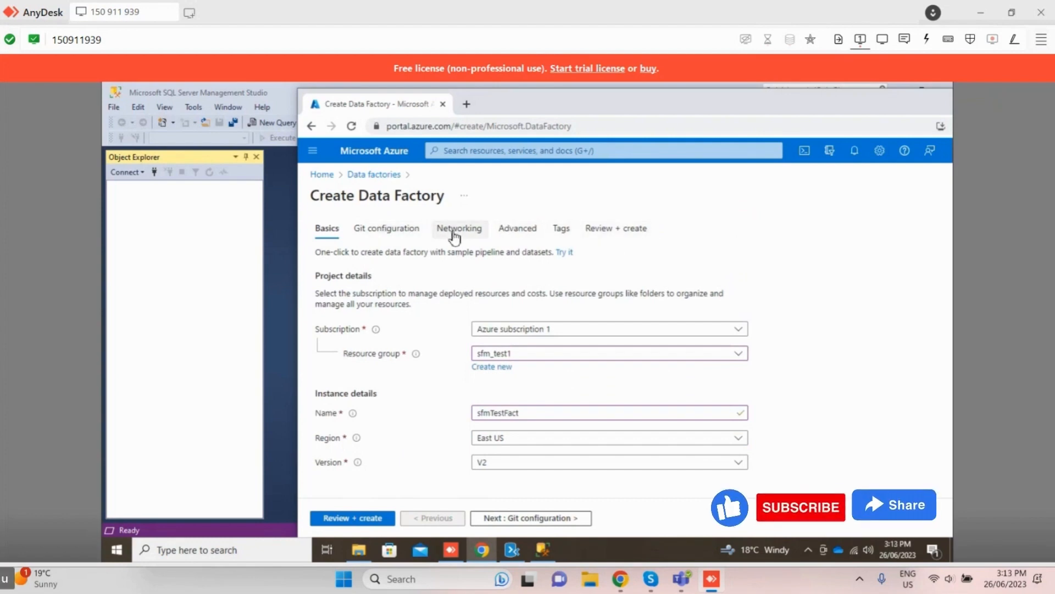
Step: Review the data factory configuration and create the resource
click(360, 519)
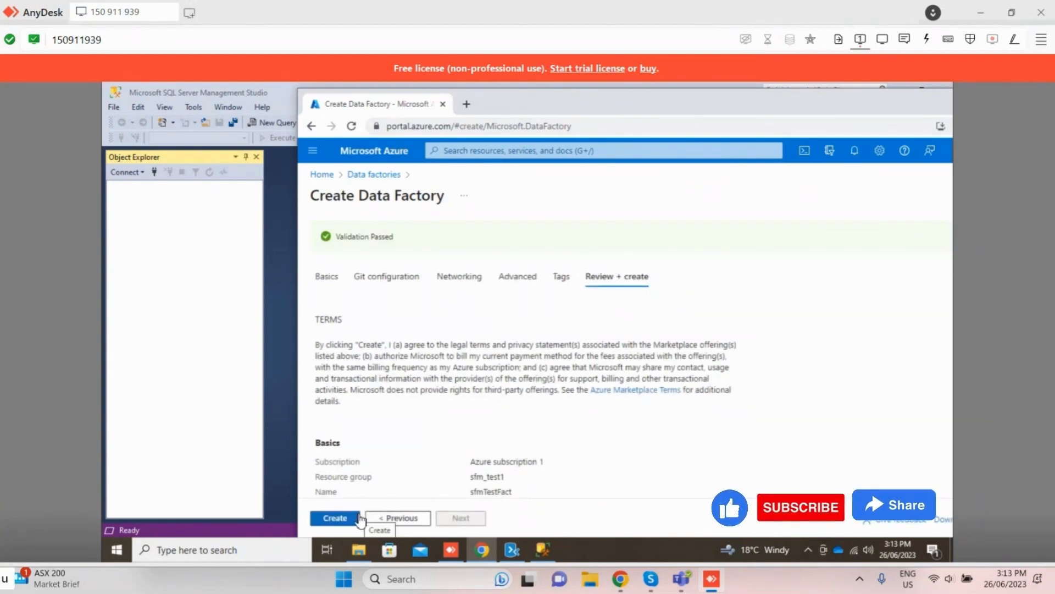
click(335, 518)
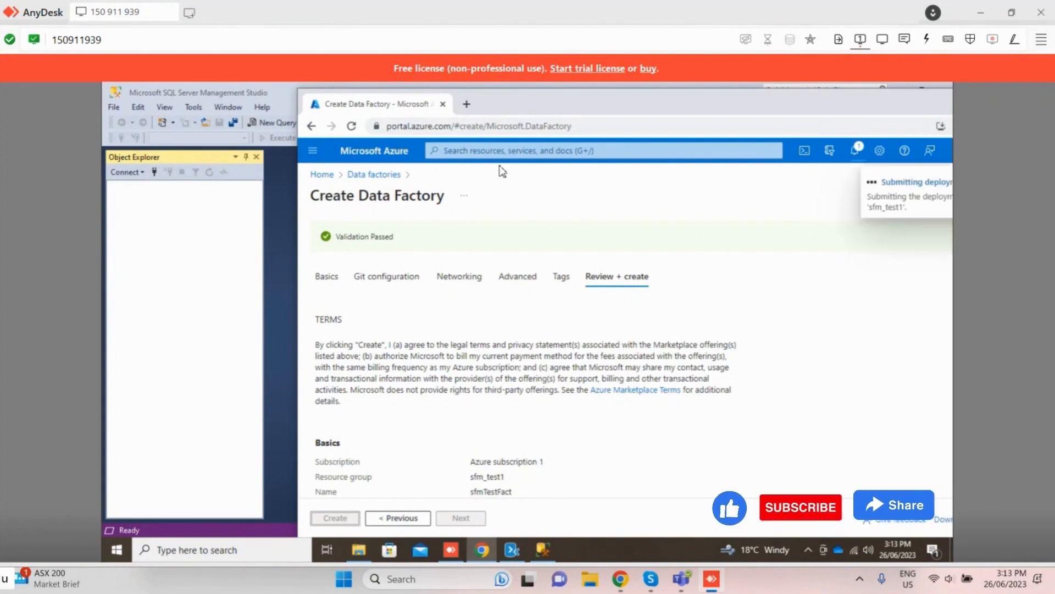
drag(515, 109, 320, 105)
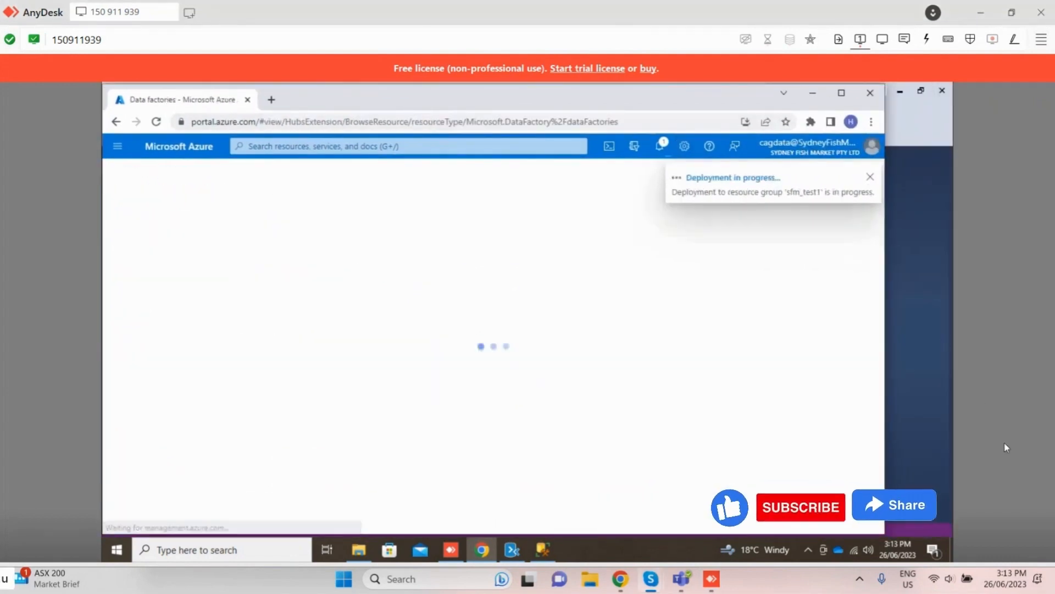
Step: Switch to SQL Server Management Studio and connect Object Explorer to the PC7\SQLEXPRESS database engine with Windows Authentication
click(812, 91)
click(114, 108)
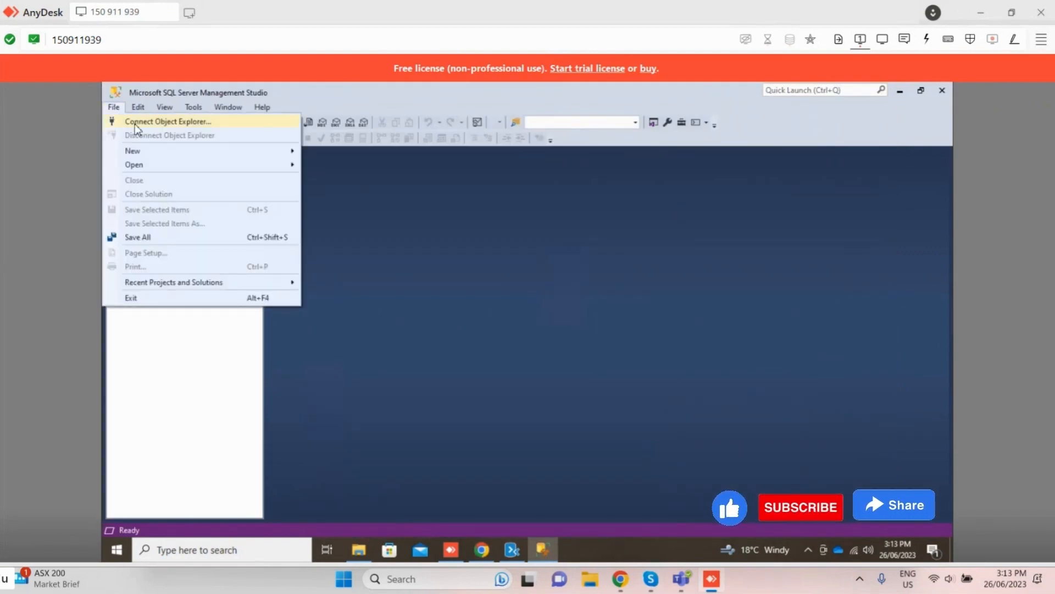
click(137, 122)
click(549, 224)
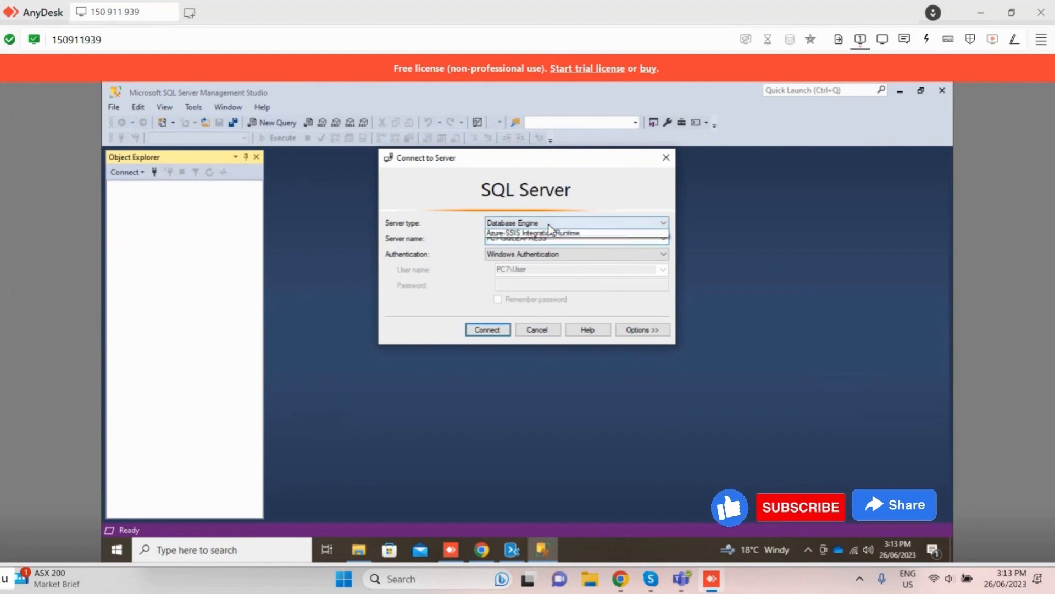
click(548, 223)
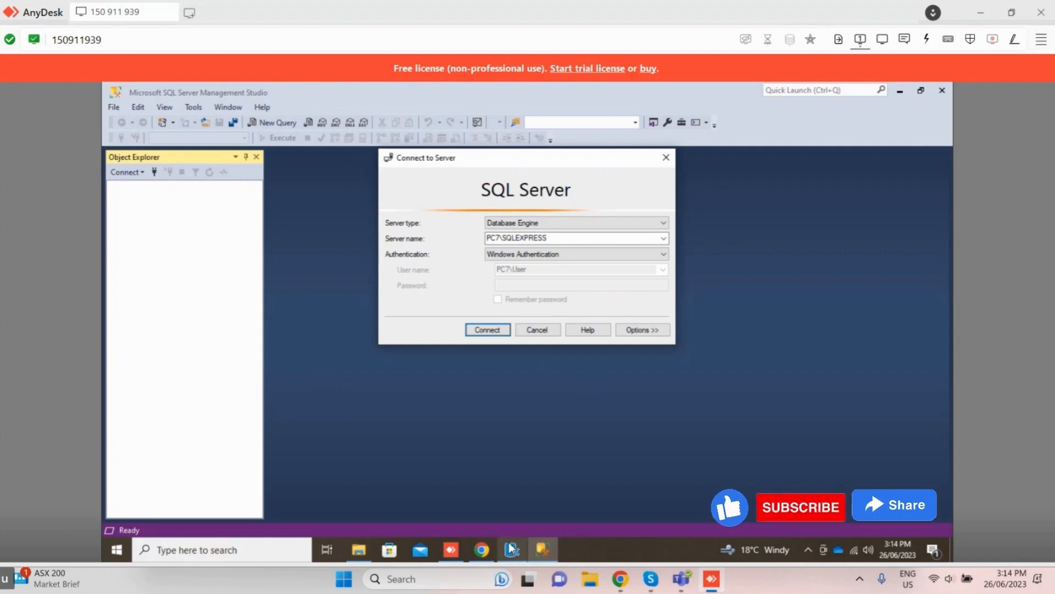
mouse_move(512, 548)
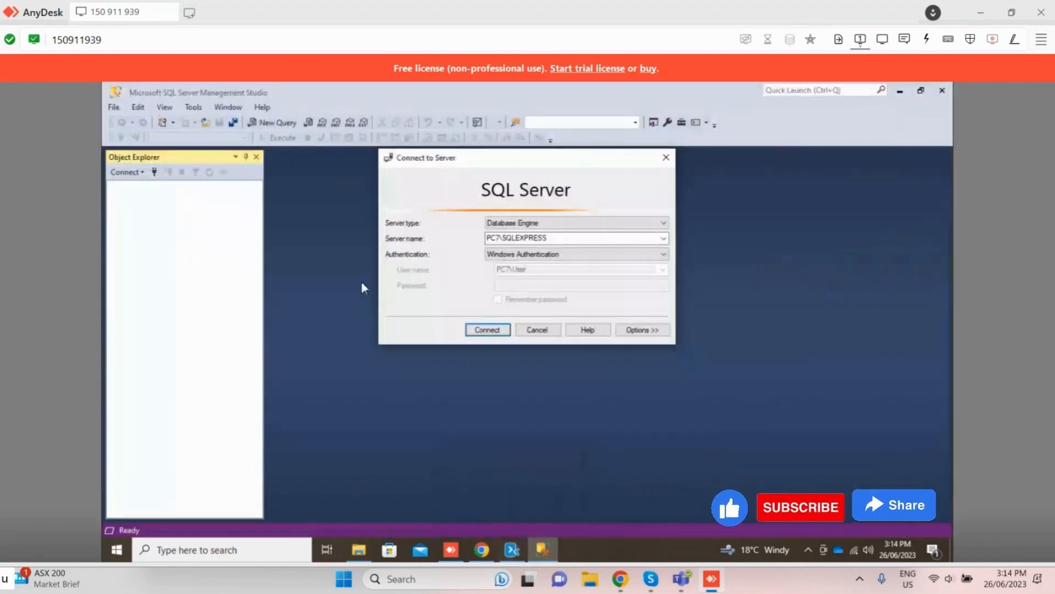
click(488, 330)
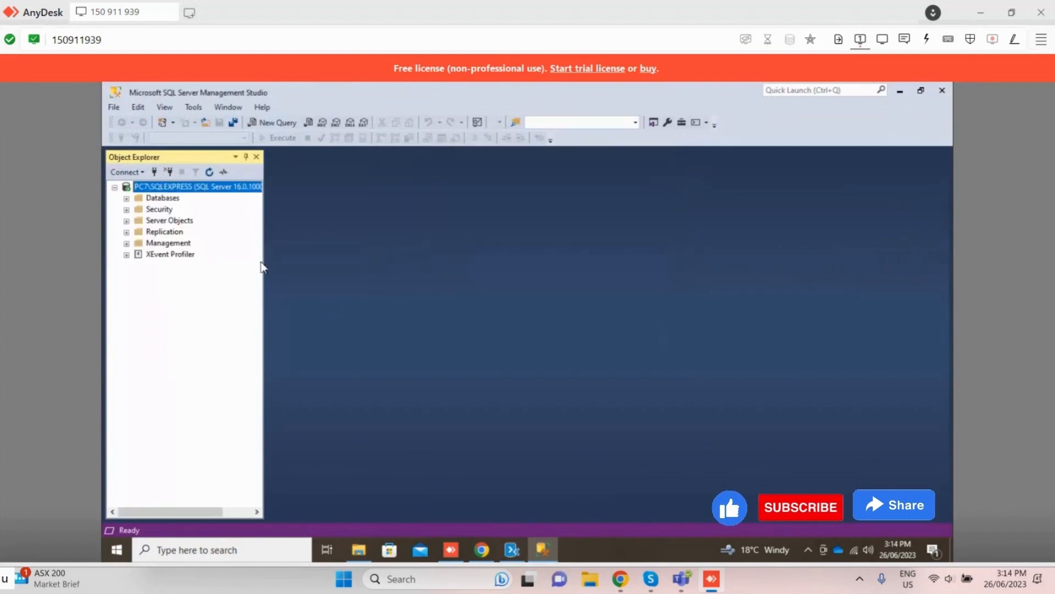
click(126, 210)
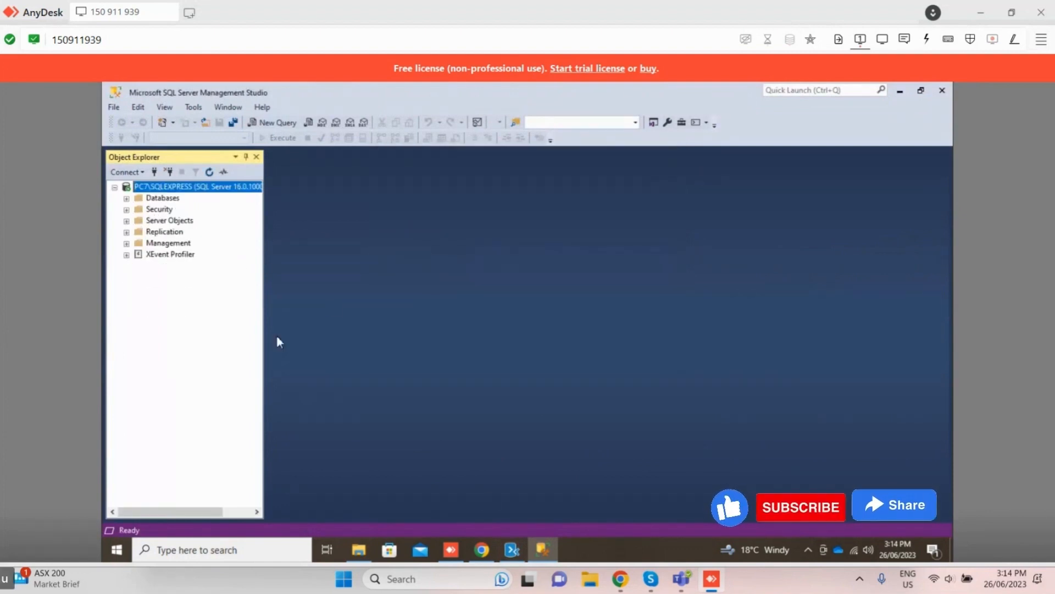
Step: Return to the Azure portal and open resource group sfm_test1 from the completed deployment to locate the new data factory
mouse_move(622, 587)
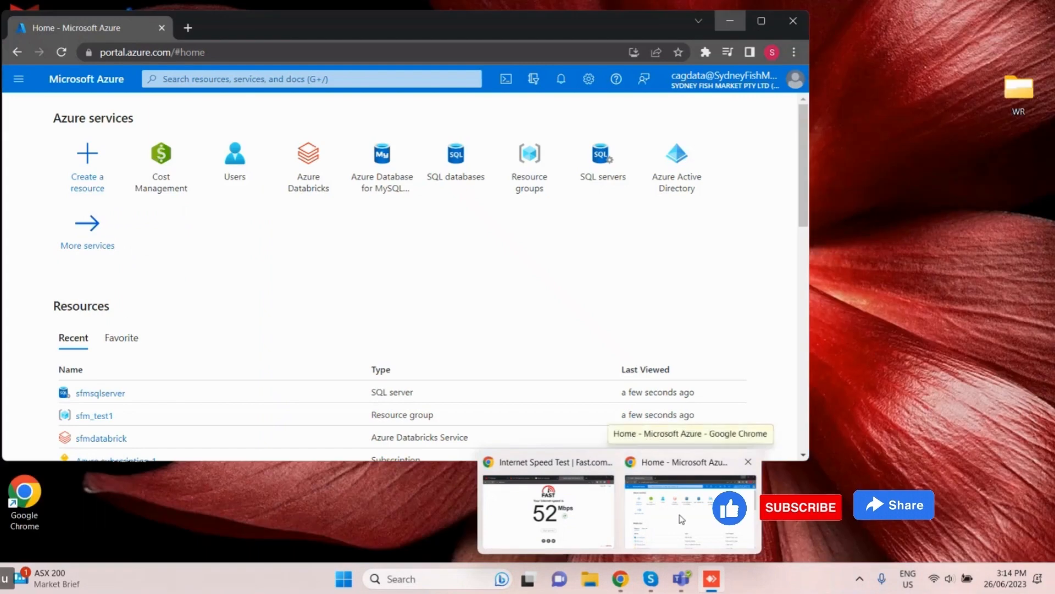
mouse_move(713, 590)
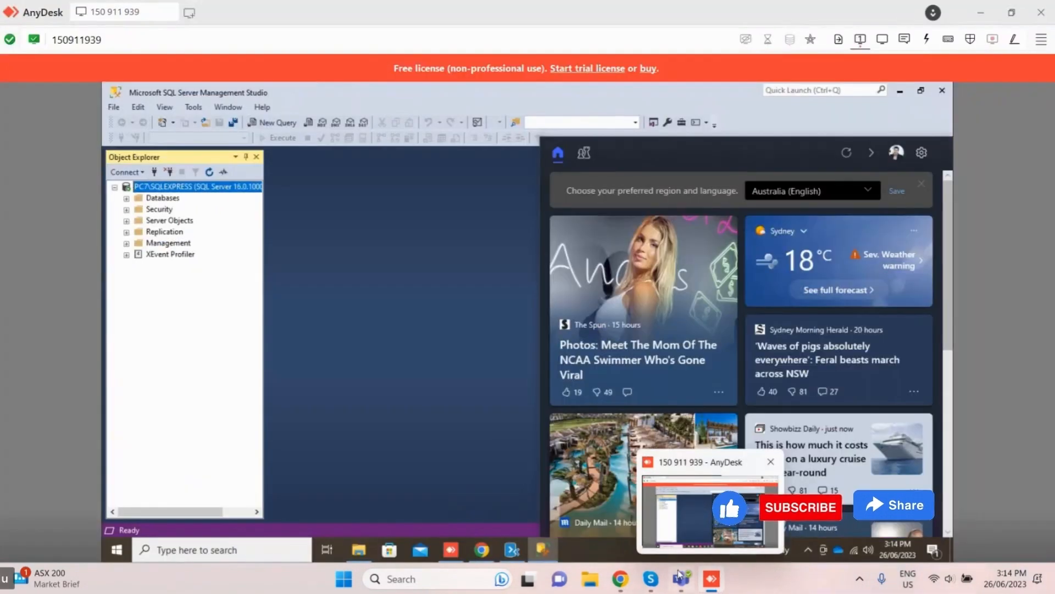
click(497, 492)
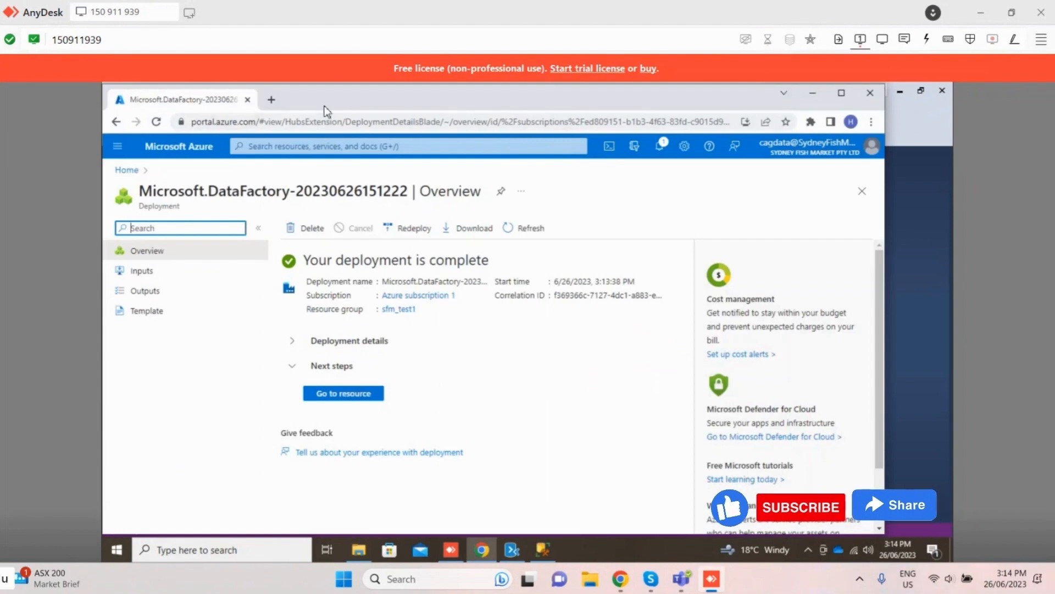
drag(325, 109, 414, 127)
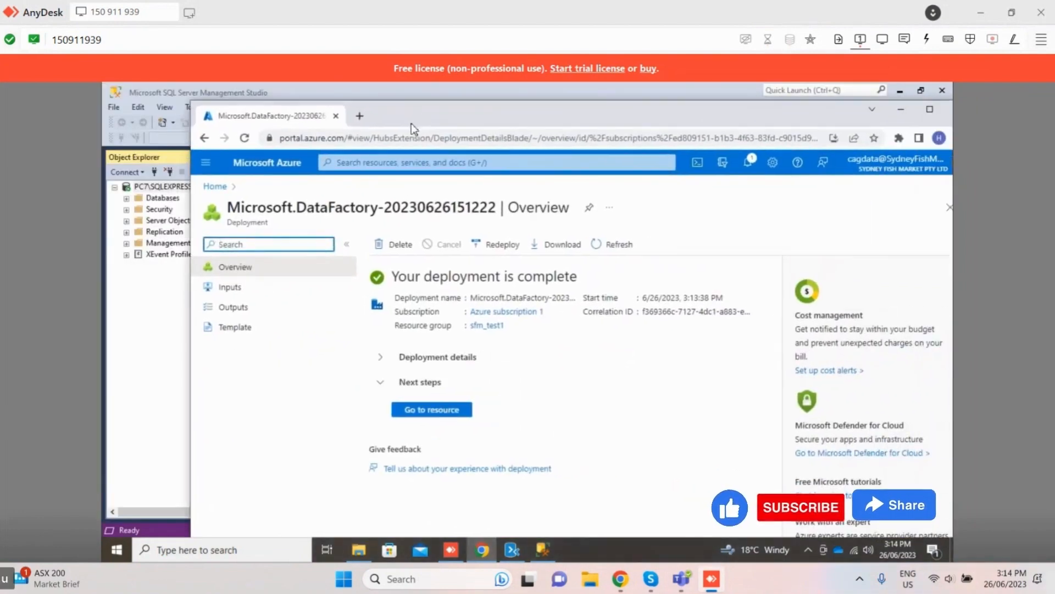
click(497, 326)
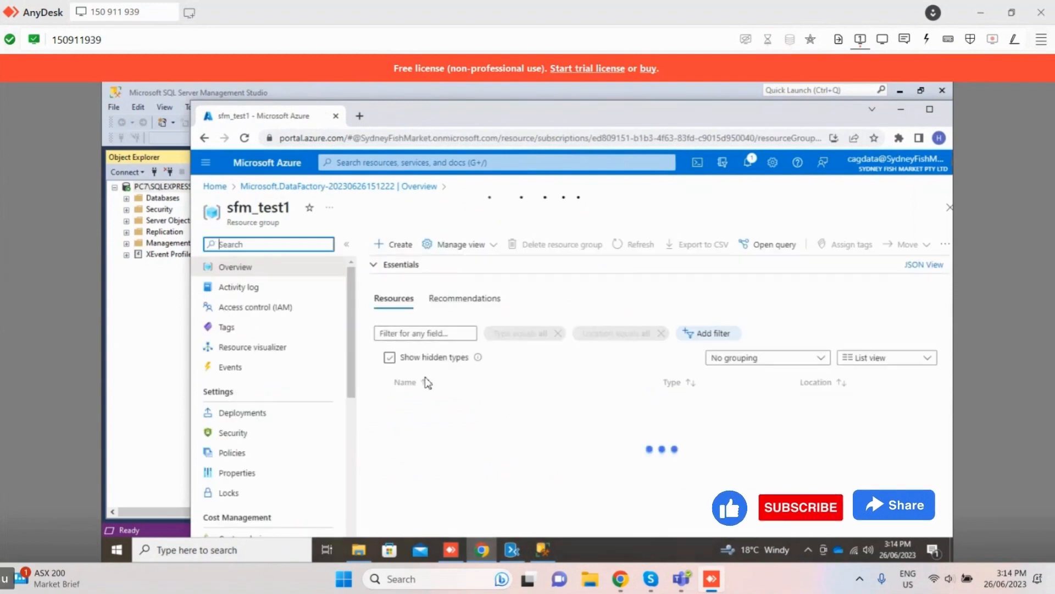
scroll(434, 389, down, 1)
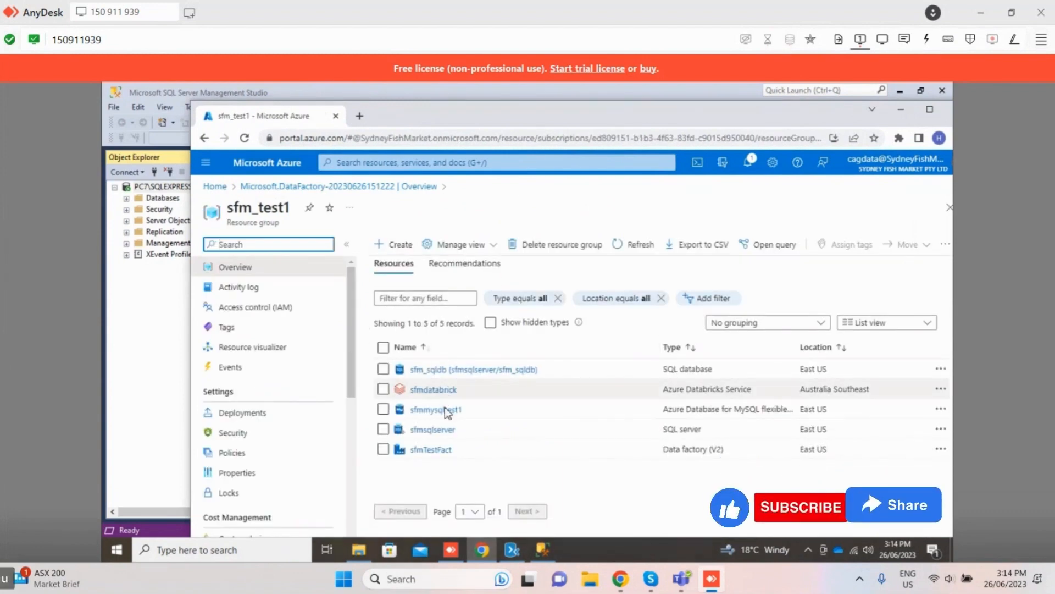
Step: Open the sfmTestFact data factory from the resource group and launch Azure Data Factory Studio
click(438, 450)
scroll(530, 417, down, 3)
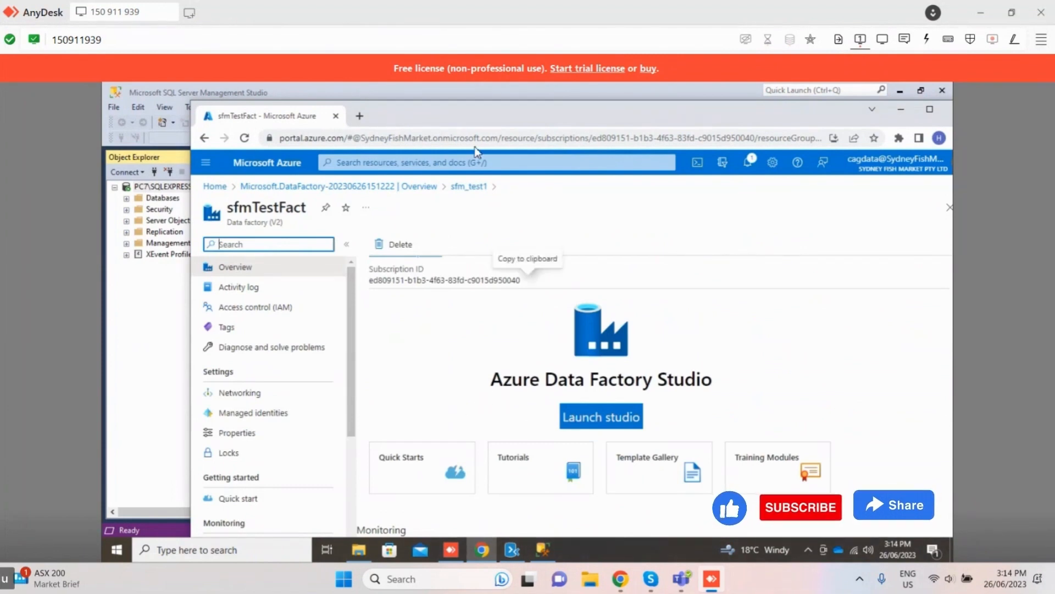
click(569, 411)
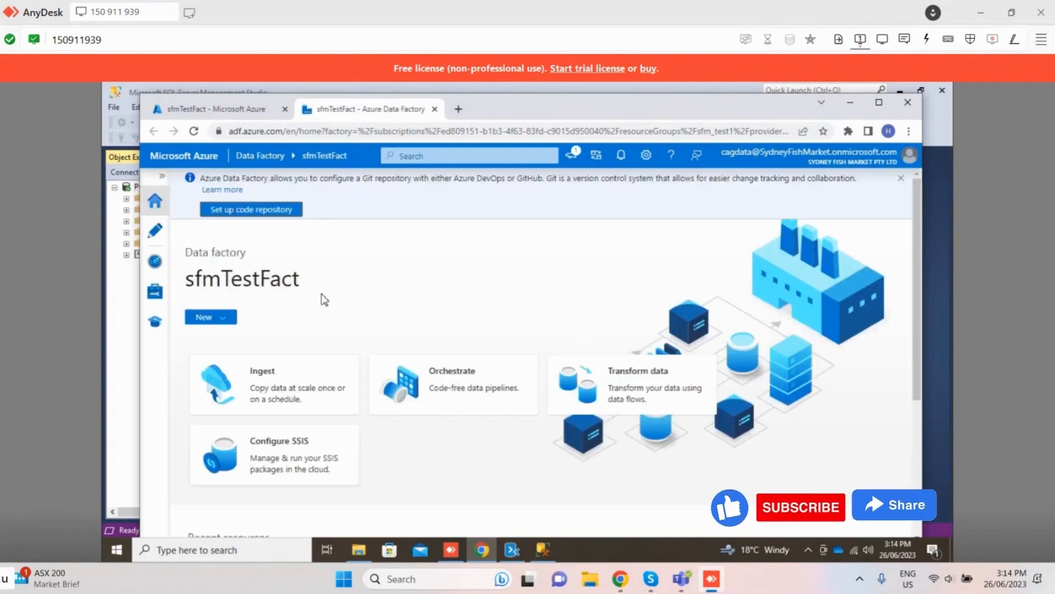
scroll(324, 300, down, 1)
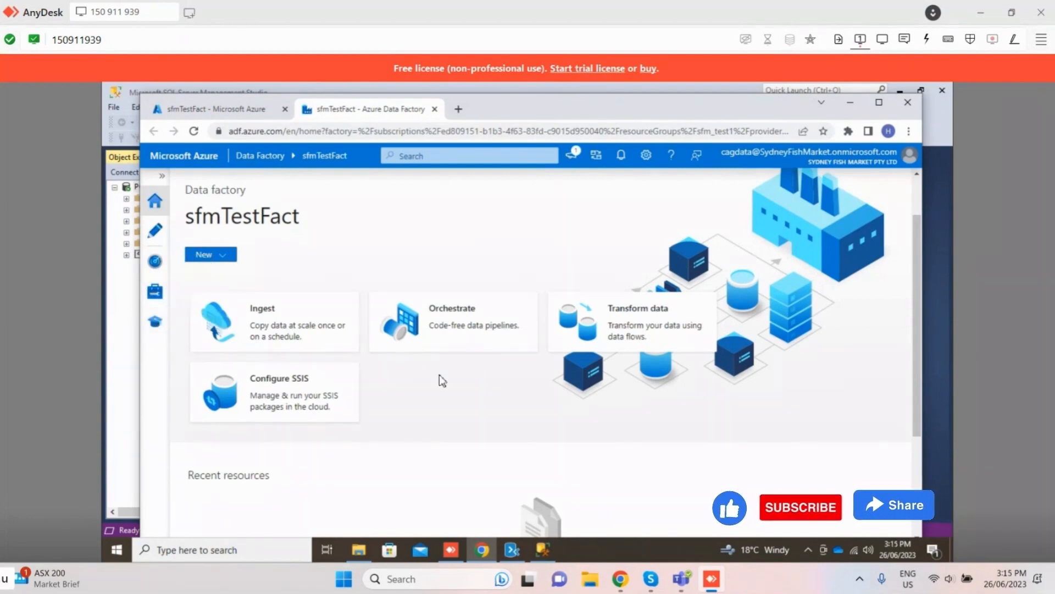
scroll(370, 342, up, 1)
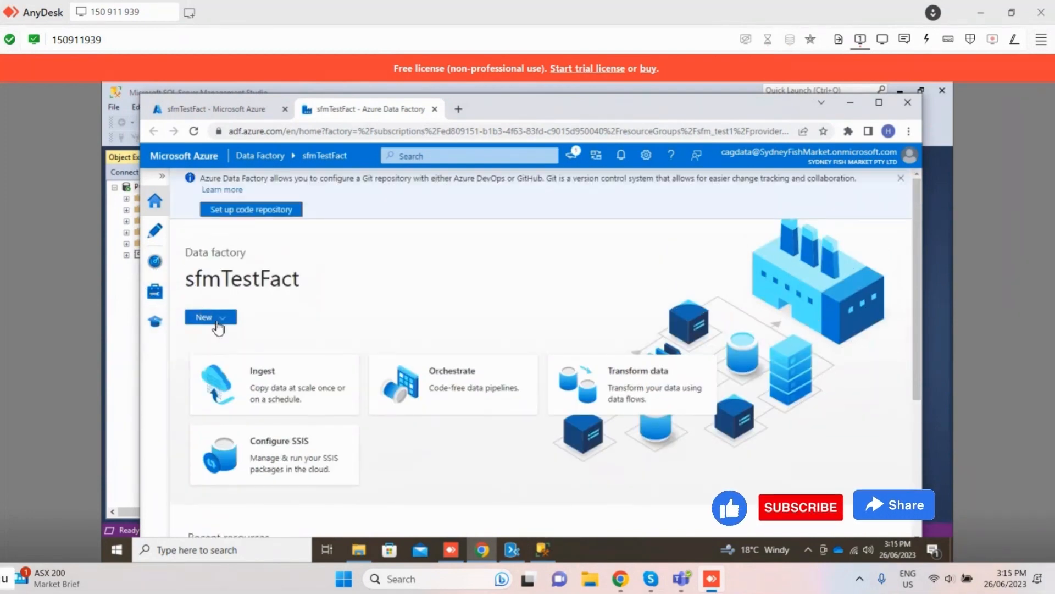
Step: Create a new pipeline and add a Copy data activity to its canvas
click(204, 317)
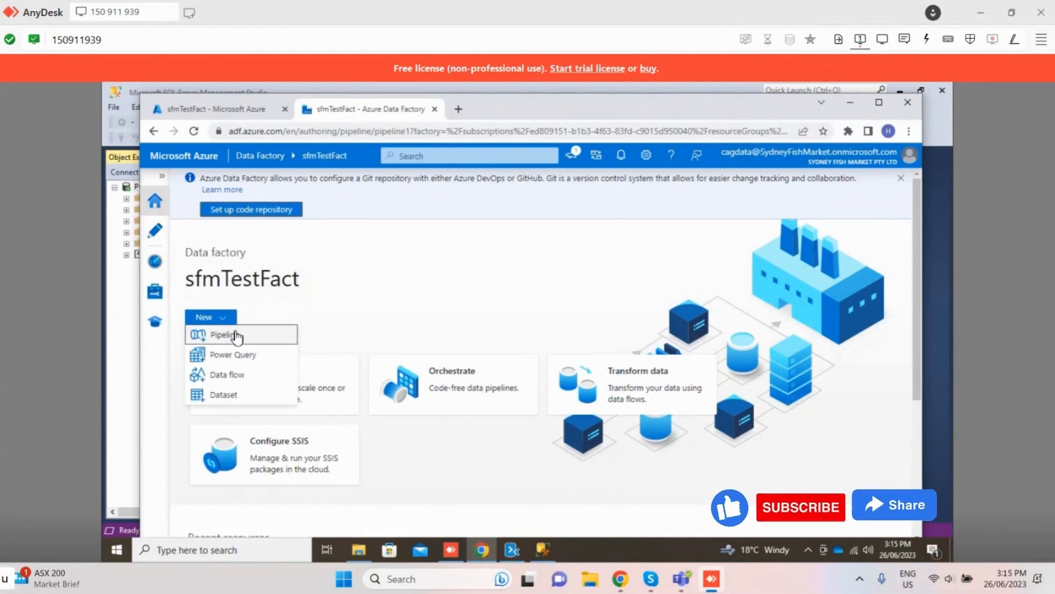
click(237, 335)
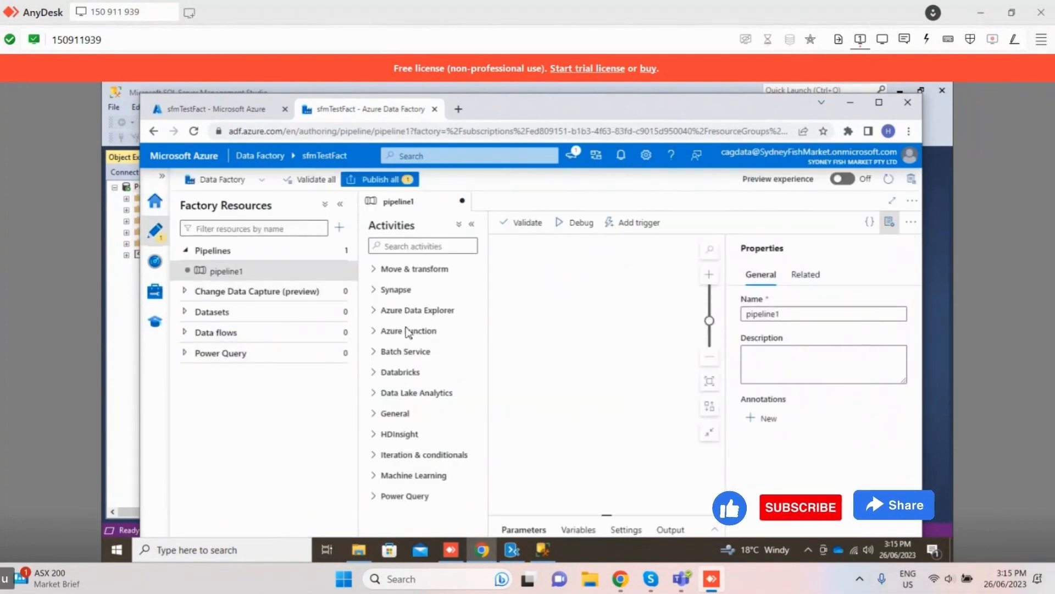
click(428, 247)
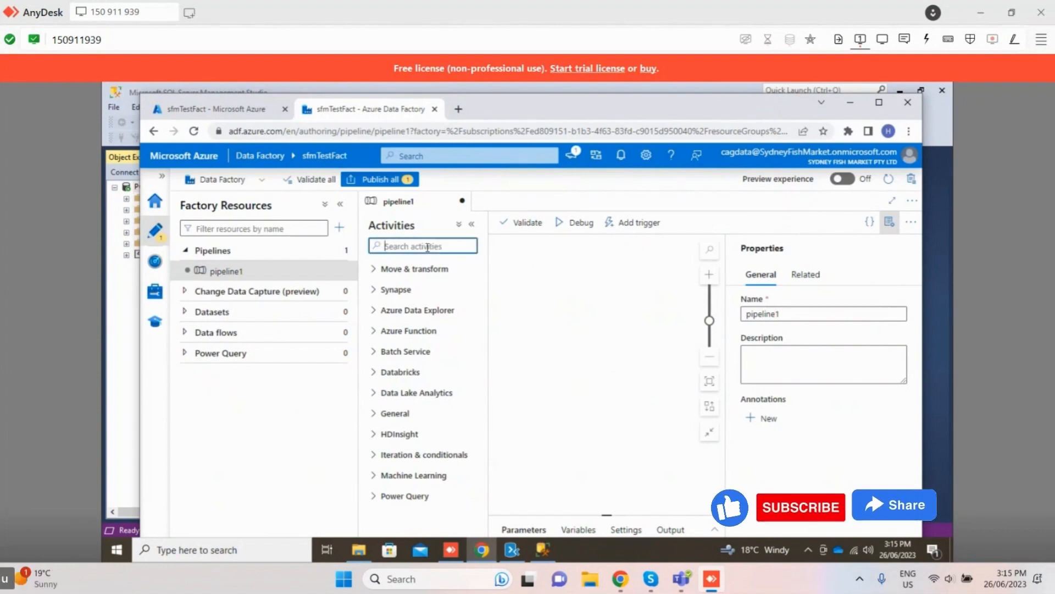
text(copy)
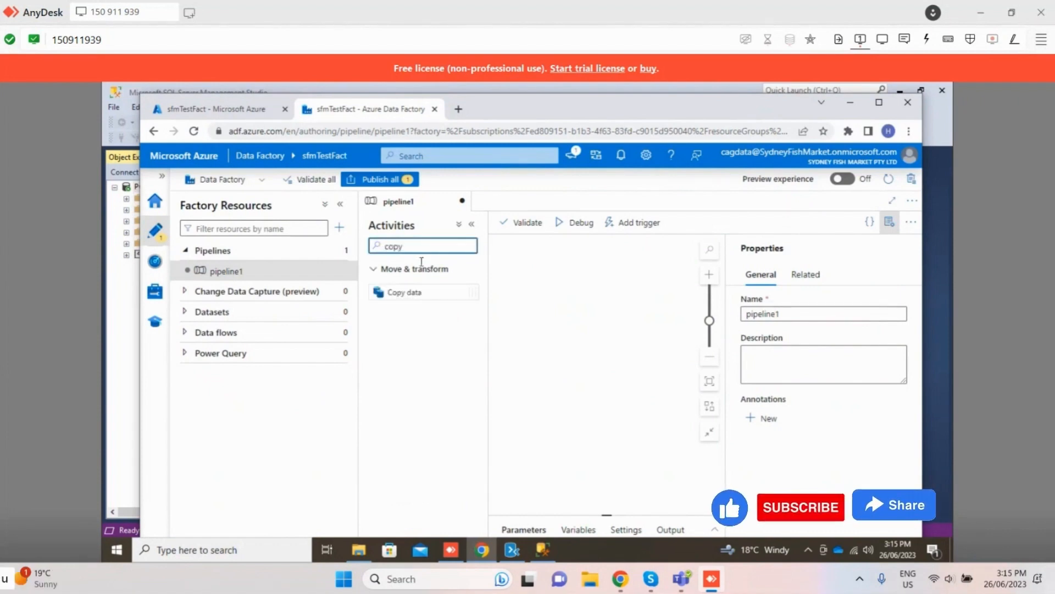
drag(408, 296, 531, 347)
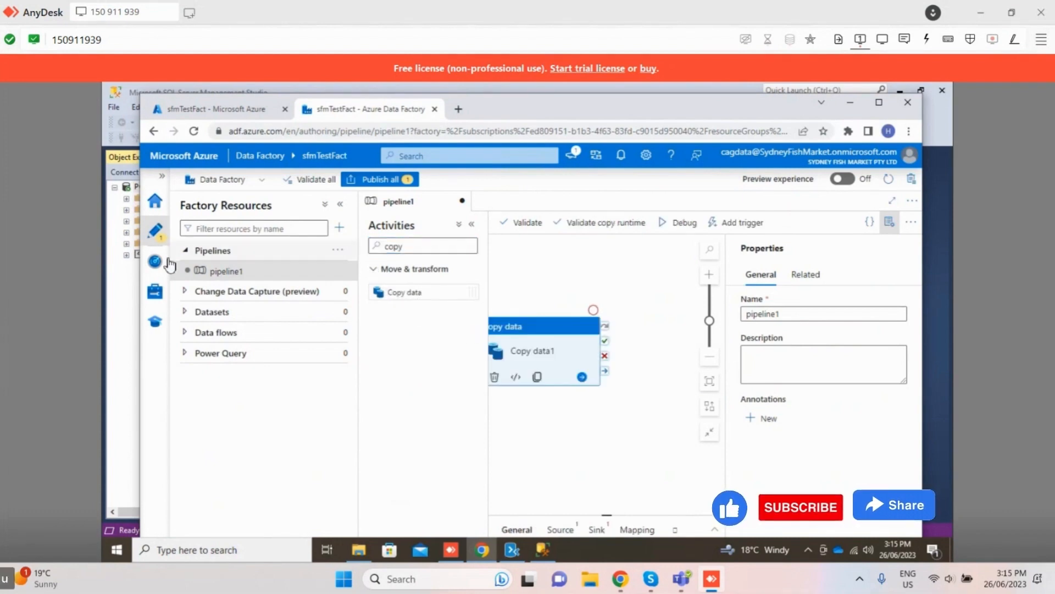
Step: Maximize the browser window, enlarge the pipeline canvas by collapsing Factory Resources, and move the Copy data activity fully into view
click(879, 103)
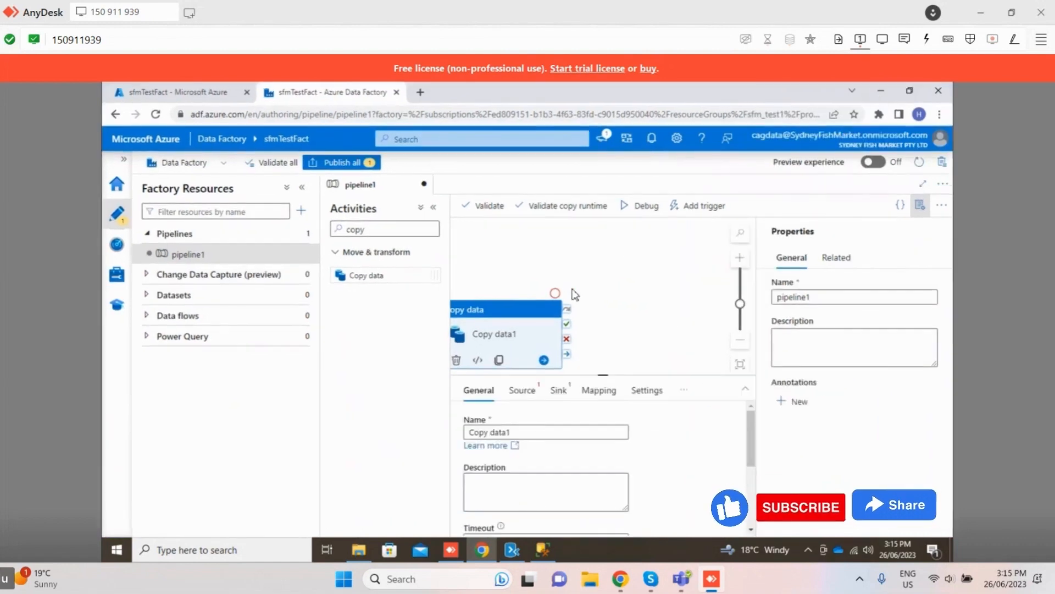
drag(697, 377, 702, 439)
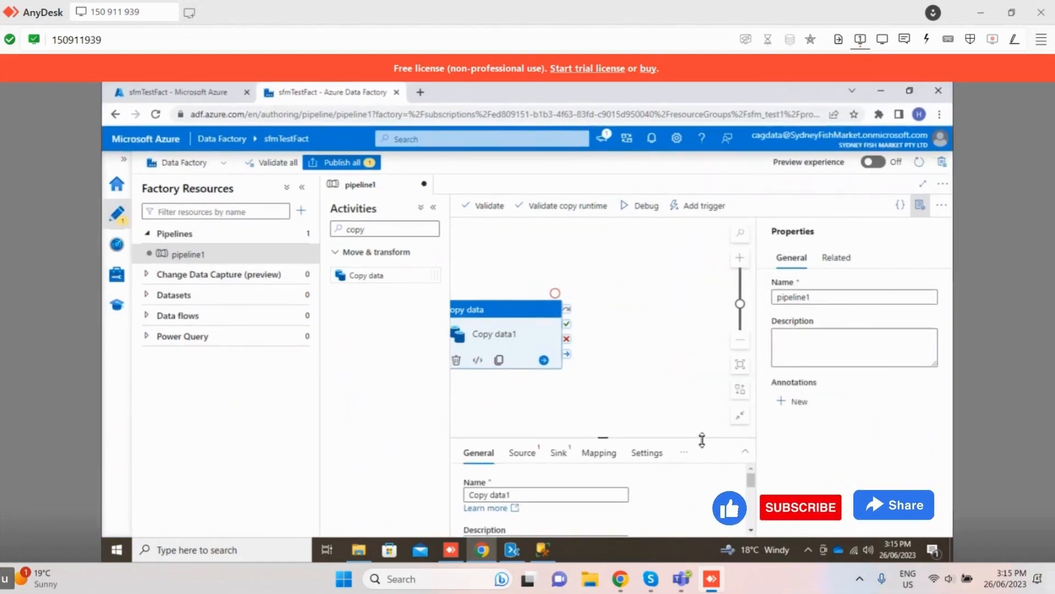
click(302, 187)
drag(346, 311, 382, 302)
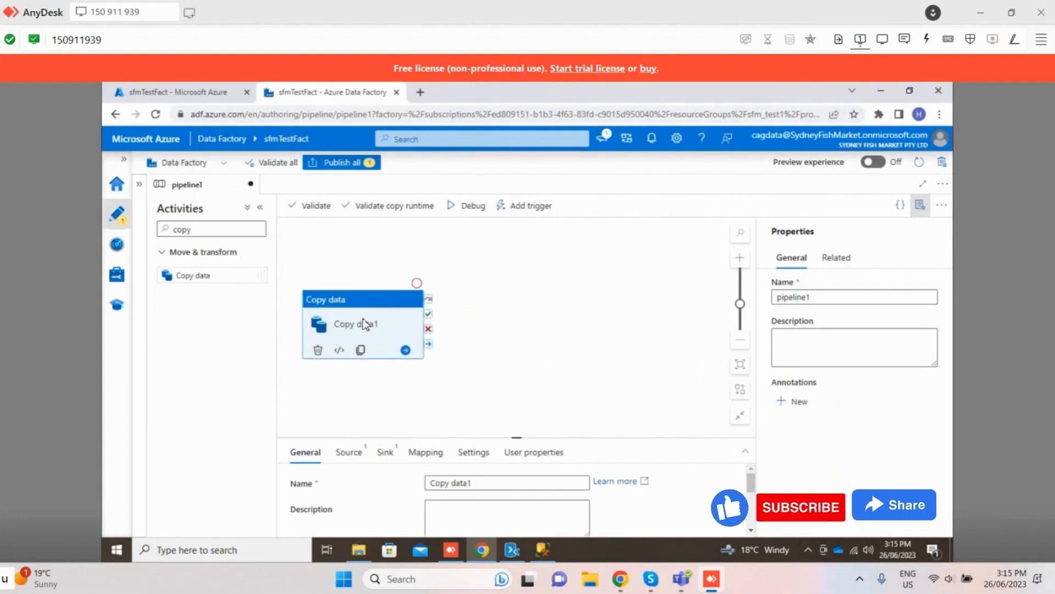
right_click(206, 277)
click(183, 338)
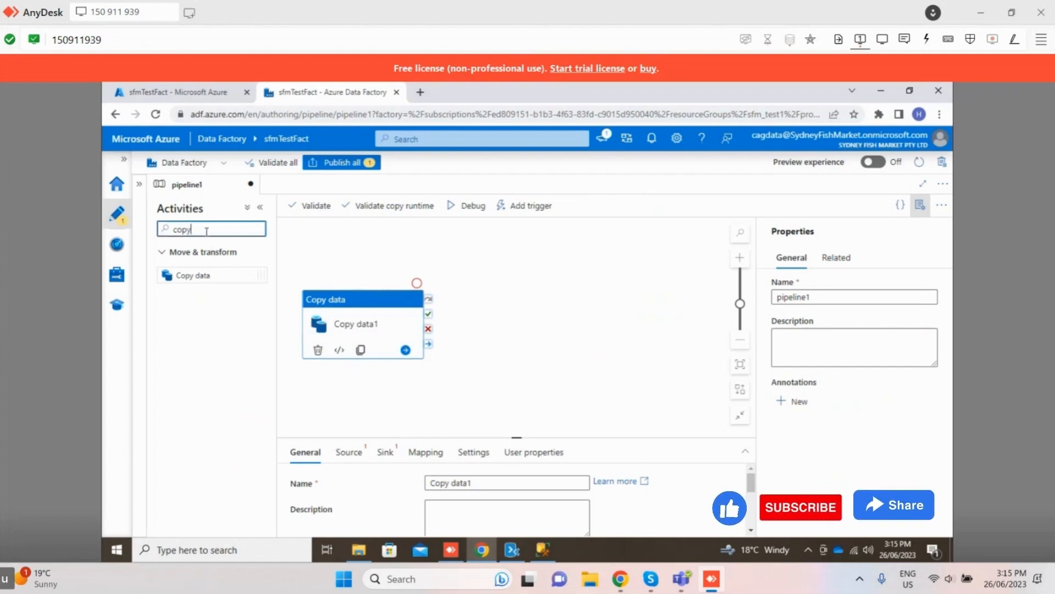
Step: Add a new source dataset for the Copy data activity, searching data stores for "sql" and choosing SQL server
click(348, 454)
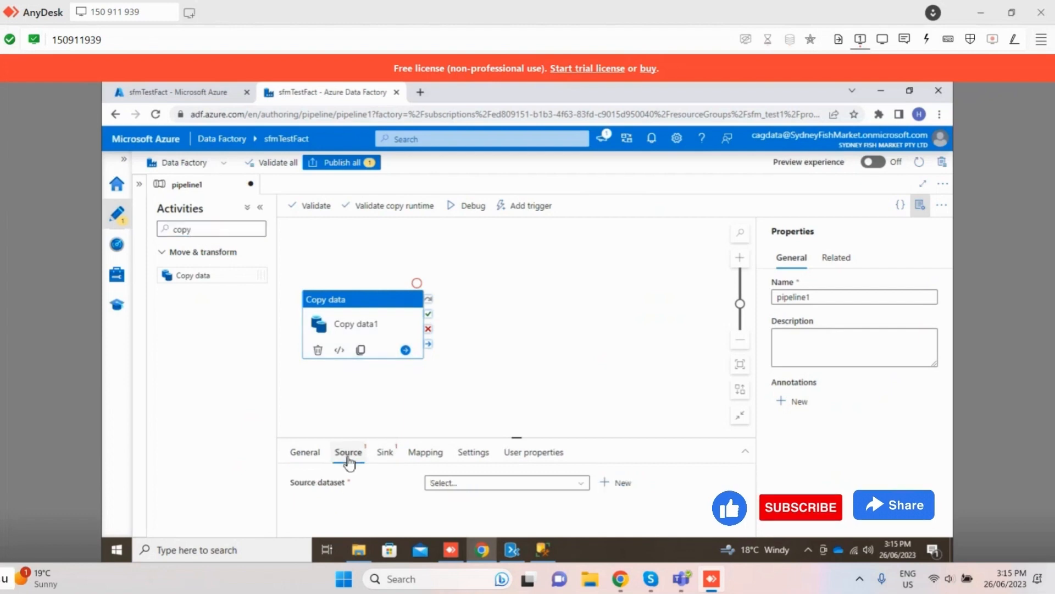
click(460, 483)
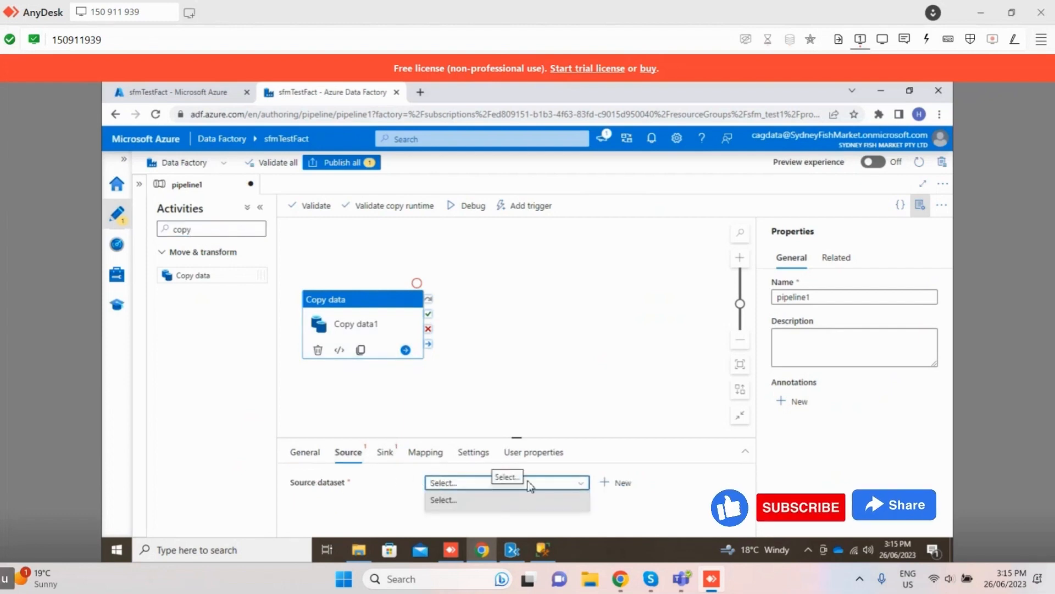
click(616, 482)
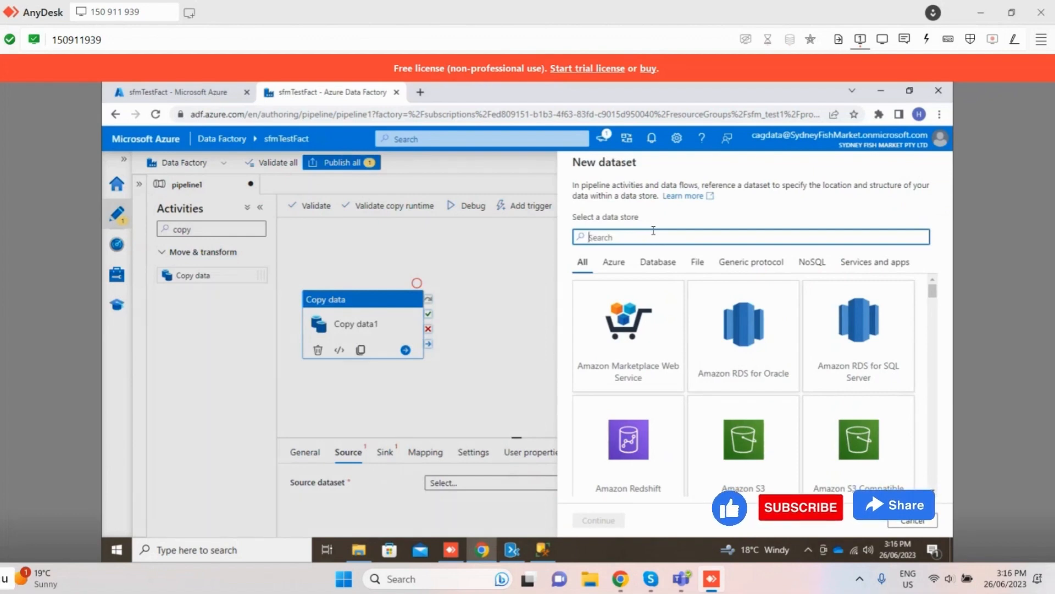
text(sql)
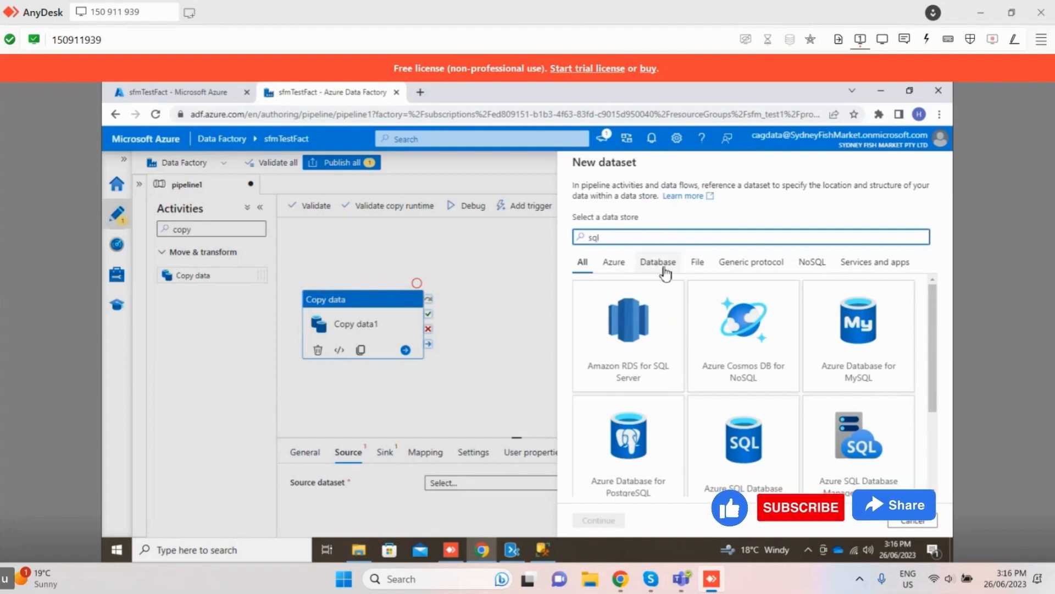
scroll(742, 341, down, 2)
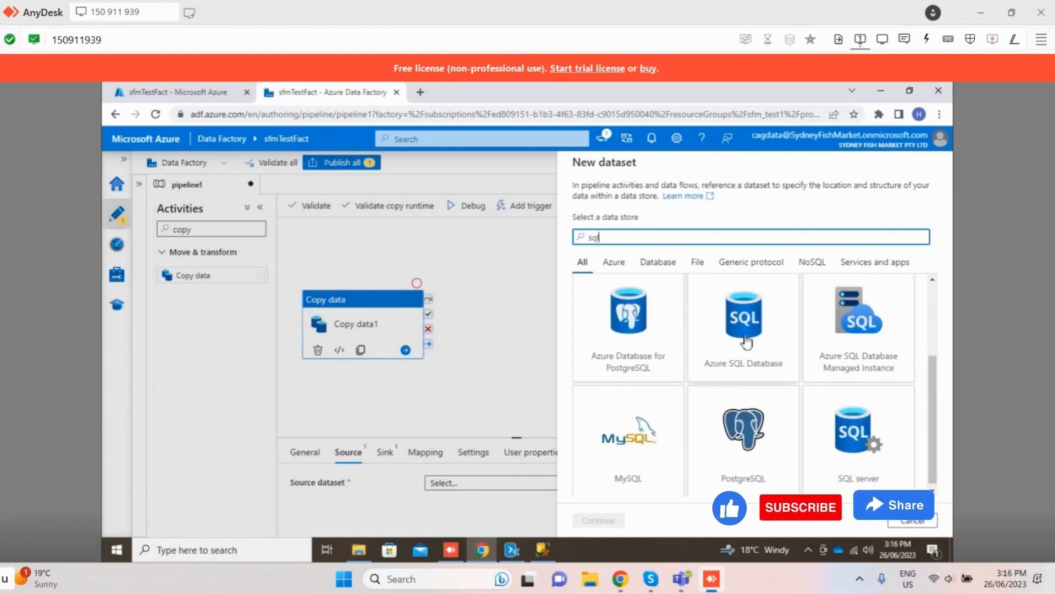
click(874, 420)
click(616, 520)
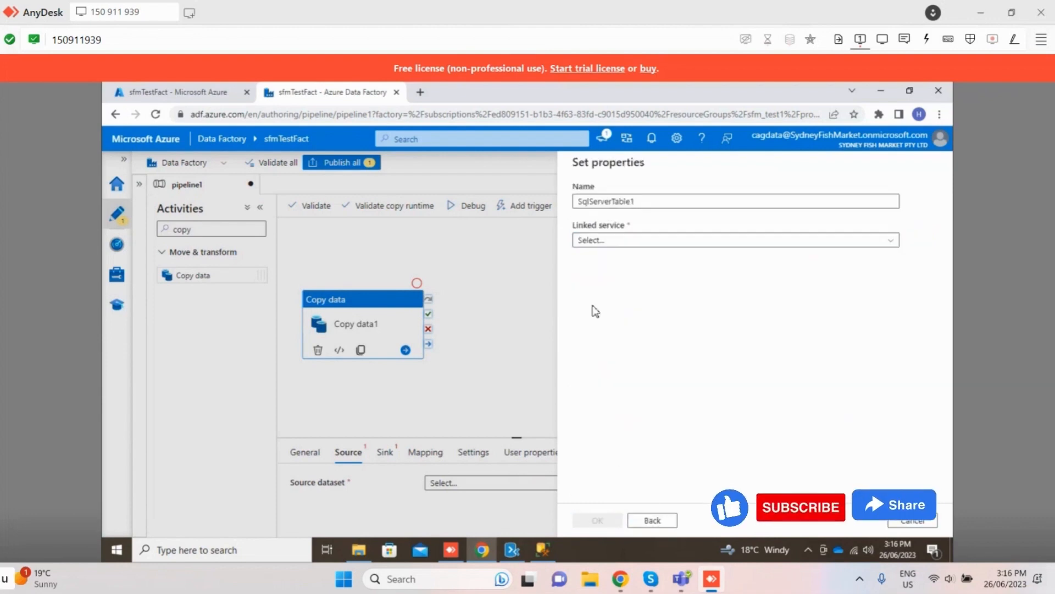
Step: Start a new linked service for the source dataset and set its authentication type to Windows authentication
click(624, 240)
click(653, 327)
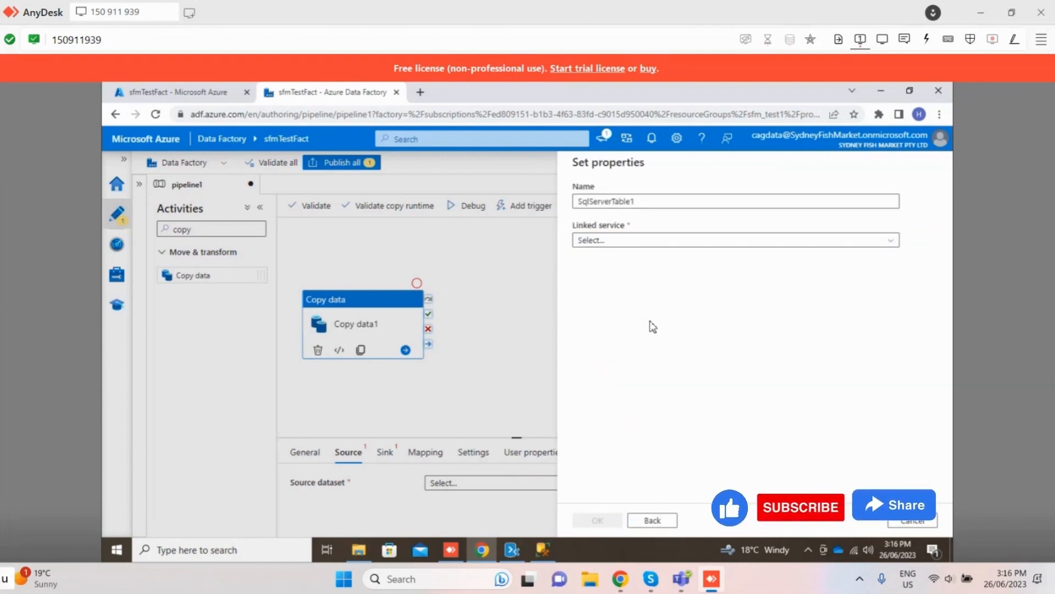
click(627, 241)
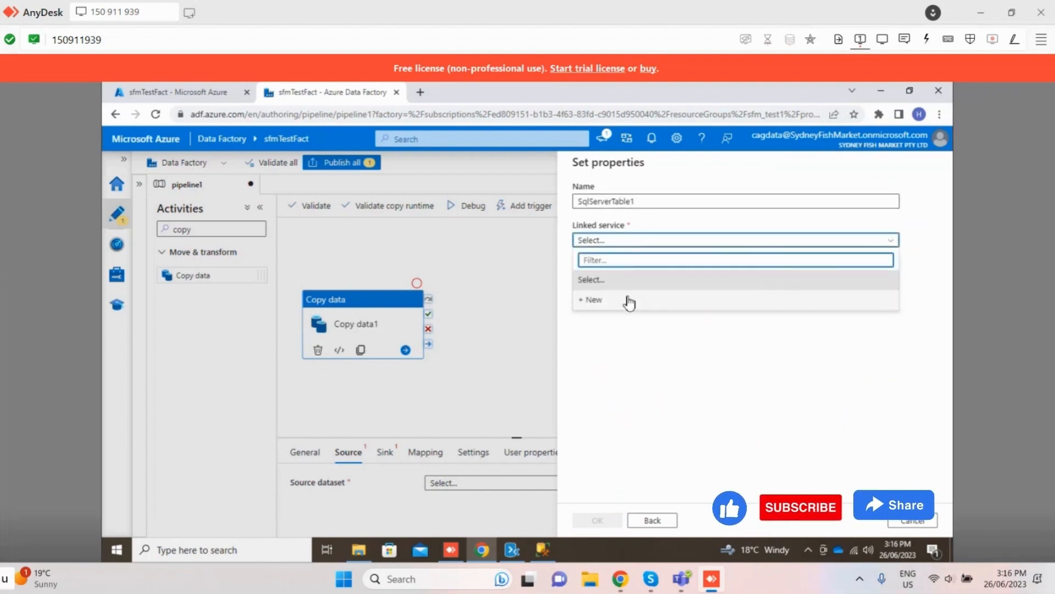
click(628, 298)
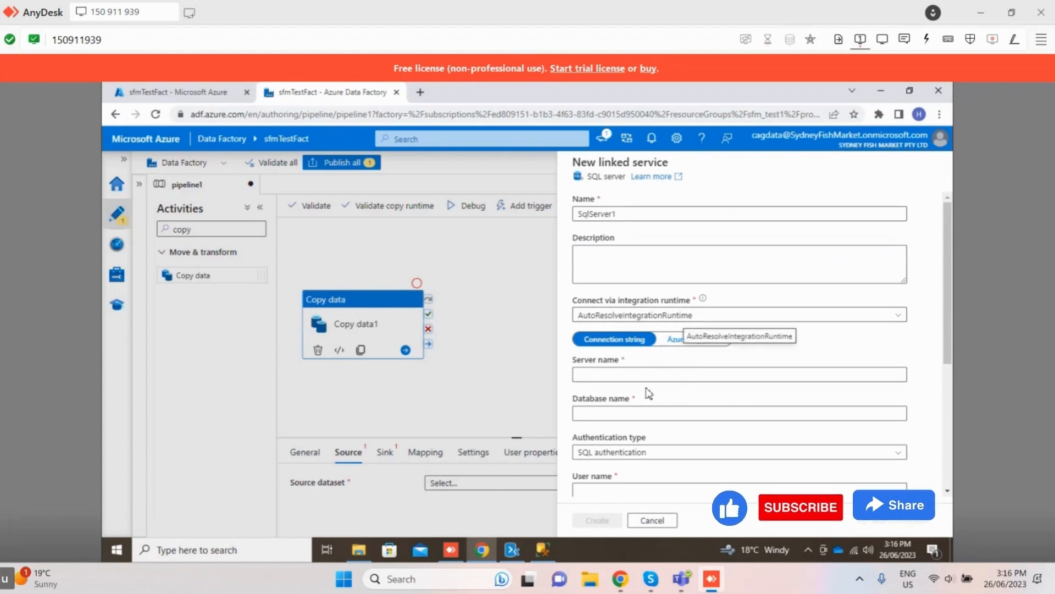
click(661, 454)
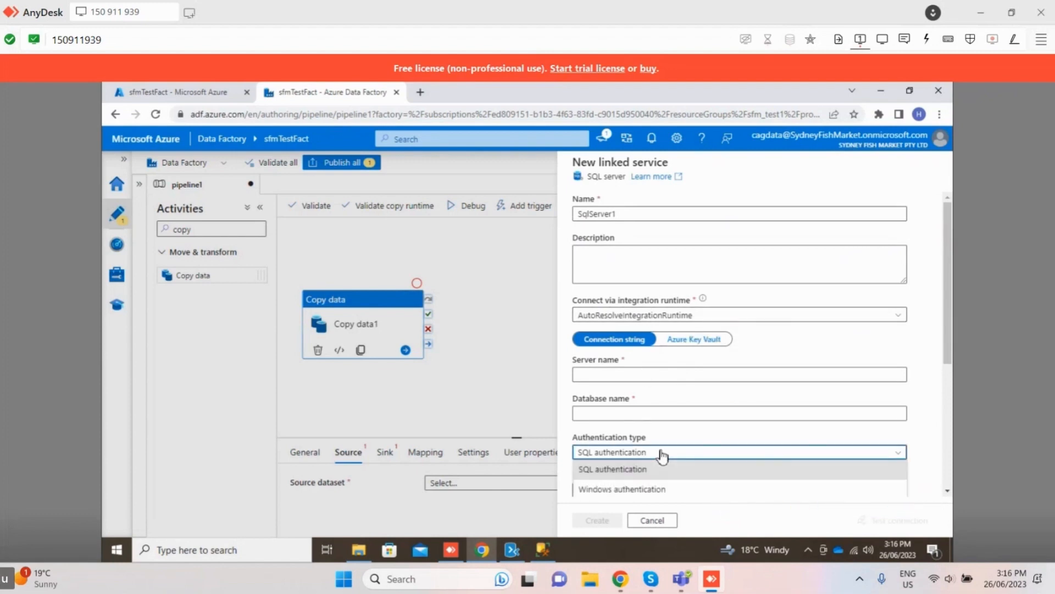
click(653, 488)
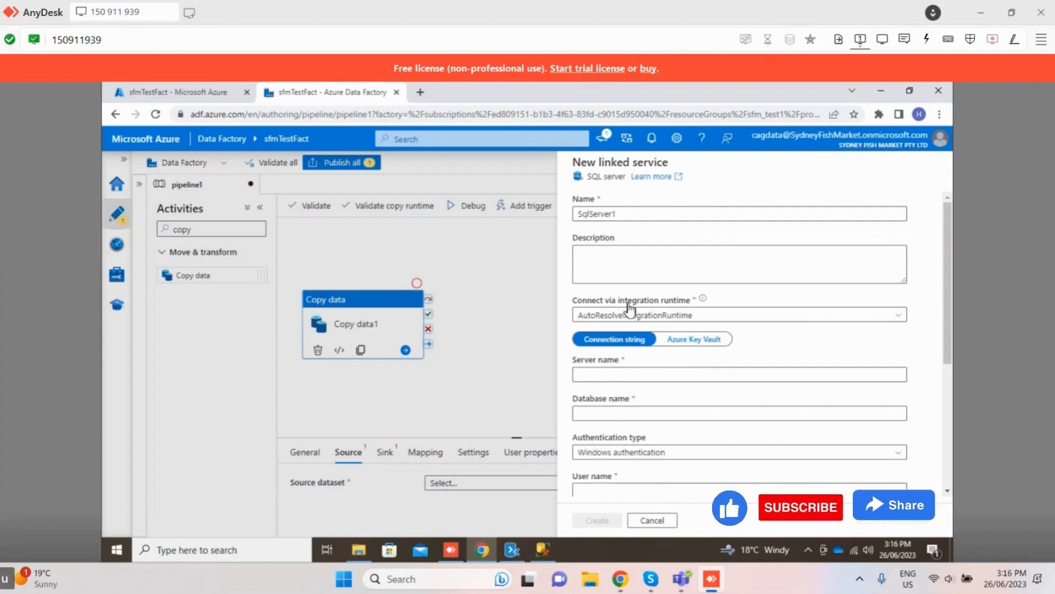
Step: Examine the linked service's server, database, user name and password fields, including the Azure Key Vault alternative to a password
click(634, 374)
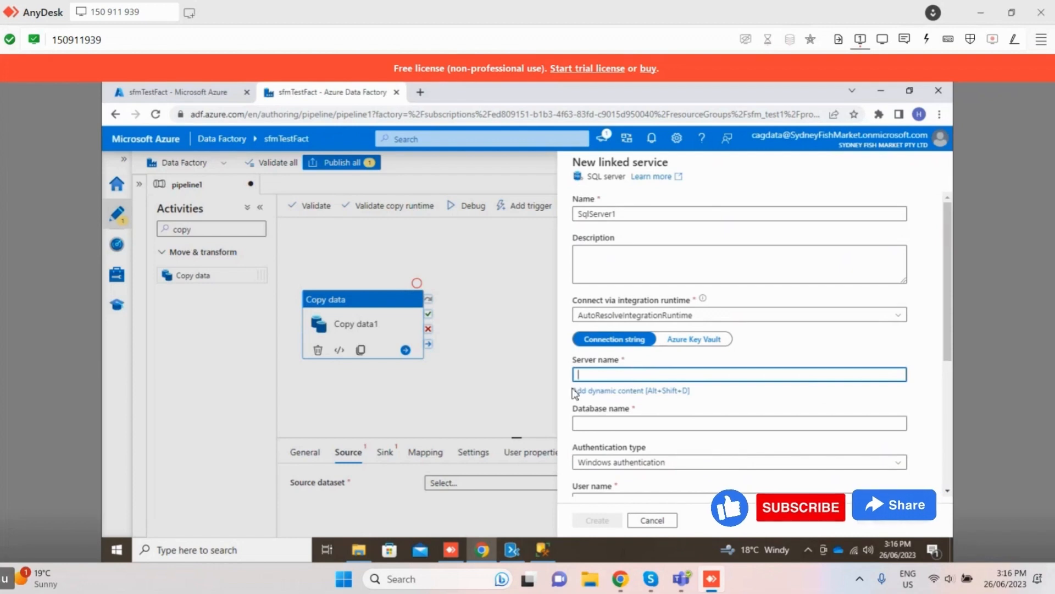
scroll(632, 448, down, 1)
scroll(632, 448, down, 1)
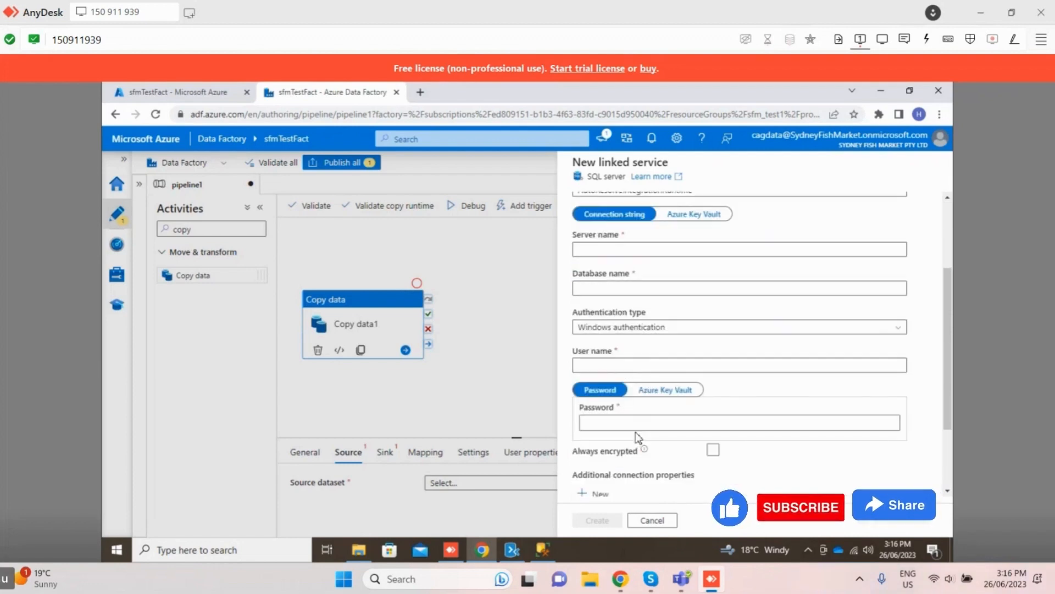
click(636, 422)
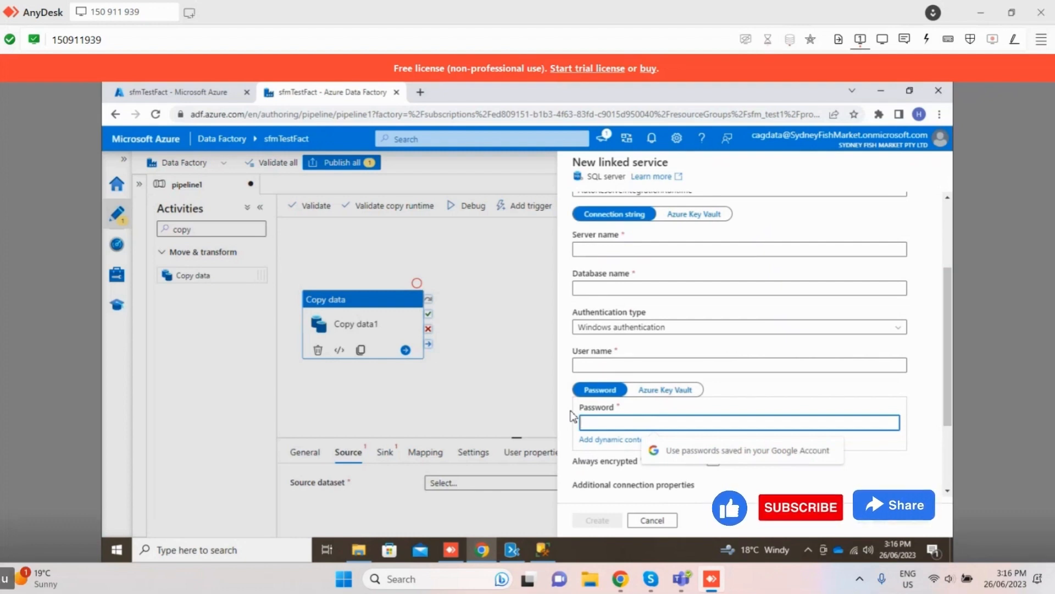
click(657, 390)
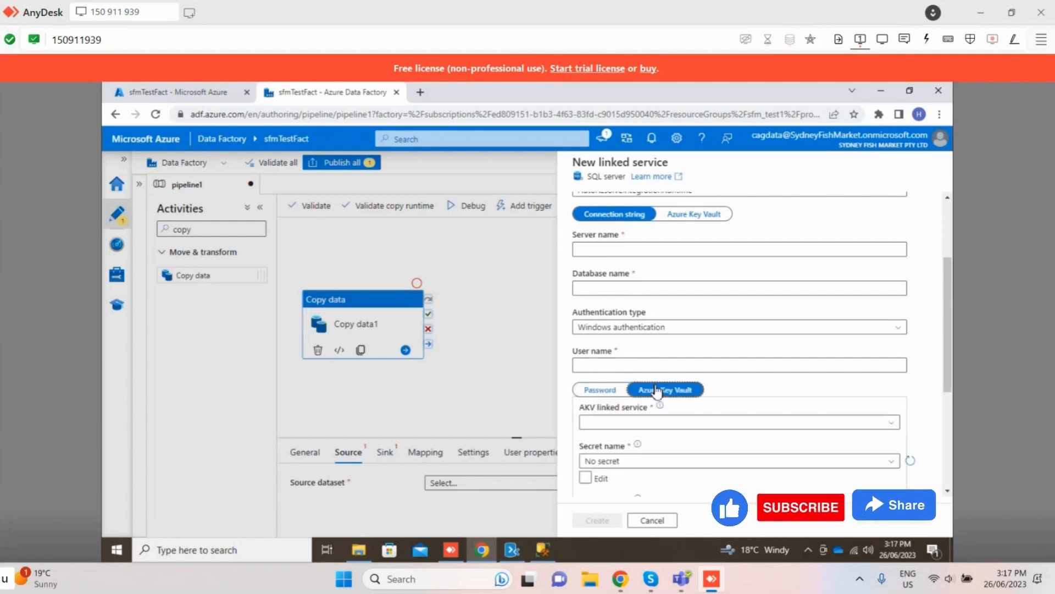
click(600, 390)
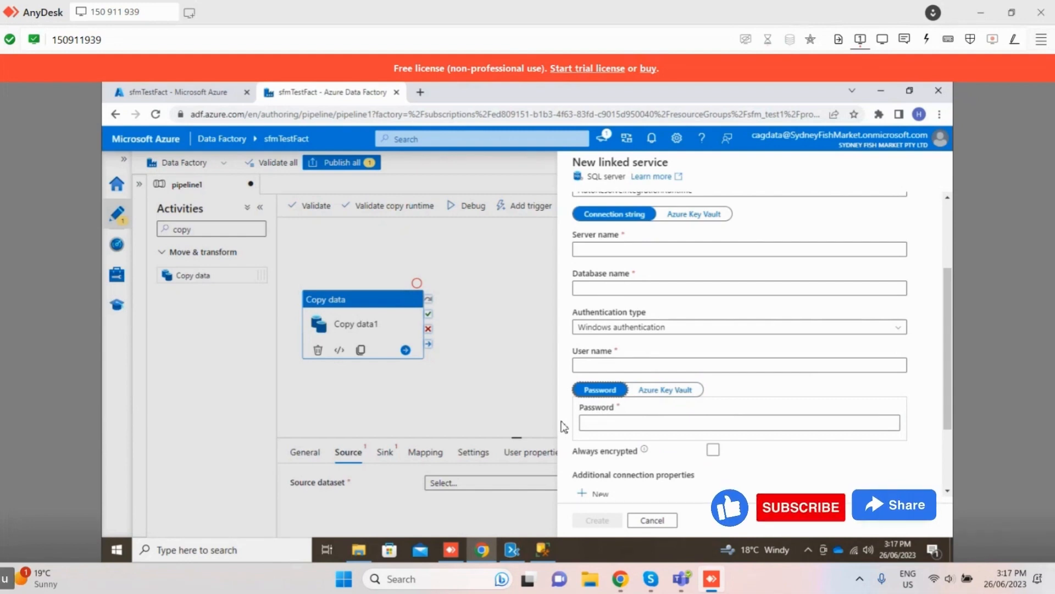
click(636, 360)
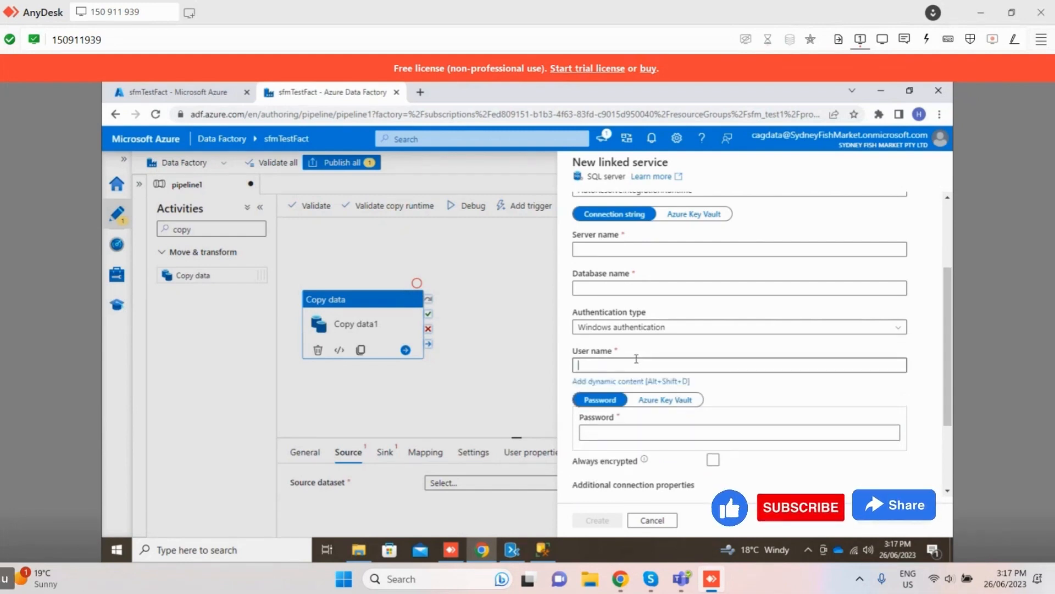
scroll(636, 358, up, 1)
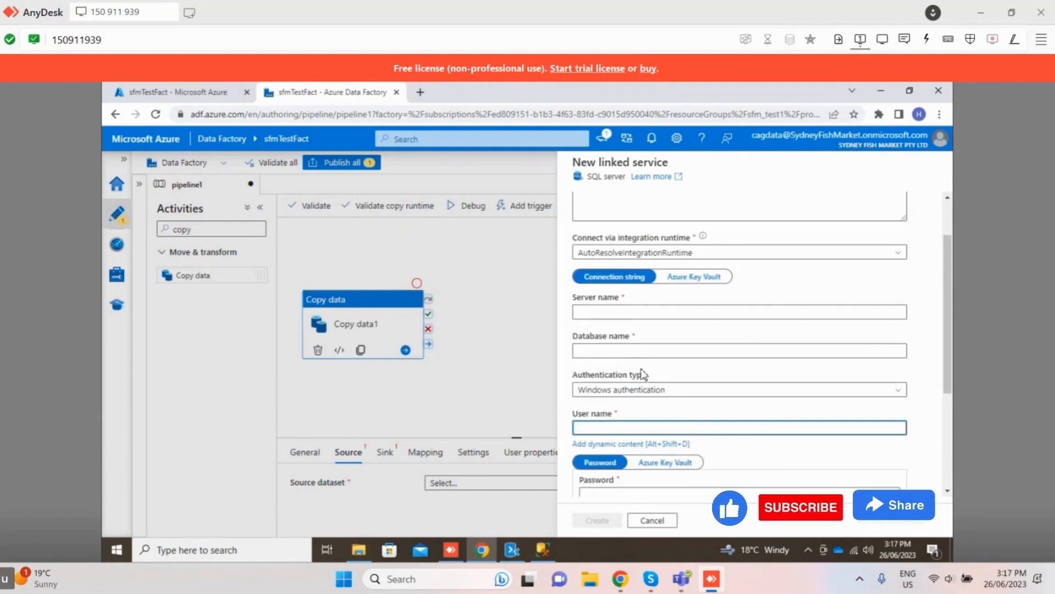
scroll(641, 374, up, 1)
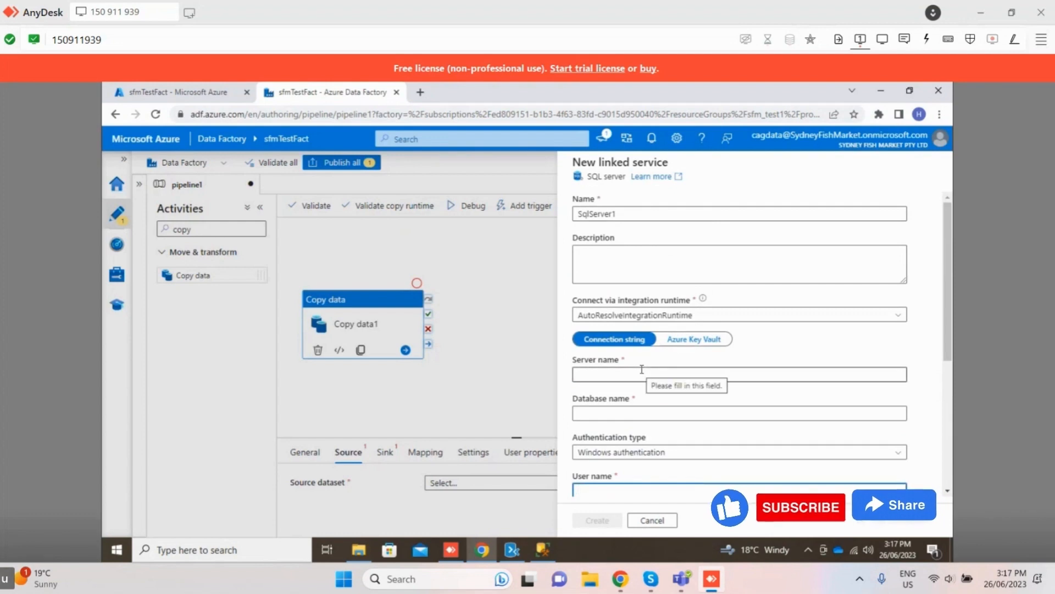
scroll(634, 428, down, 3)
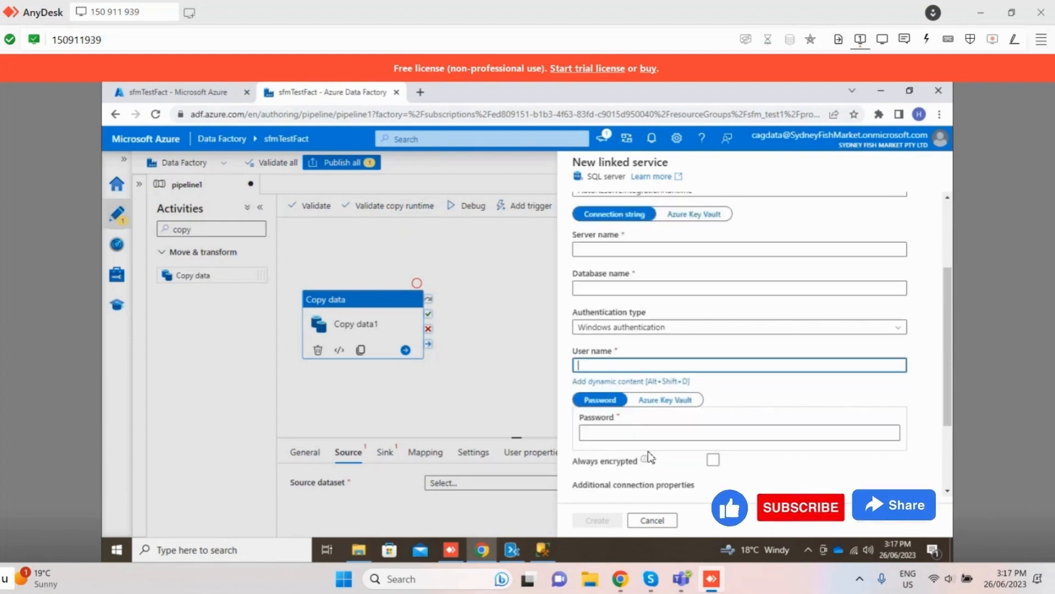
scroll(635, 431, down, 1)
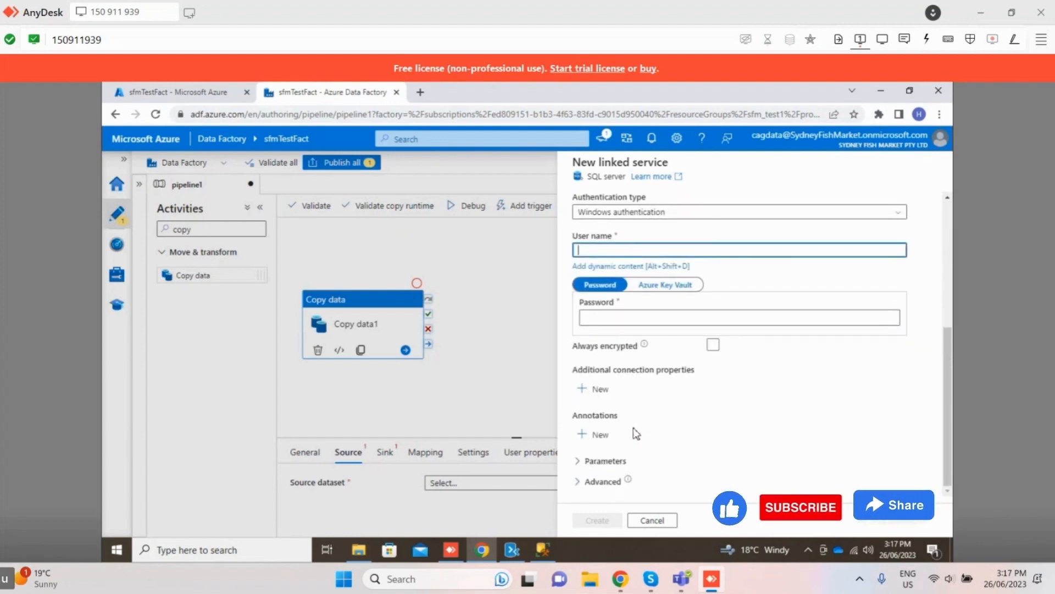
Step: Create a new Self-Hosted integration runtime for the SQL server linked service to connect through
scroll(636, 433, up, 4)
click(695, 316)
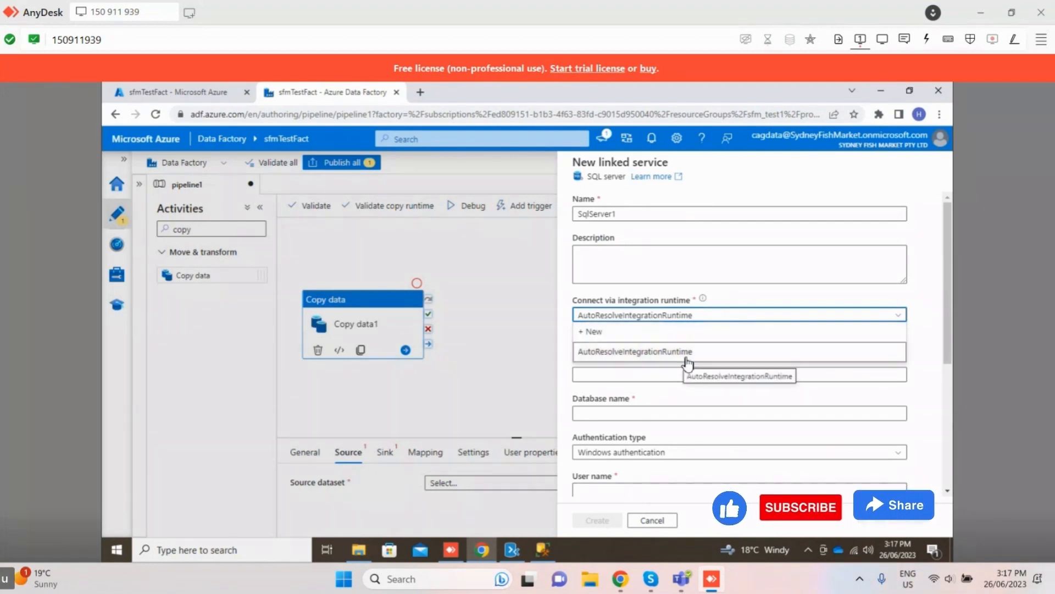
drag(687, 354, 671, 342)
click(672, 333)
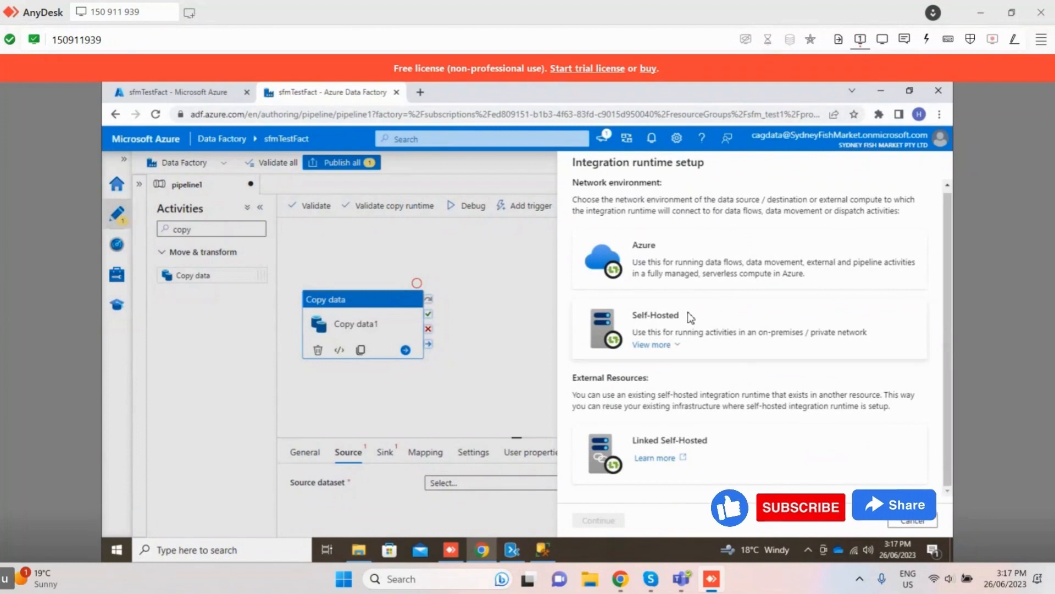
click(684, 351)
click(598, 520)
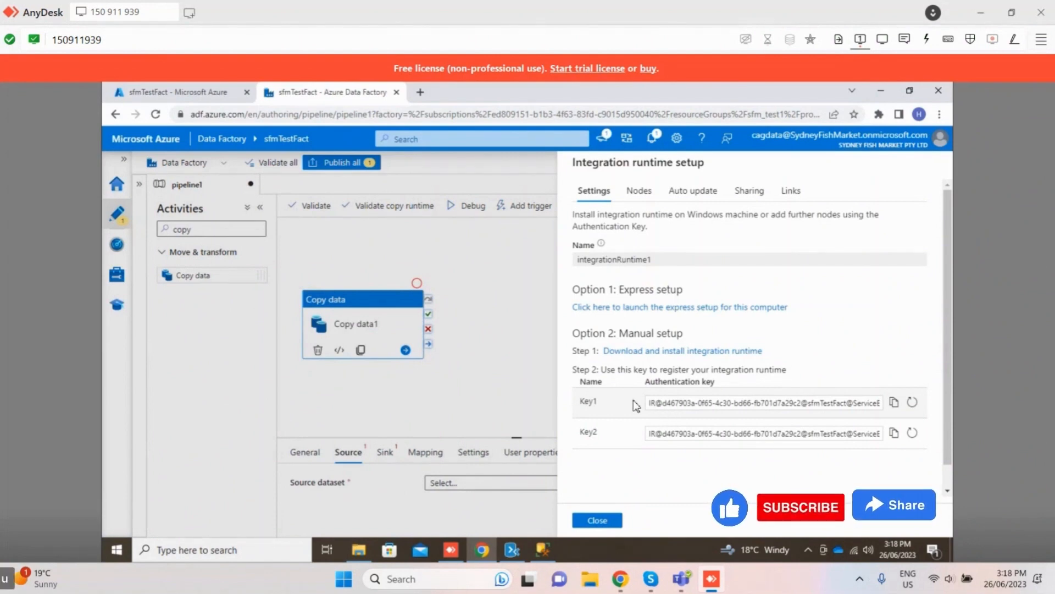
Step: Download the English Microsoft Integration Runtime installer IntegrationRuntime_5.31.8556.1.msi from the manual setup's download link
click(644, 350)
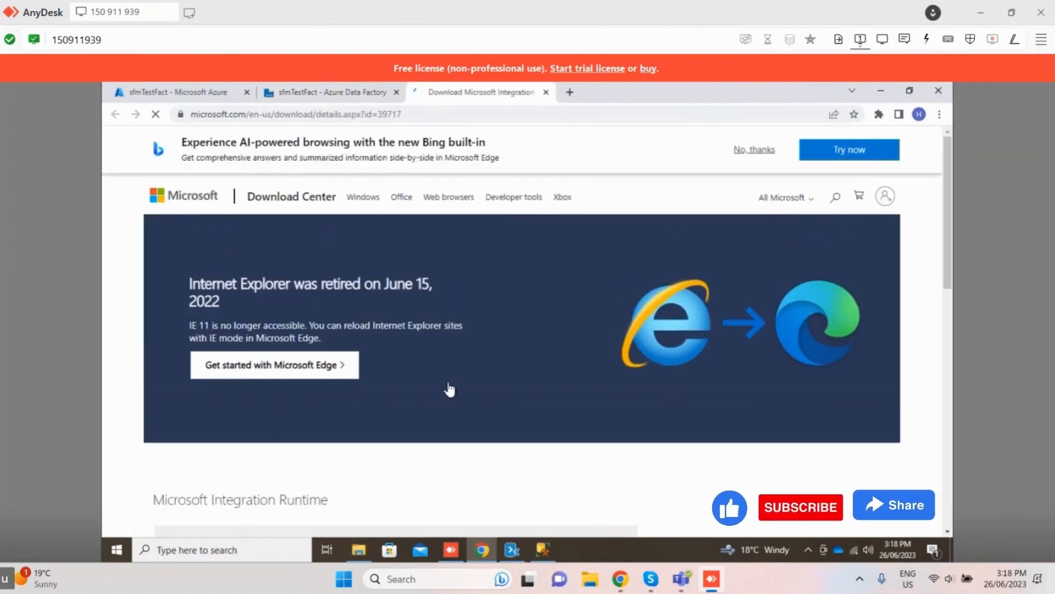
scroll(407, 456, down, 2)
click(407, 456)
click(397, 452)
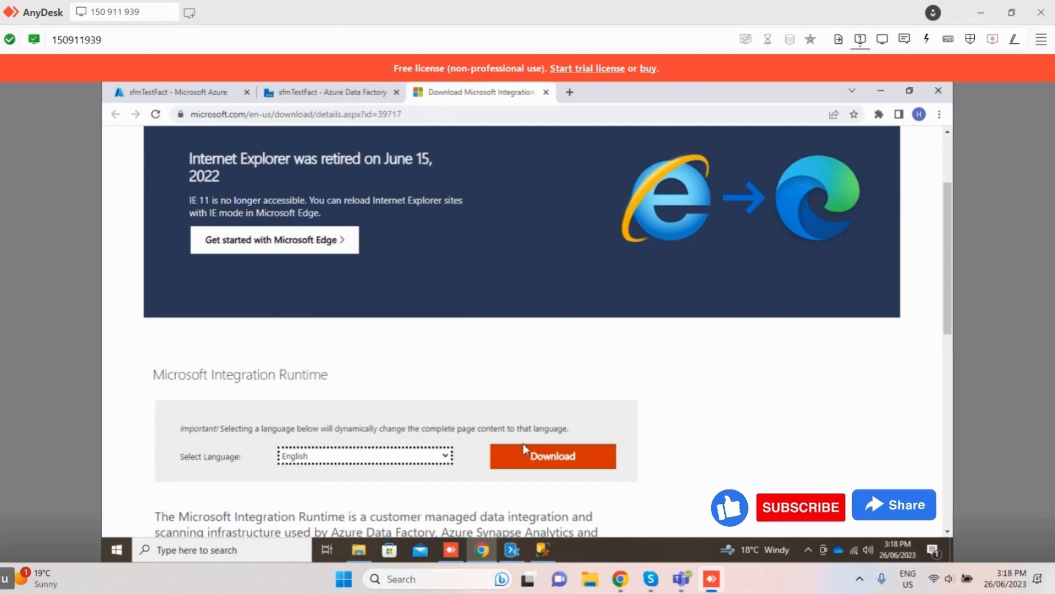
scroll(534, 418, down, 1)
click(534, 406)
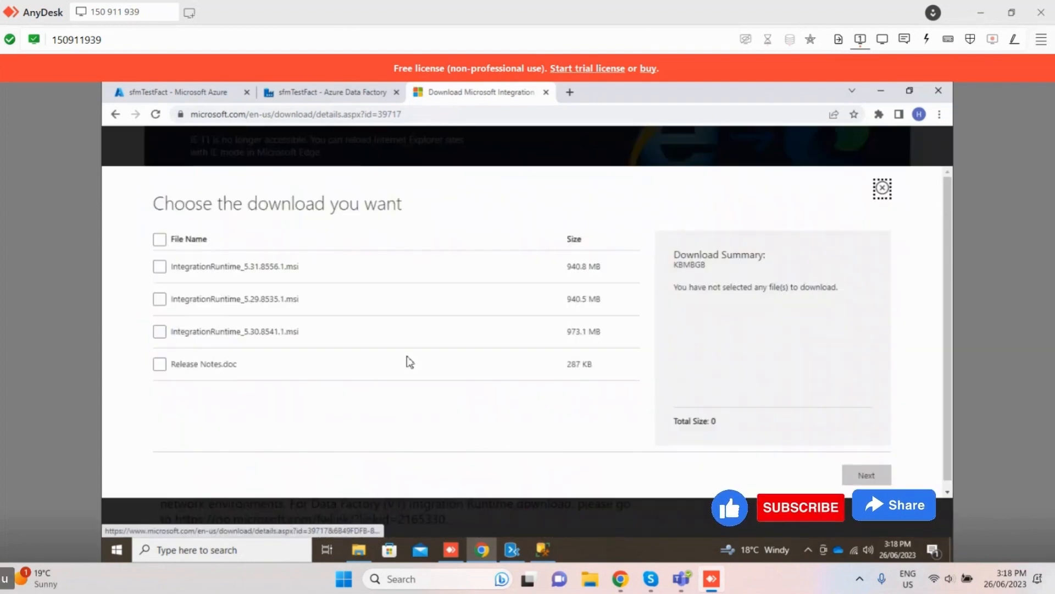
click(160, 266)
click(866, 475)
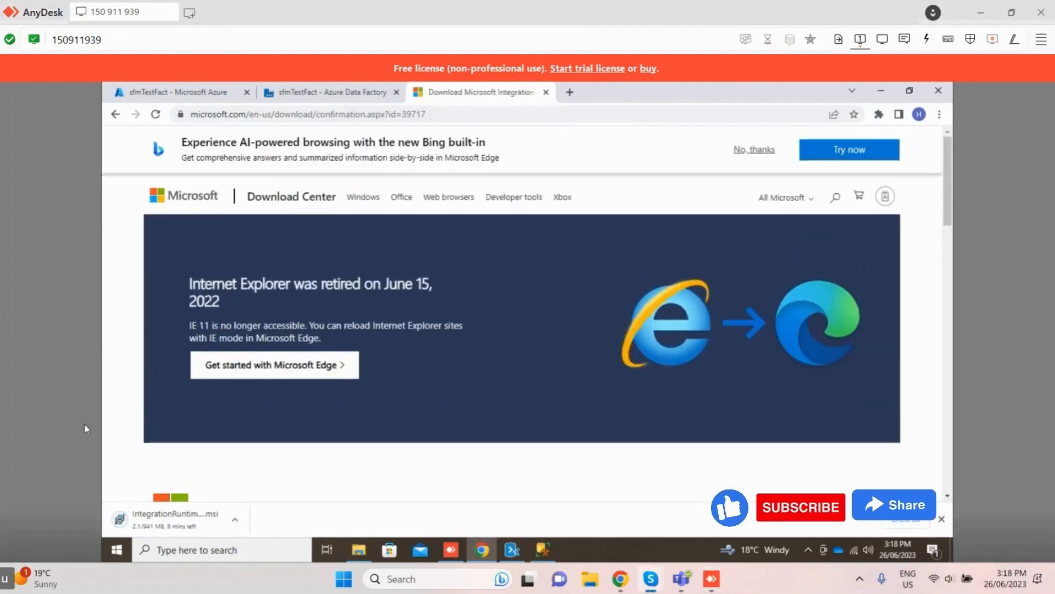
scroll(390, 462, down, 1)
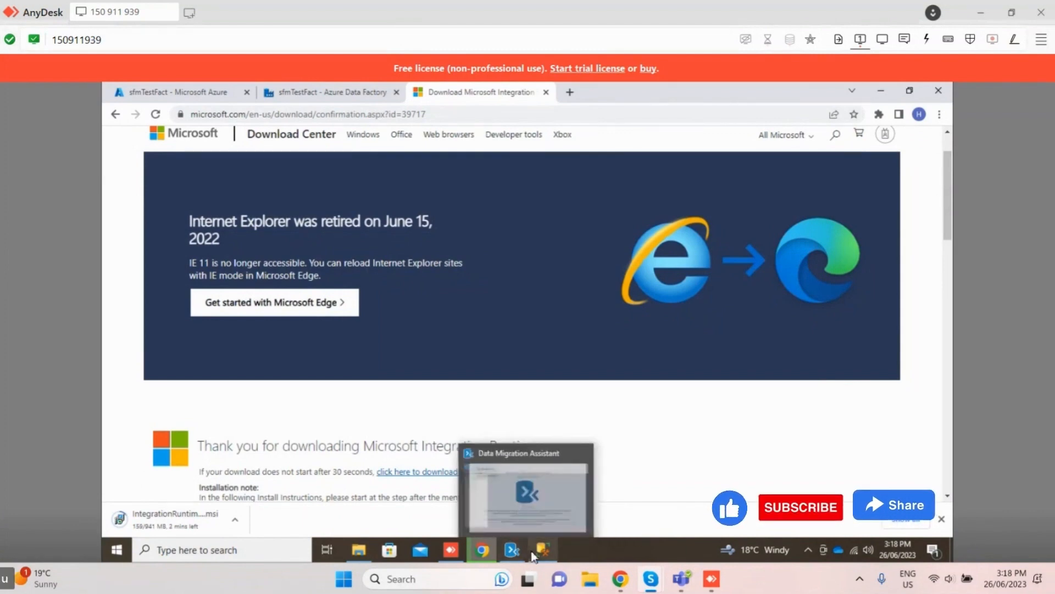
Step: Bring up Data Migration Assistant and close it, returning to the Microsoft Integration Runtime download page
click(512, 549)
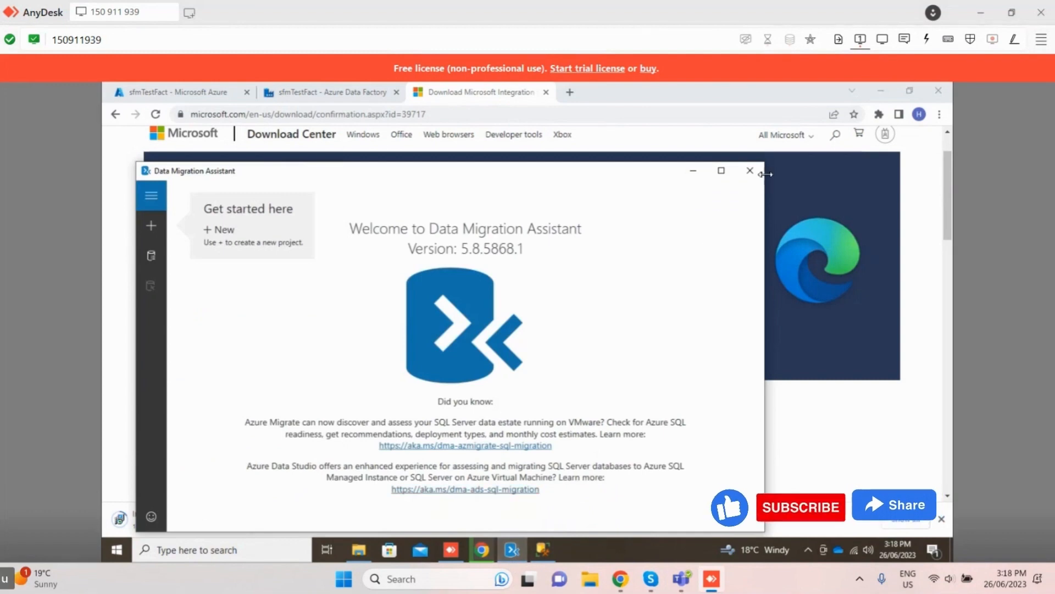
click(750, 170)
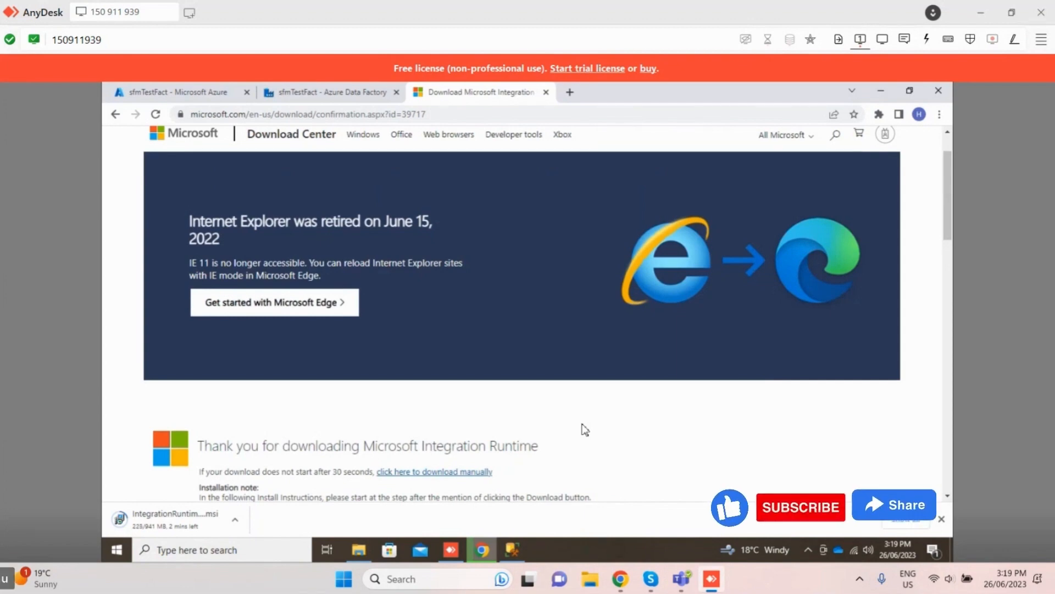
click(309, 95)
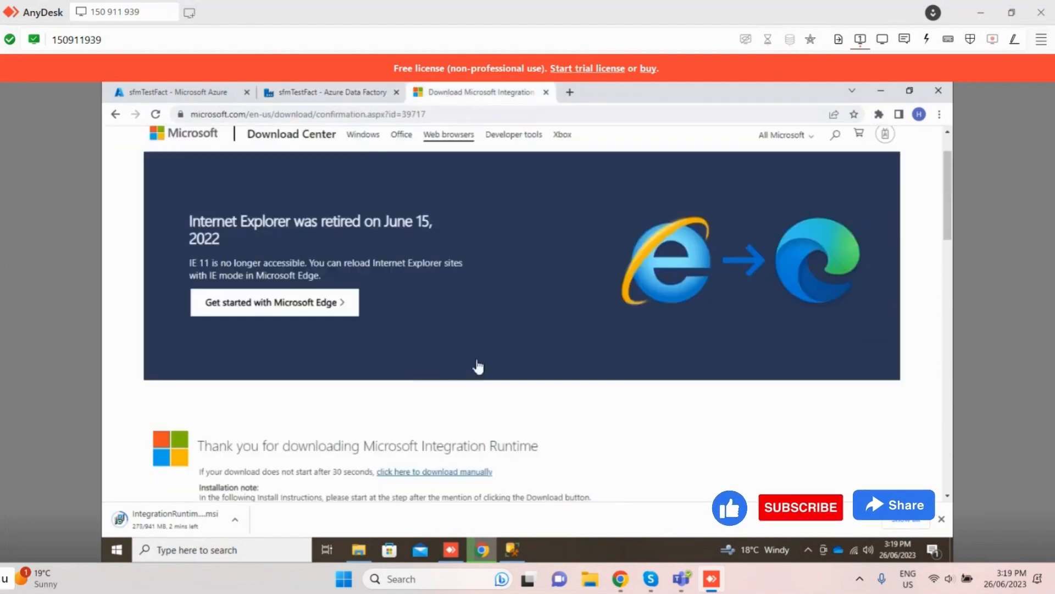
click(429, 93)
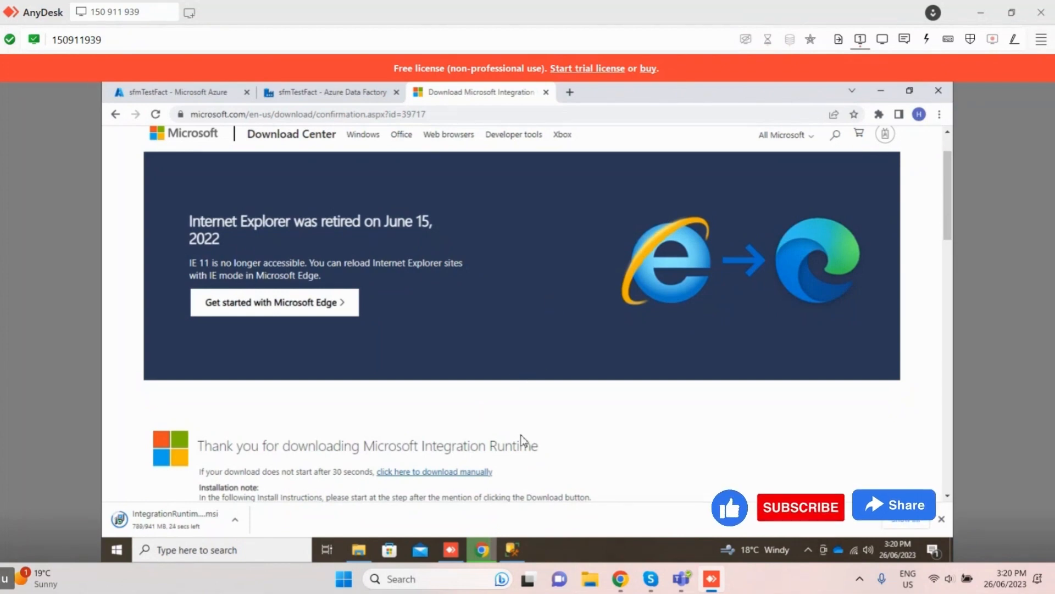
Step: Search Windows for "sql server", open SQL Server 2022 Configuration Manager and restart the SQL Server Express service
click(569, 93)
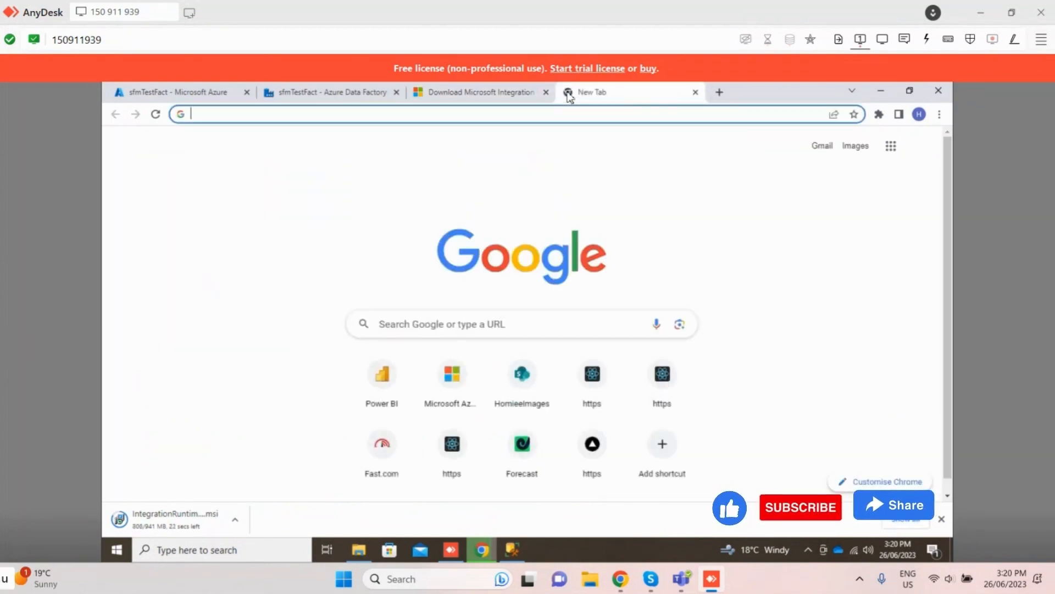
click(233, 560)
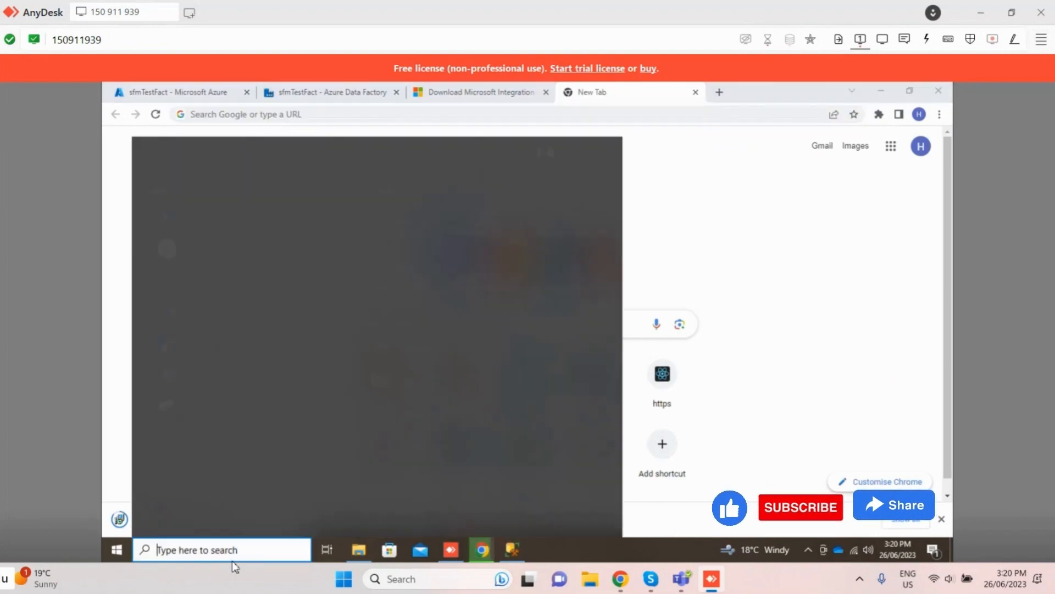
text(sql server)
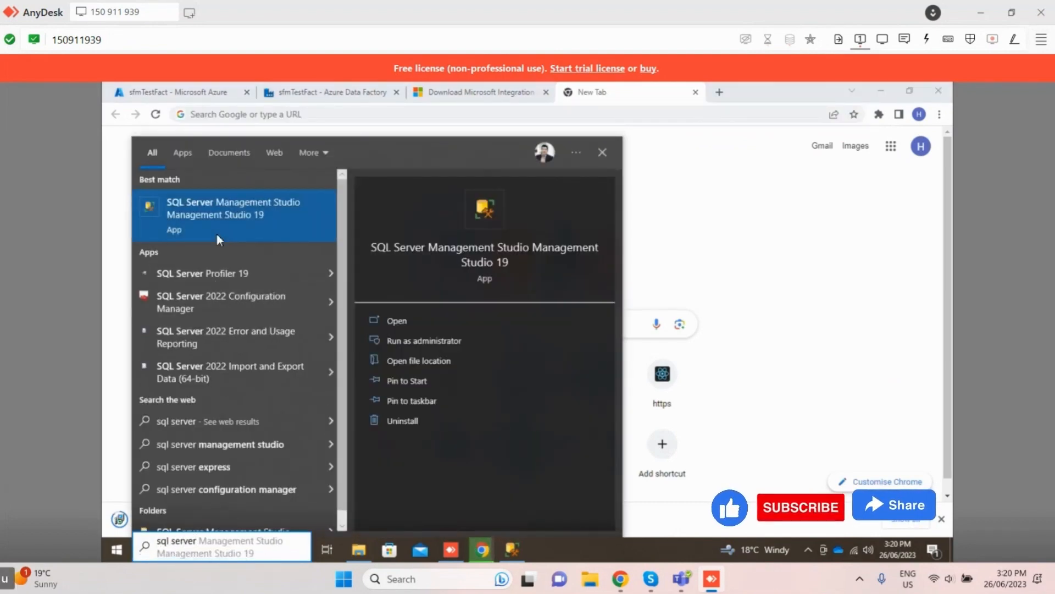
click(220, 302)
right_click(526, 151)
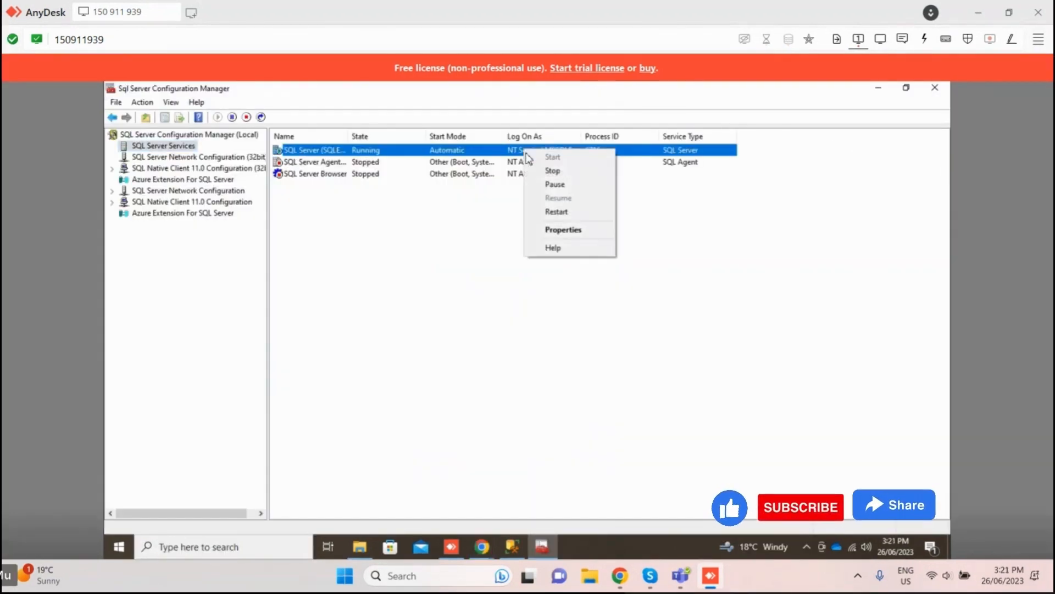
click(566, 213)
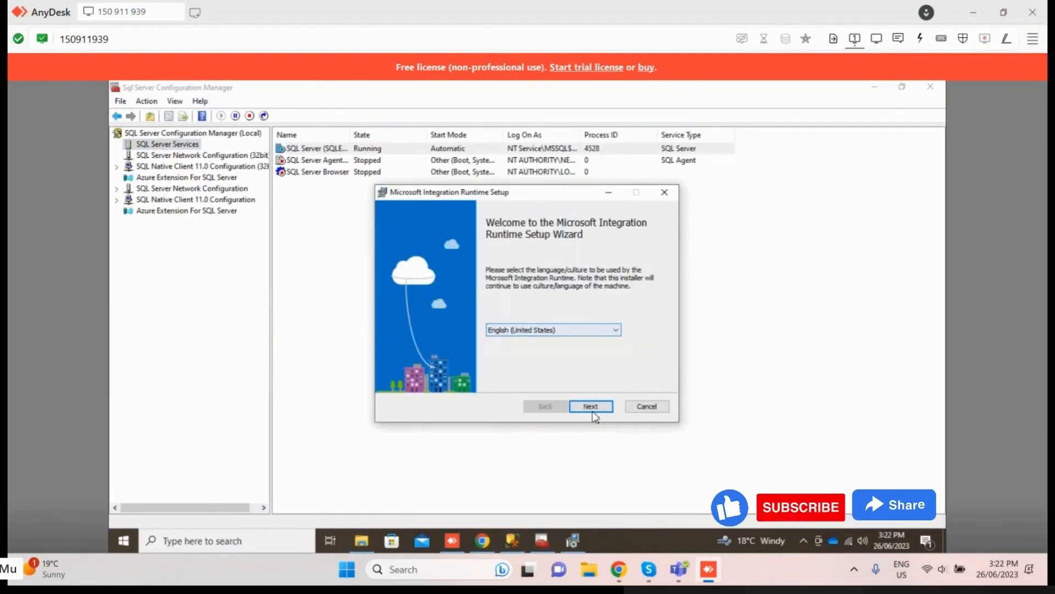
Step: Install Microsoft Integration Runtime in the default folder, accepting the license terms and allowing the app to make changes to the device
click(592, 410)
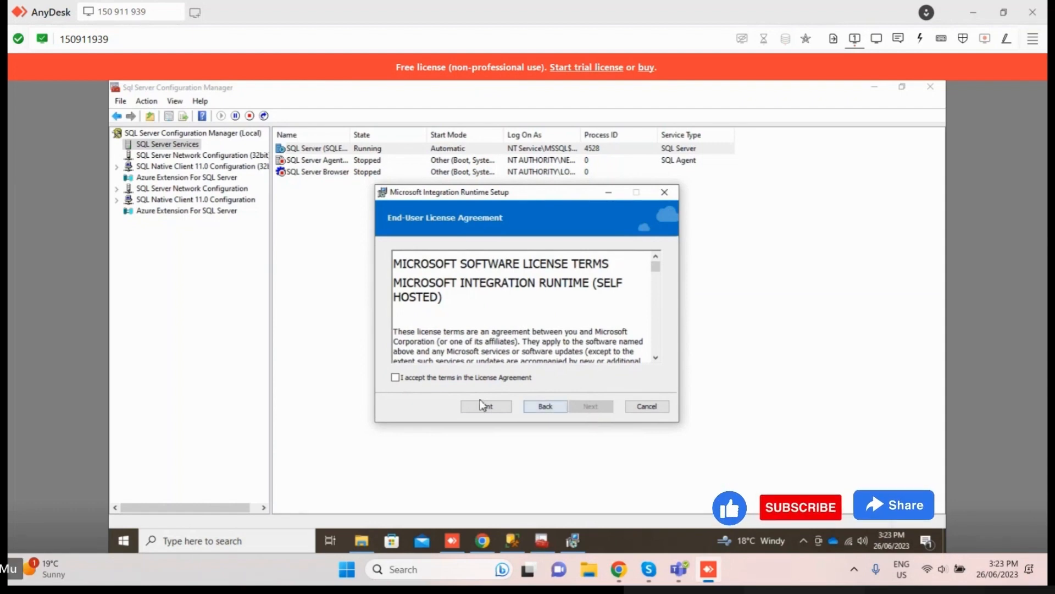
click(412, 378)
click(589, 407)
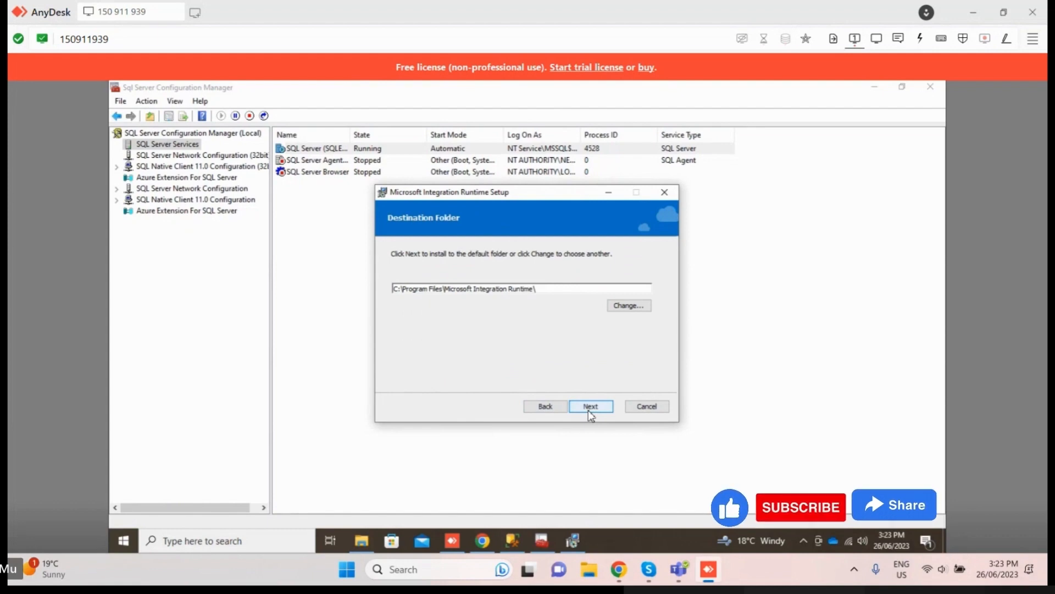
click(590, 412)
click(589, 412)
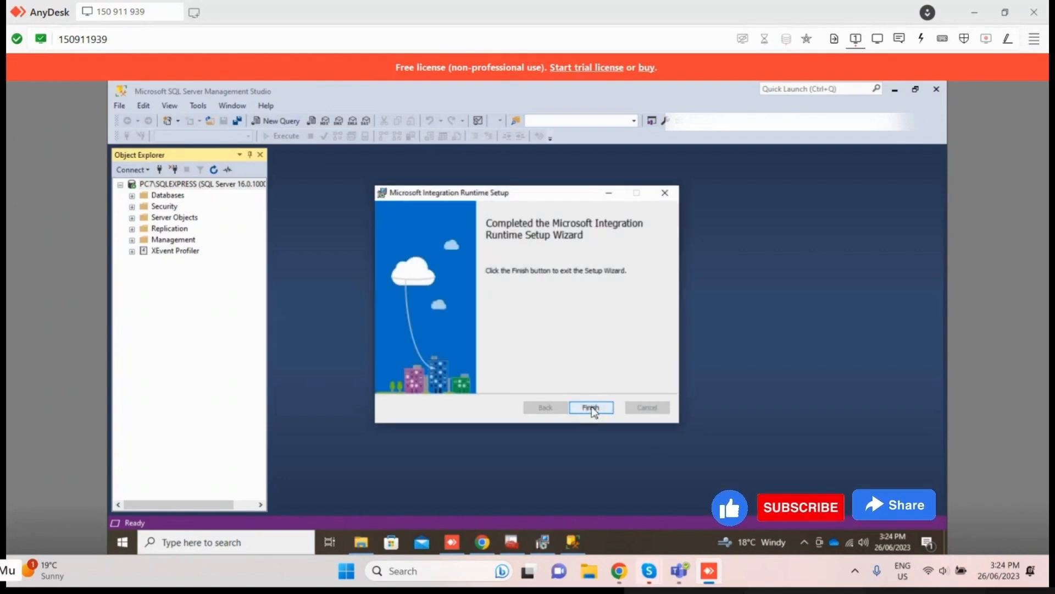
click(591, 407)
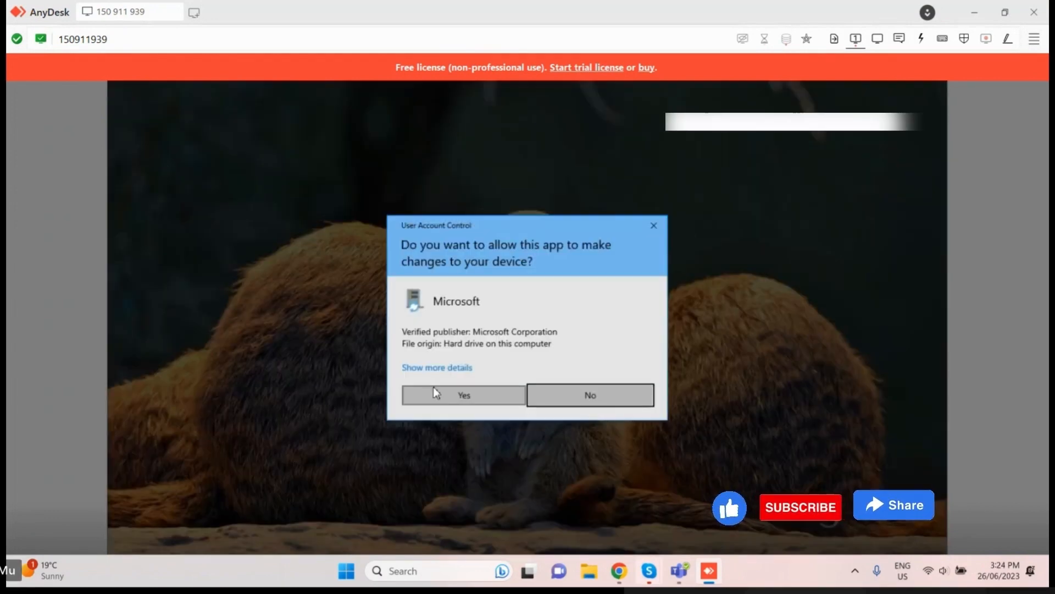
click(434, 391)
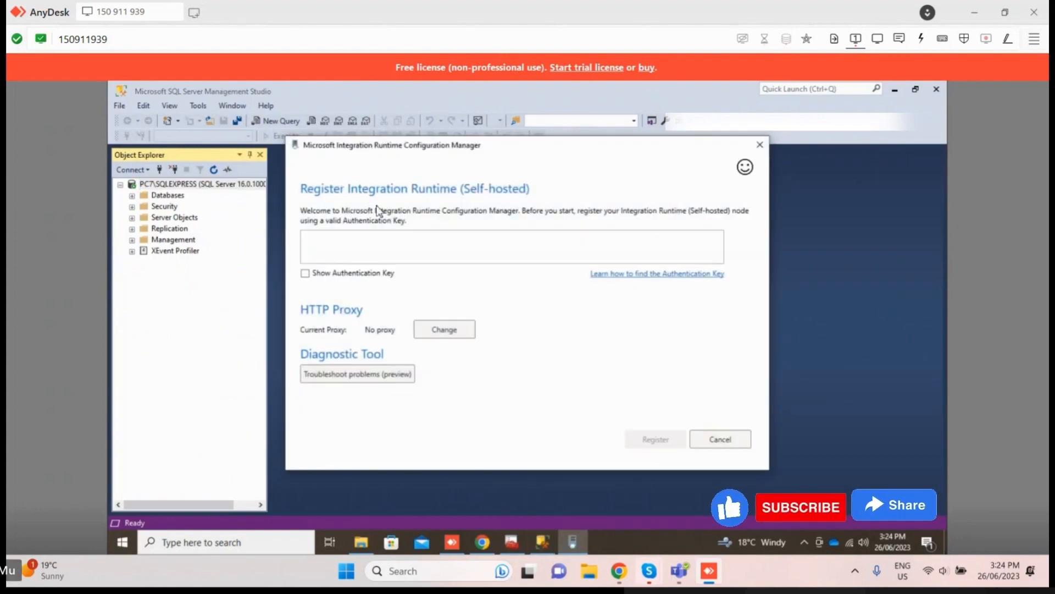
Step: Copy authentication key Key1 from the data factory's integration runtime setup, paste it into the Configuration Manager and register the self-hosted runtime
drag(503, 145, 363, 139)
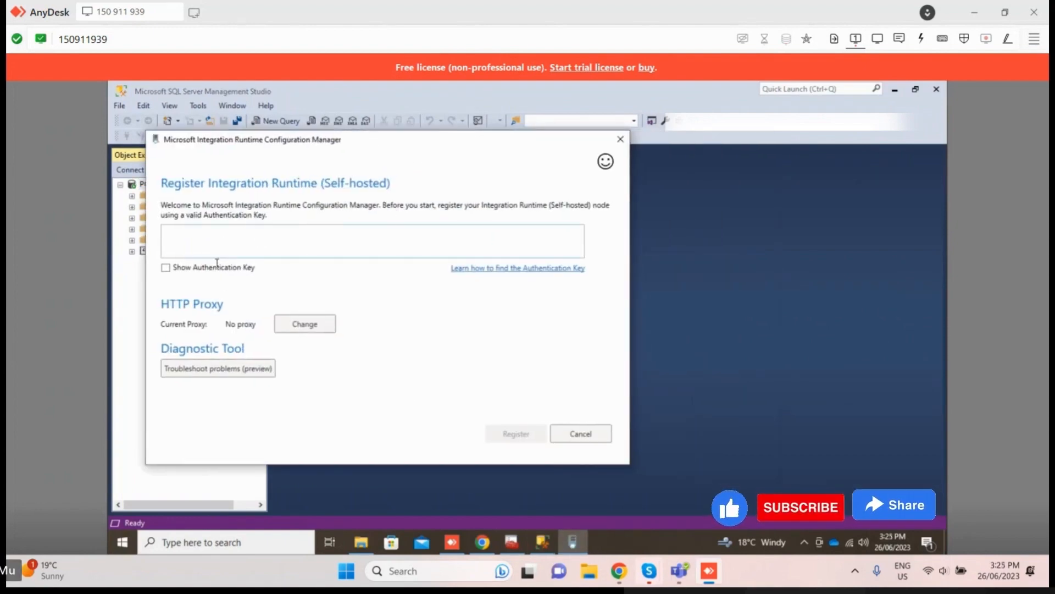
click(483, 541)
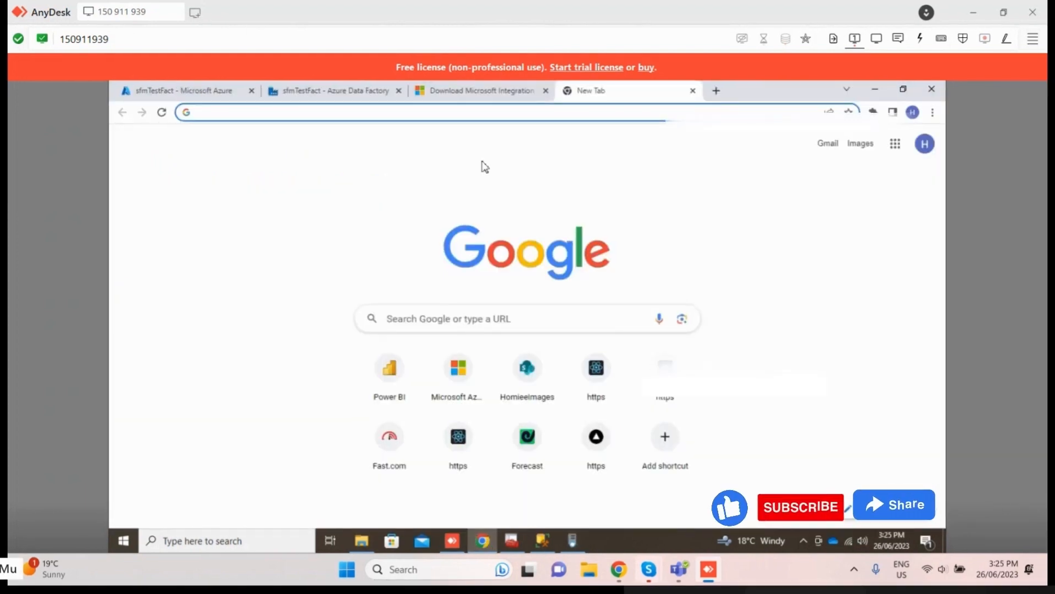
click(362, 90)
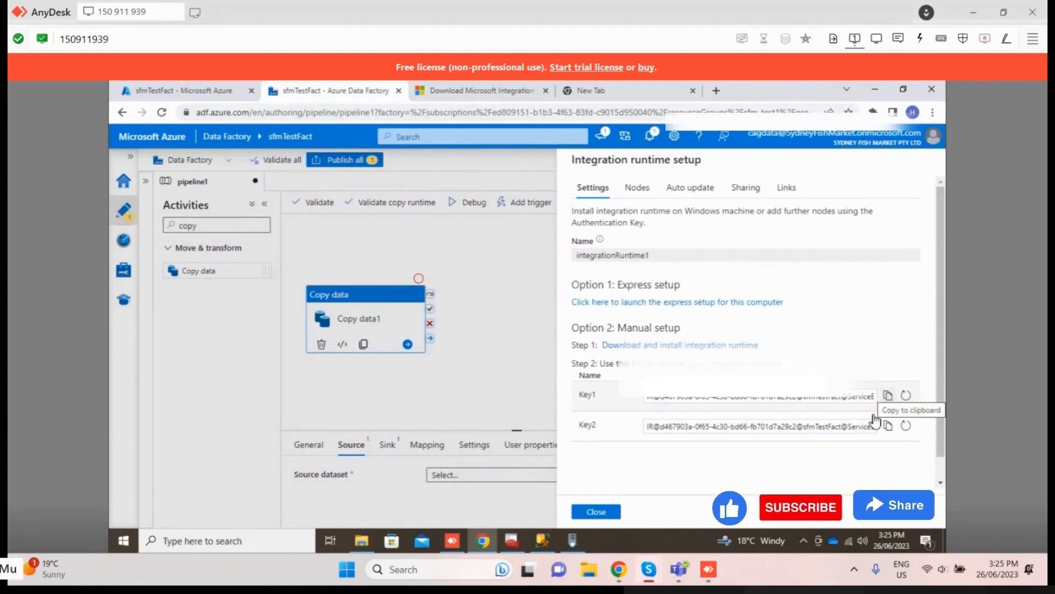
click(888, 396)
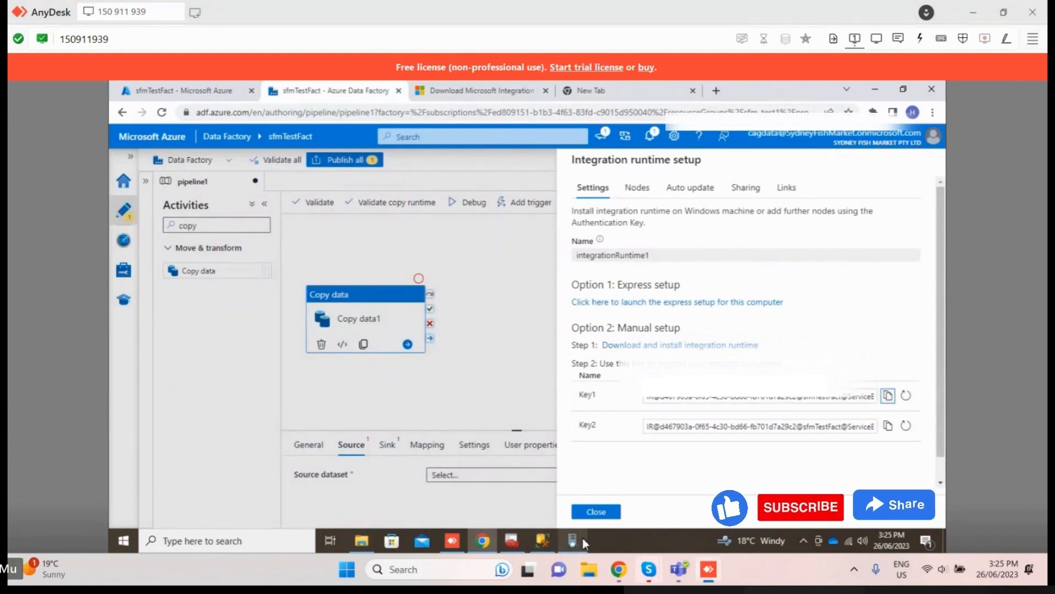
click(583, 538)
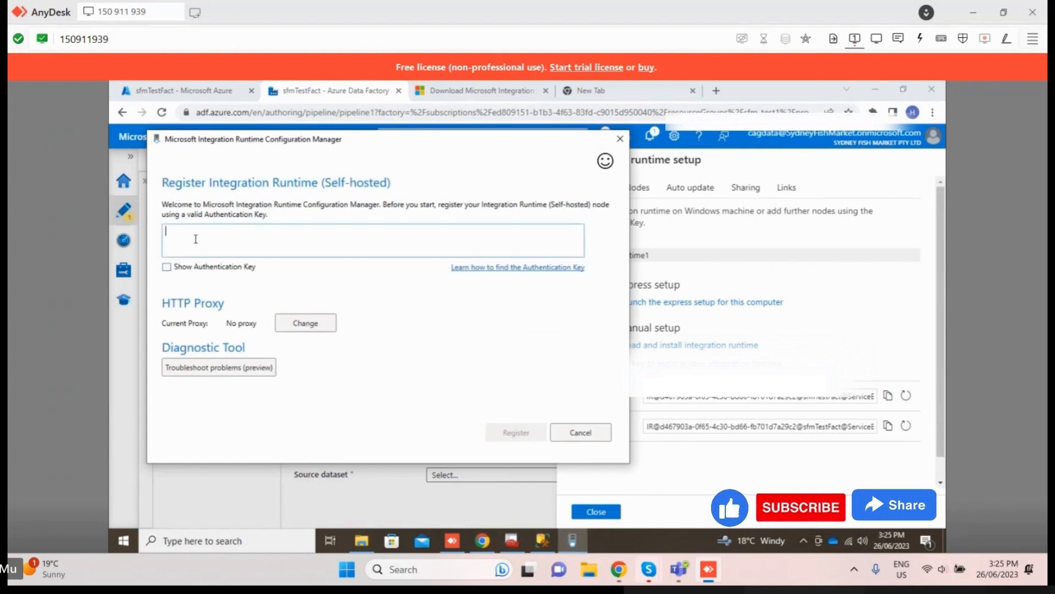
key(ctrl+v)
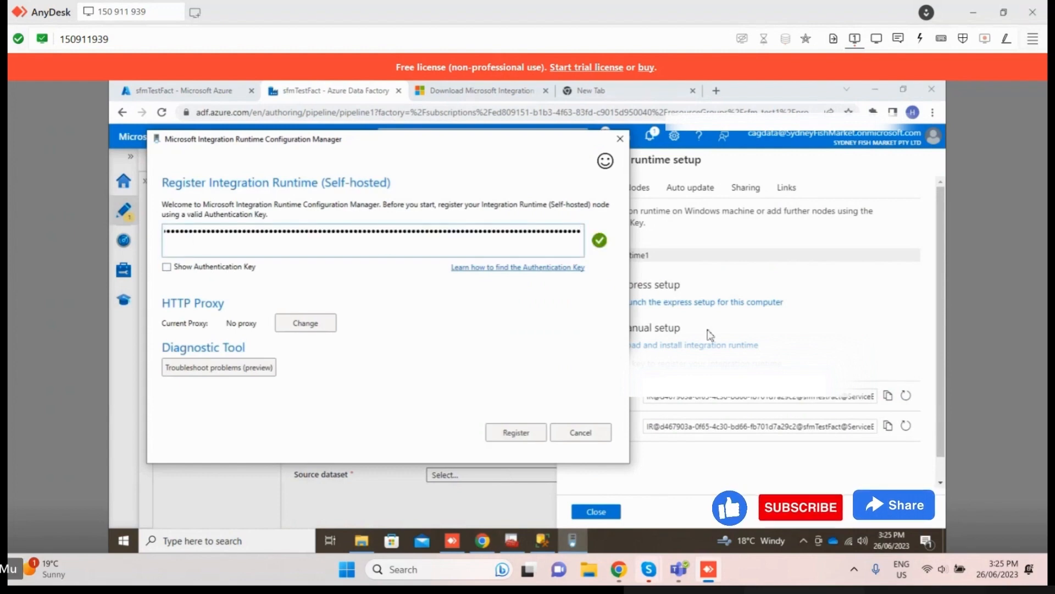
click(743, 408)
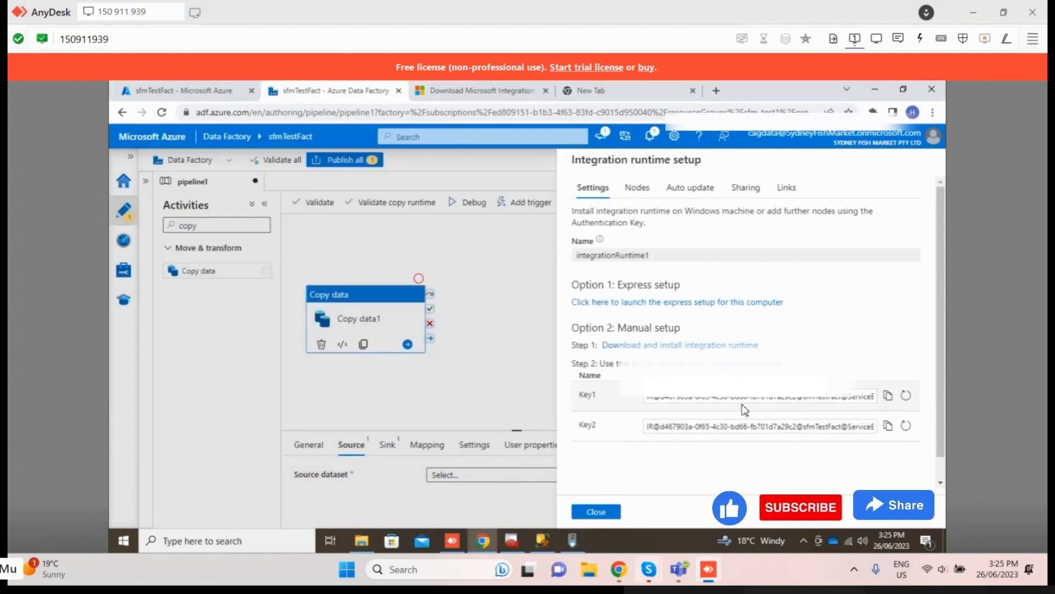
click(572, 539)
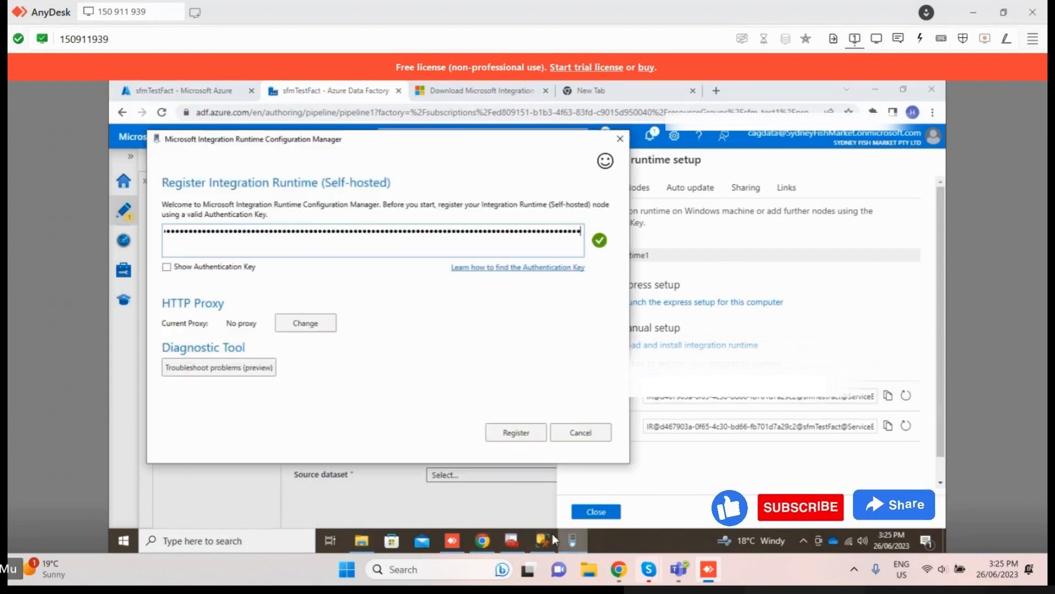
click(517, 433)
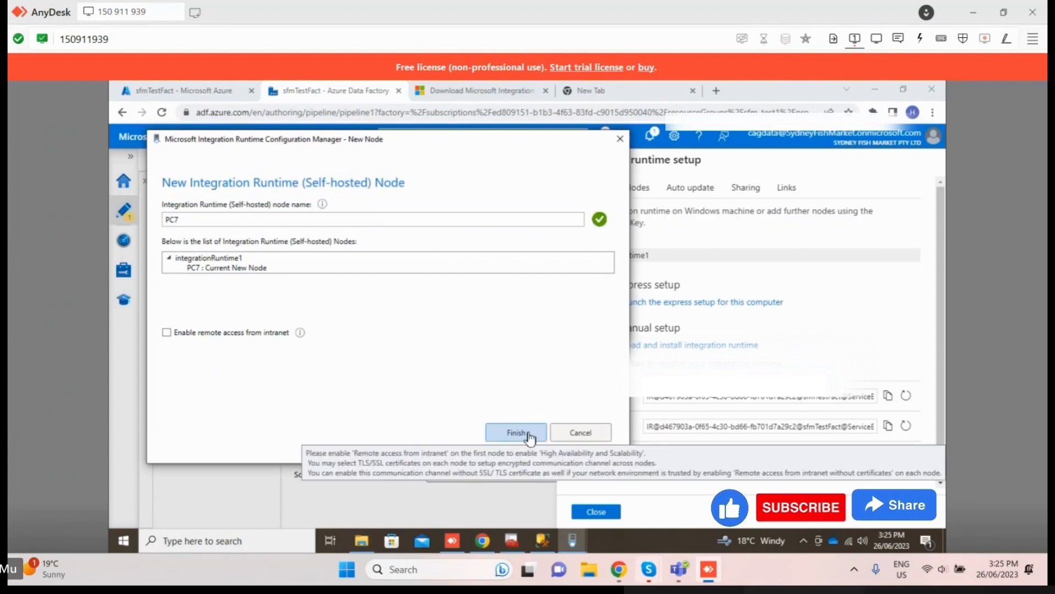
Step: Finish creating the self-hosted node with the name PC7, view its status in the Configuration Manager and minimize that window
click(256, 268)
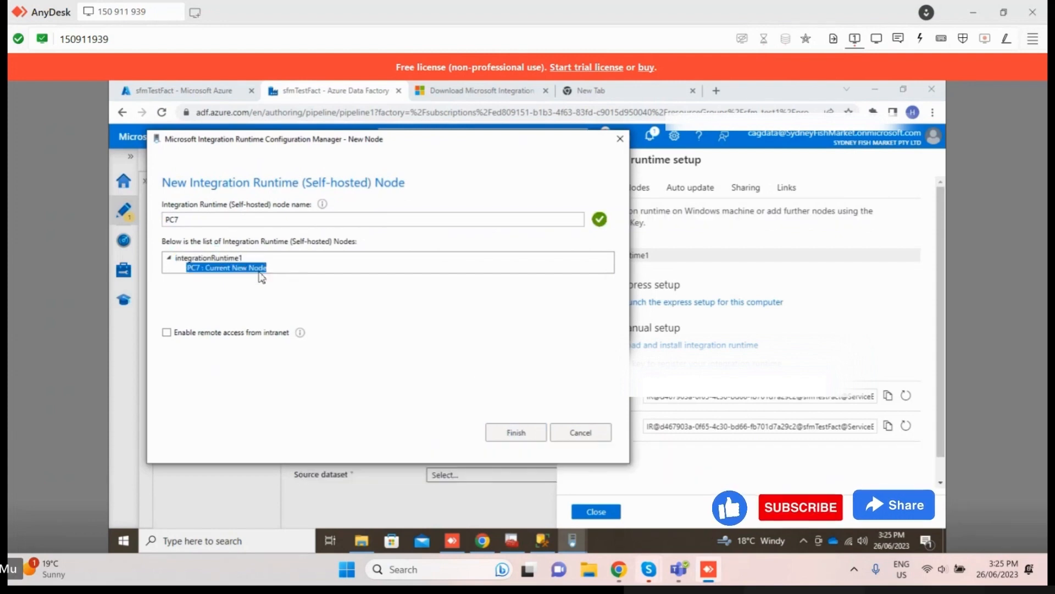
click(515, 433)
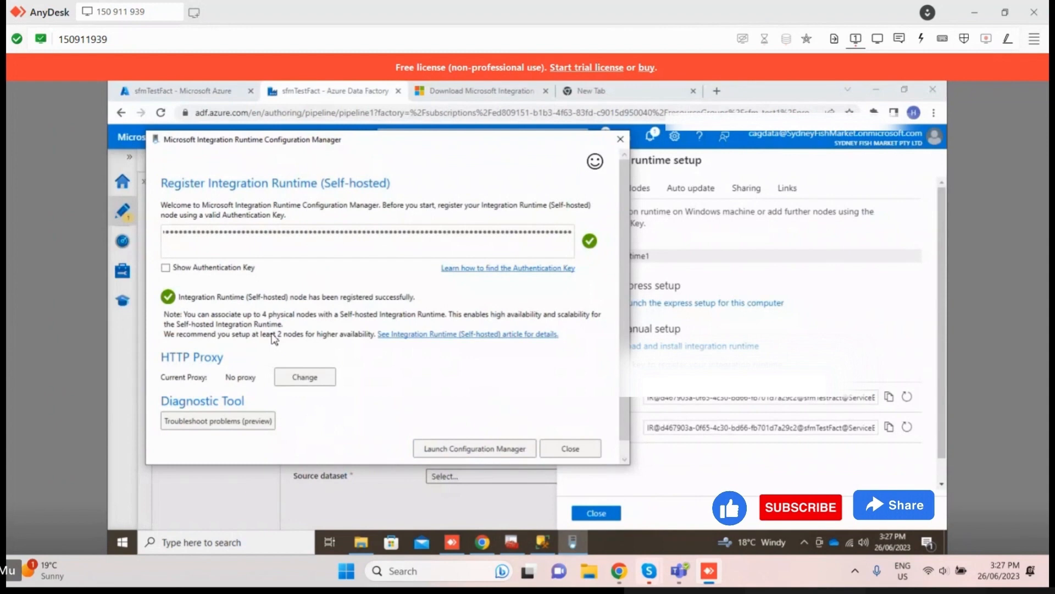
click(493, 452)
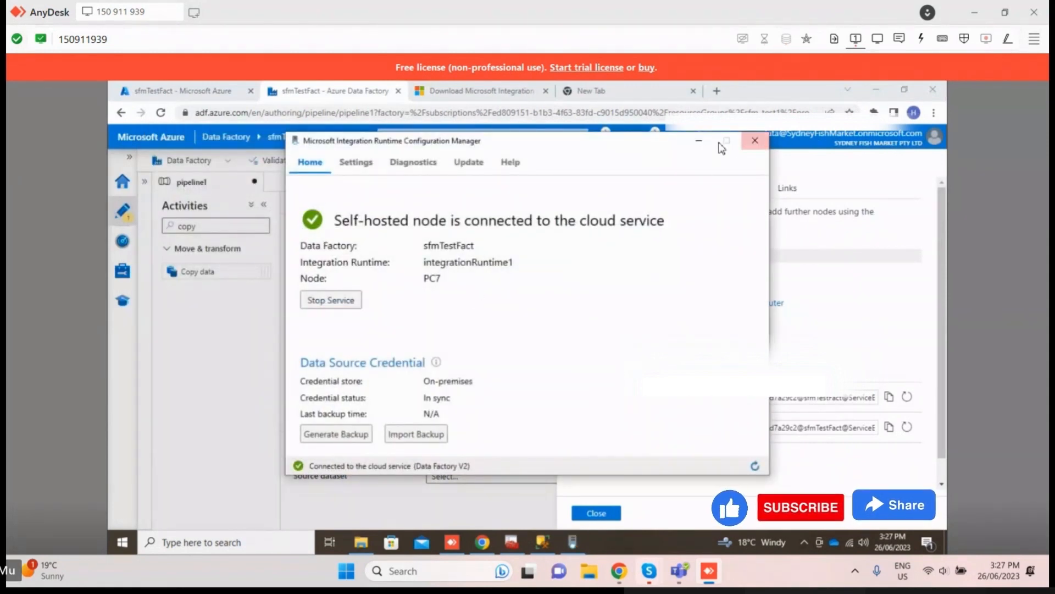
click(698, 141)
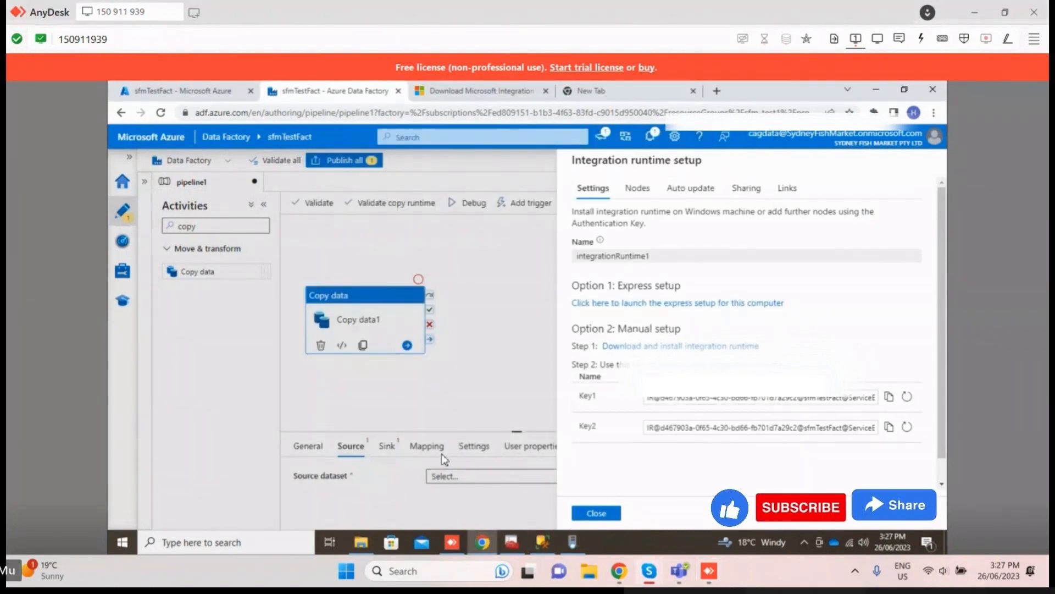
Step: Close the integration runtime setup and refresh the status of integrationRuntime1 in the new SQL server linked service
click(599, 513)
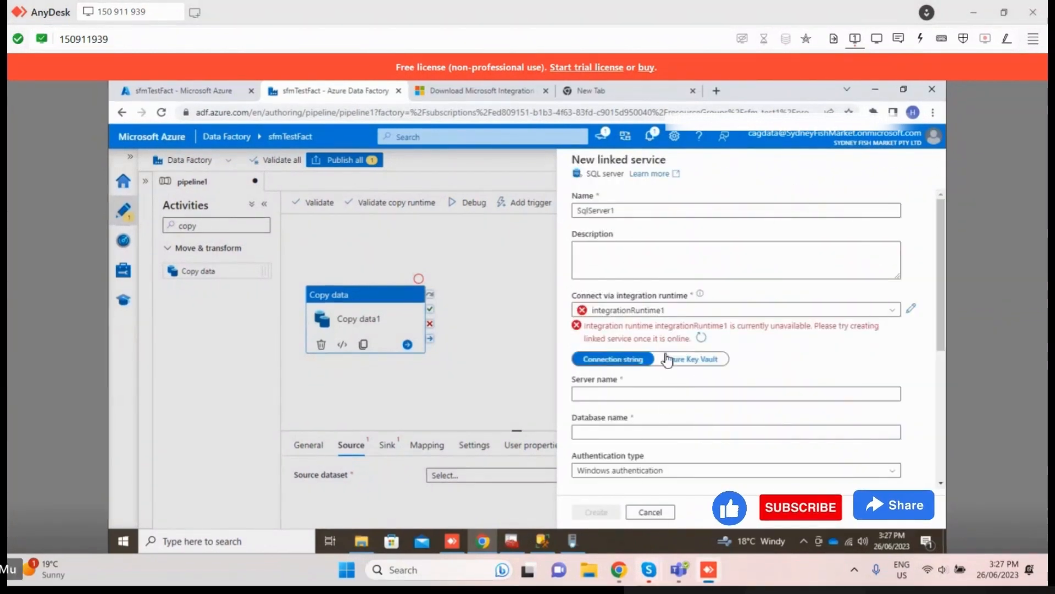
scroll(667, 333, down, 2)
scroll(667, 335, up, 1)
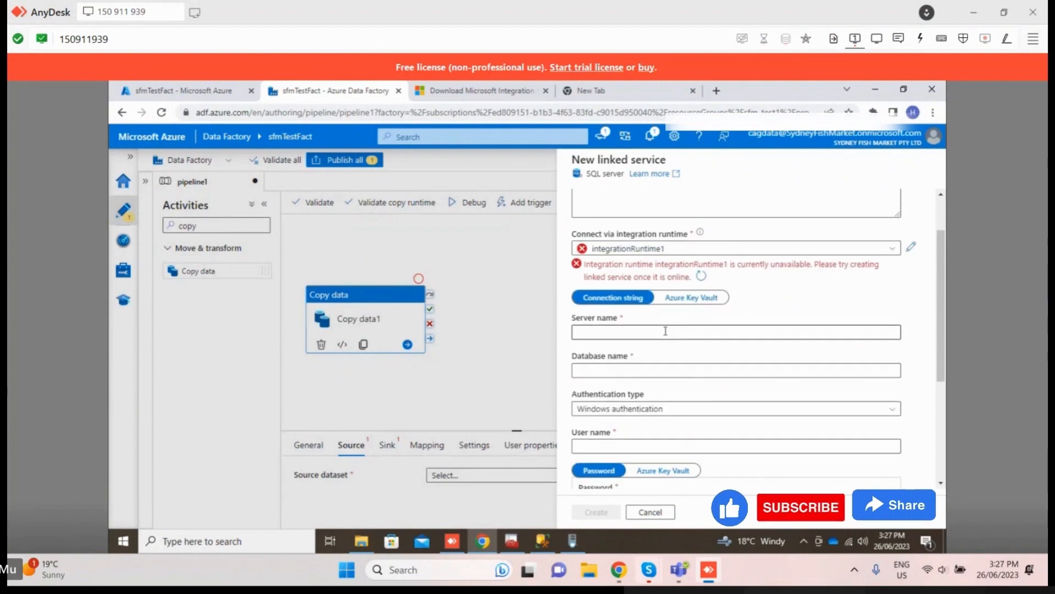
click(705, 279)
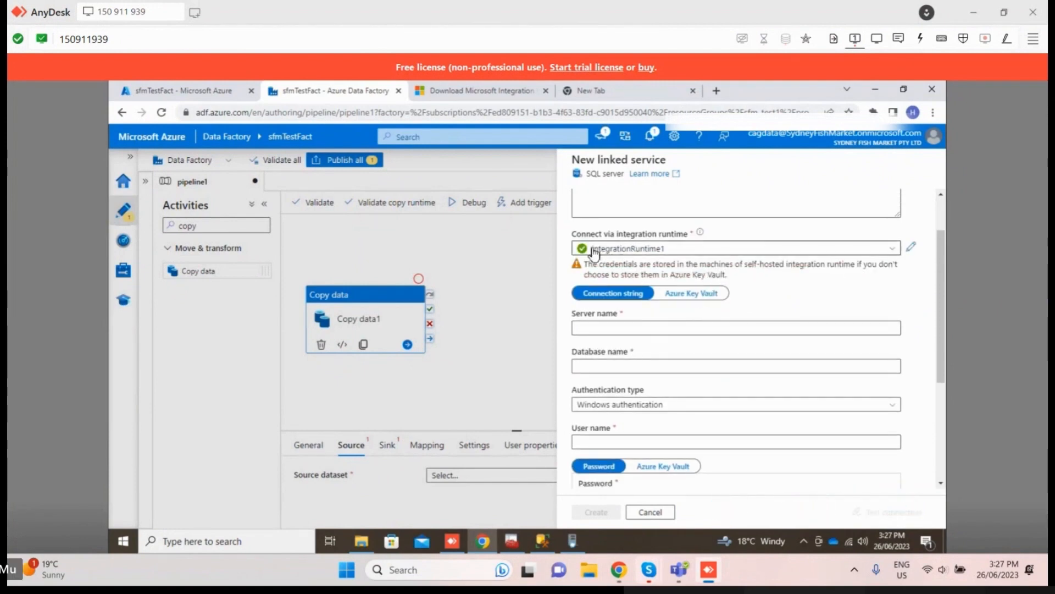
Step: Set the linked service's authentication type to SQL authentication
scroll(632, 312, down, 1)
scroll(632, 312, down, 2)
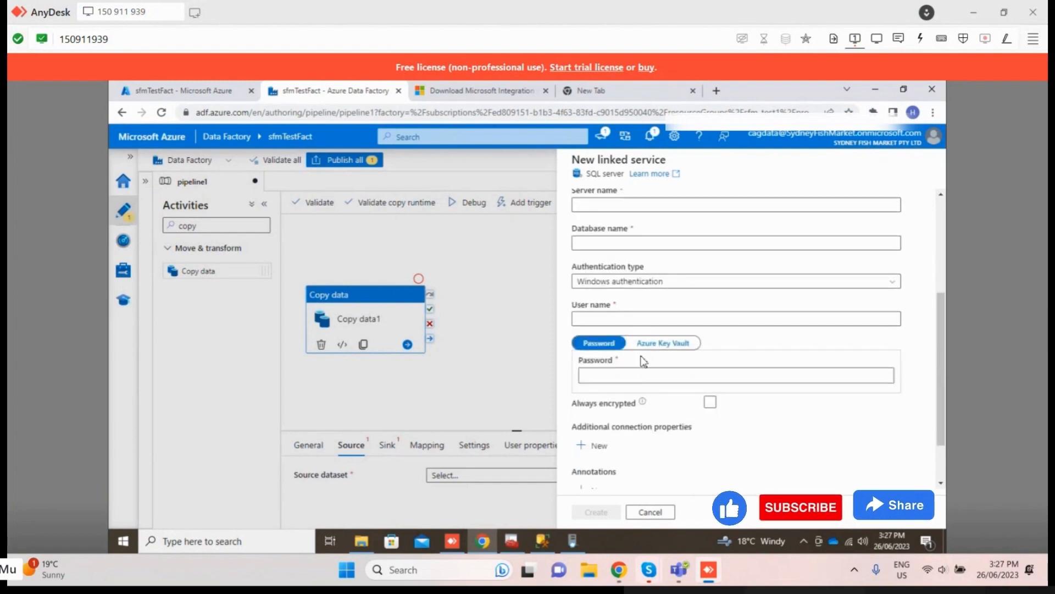
click(611, 281)
click(616, 297)
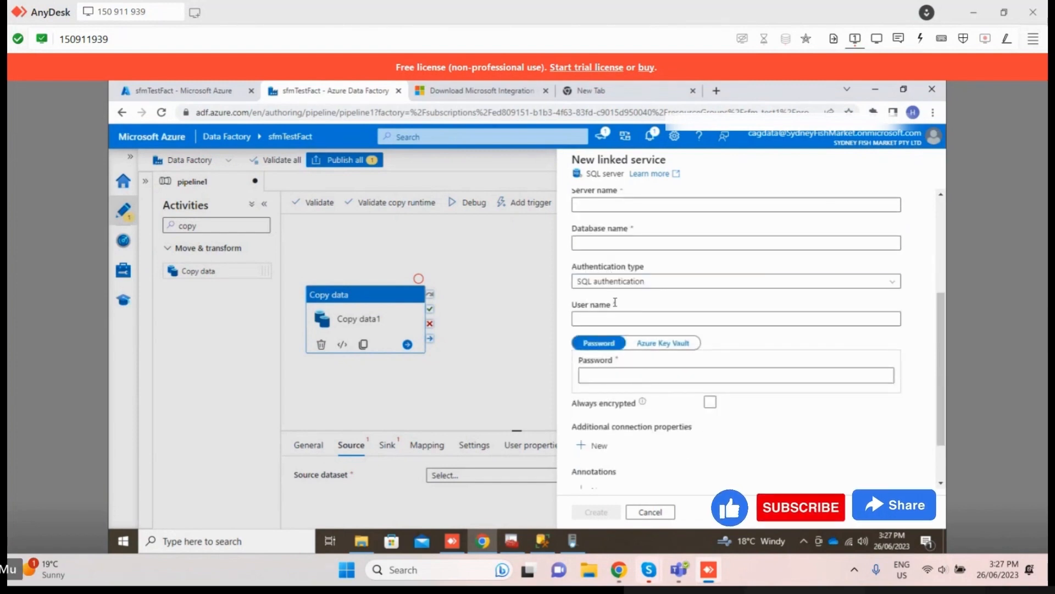
click(631, 317)
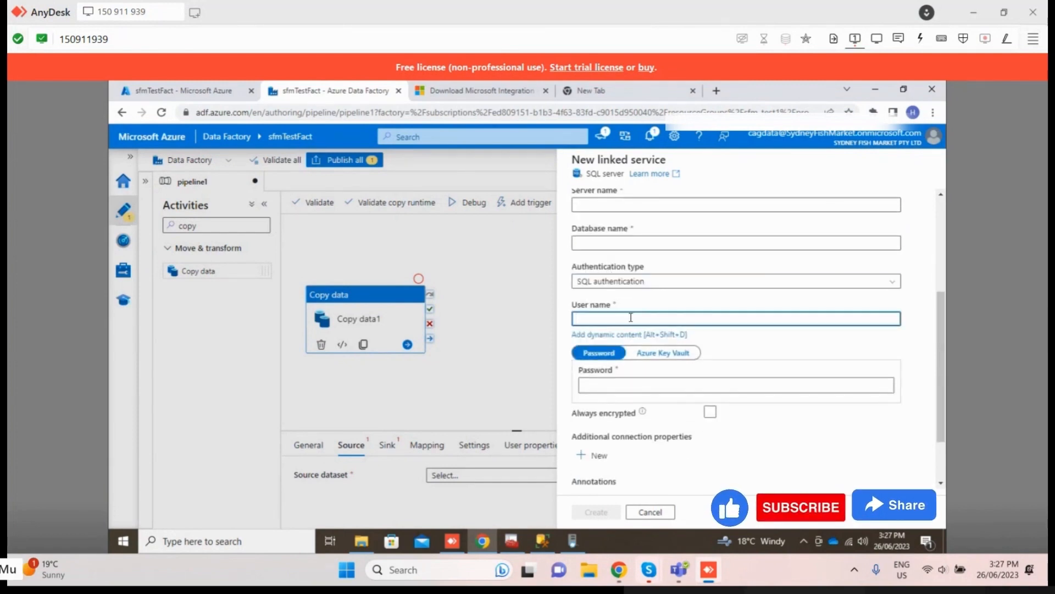
text(henry)
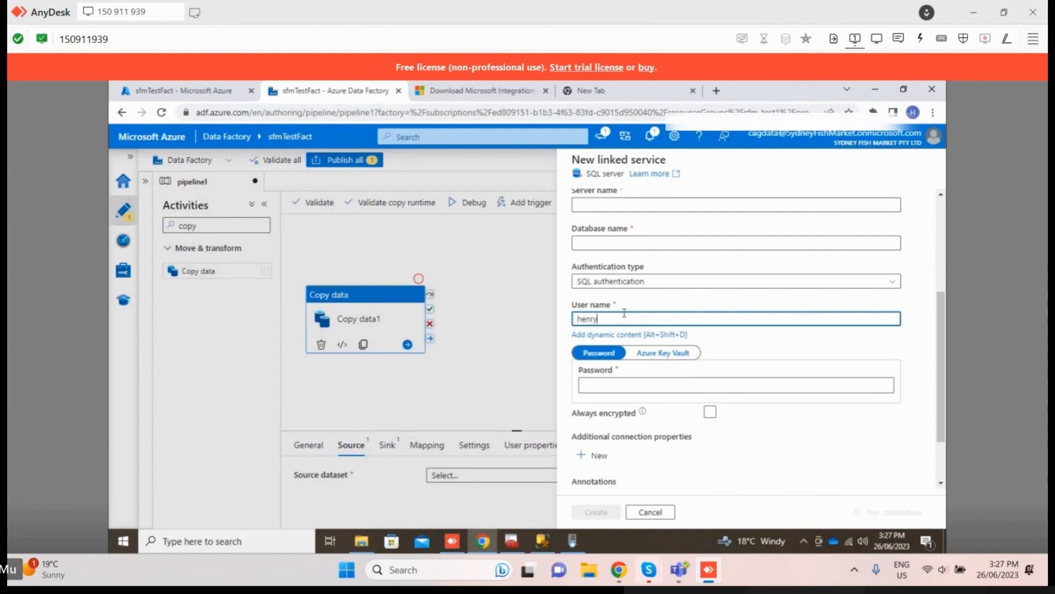
drag(617, 318, 536, 318)
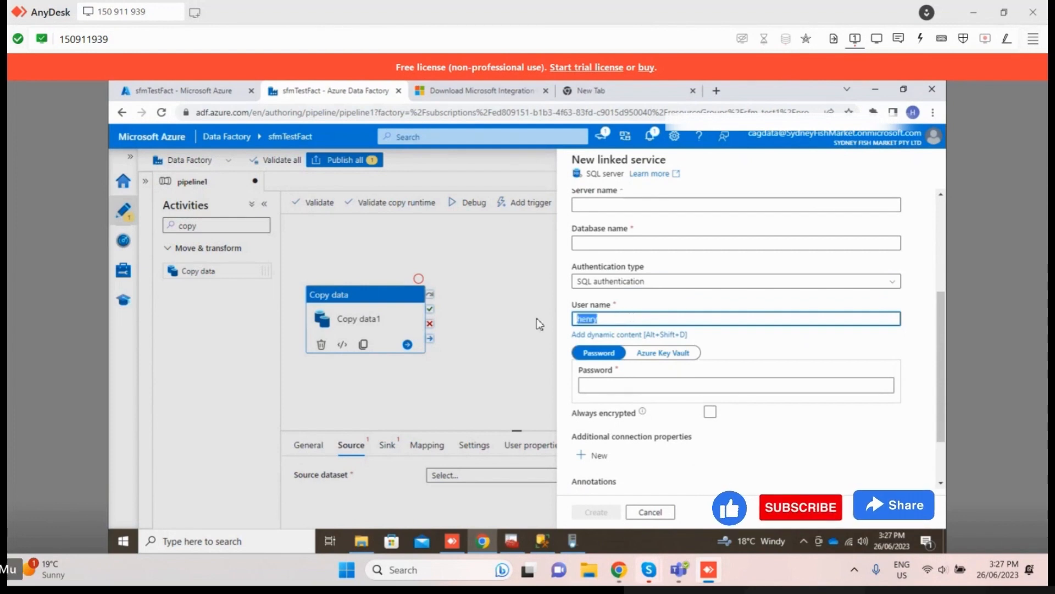
key(BackSpace)
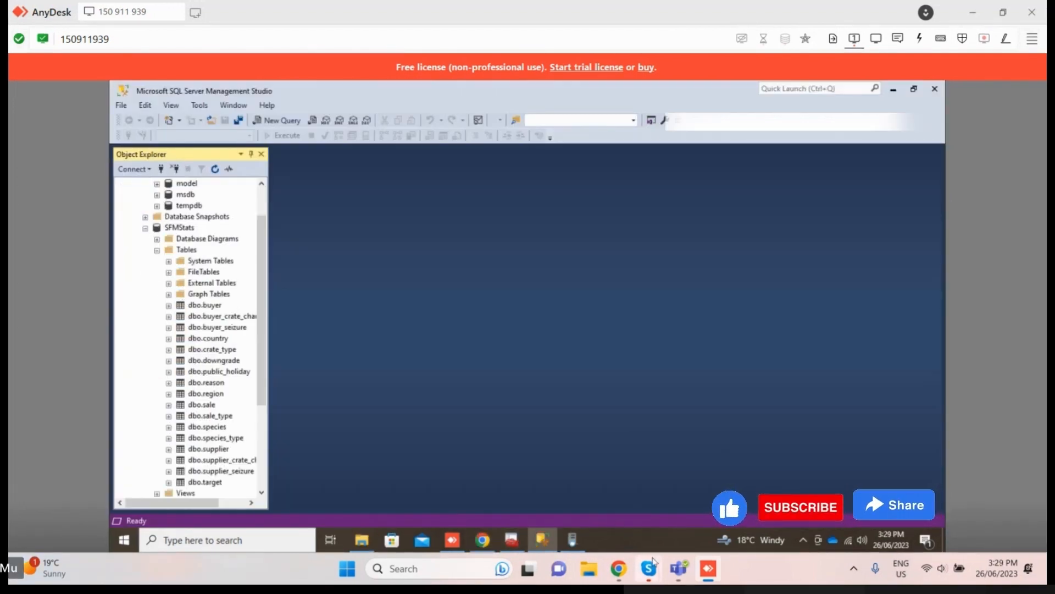
Step: Switch back to Chrome, start the linked service's database name with SFM, and switch to SQL Server Management Studio to check the name
mouse_move(647, 572)
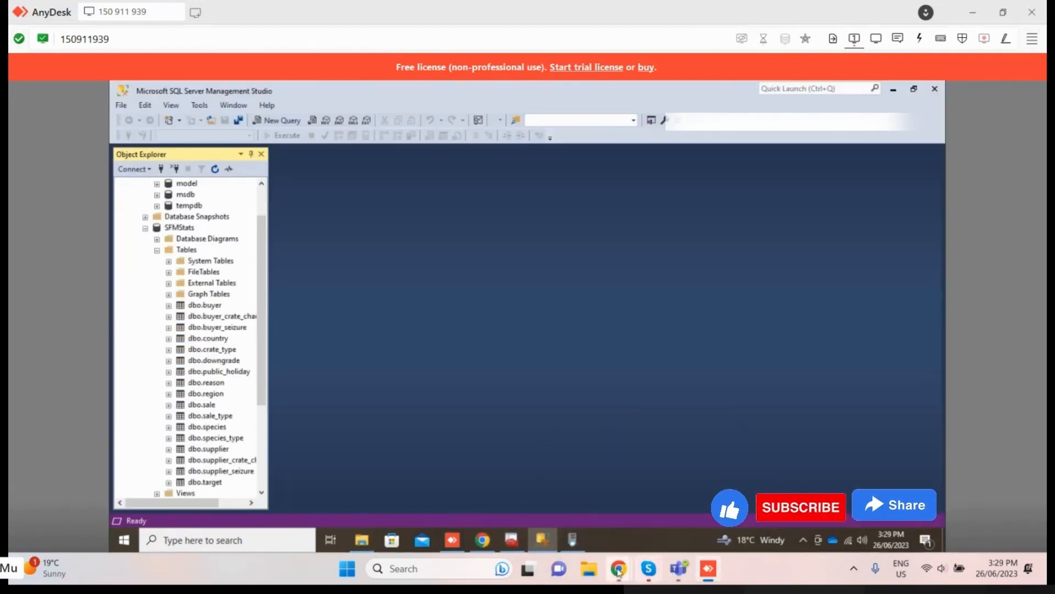
click(482, 539)
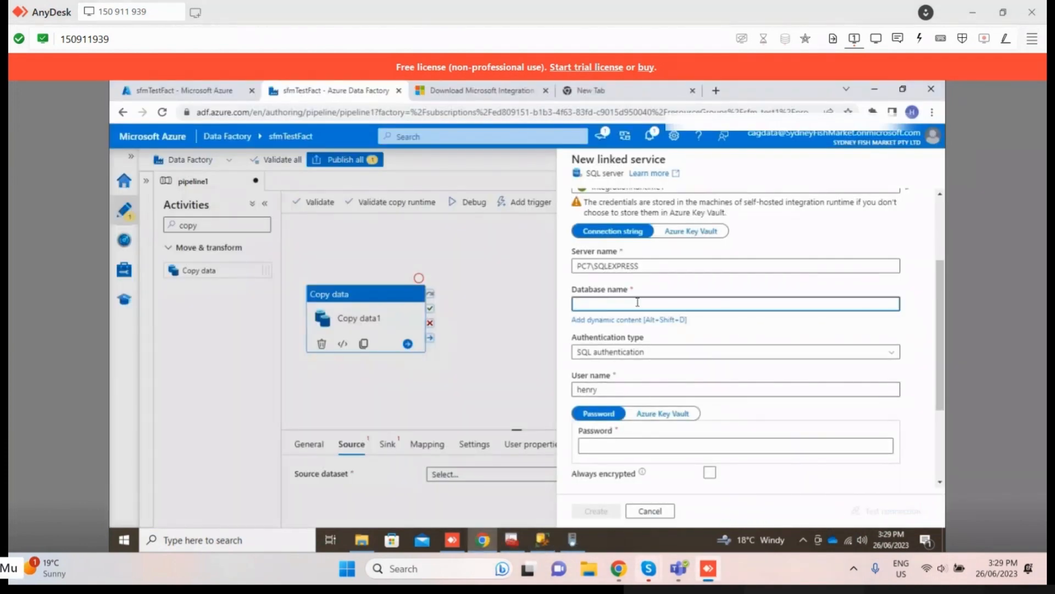
text(SFMstate)
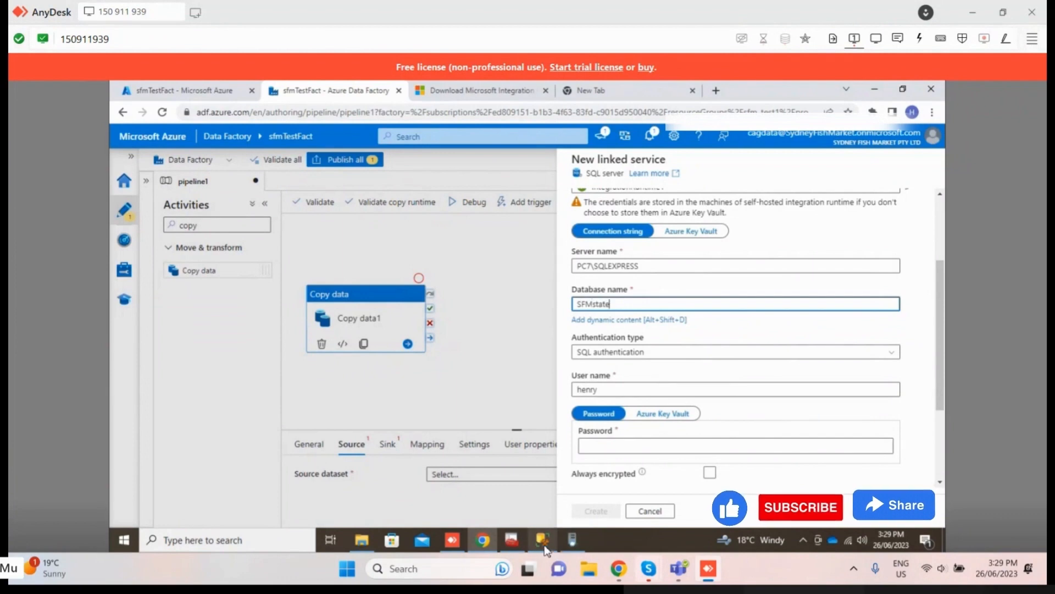
click(542, 539)
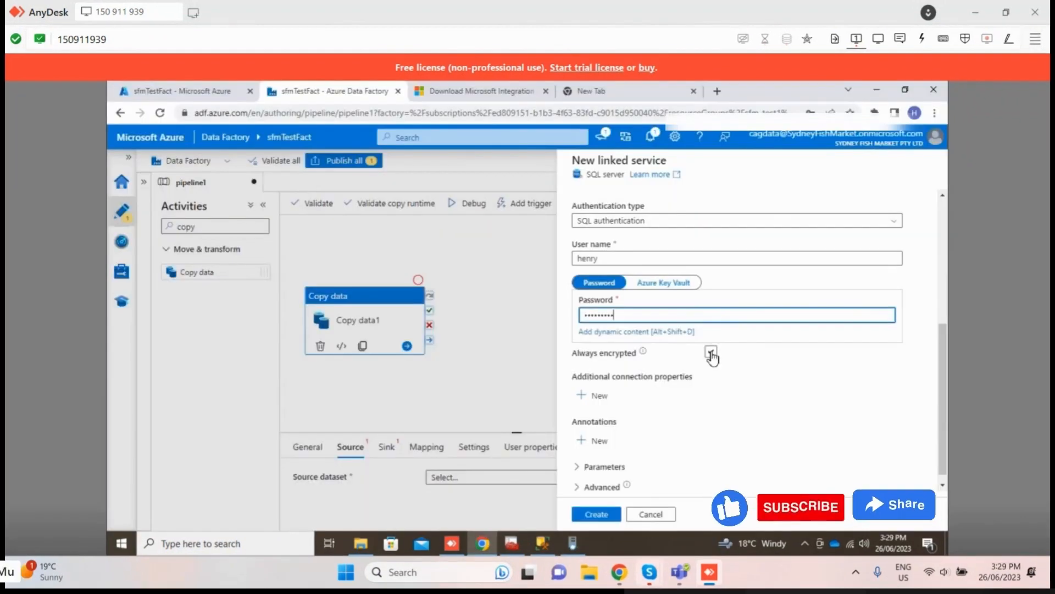
Step: Test the connection, create the SQL server linked service and decline saving its password in the browser
click(625, 486)
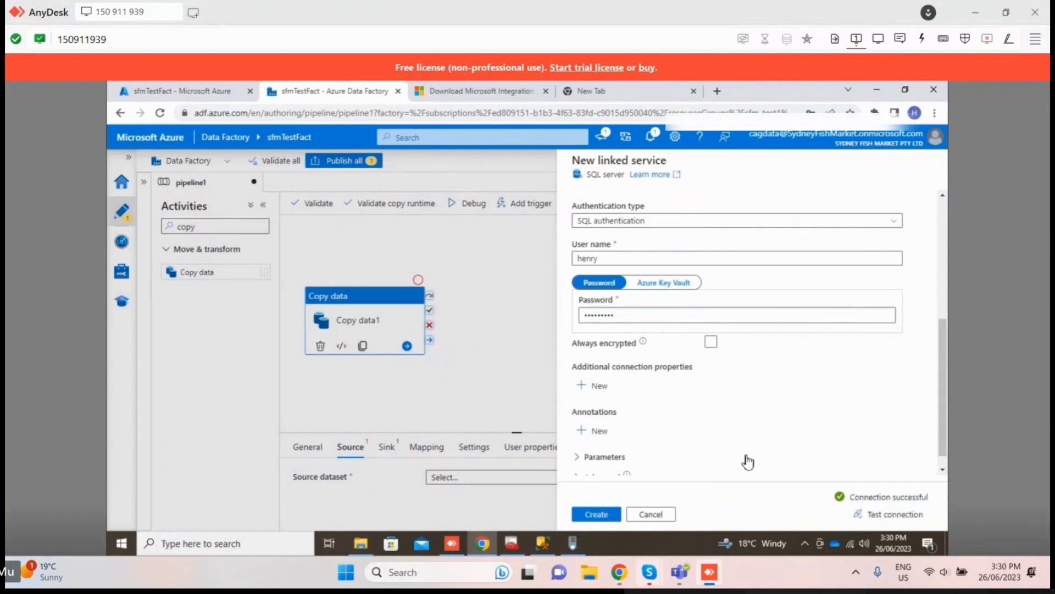
click(597, 513)
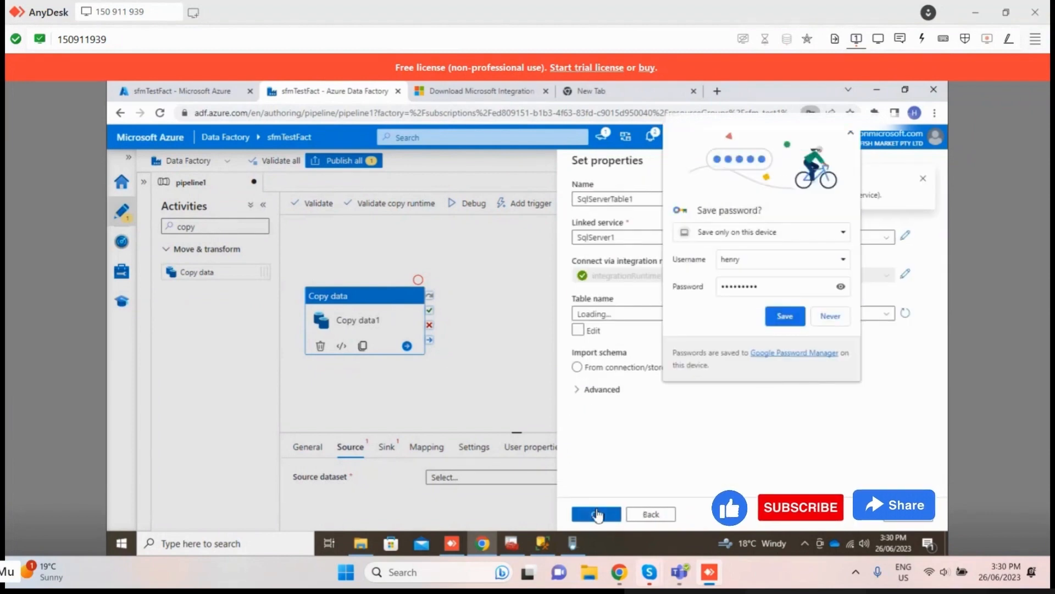
click(829, 316)
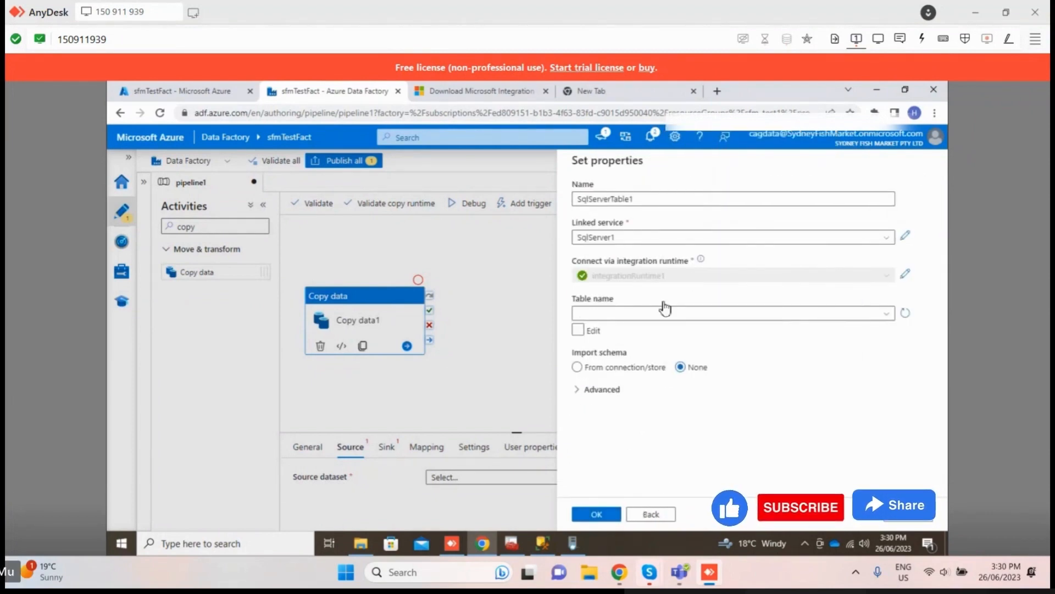
Step: Examine the tables and views offered as the table name for the source dataset SqlServerTable1
click(666, 318)
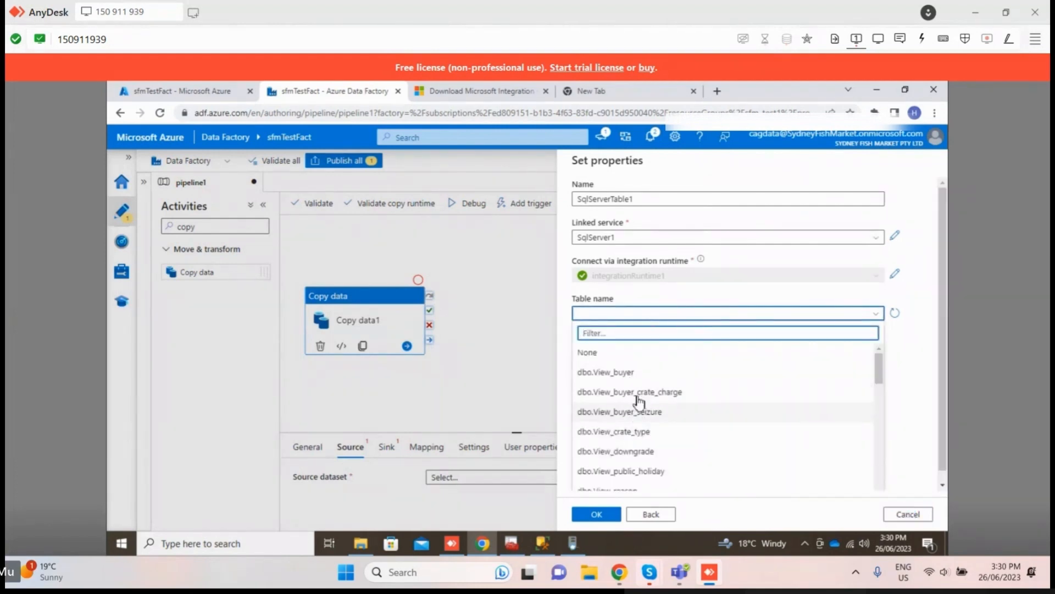
scroll(652, 444, down, 3)
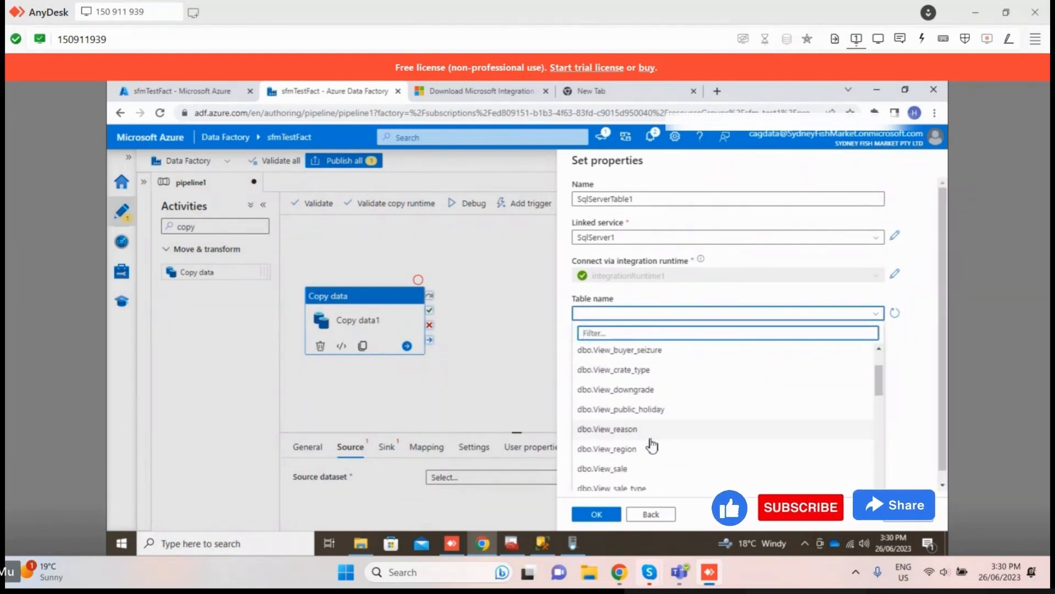
scroll(650, 445, up, 3)
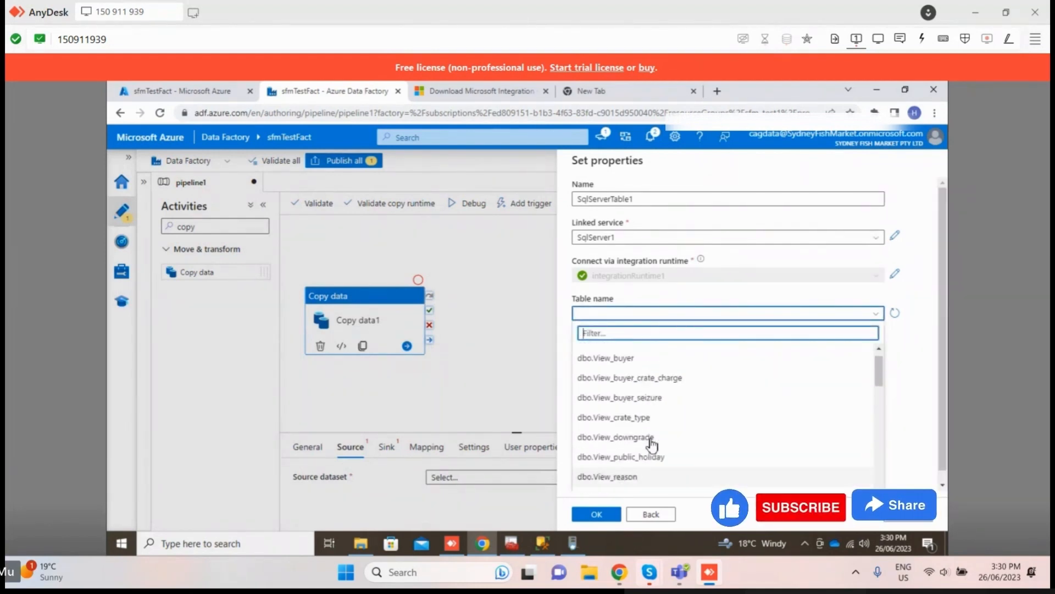
click(631, 312)
click(631, 314)
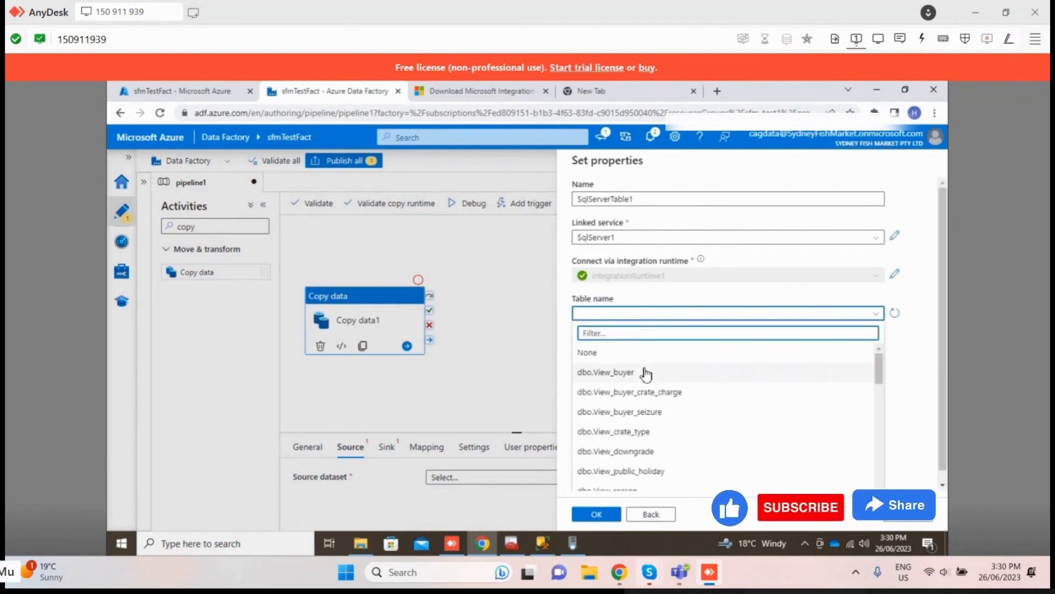
scroll(651, 390, down, 3)
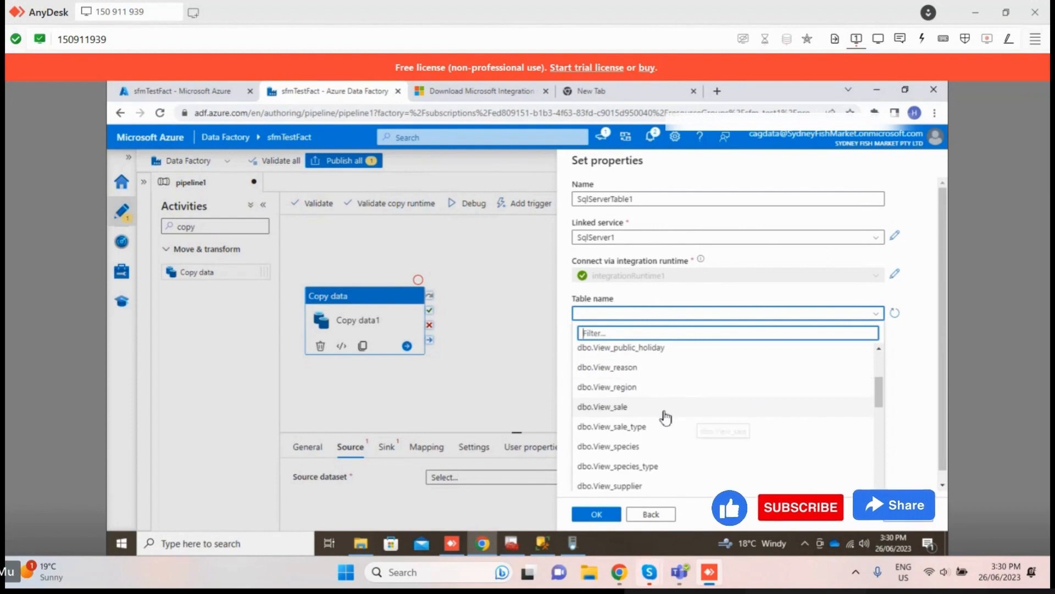
click(475, 406)
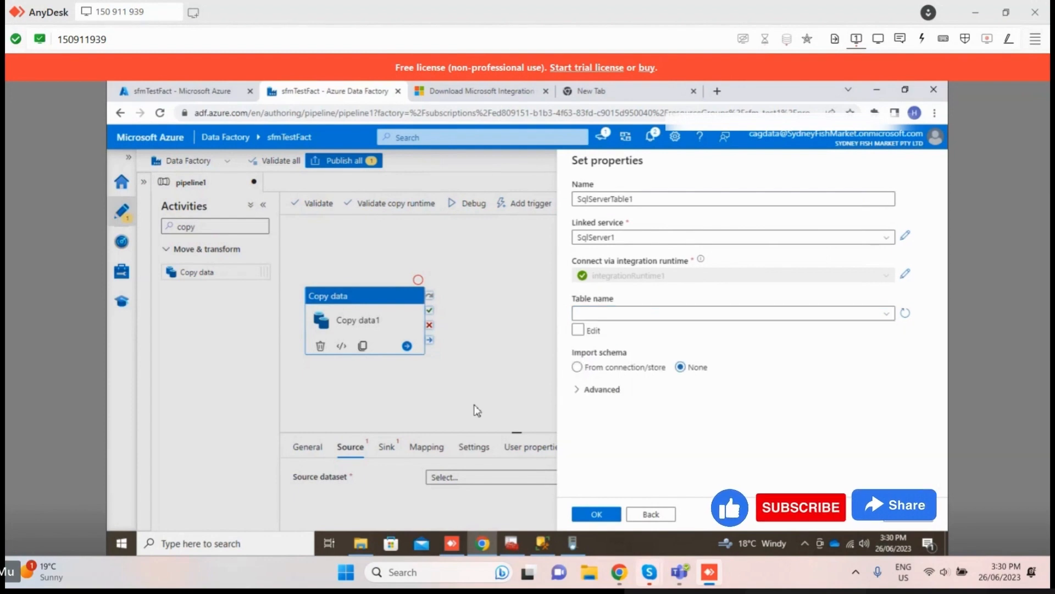
Step: Choose dbo.View_sale as the table for SqlServerTable1, confirm the dataset properties and look over the source settings
click(761, 315)
scroll(659, 436, down, 2)
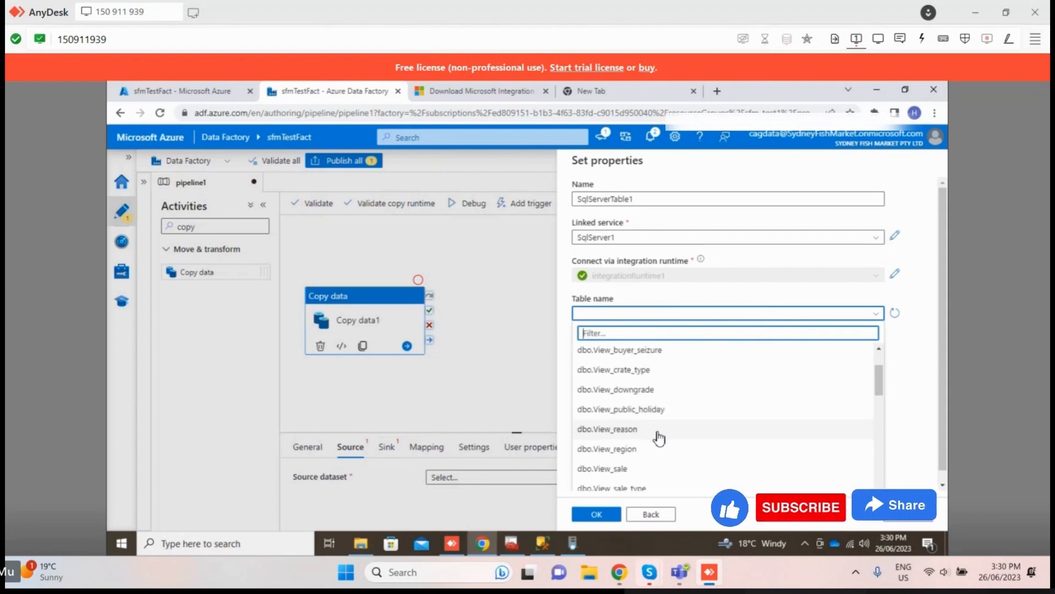
scroll(654, 434, down, 1)
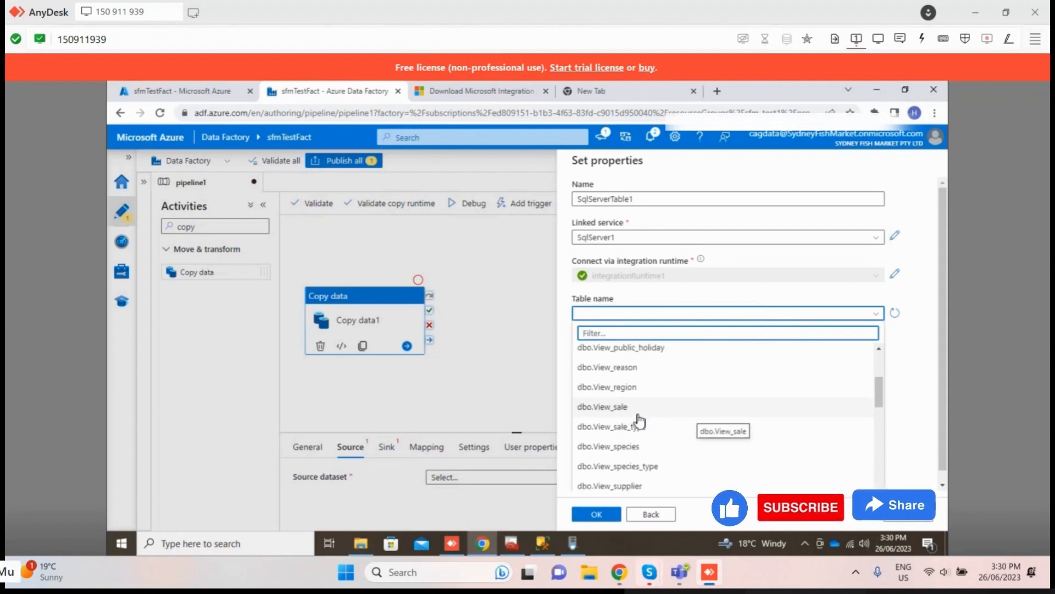
click(638, 411)
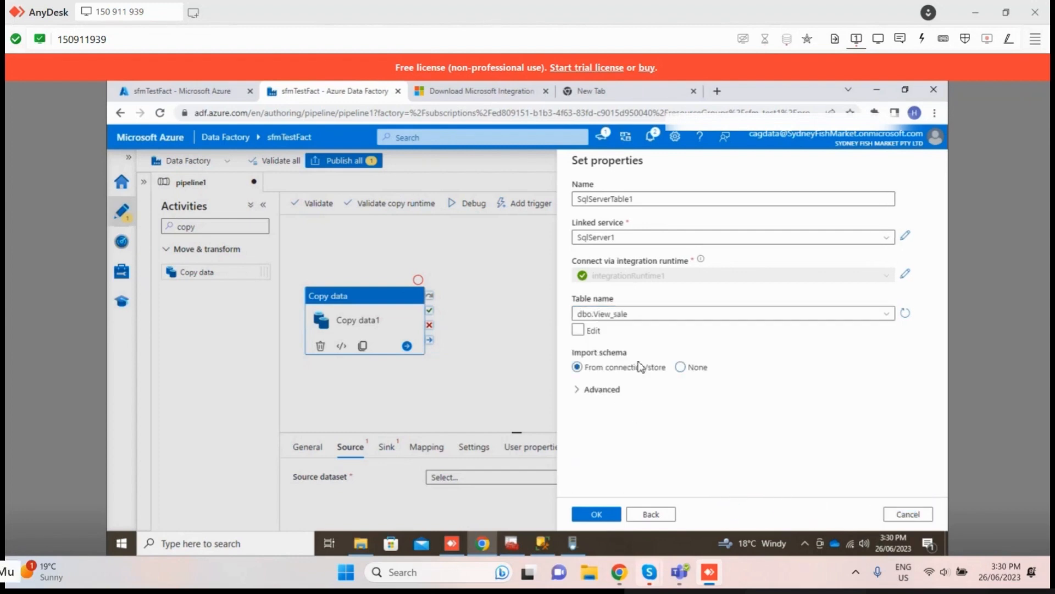
click(597, 520)
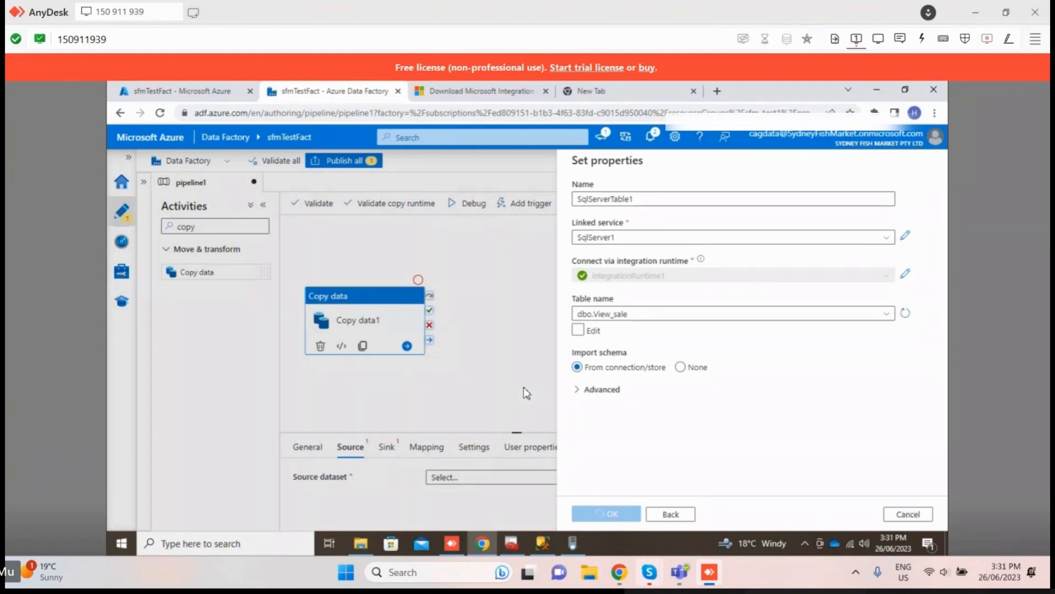
scroll(412, 417, down, 3)
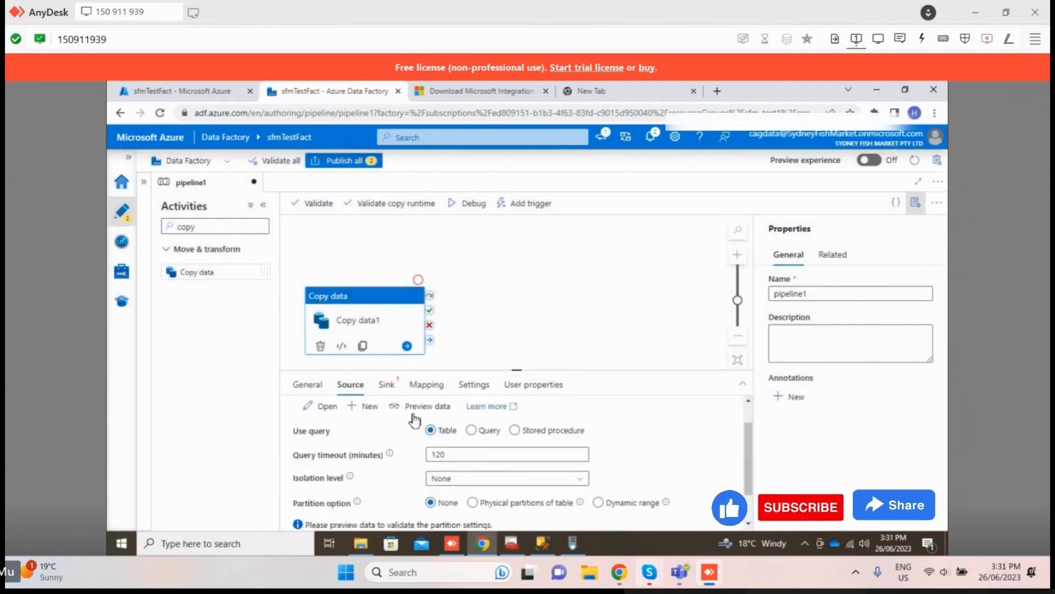
scroll(392, 473, up, 3)
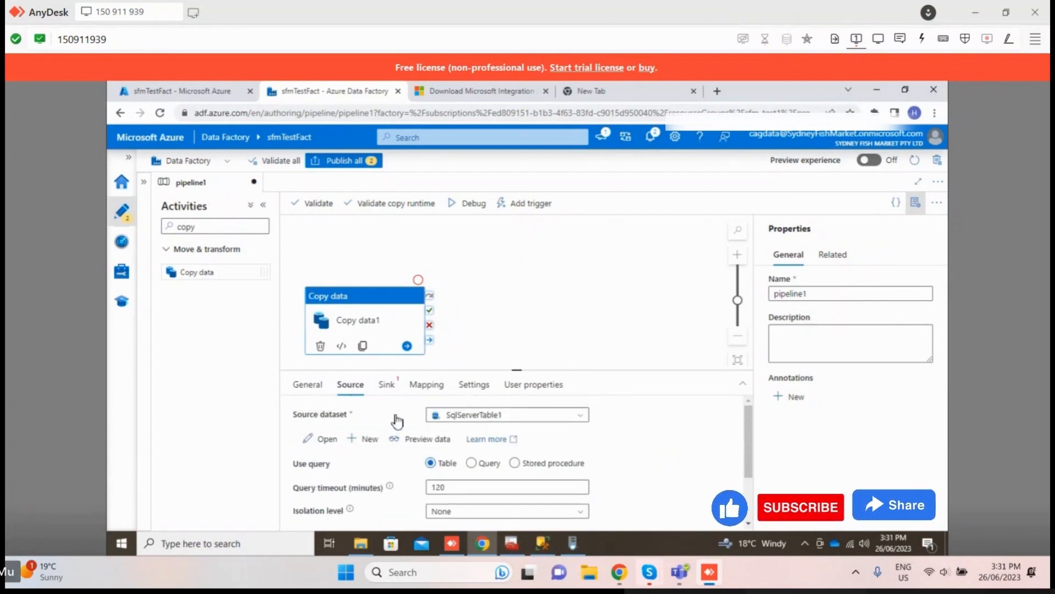
Step: Set the copy activity's sink dataset to SqlServerTable1 and look over the sink settings
click(386, 384)
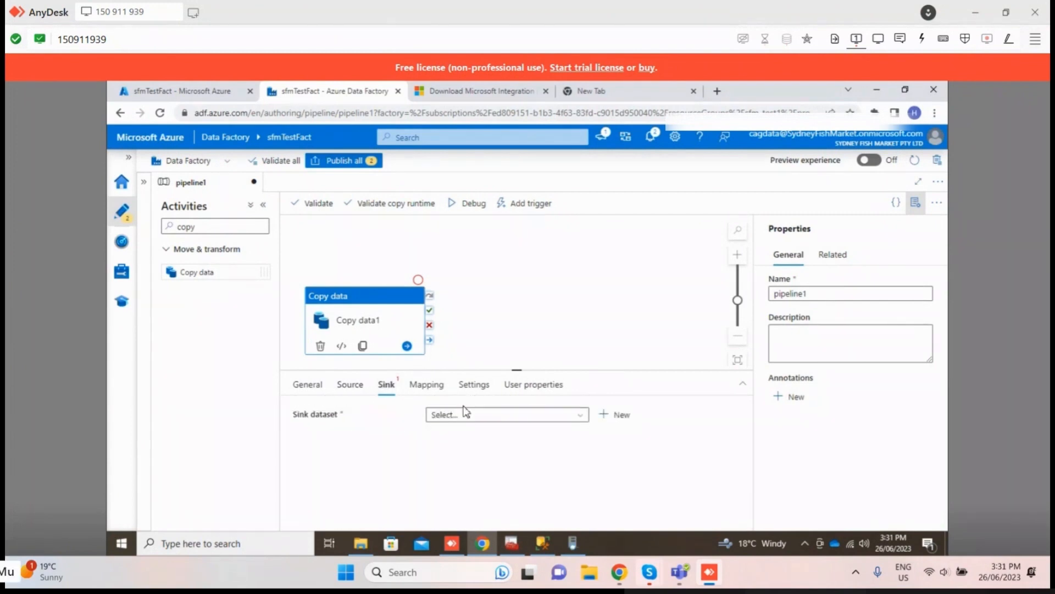
click(471, 423)
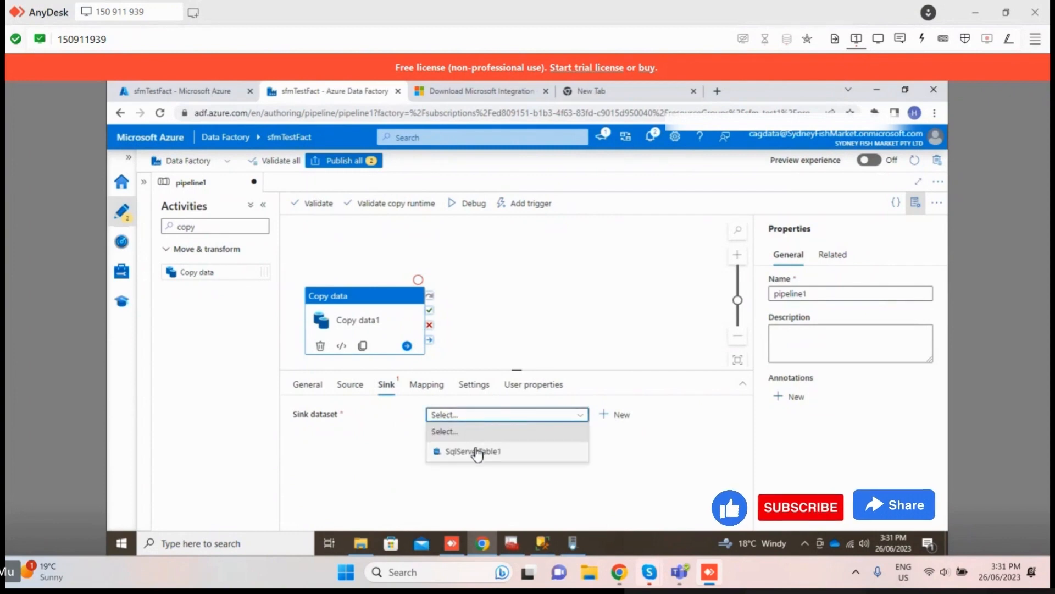
click(476, 450)
scroll(476, 449, down, 3)
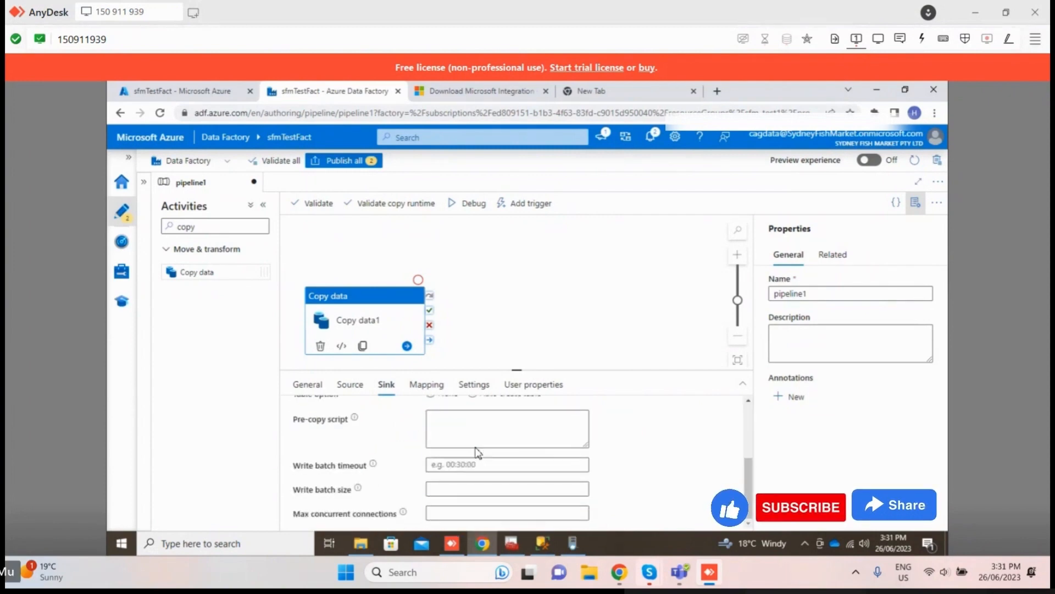
scroll(476, 450, up, 3)
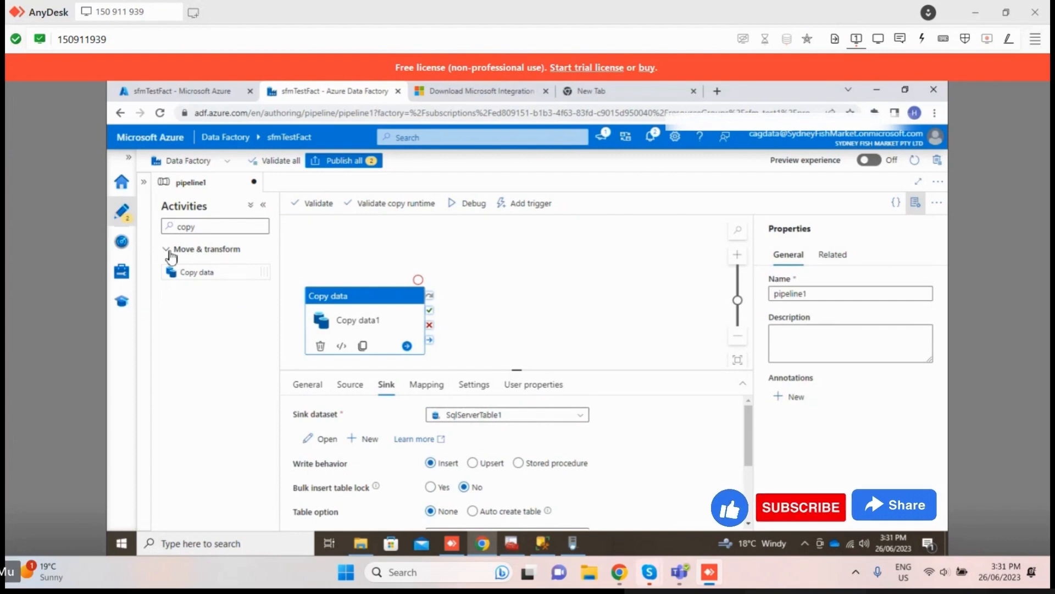
click(479, 419)
click(478, 421)
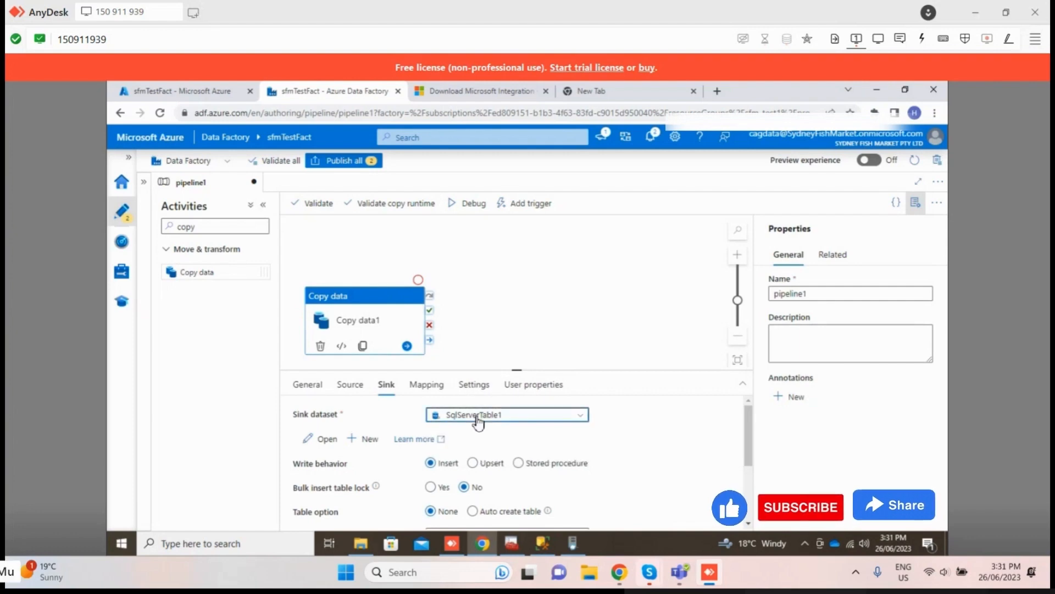
click(523, 418)
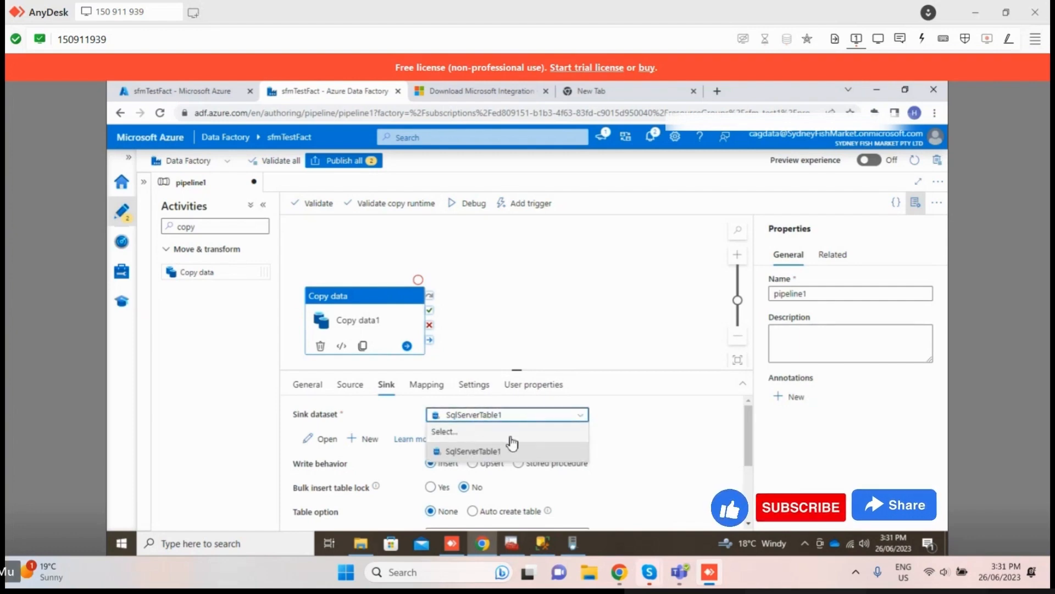
click(415, 449)
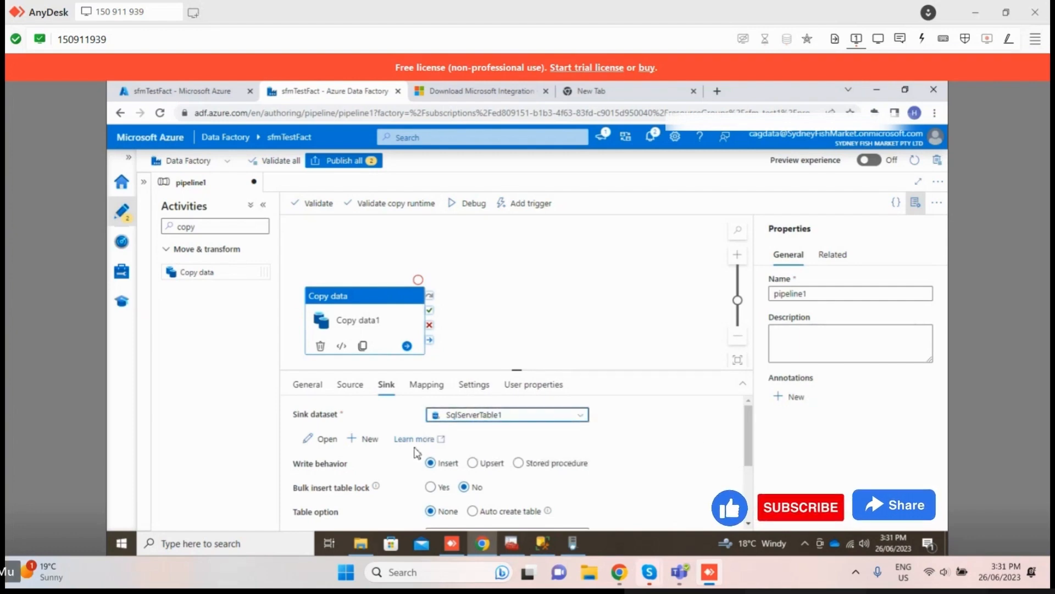
Step: Start a new sink dataset for the copy activity using the Azure SQL Database data store
click(364, 440)
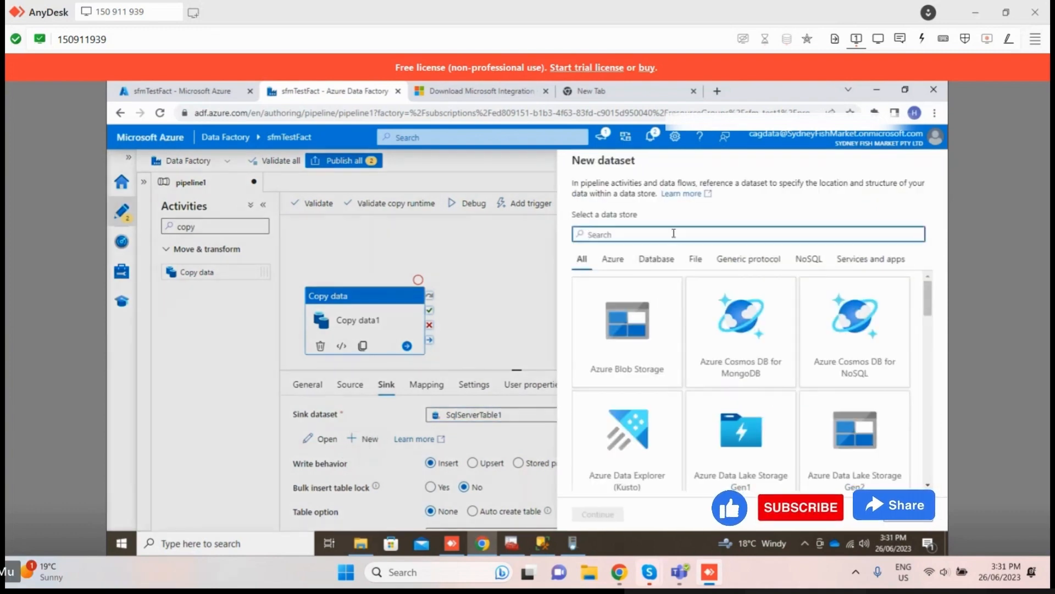
text(azure)
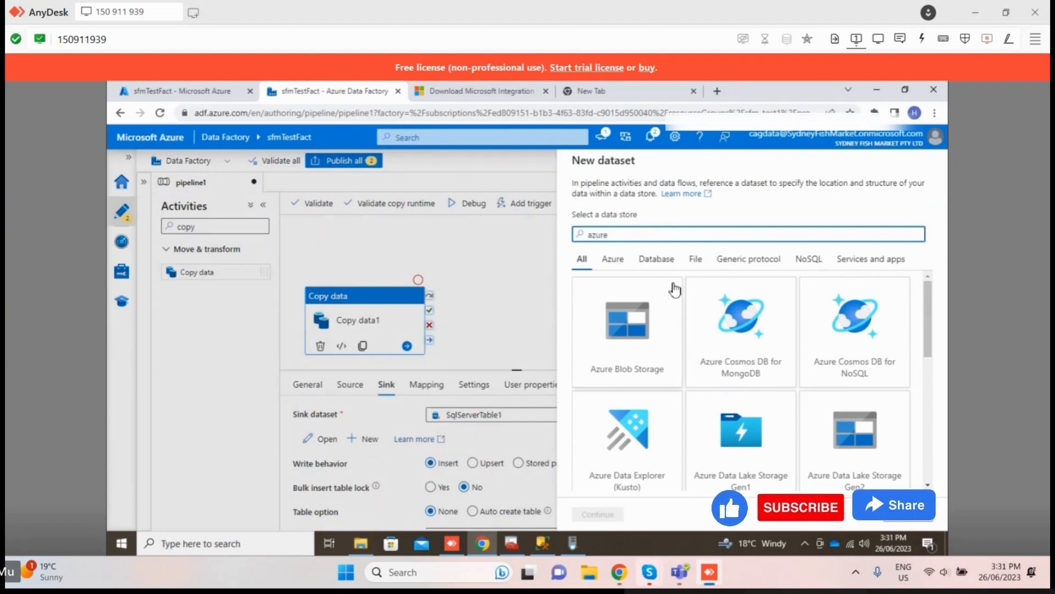
text( sq)
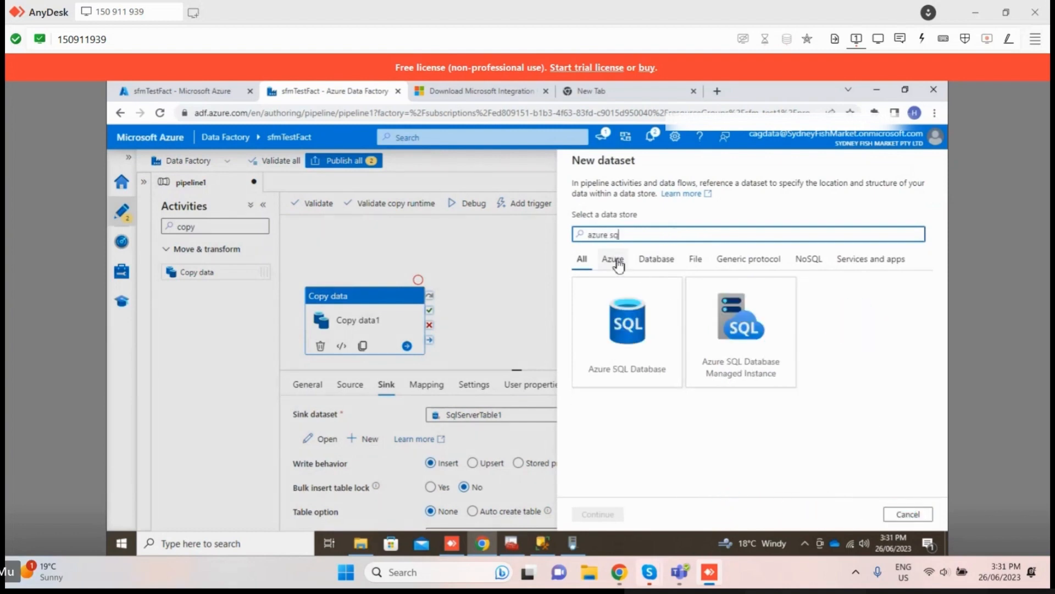
click(617, 305)
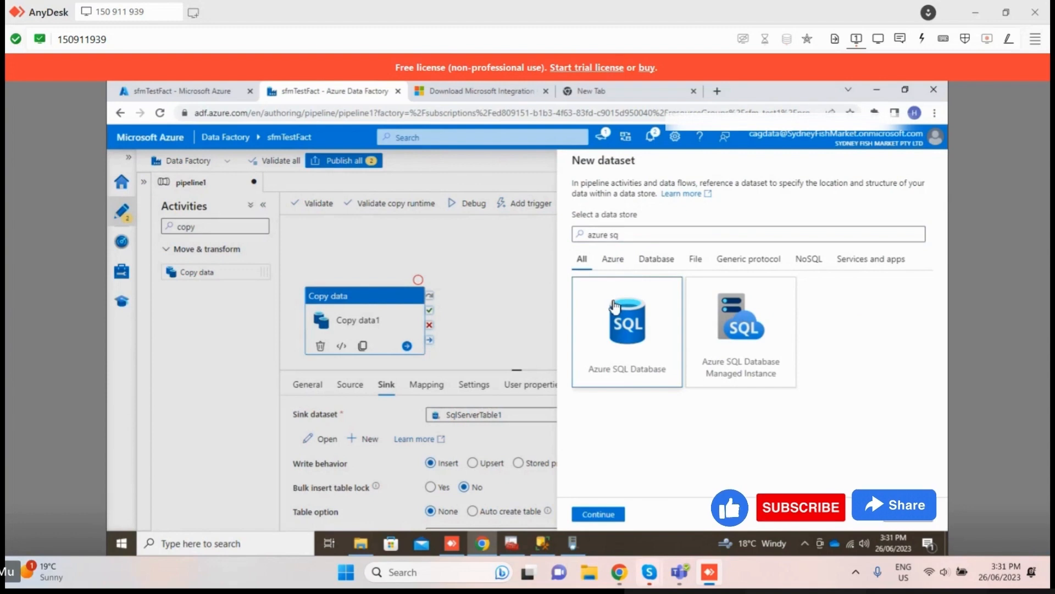
click(615, 521)
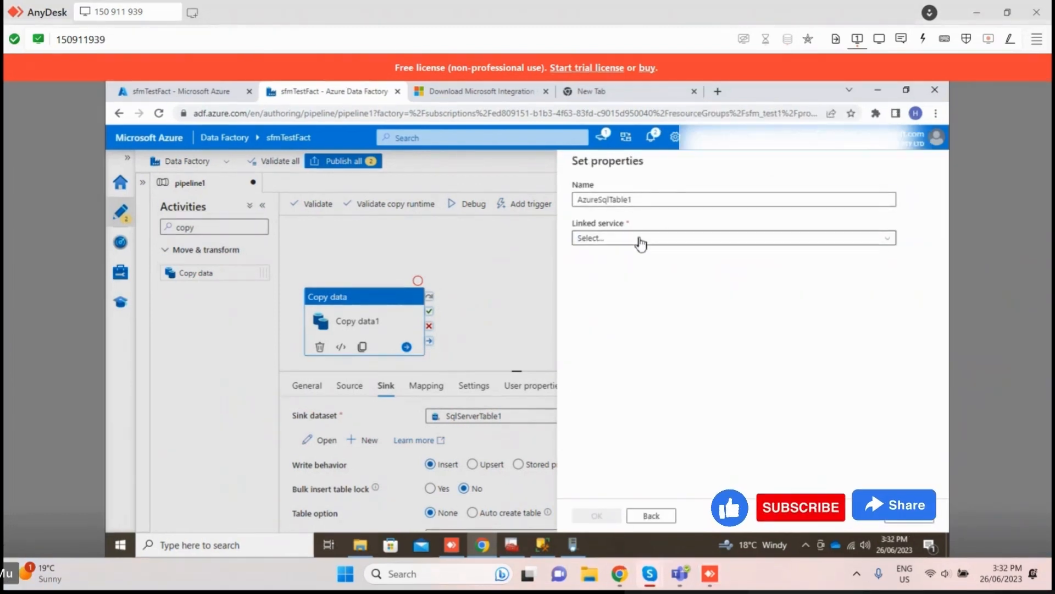
Step: Start a new linked service for the Azure SQL dataset, look over its connection settings and list the available servers
click(640, 242)
click(623, 282)
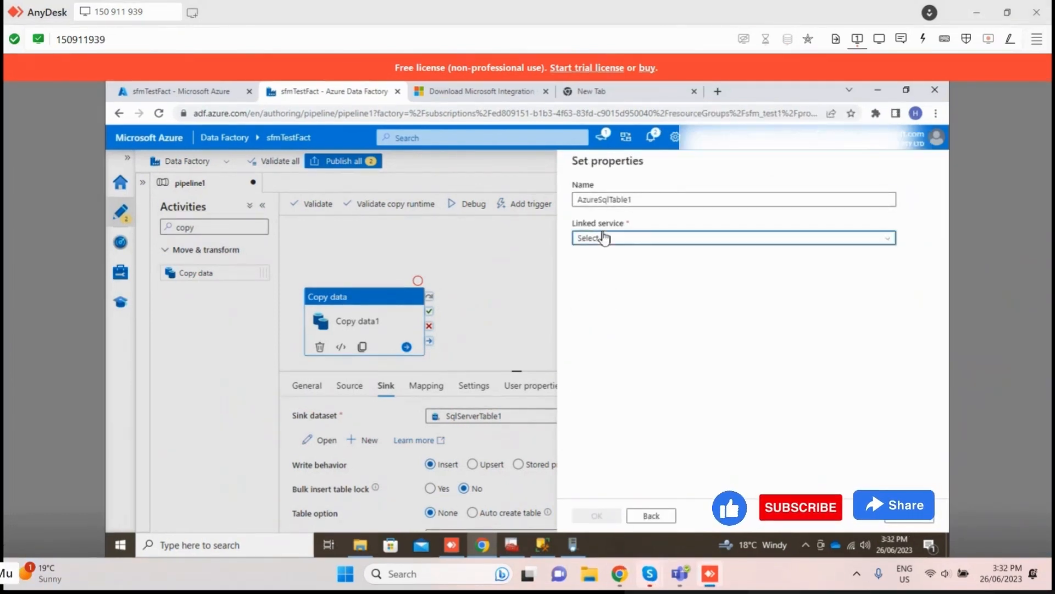
click(605, 238)
click(605, 297)
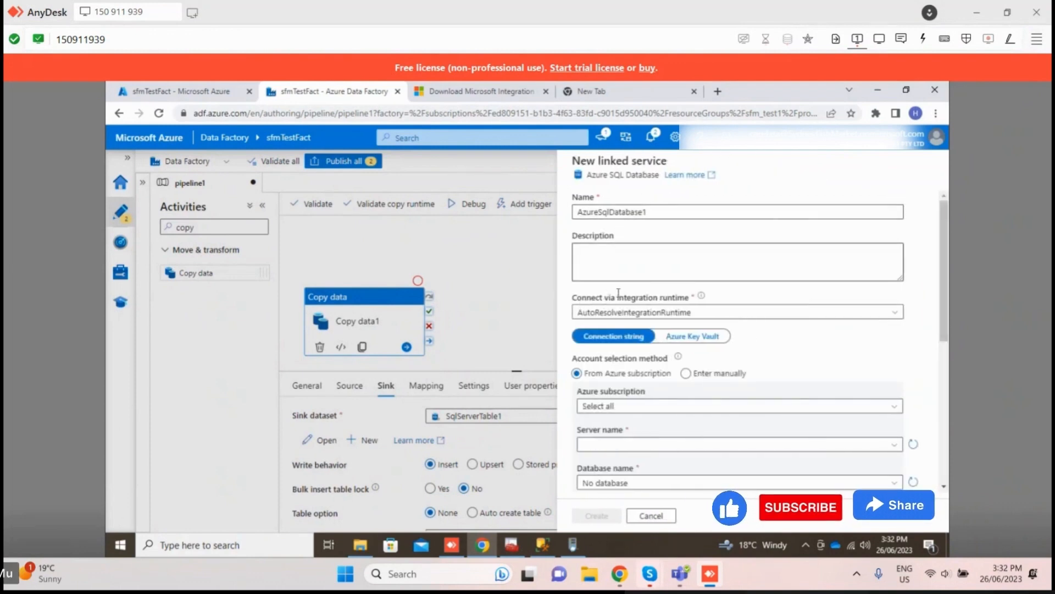
scroll(625, 410, down, 1)
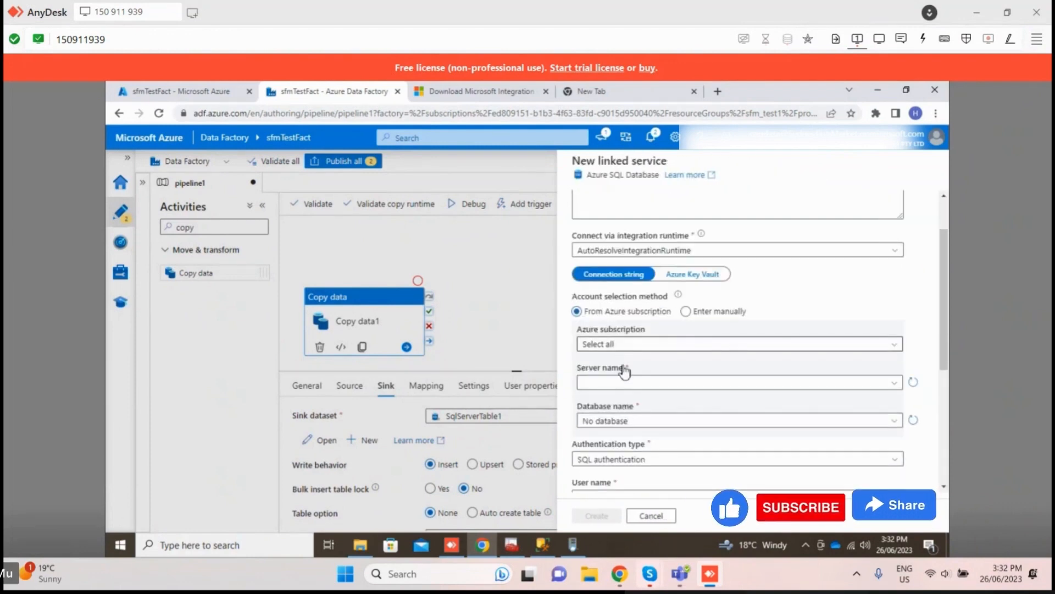
scroll(630, 407, down, 1)
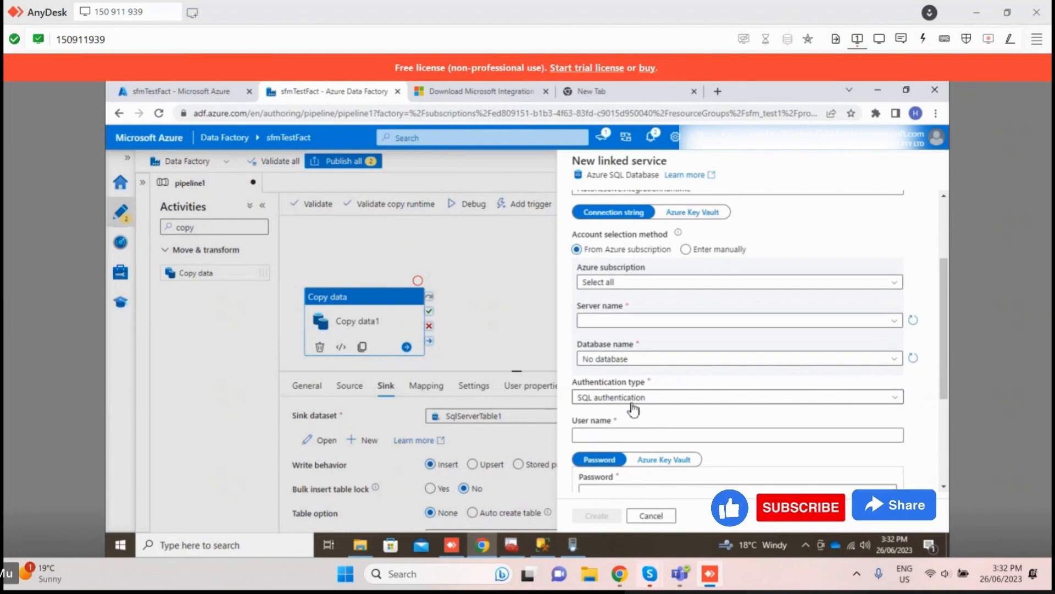
click(638, 320)
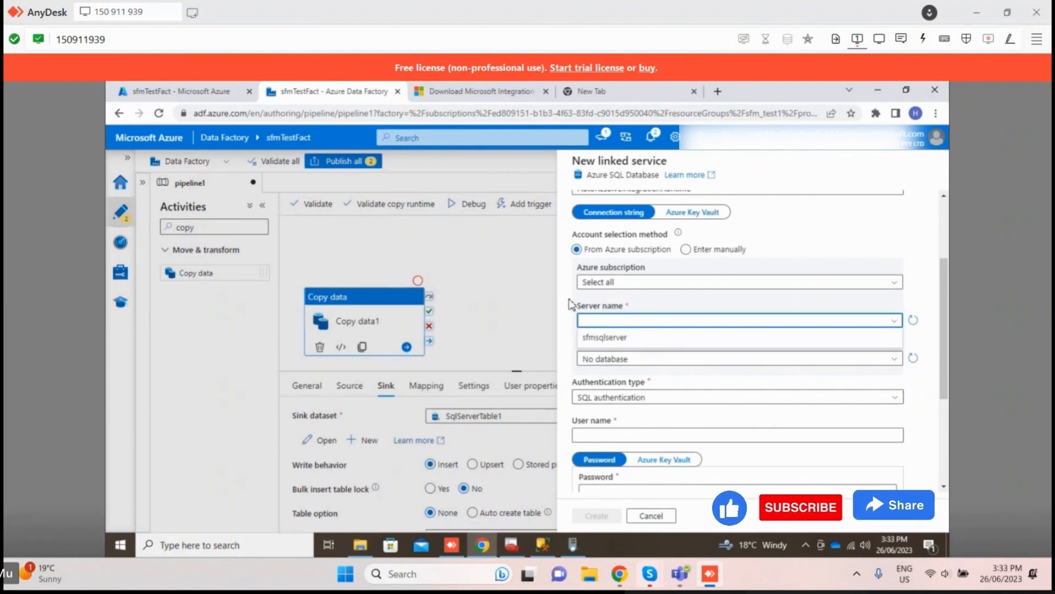
Step: In the Azure portal, open the SQL server sfmsqlserver from resource group sfm_test1 and copy its server admin name
click(176, 90)
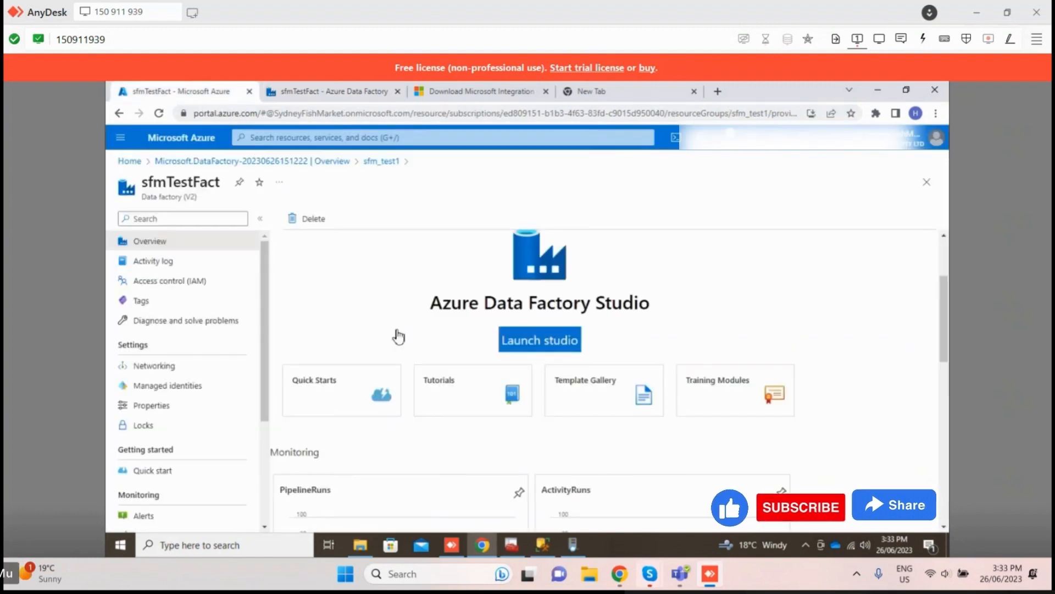
click(130, 162)
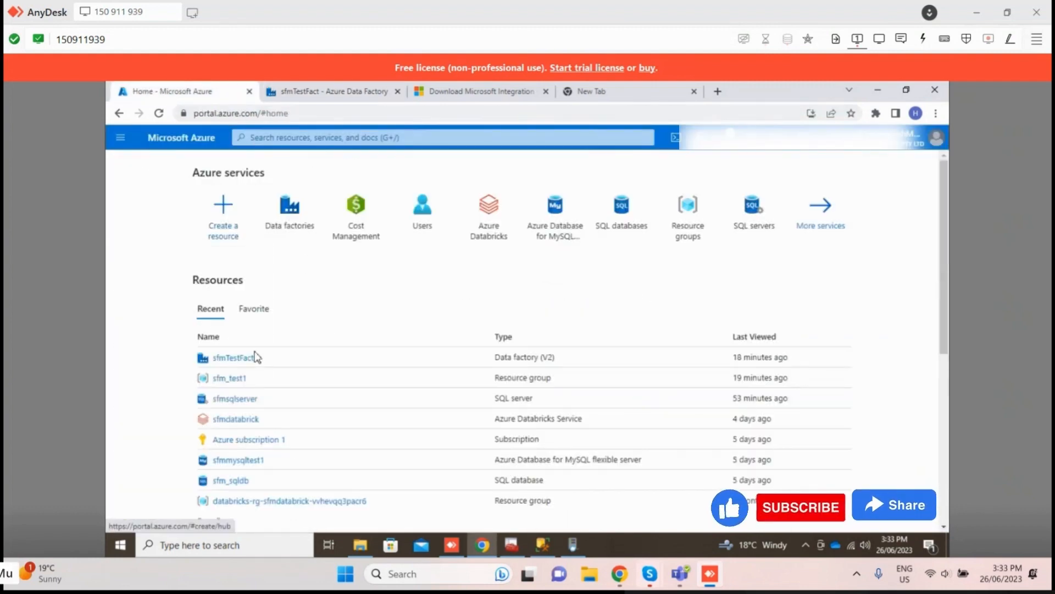
click(227, 378)
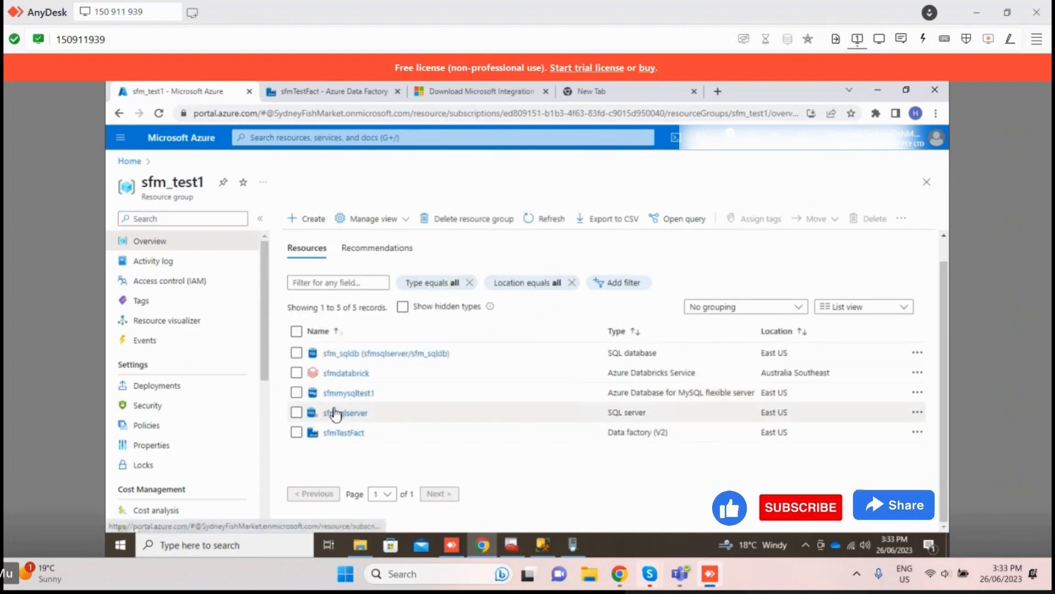
click(334, 413)
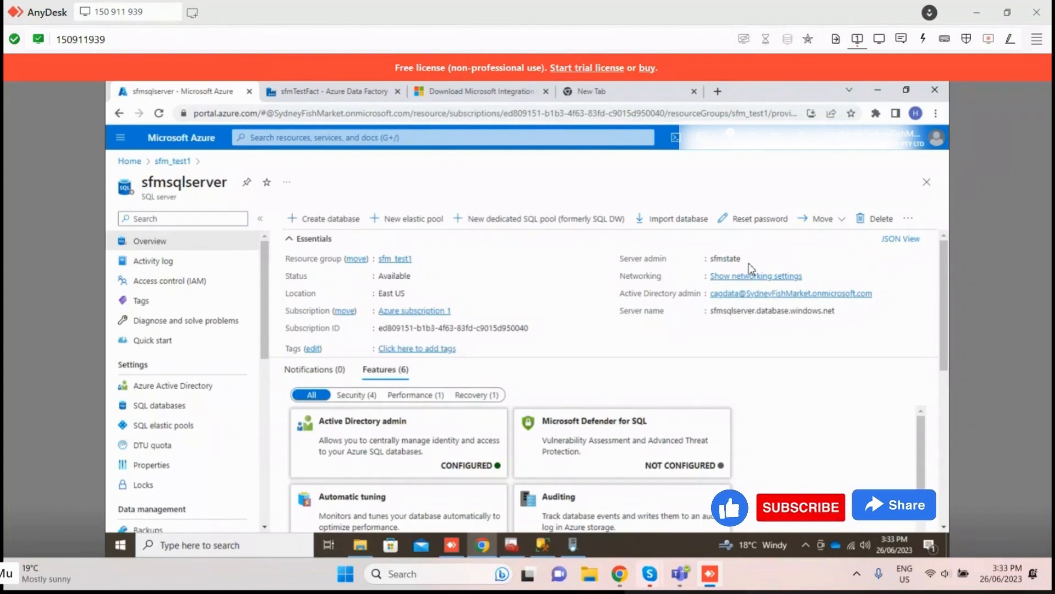
click(756, 263)
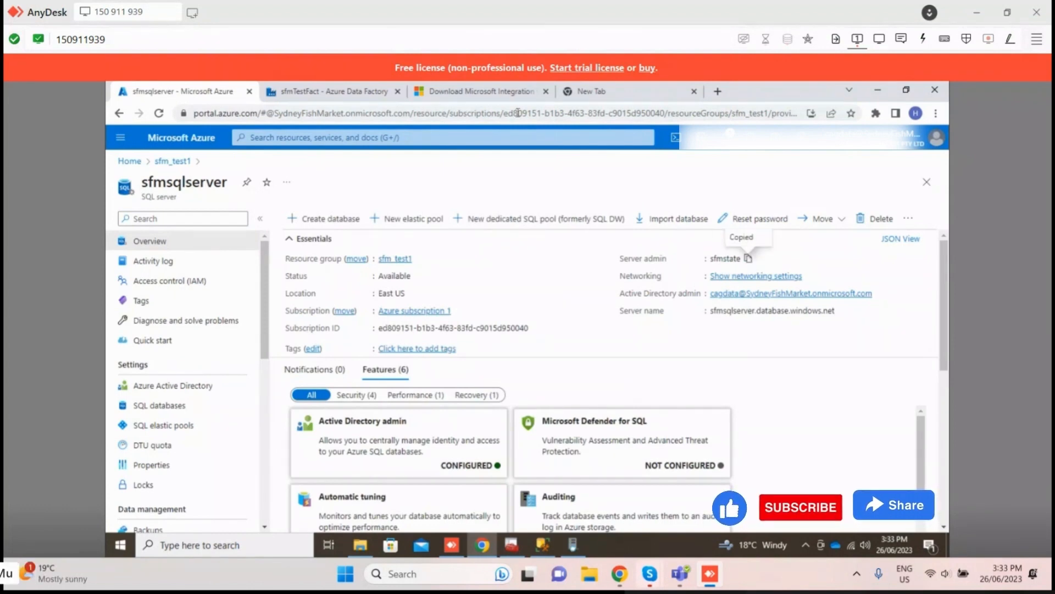
Step: Return to the data factory and choose sfmsqlserver as the new linked service's server name
click(334, 91)
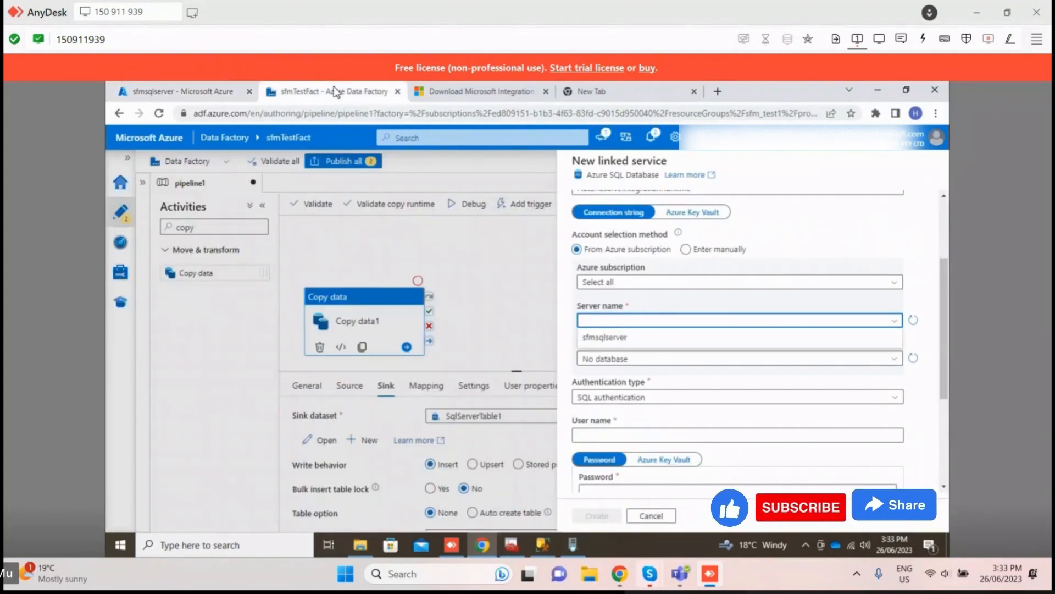
click(618, 337)
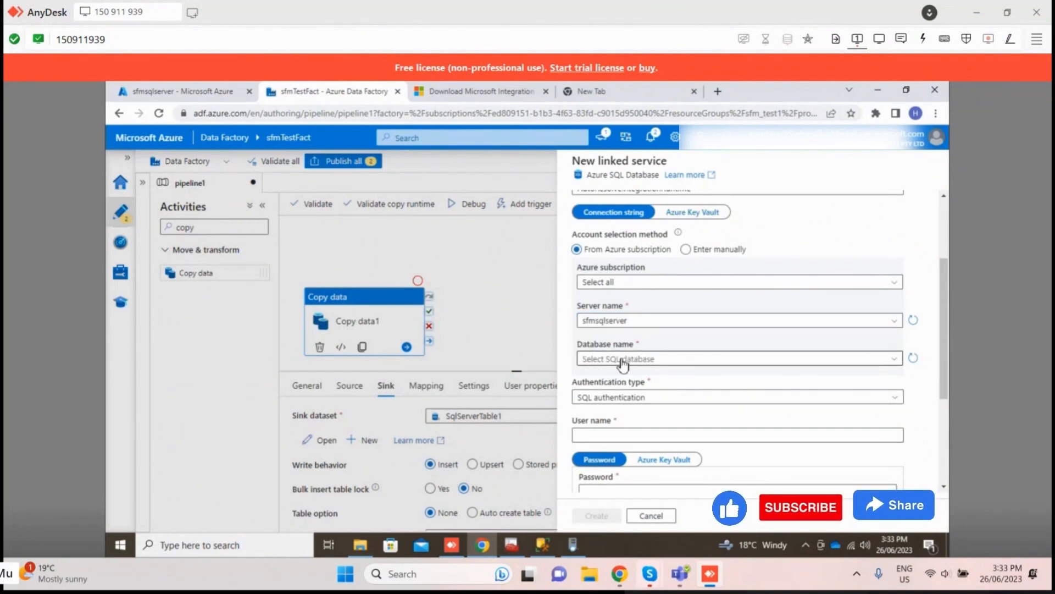
click(641, 324)
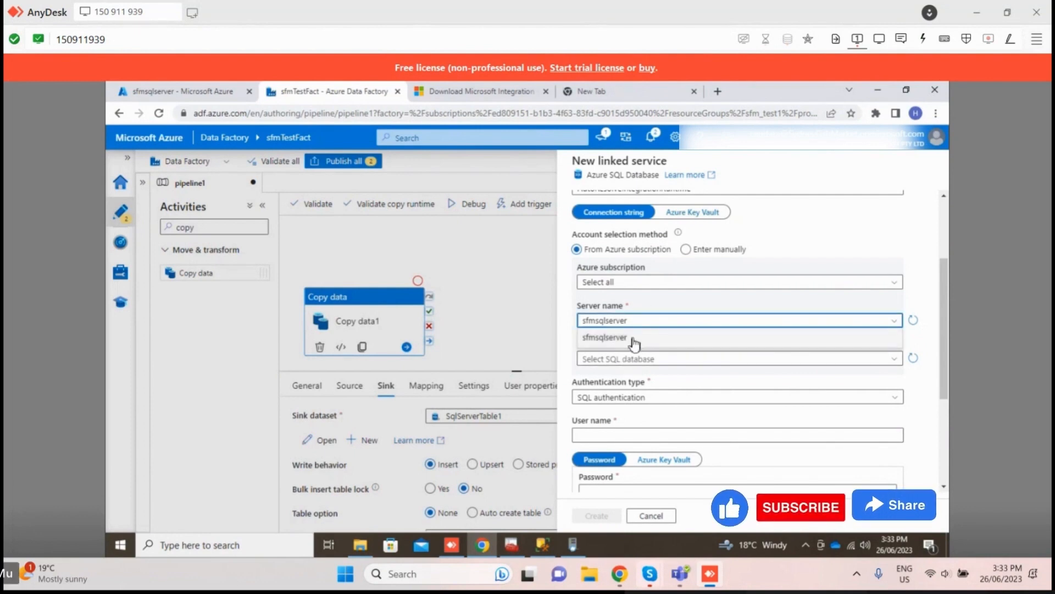
click(636, 337)
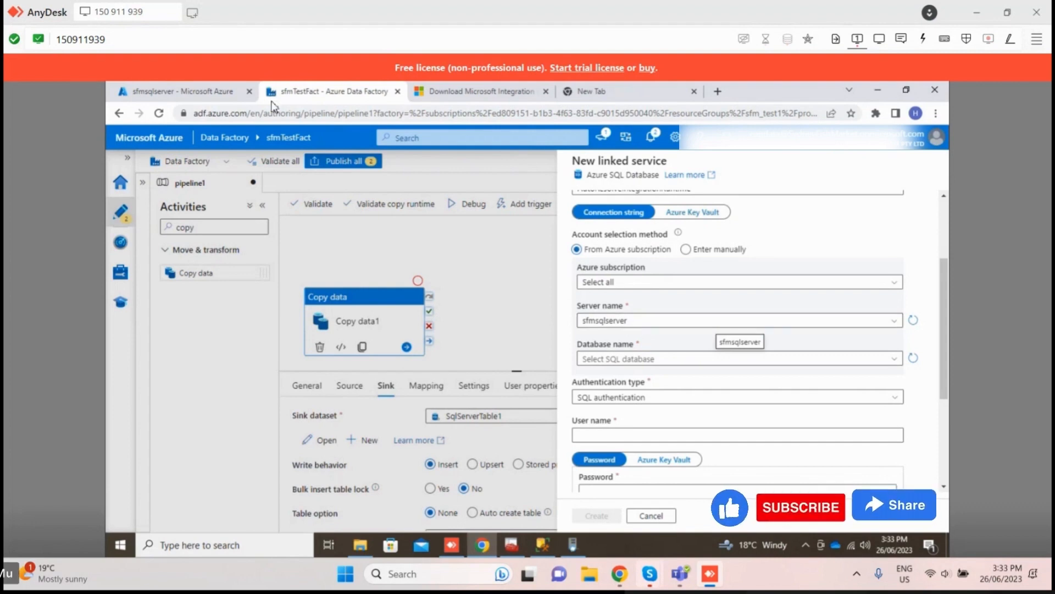
Step: Copy the full server name from the sfmsqlserver overview in the Azure portal and return to the linked service
click(217, 98)
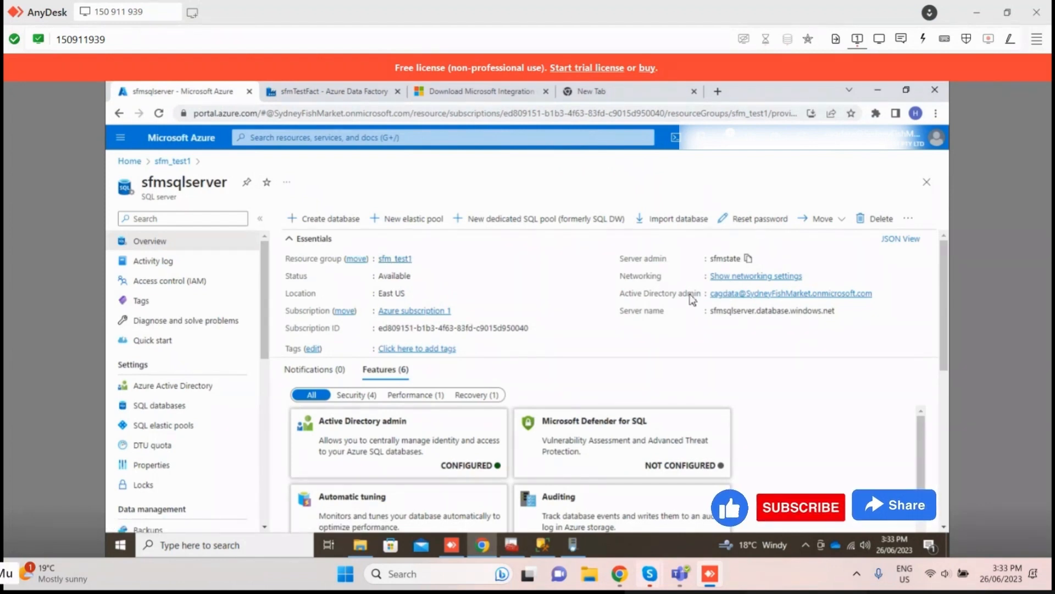
click(841, 311)
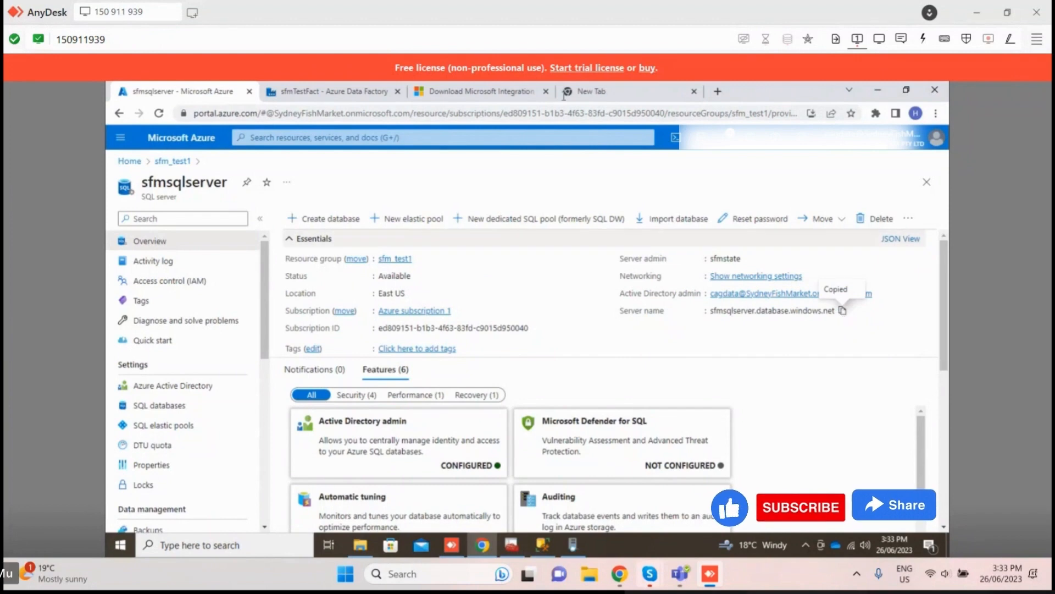
click(325, 91)
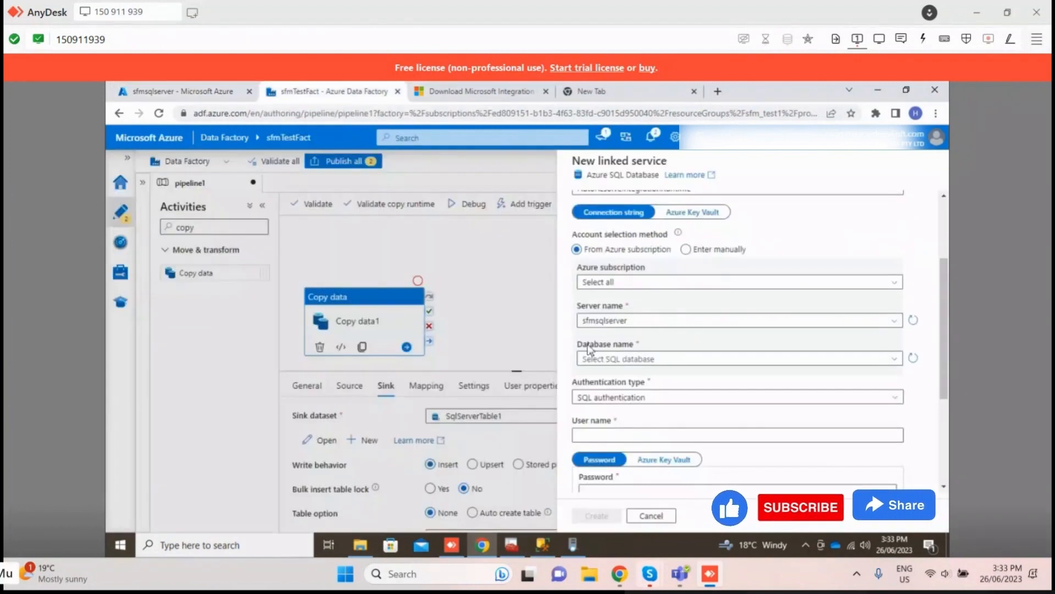
Step: Reselect sfmsqlserver as the server and choose sfm_sqldb as the linked service's database
click(638, 324)
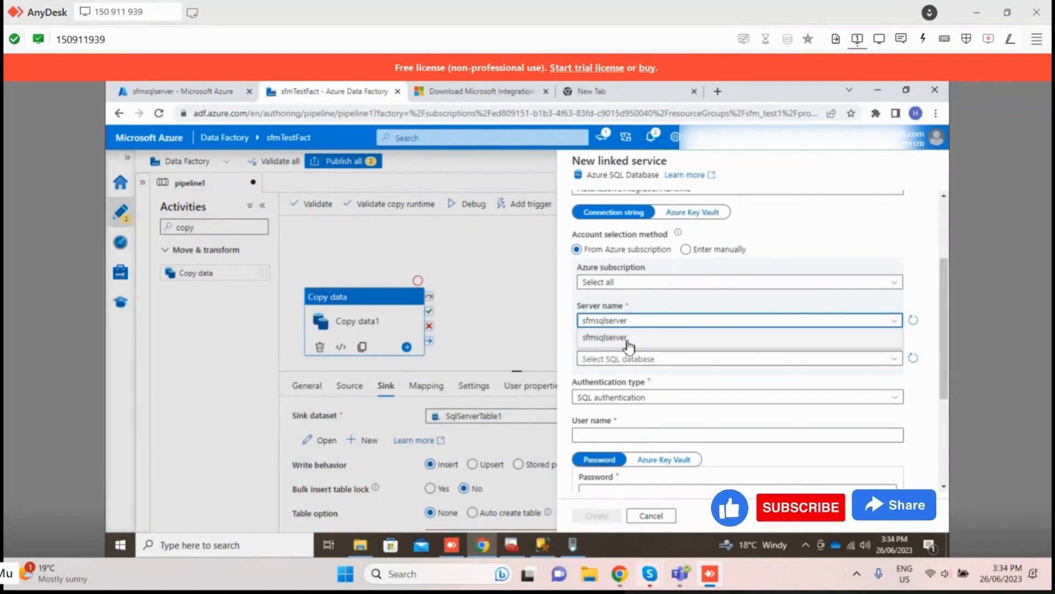
click(628, 339)
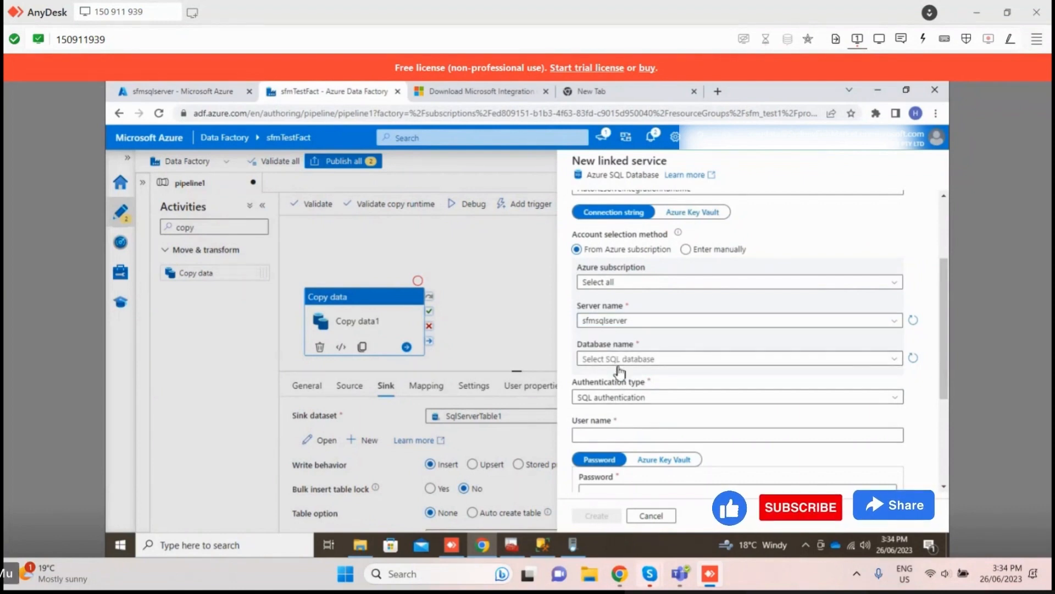
click(619, 365)
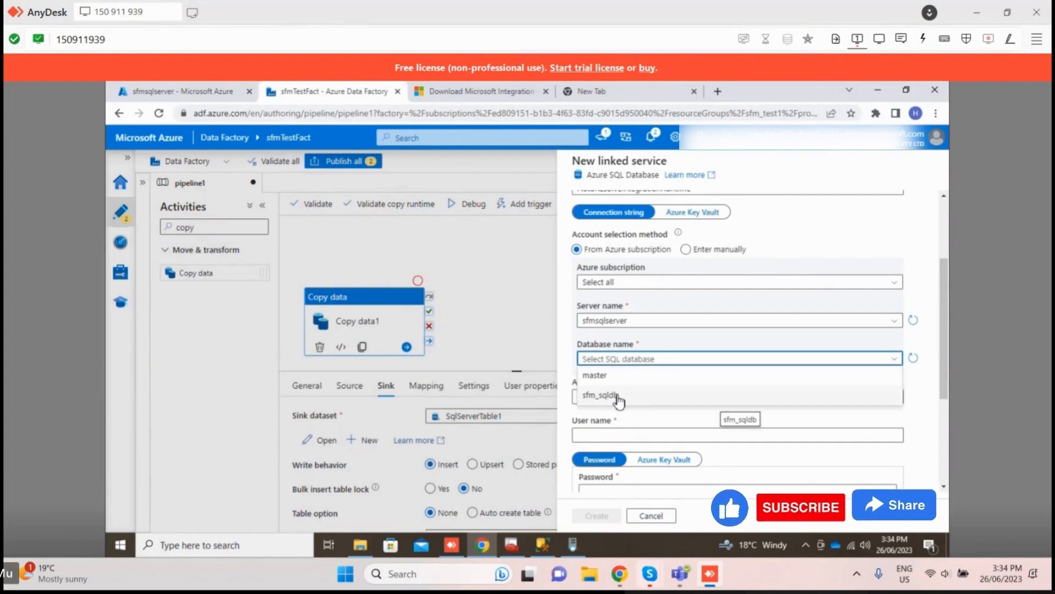
click(619, 396)
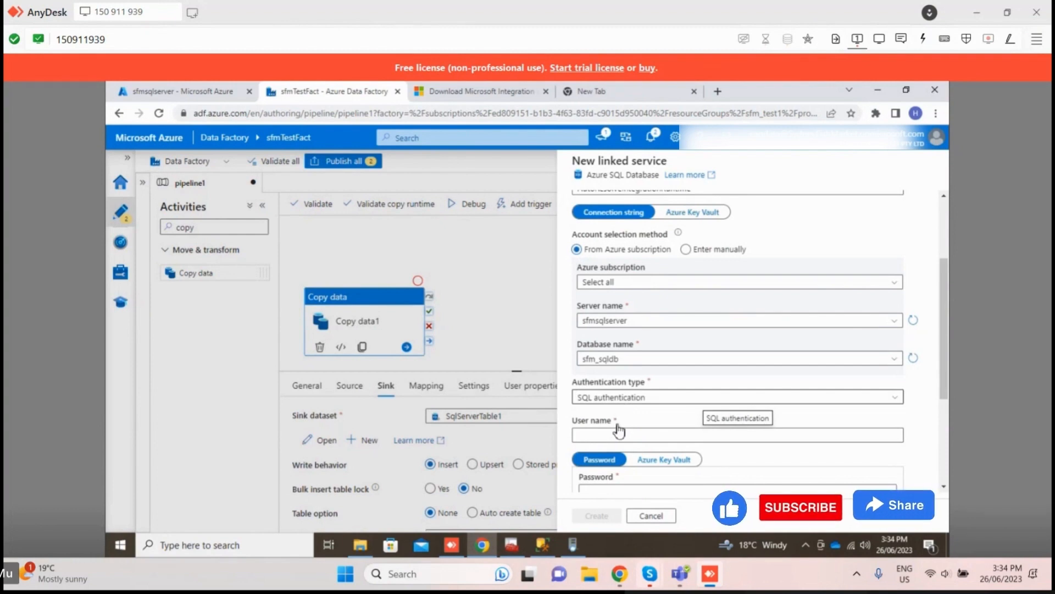
Step: Try sfmsqlserver as the linked service's user name, and clear the field again
click(164, 91)
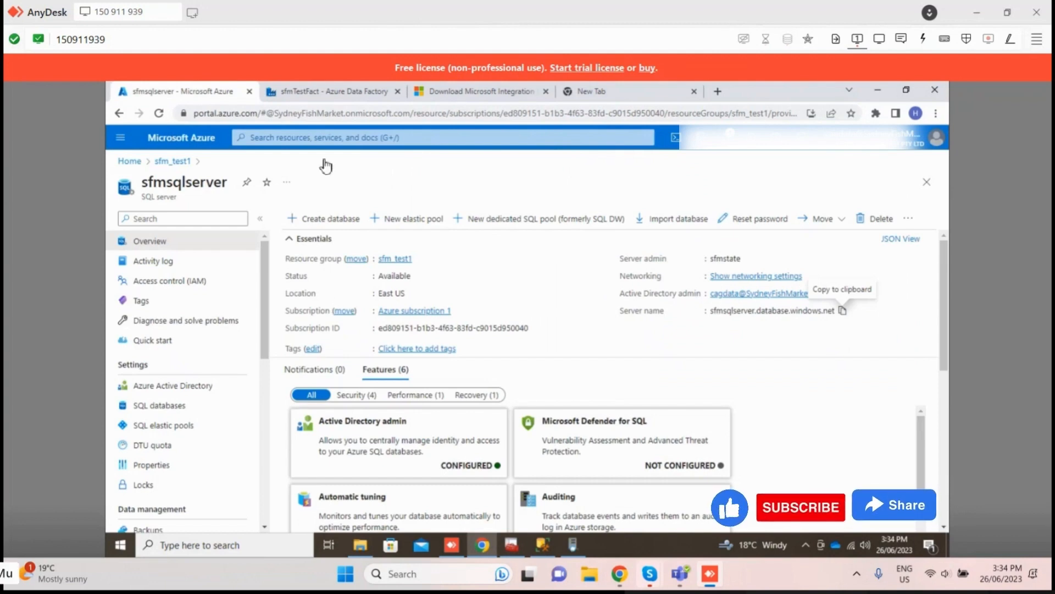
click(329, 91)
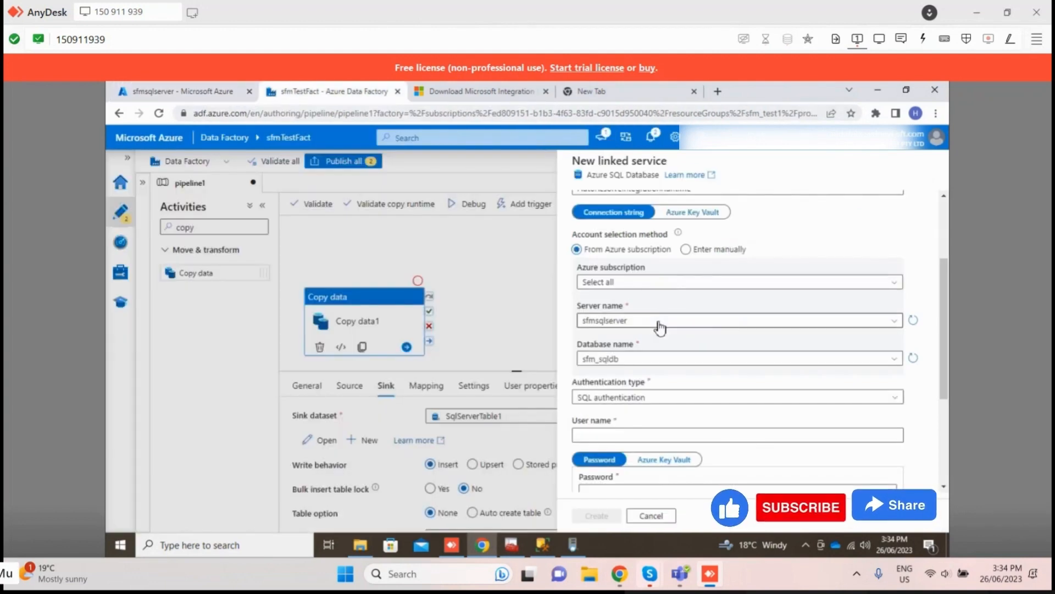
click(622, 434)
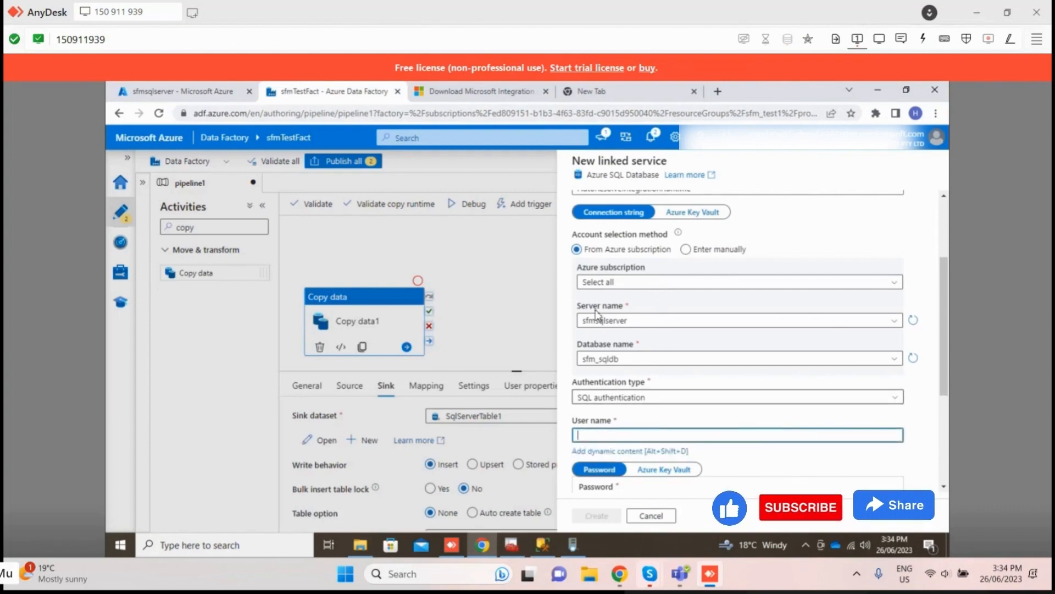
click(636, 321)
click(611, 434)
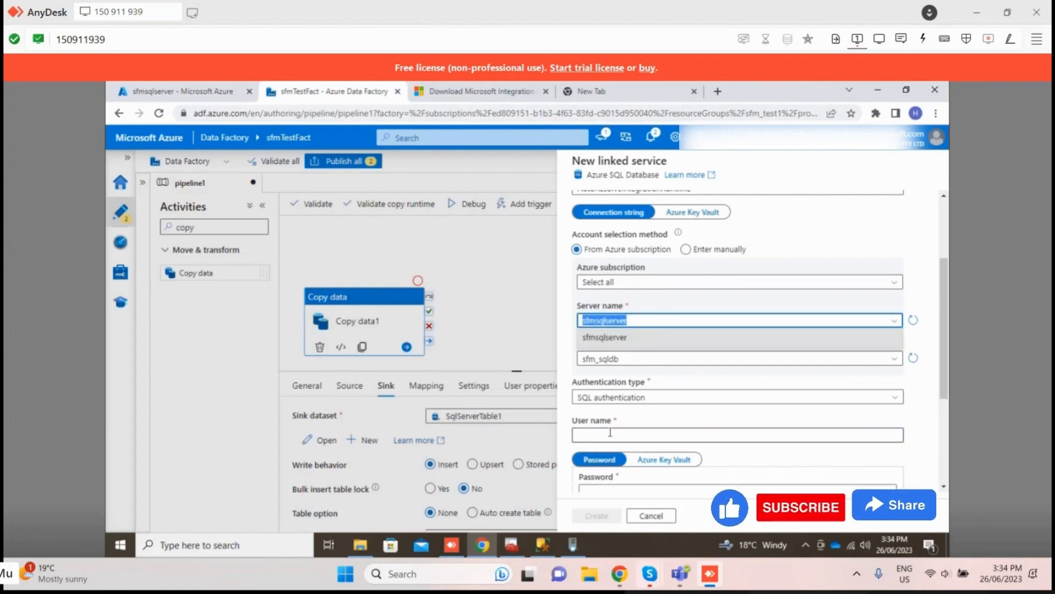
key(ctrl+v)
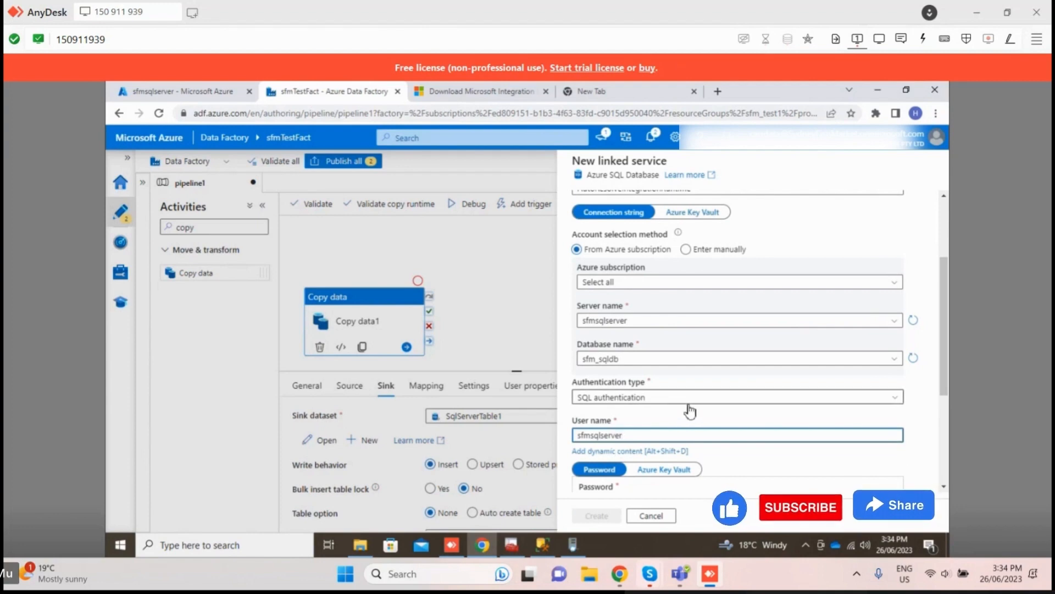
key(BackSpace)
key(BackSpace)
key(BackSpace)
key(BackSpace)
key(BackSpace)
key(BackSpace)
key(BackSpace)
key(BackSpace)
key(BackSpace)
key(BackSpace)
key(BackSpace)
key(BackSpace)
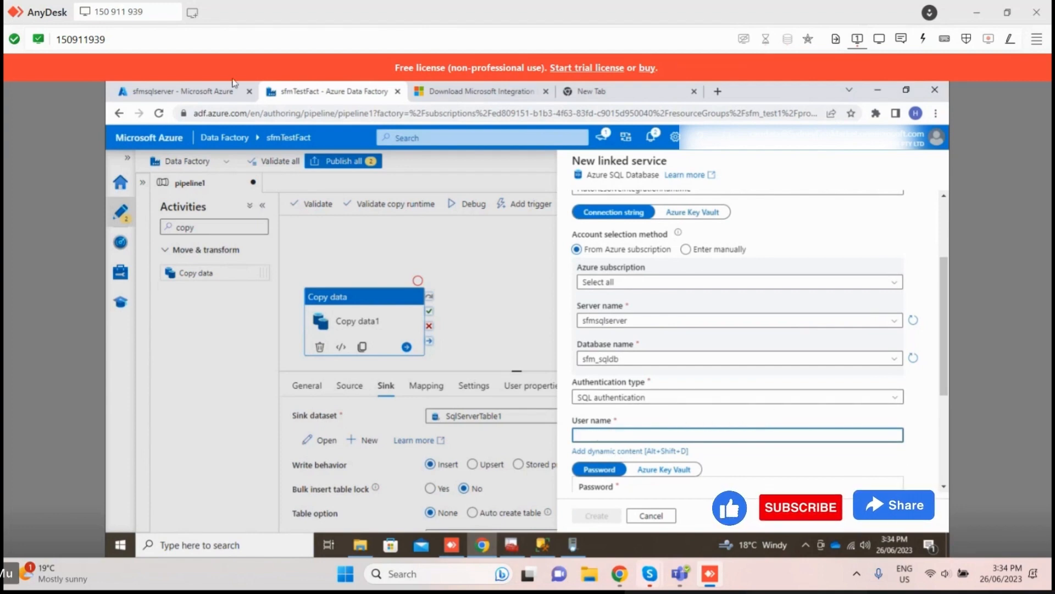
Step: Copy the server admin name from the sfmsqlserver overview in the Azure portal
click(193, 96)
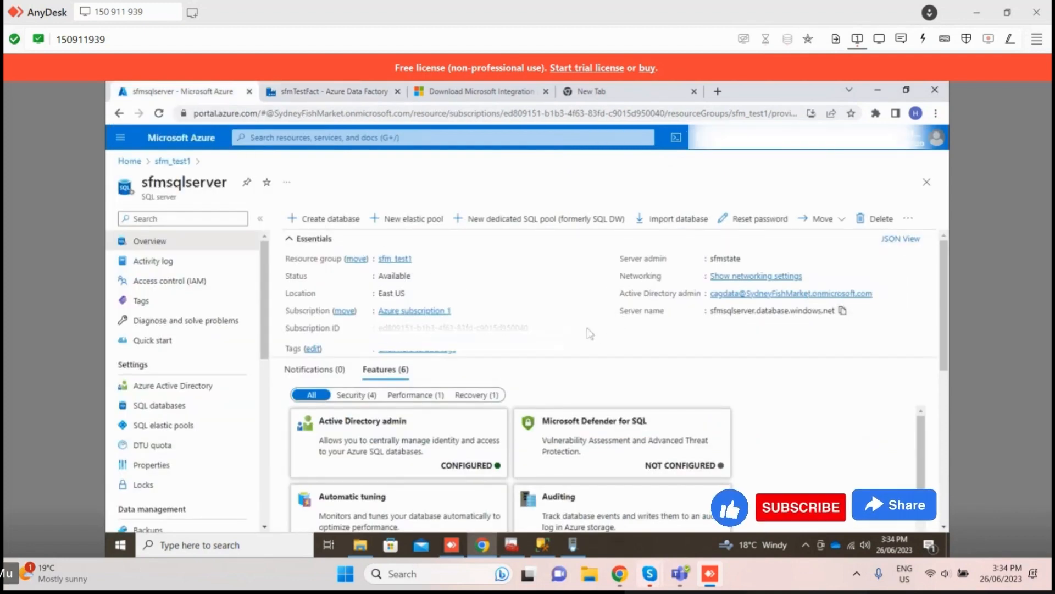
mouse_move(366, 547)
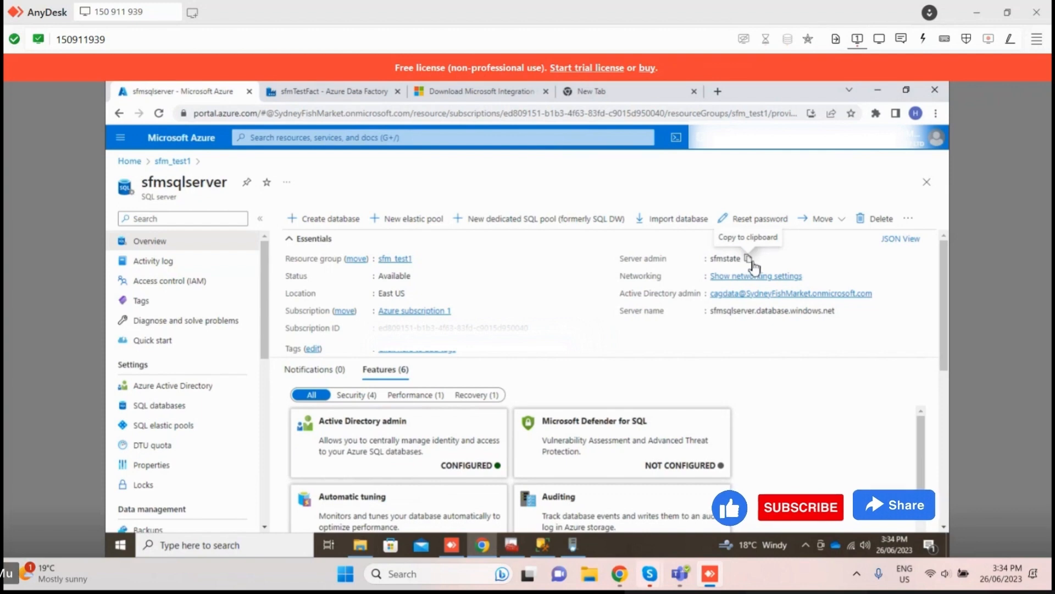
click(749, 261)
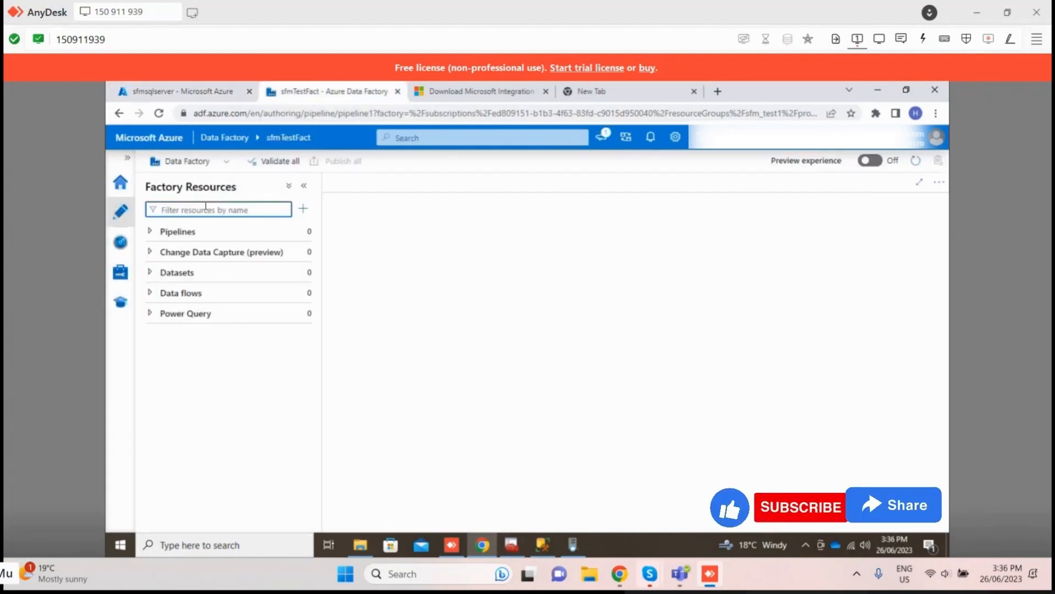
Step: Filter the factory resources by pipeline and create a new pipeline
text(pipeline)
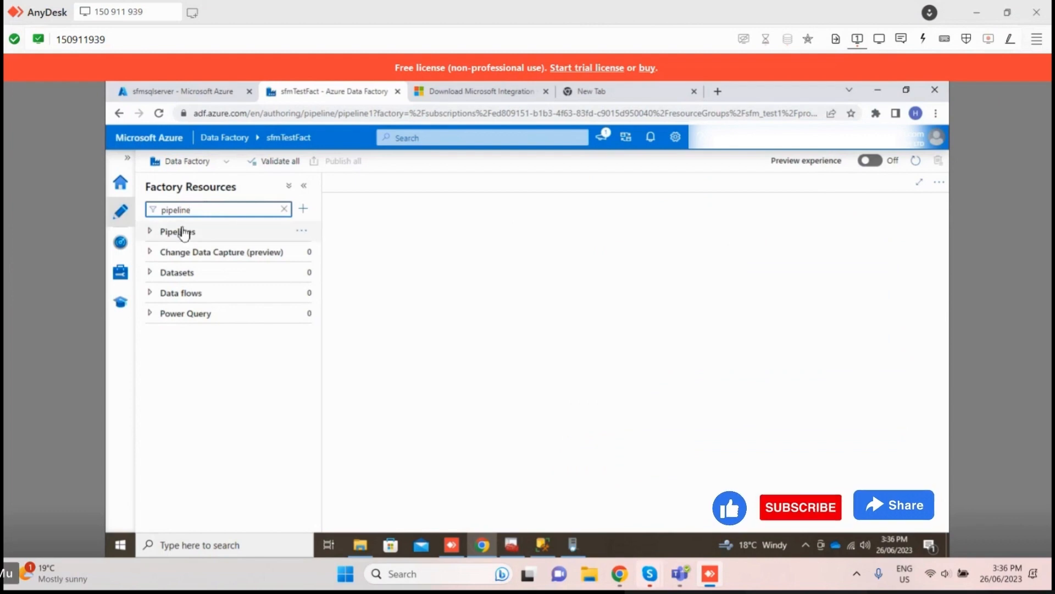
click(204, 233)
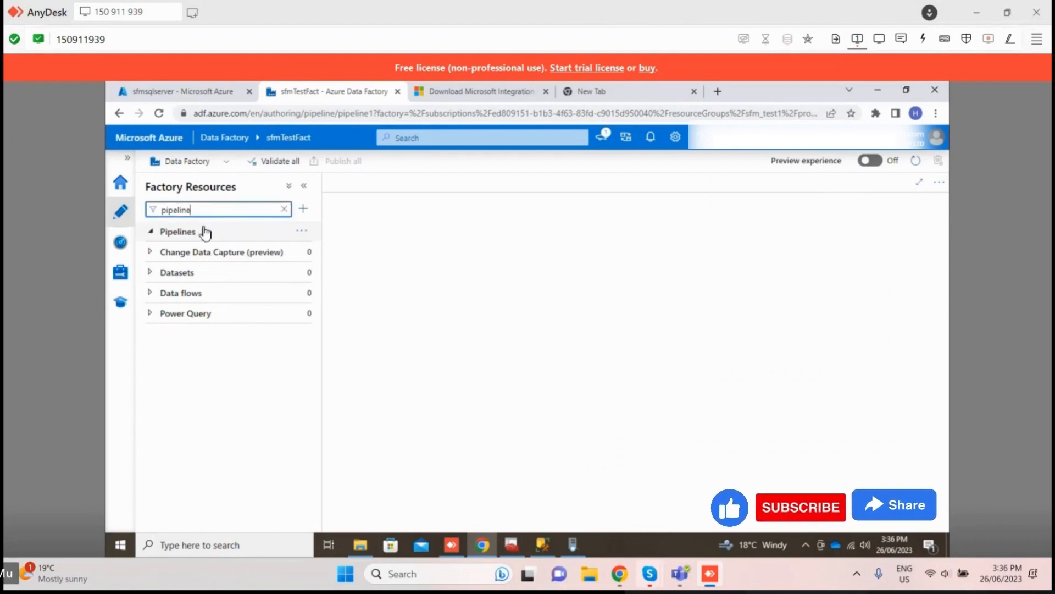
click(205, 231)
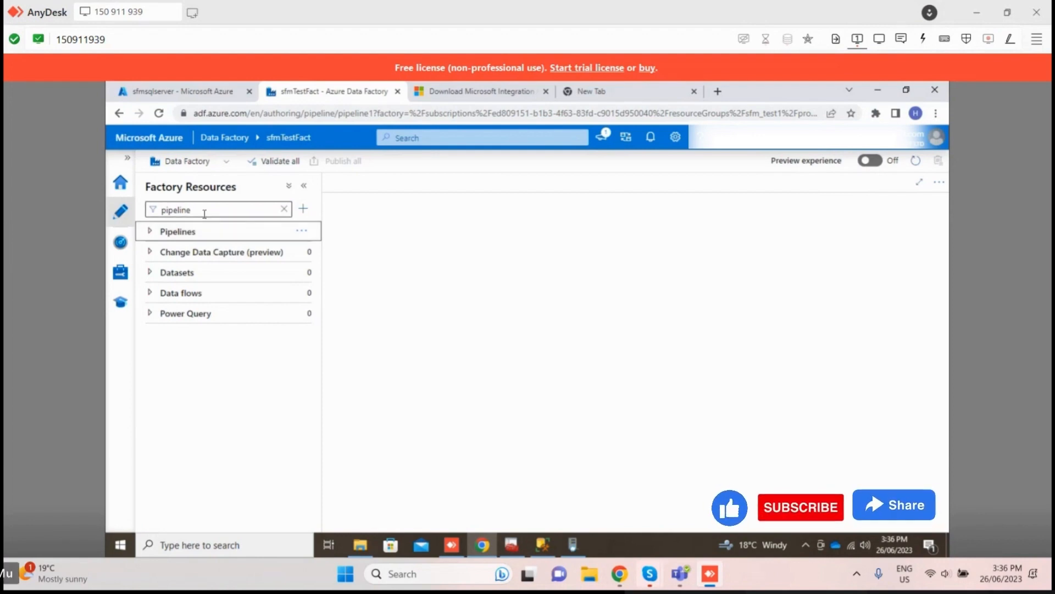
click(303, 237)
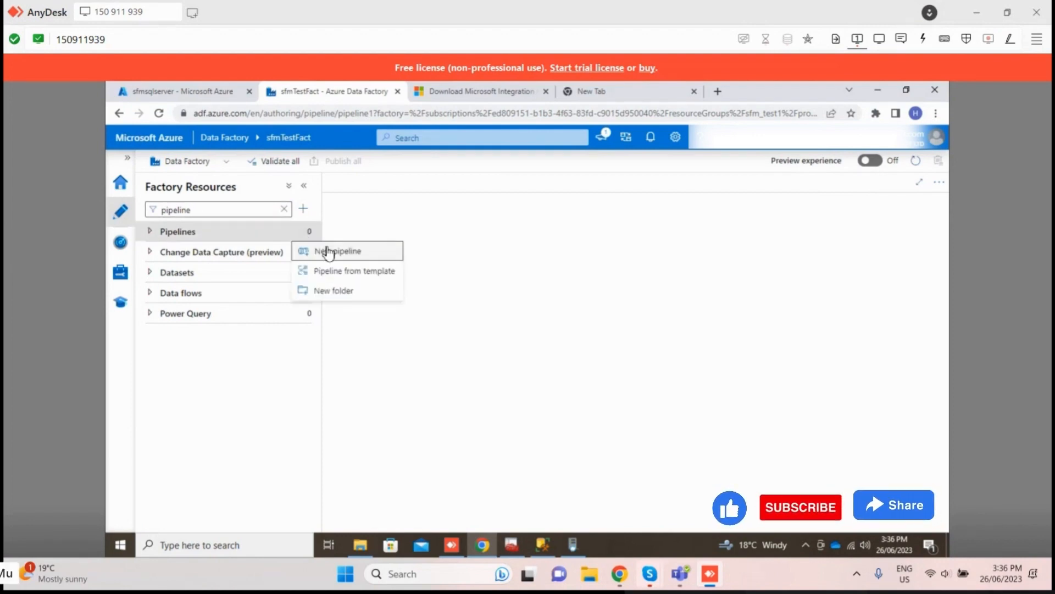
click(321, 249)
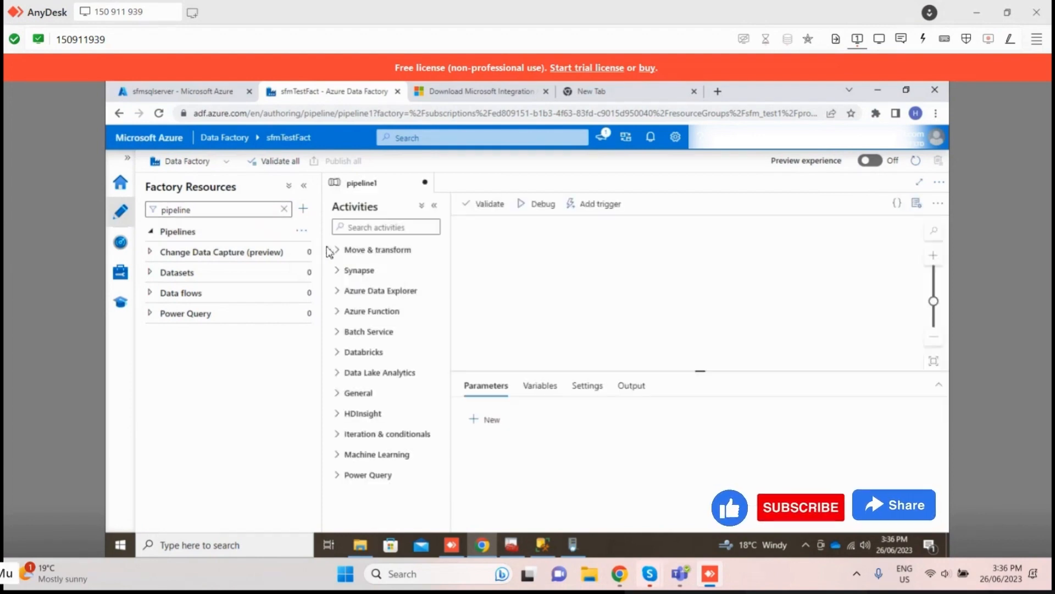
Step: Search the activities for copy and place a Copy data activity on the pipeline canvas
click(304, 186)
click(197, 228)
text(pie)
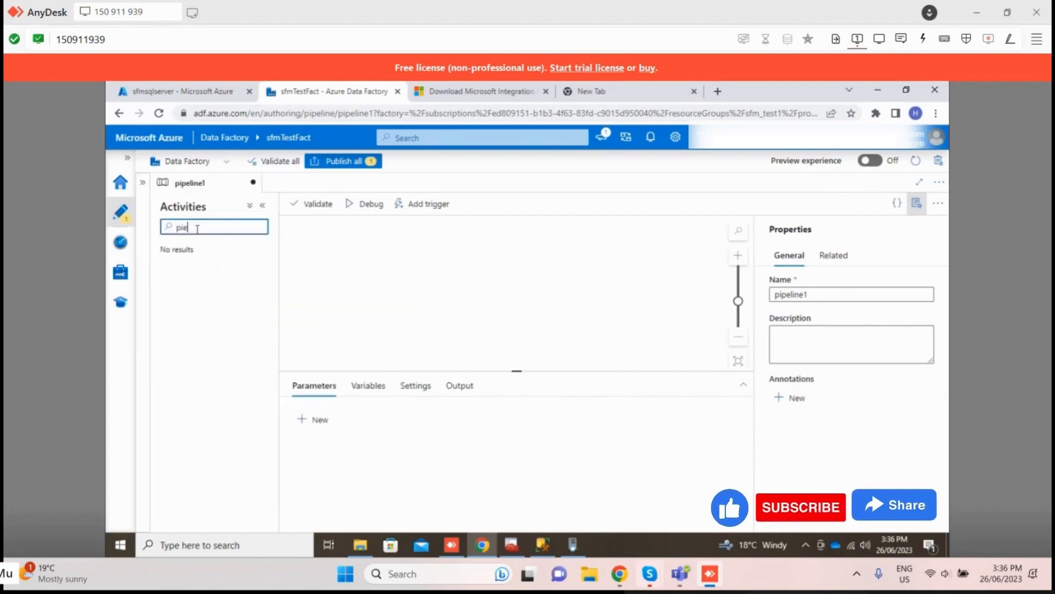
text(p)
key(BackSpace)
key(BackSpace)
key(BackSpace)
key(BackSpace)
text(copy)
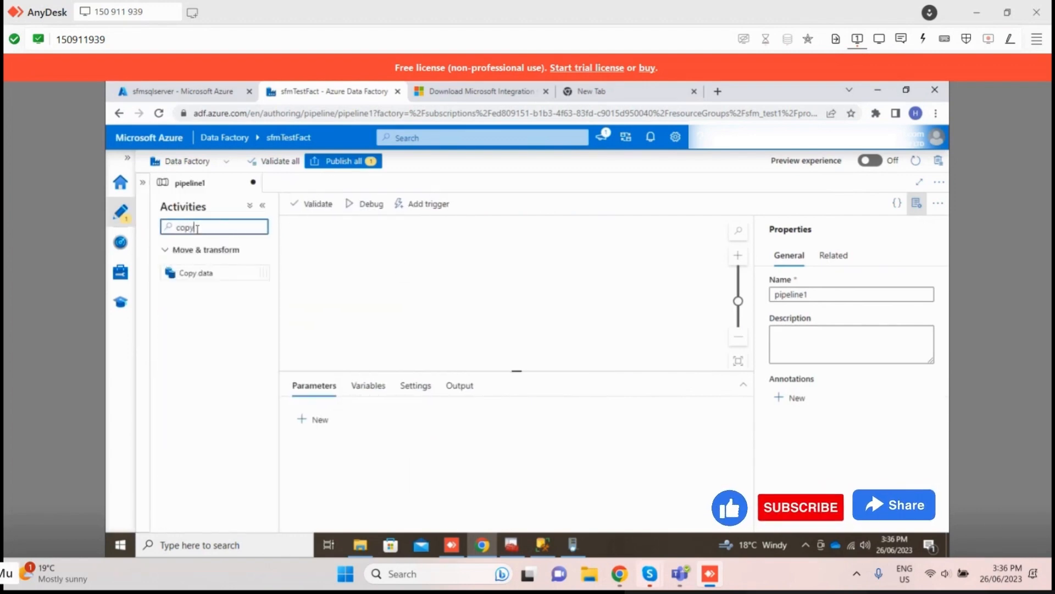
drag(199, 268, 357, 279)
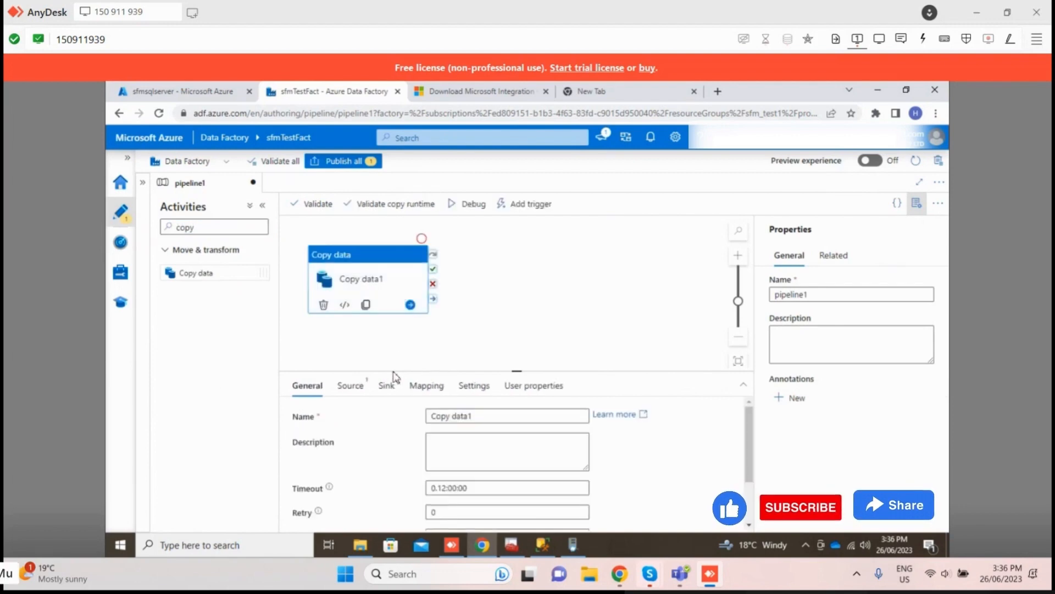
Step: Start a new source dataset for the copy activity, using SQL server as its data store
click(363, 392)
click(470, 419)
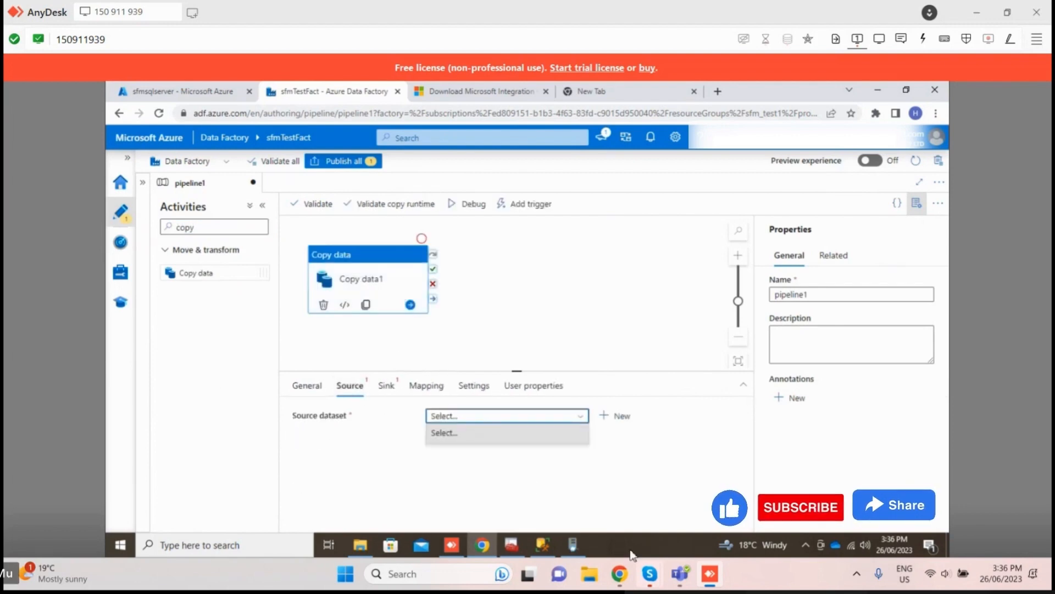
click(618, 416)
click(648, 237)
text(sql)
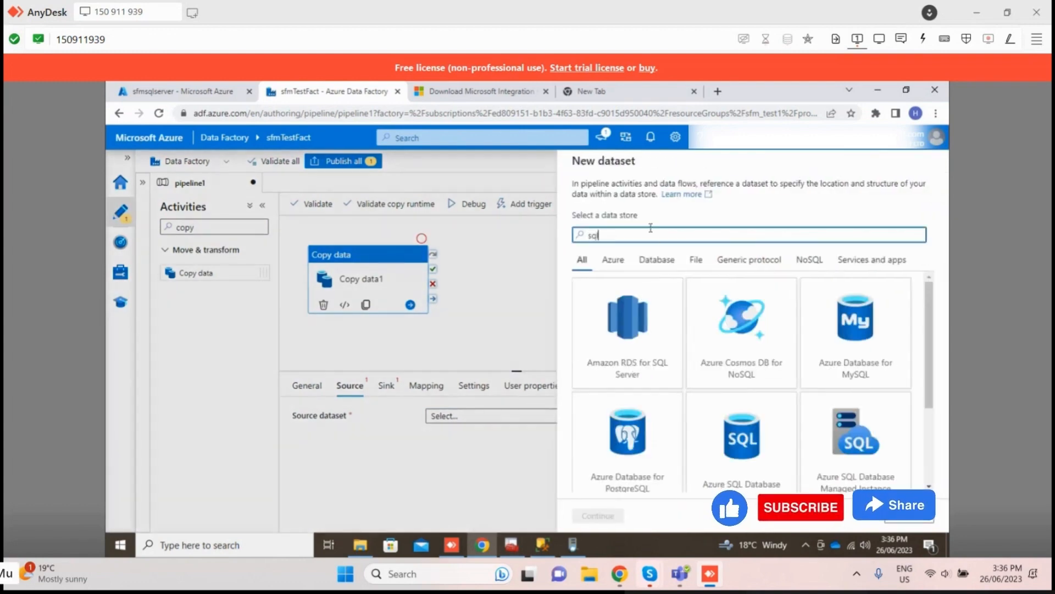
scroll(862, 426, down, 2)
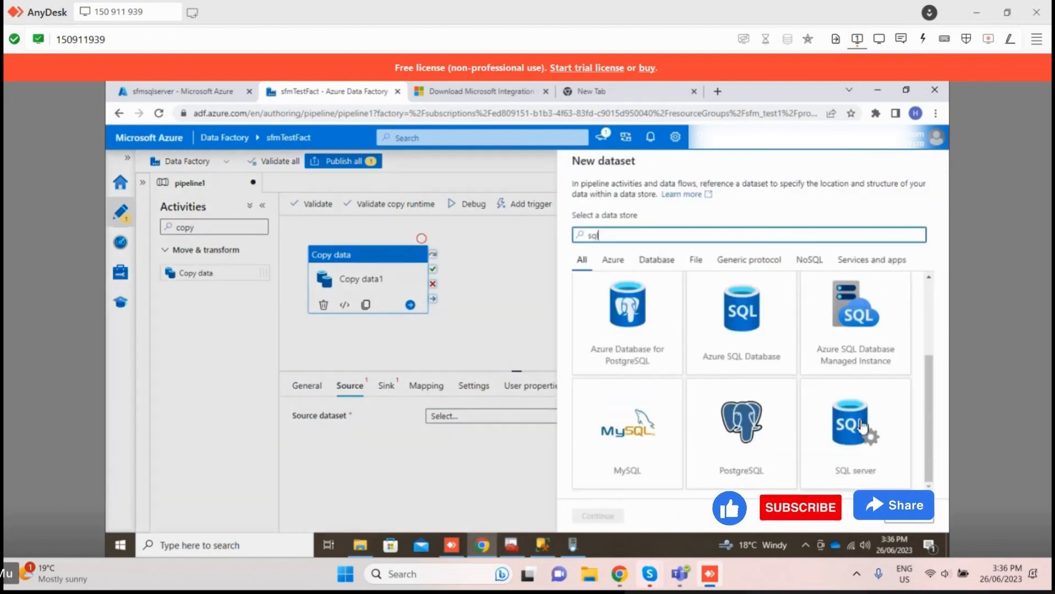
click(862, 426)
click(607, 516)
Step: Create the source dataset with linked service SqlServer1 and table dbo.View_sale
click(604, 238)
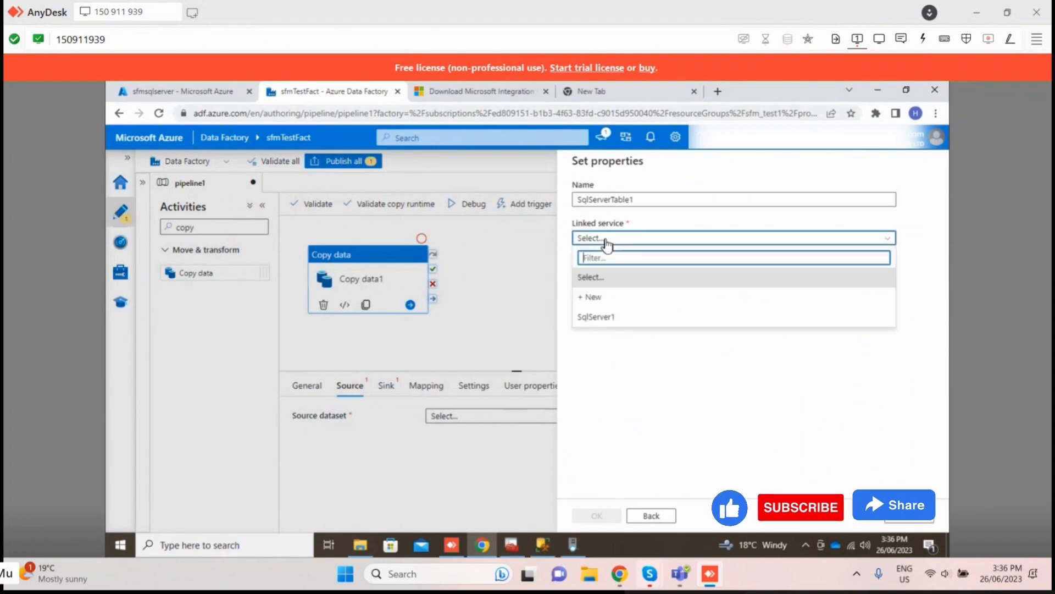
click(624, 315)
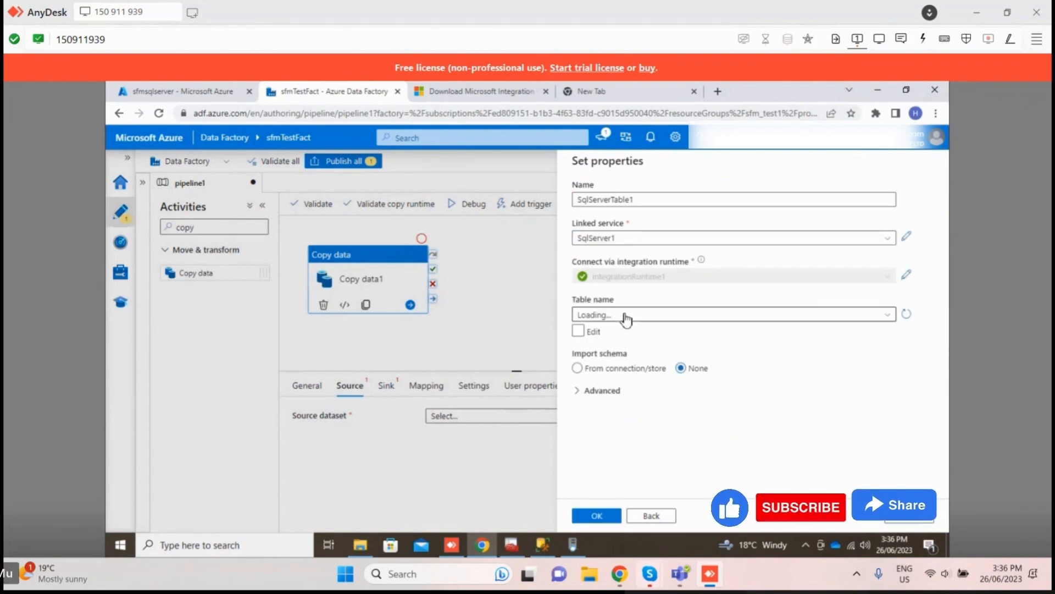
click(627, 316)
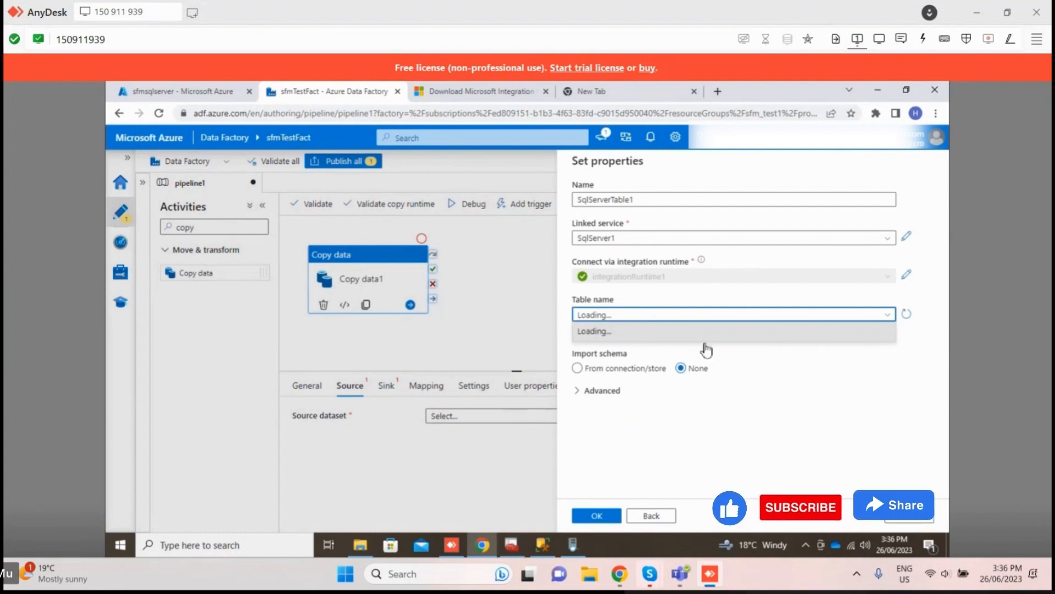
click(616, 314)
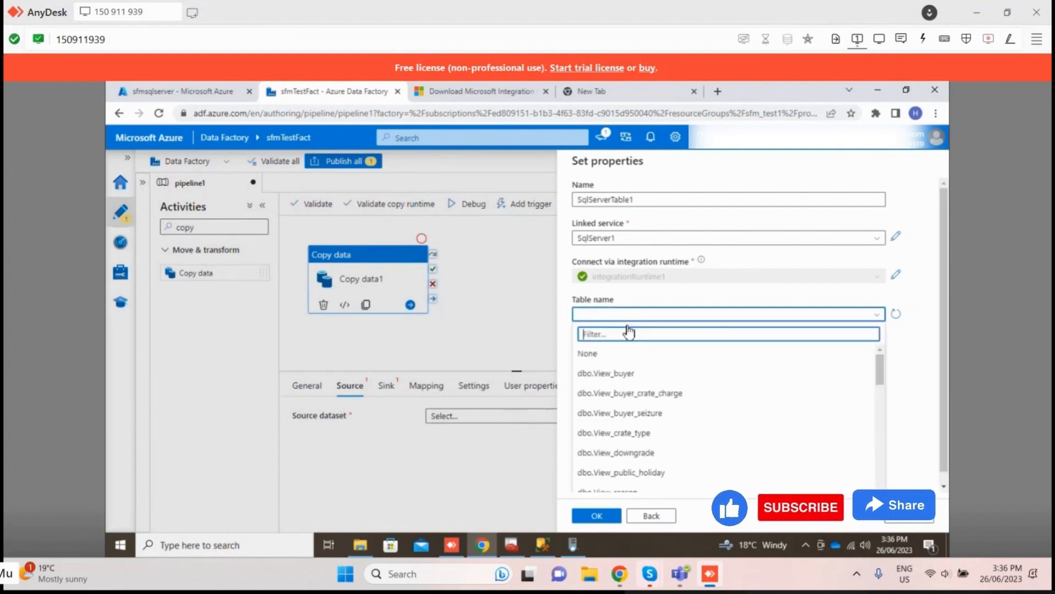
scroll(641, 422, down, 3)
click(648, 473)
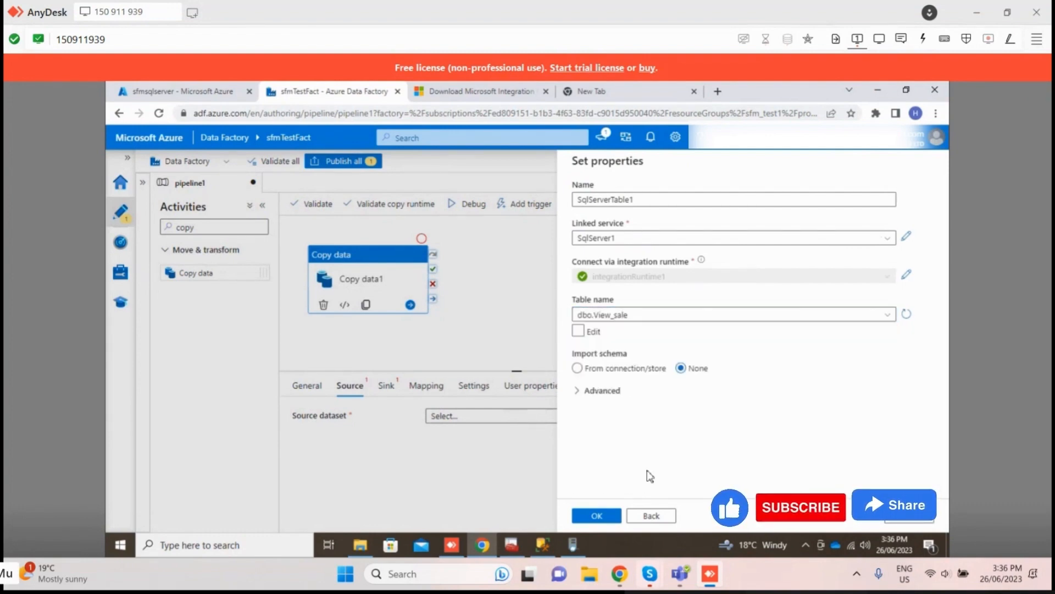
click(606, 515)
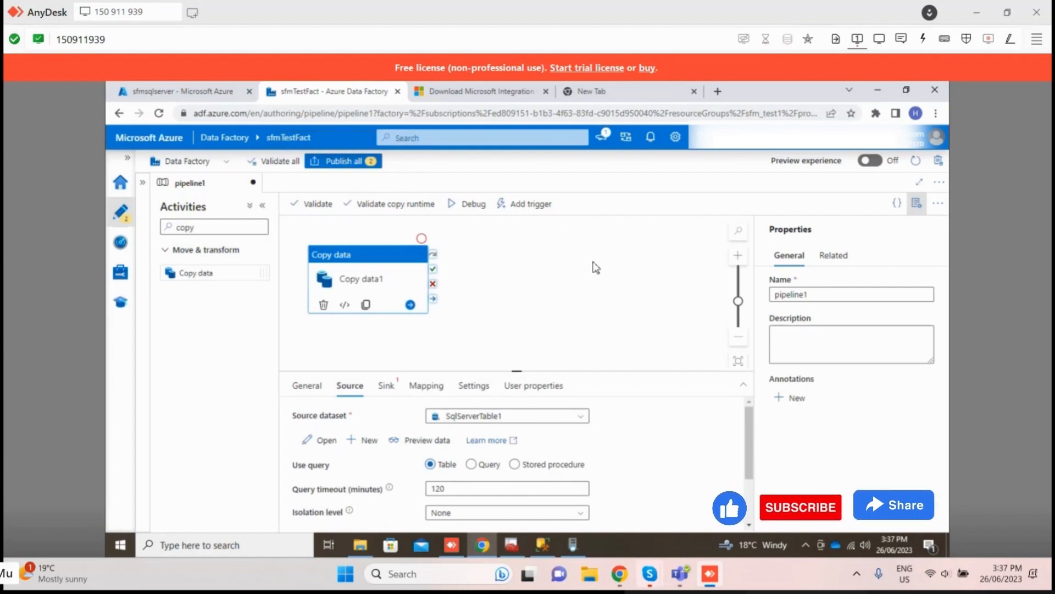
Step: Choose SqlServerTable1 as the copy activity's sink dataset and look through the sink options
click(388, 386)
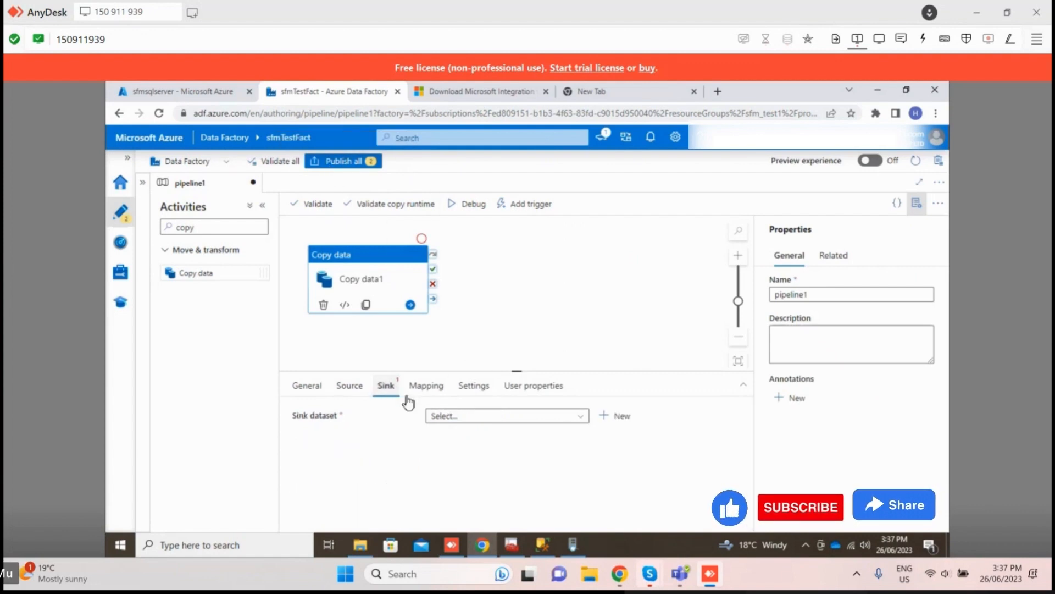
click(460, 420)
click(468, 454)
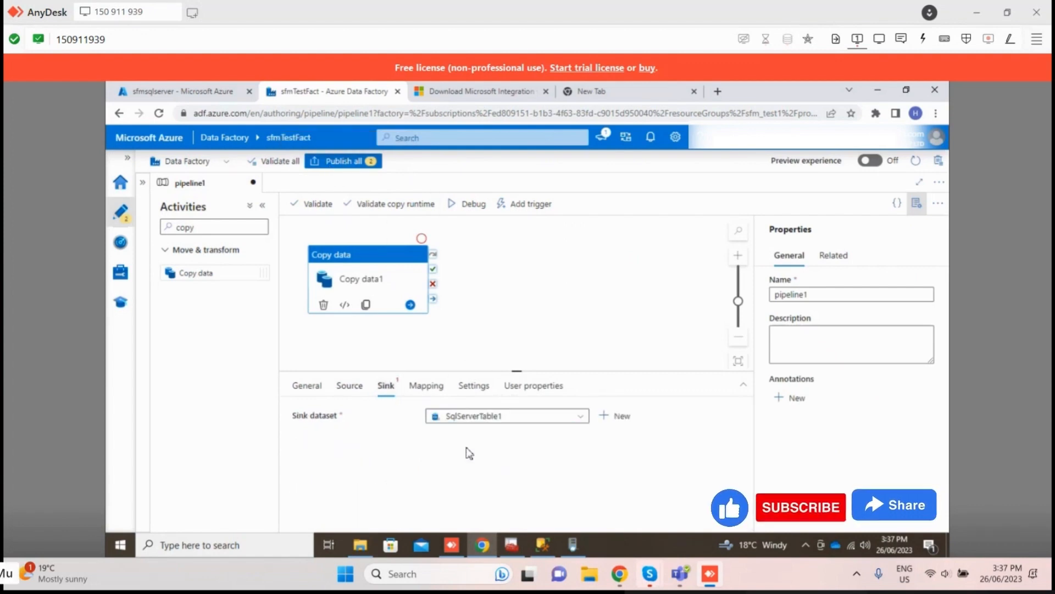
scroll(398, 448, down, 2)
scroll(399, 451, up, 2)
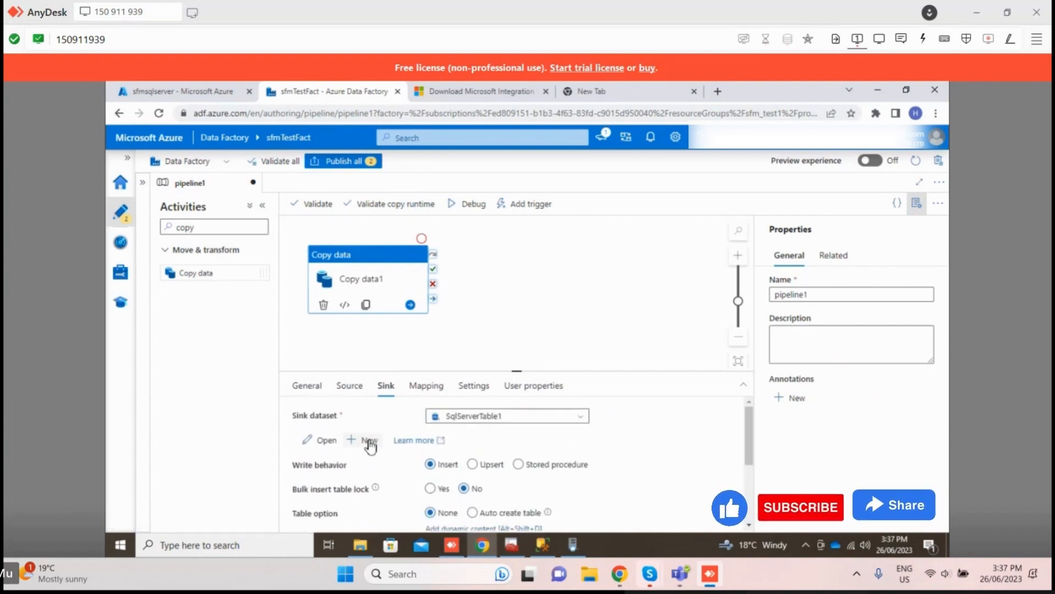
click(502, 419)
Step: Start a new sink dataset, searching the data stores for azure sql and choosing Azure SQL Database
click(363, 439)
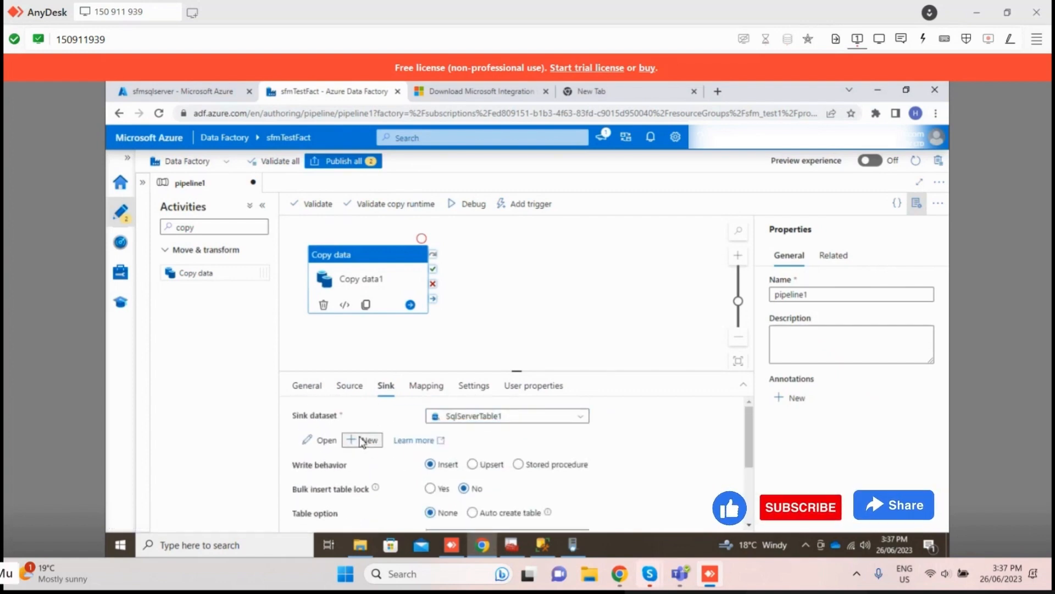
text(sql)
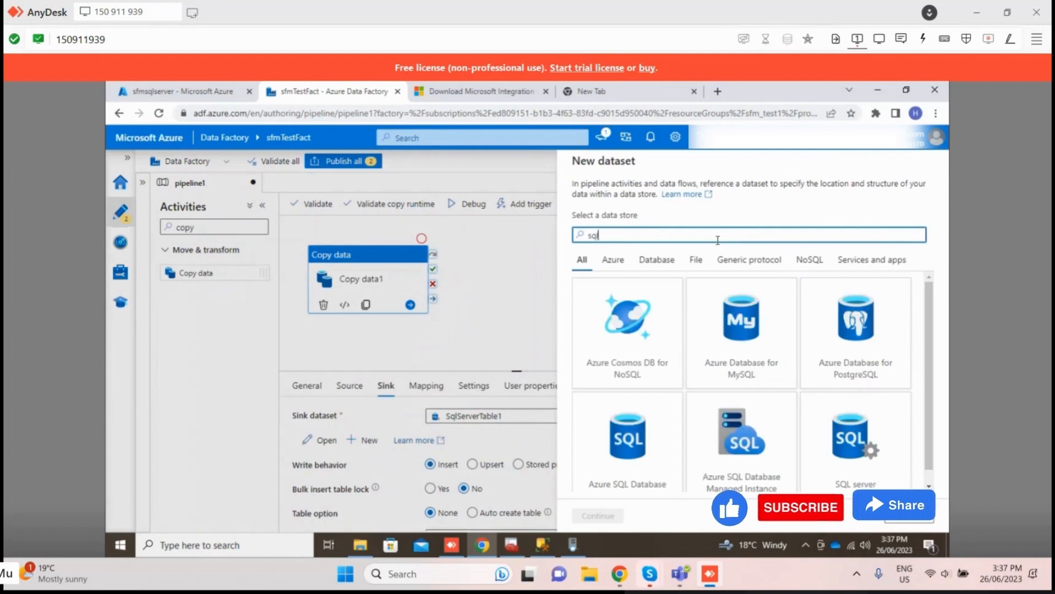
key(BackSpace)
key(BackSpace)
key(BackSpace)
text(azure sl)
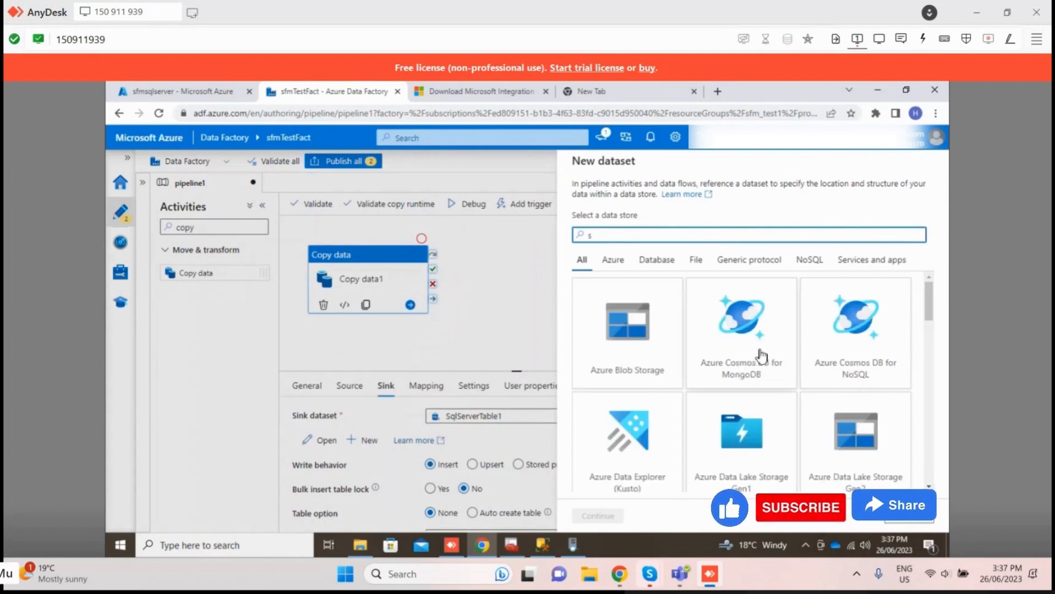
text(ql)
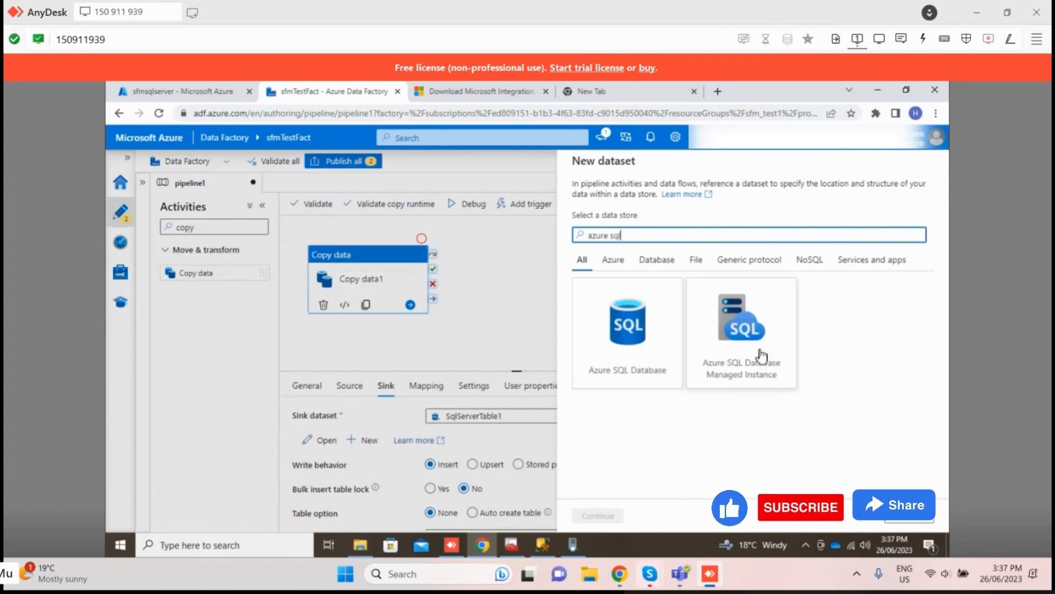
click(599, 354)
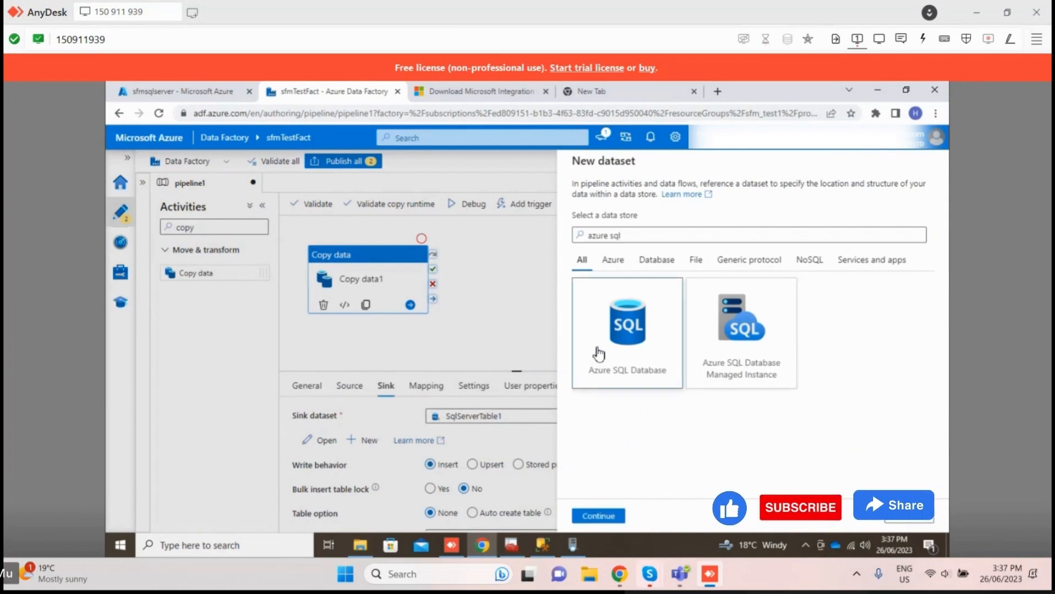
click(600, 516)
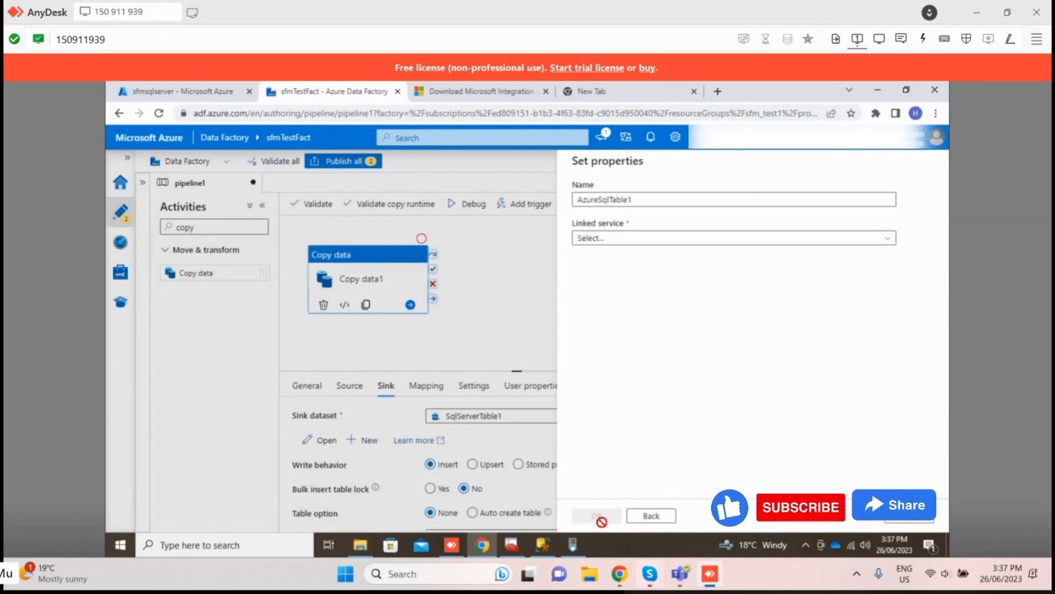
Step: Choose AzureSqlDatabase1 as the sink dataset's linked service and expand the advanced options
click(647, 239)
click(611, 319)
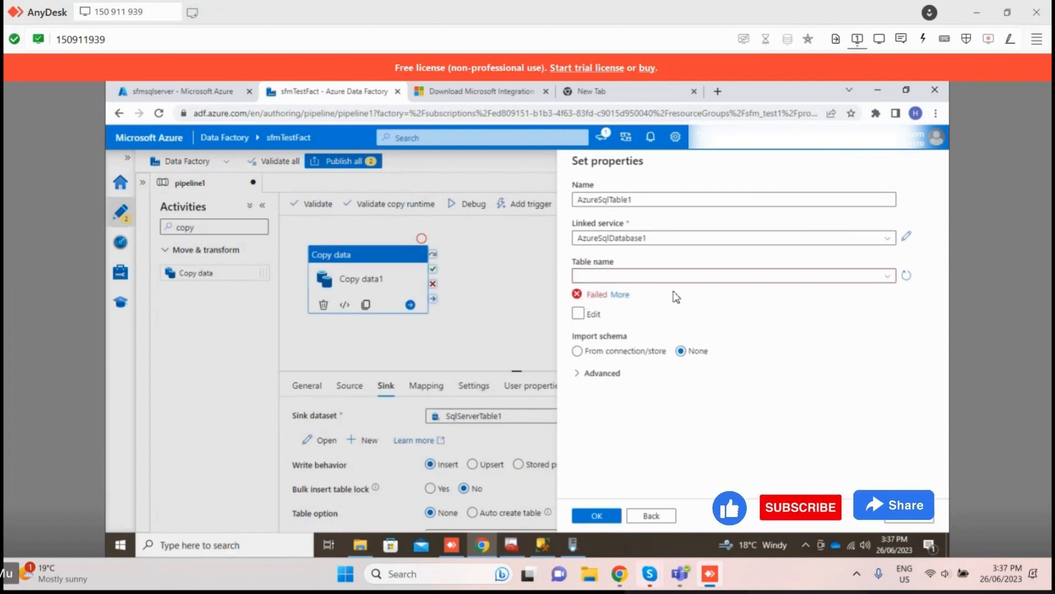
click(720, 242)
click(737, 378)
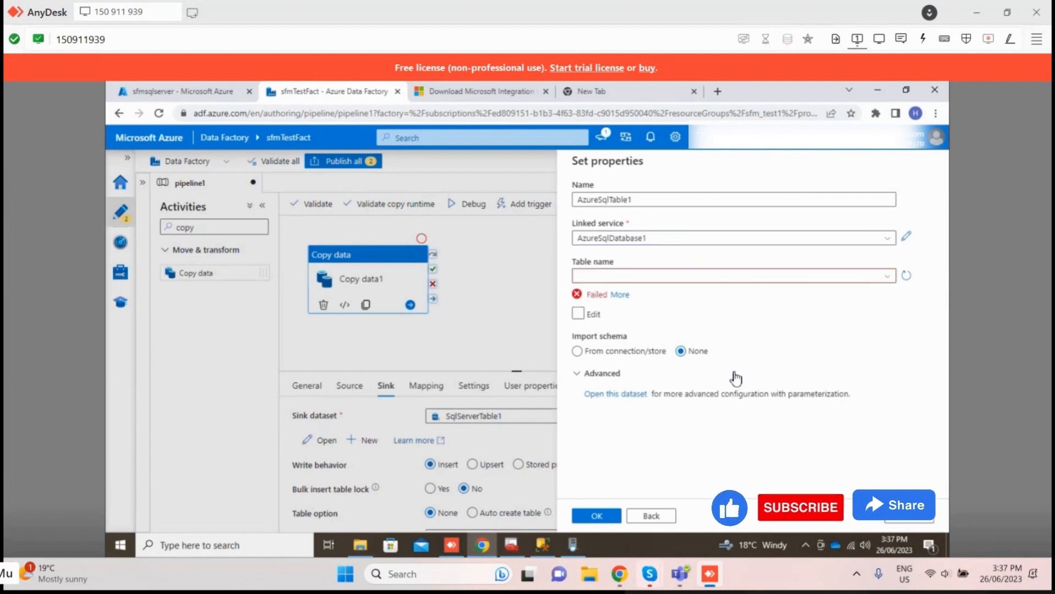
click(825, 241)
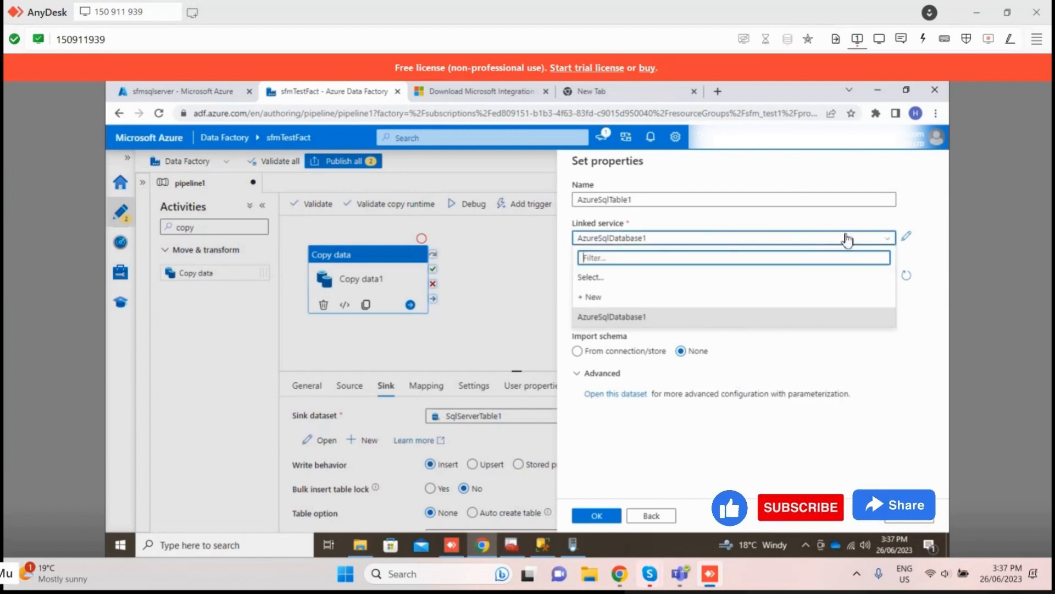
click(847, 241)
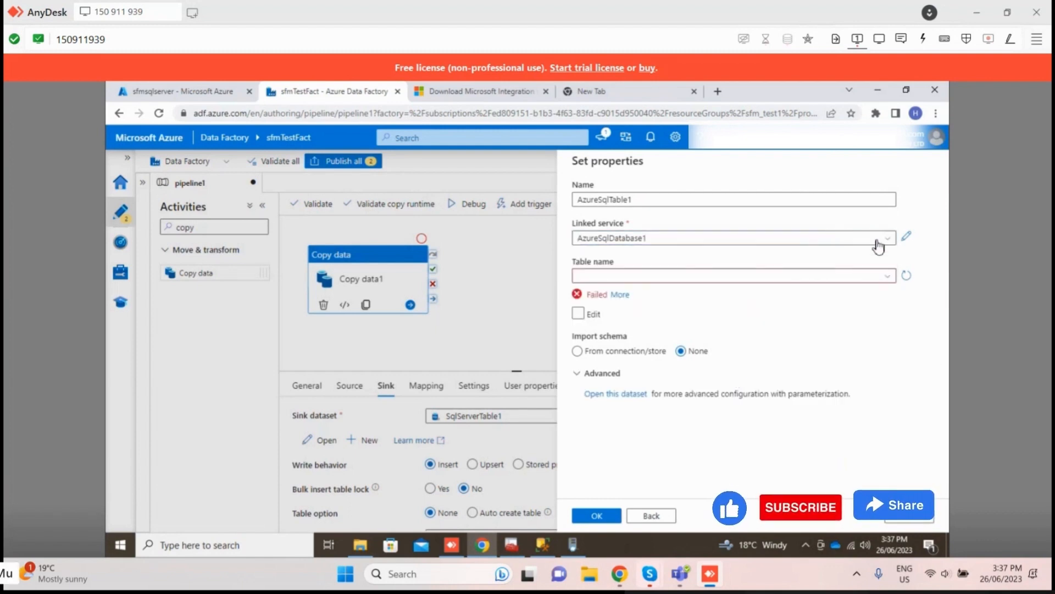
Step: Open the AzureSqlDatabase1 linked service for editing and check its domain name, database, authentication and credential fields
click(908, 242)
scroll(659, 391, down, 5)
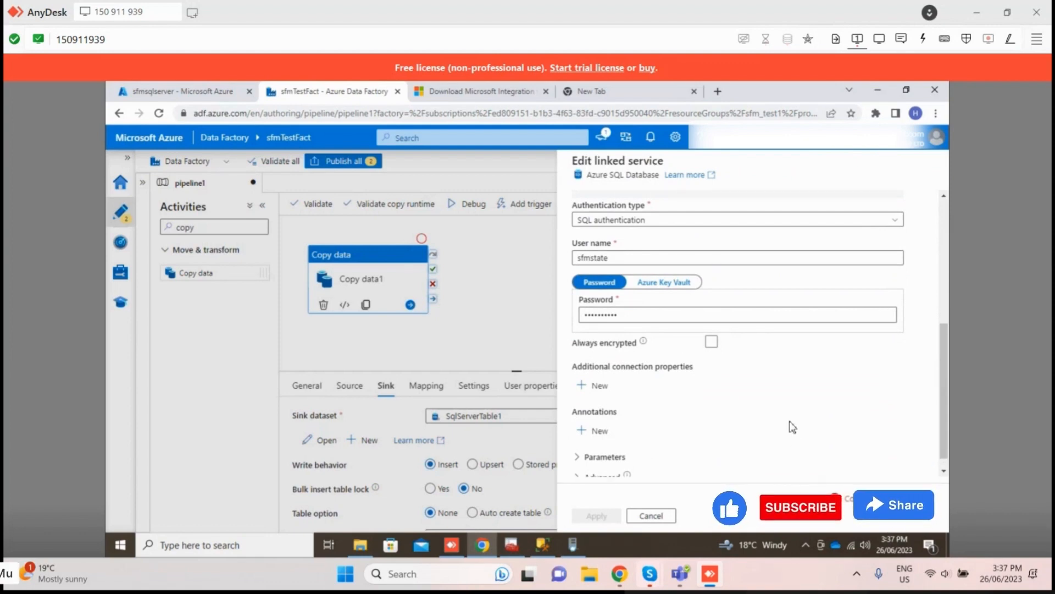
scroll(786, 329, up, 3)
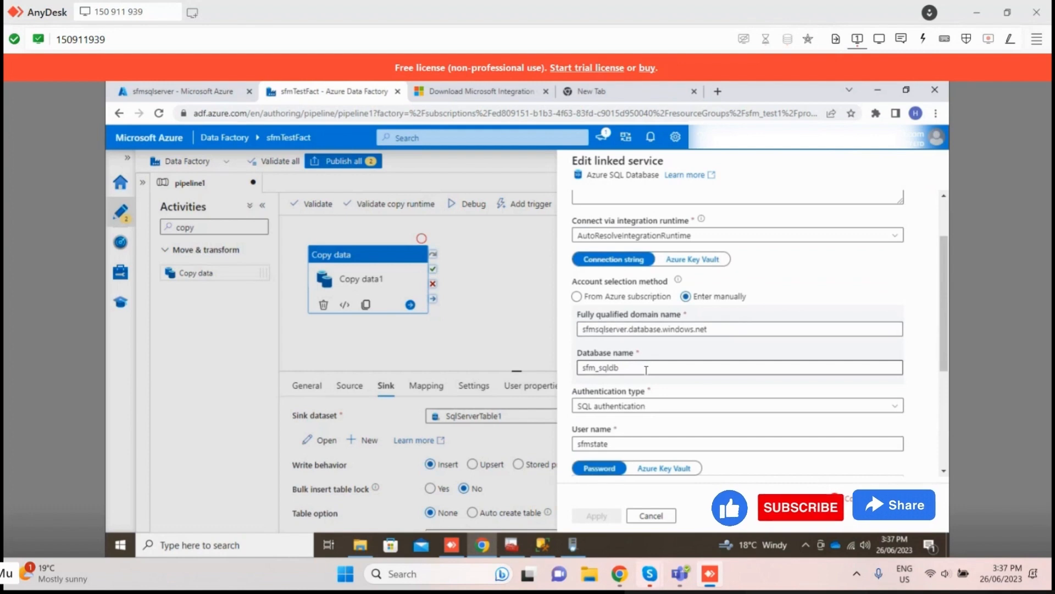
scroll(647, 369, down, 1)
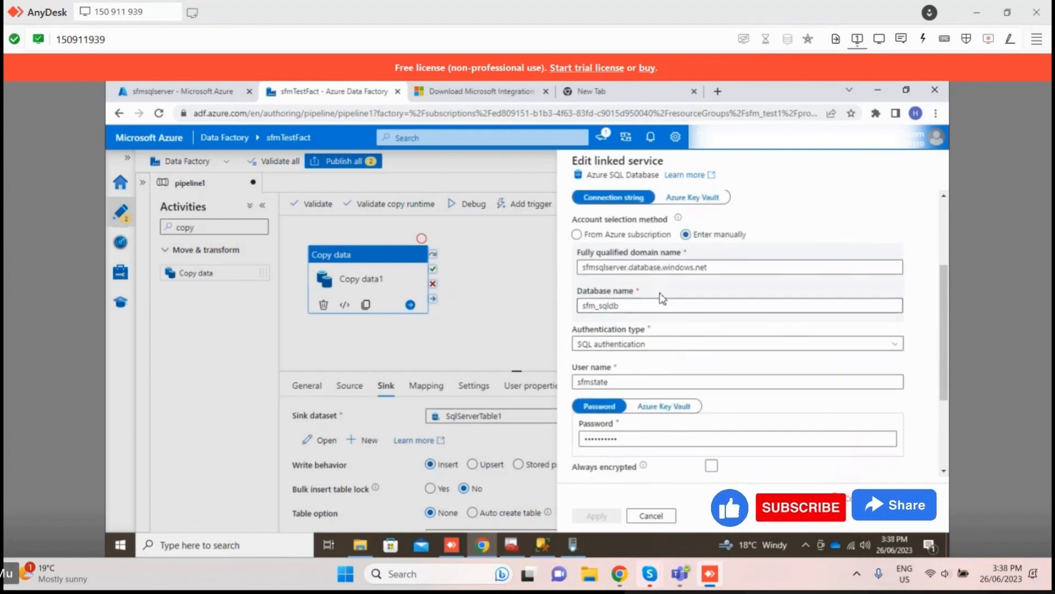
click(662, 305)
double_click(662, 305)
click(725, 267)
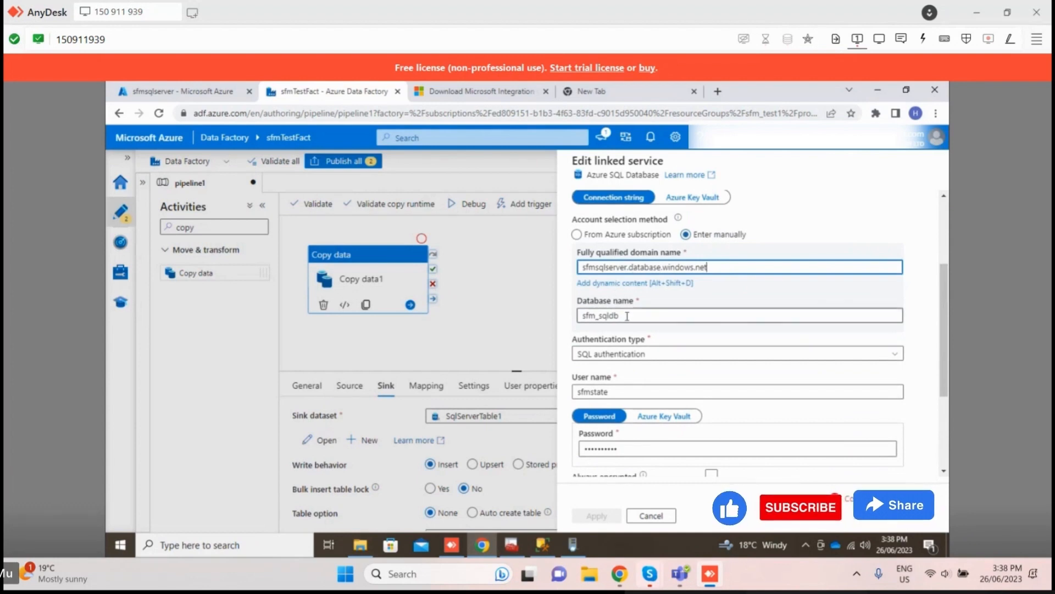
scroll(627, 316, down, 1)
click(589, 573)
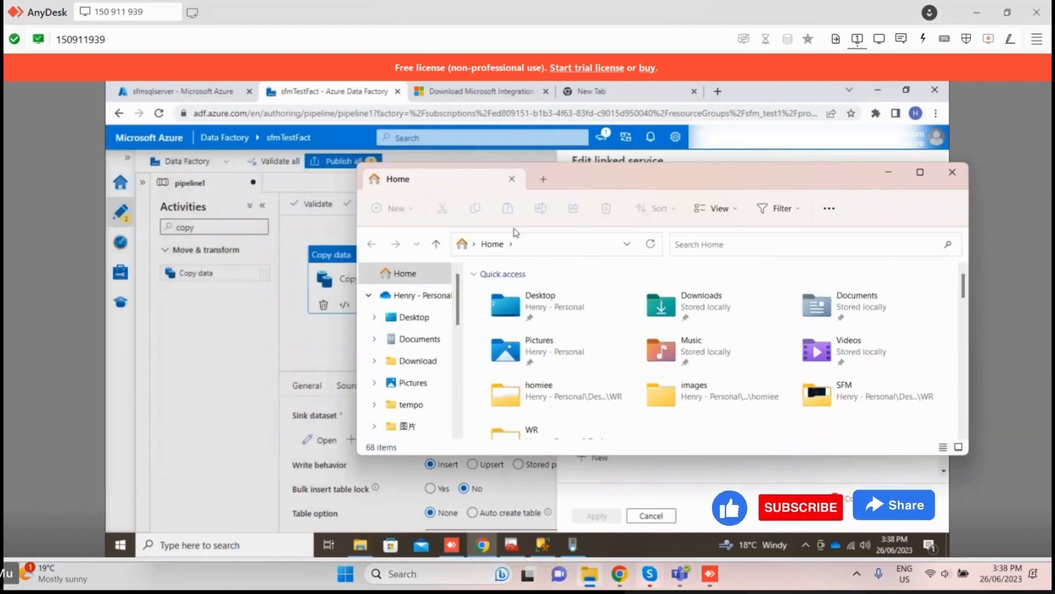
Step: Paste the account password from a local text file into the AzureSqlDatabase1 linked service and apply the settings after testing the connection
double_click(558, 314)
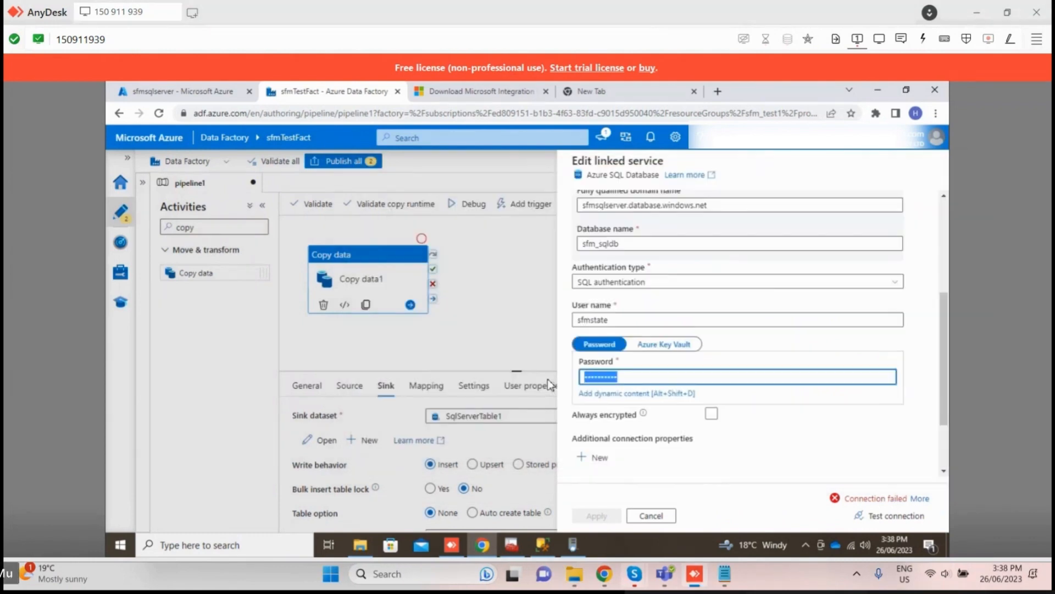
key(ctrl+v)
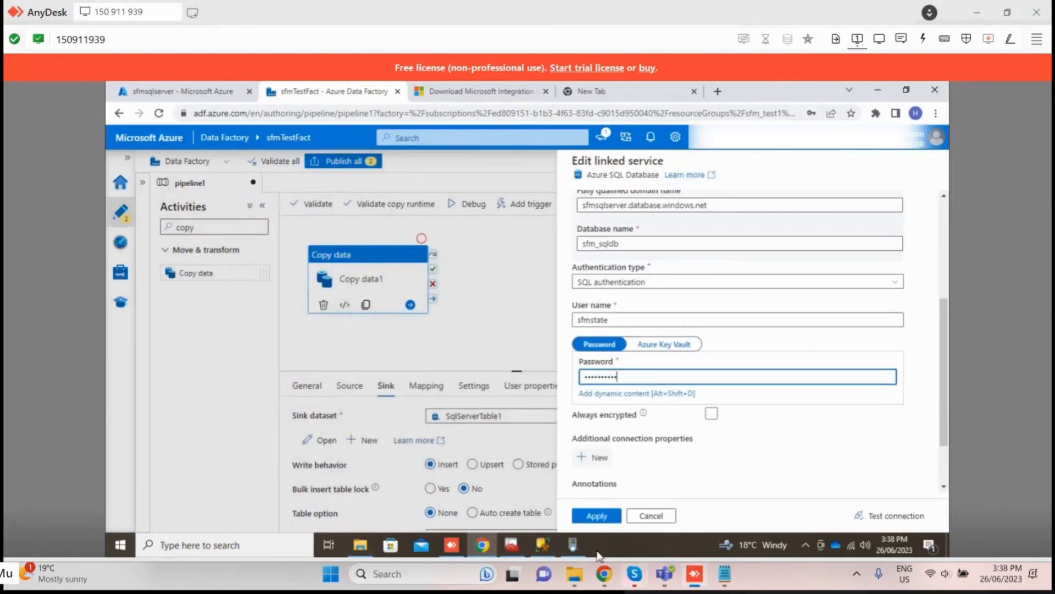
click(887, 517)
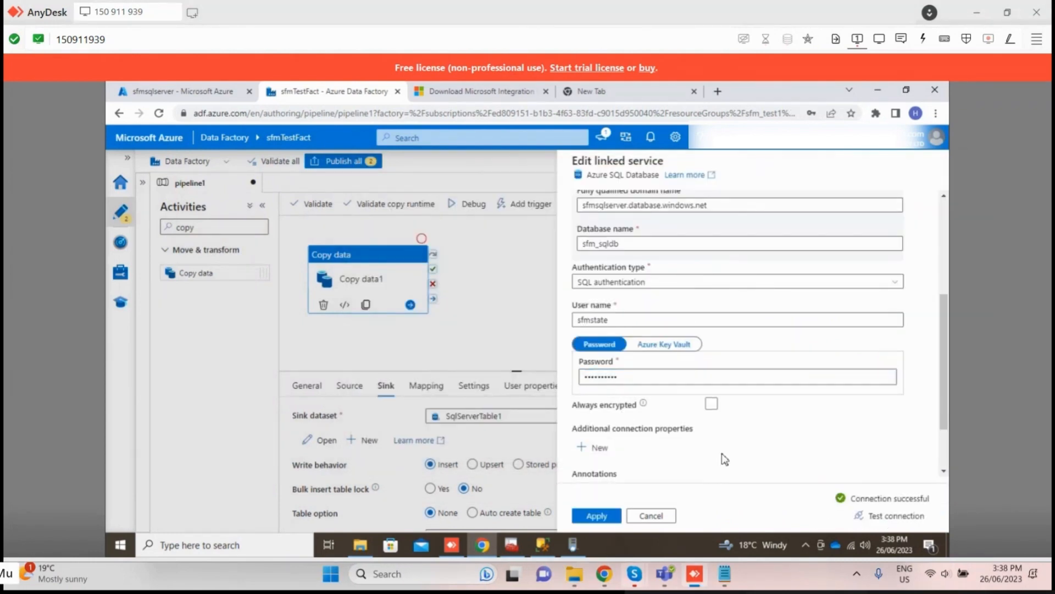
click(599, 517)
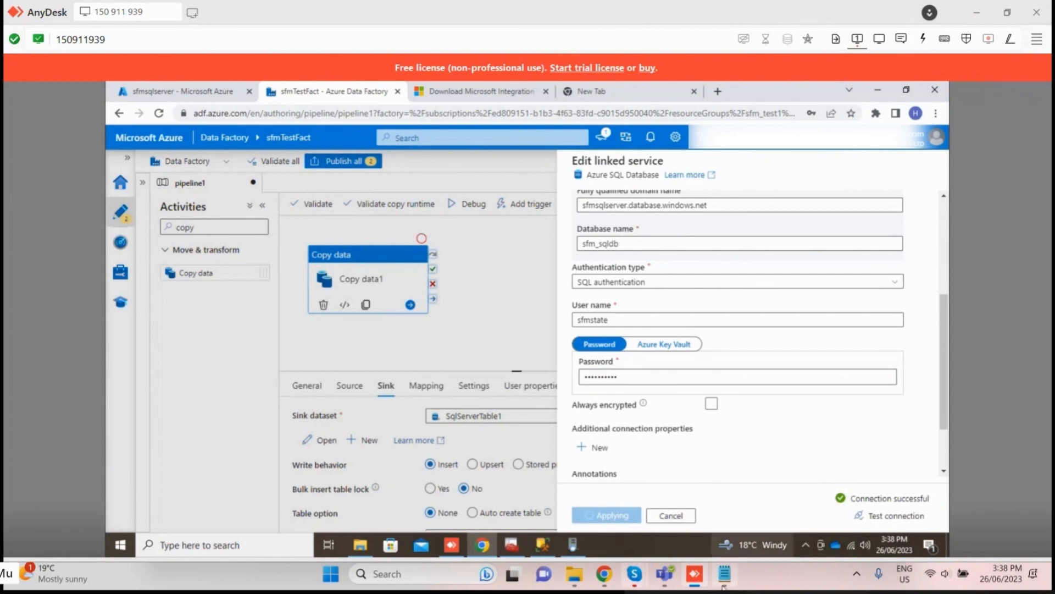
mouse_move(725, 574)
click(768, 458)
click(425, 336)
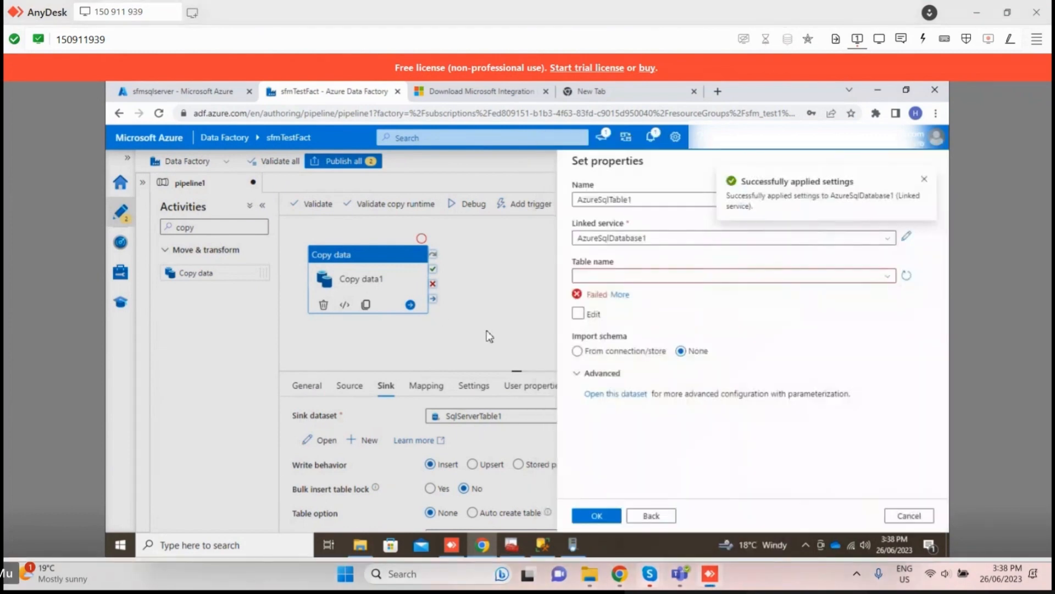
Step: Reload the table list and create the AzureSqlTable1 sink dataset with dbo.View_sale as its table
click(904, 275)
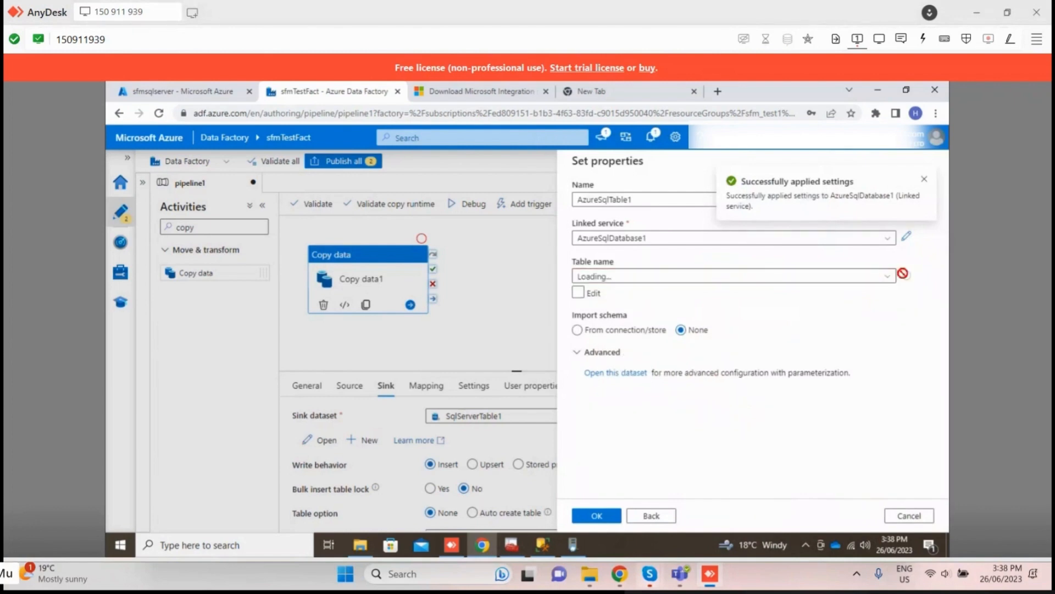
click(708, 277)
scroll(650, 438, down, 1)
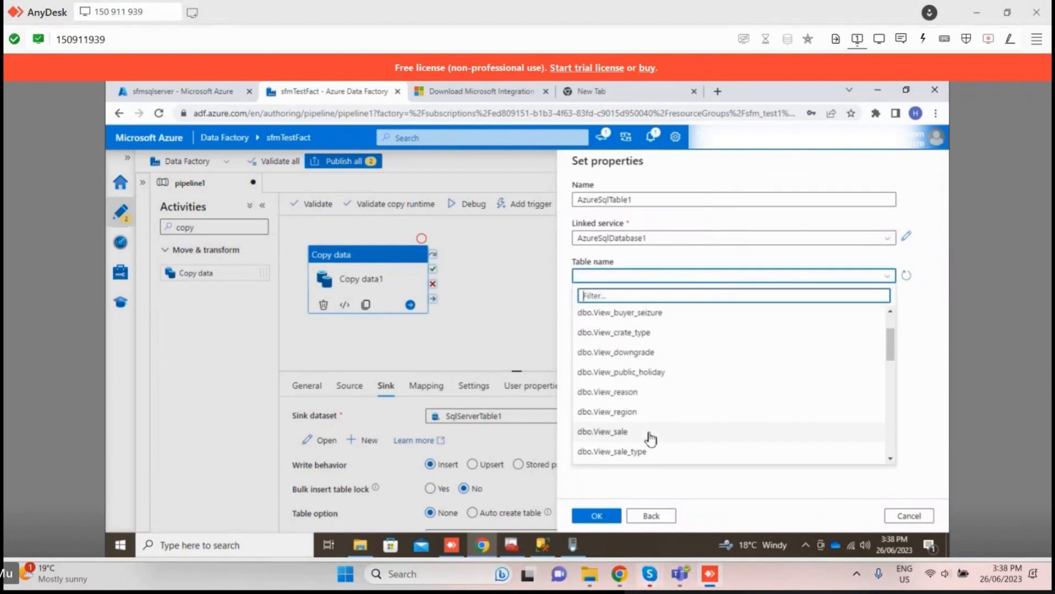
click(650, 437)
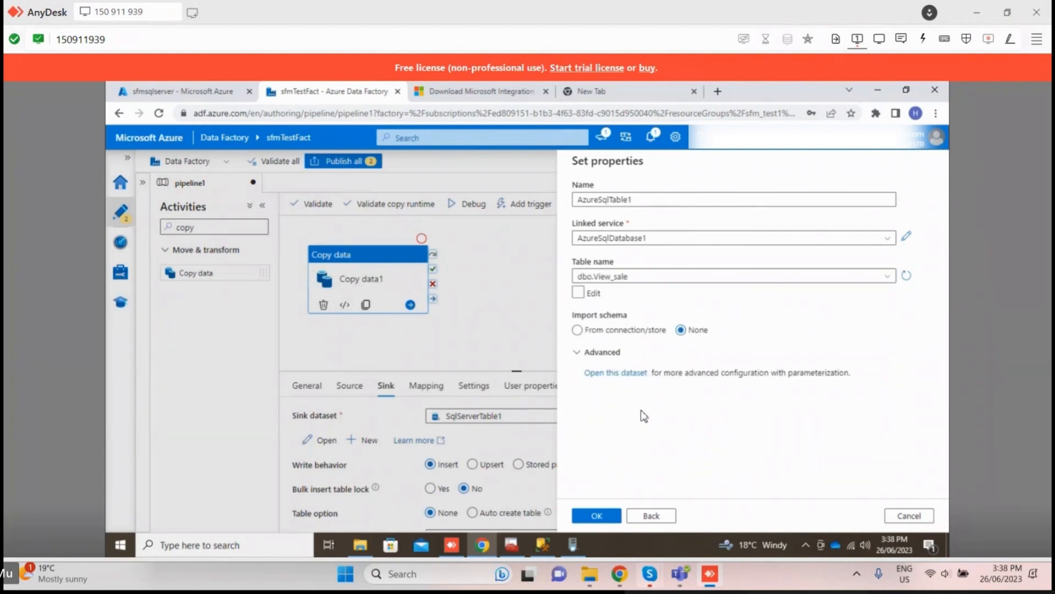
click(606, 515)
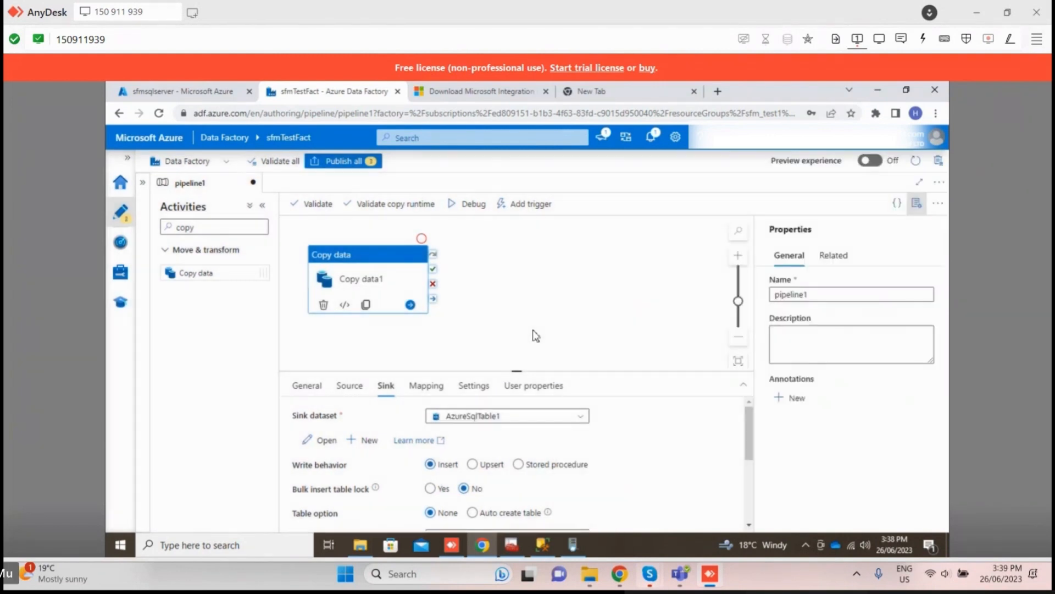
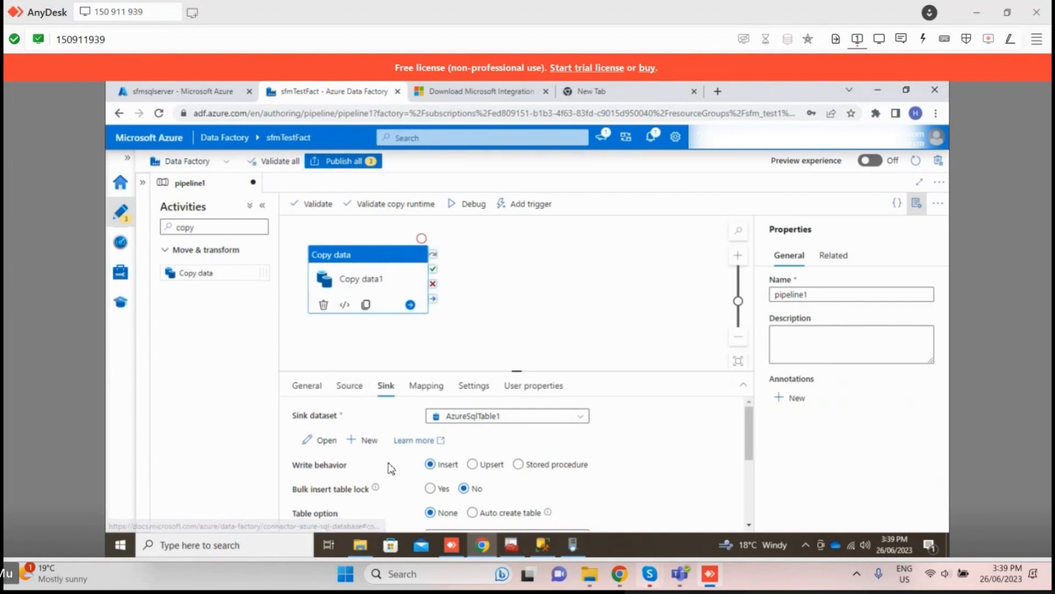
scroll(391, 467, down, 1)
scroll(391, 468, up, 1)
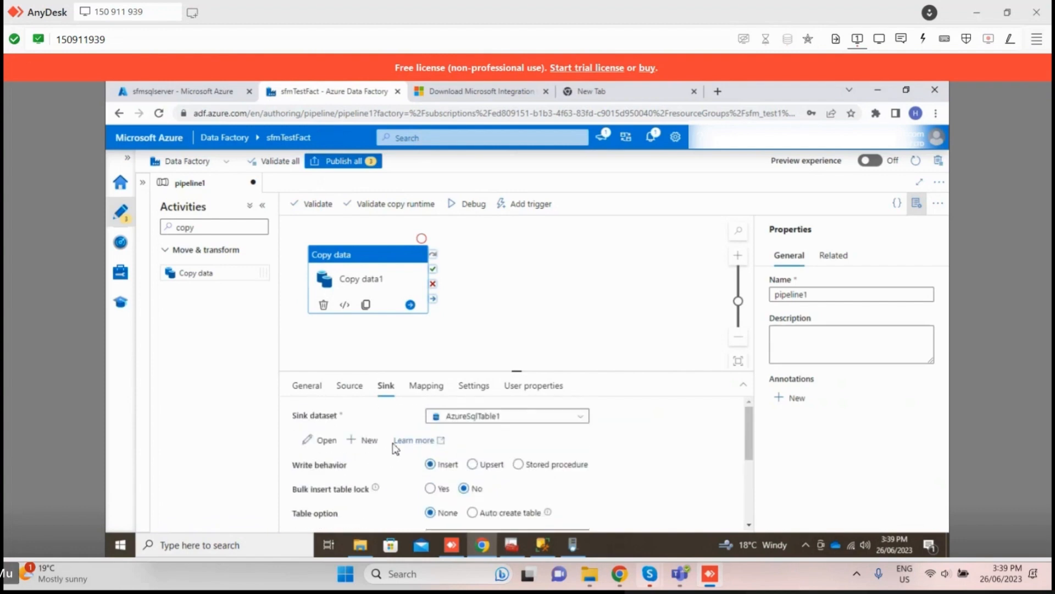
click(478, 417)
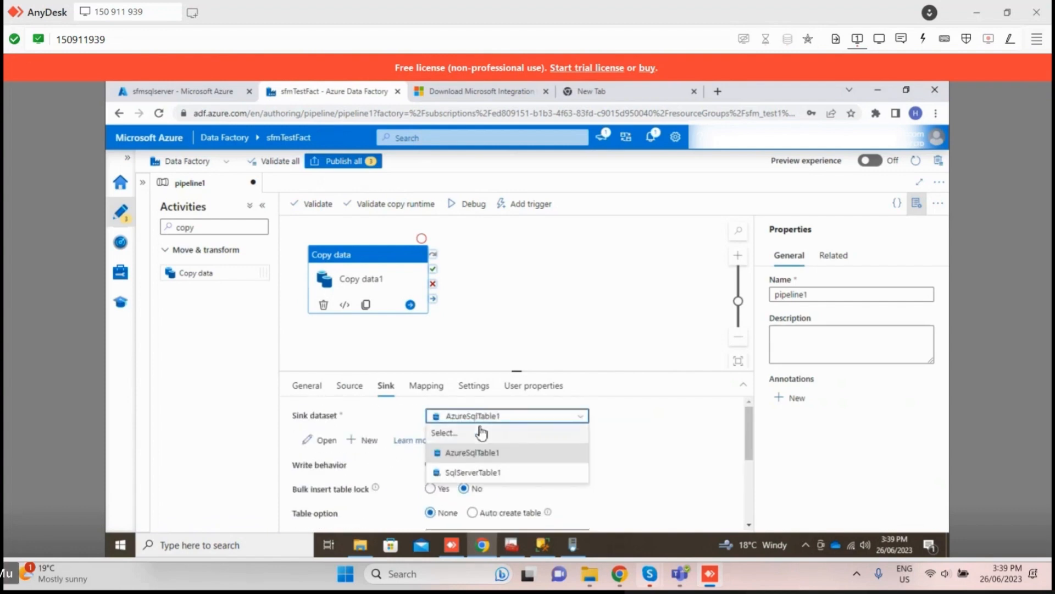
click(483, 471)
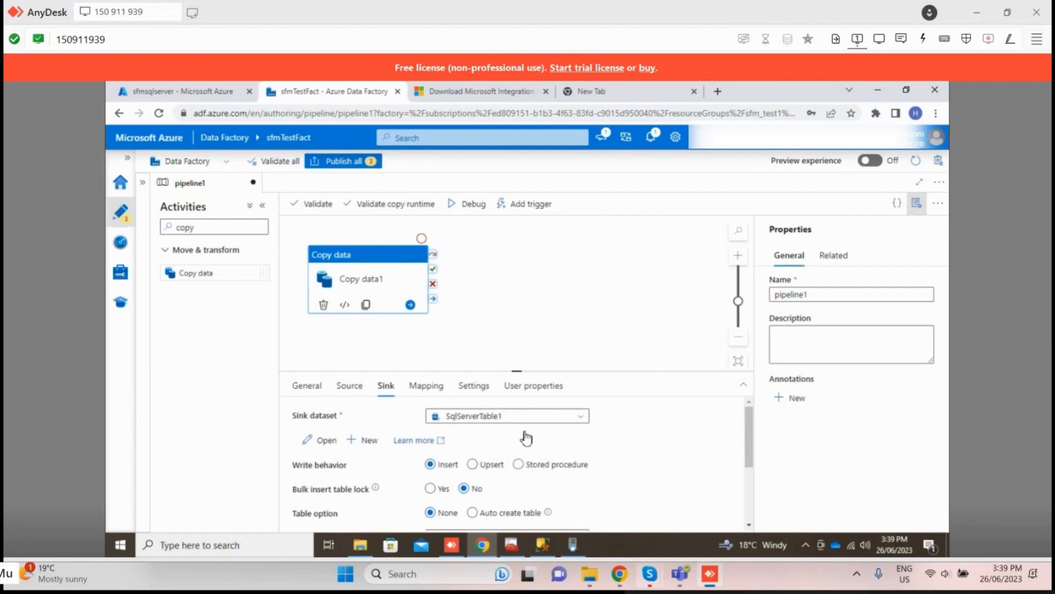
click(512, 416)
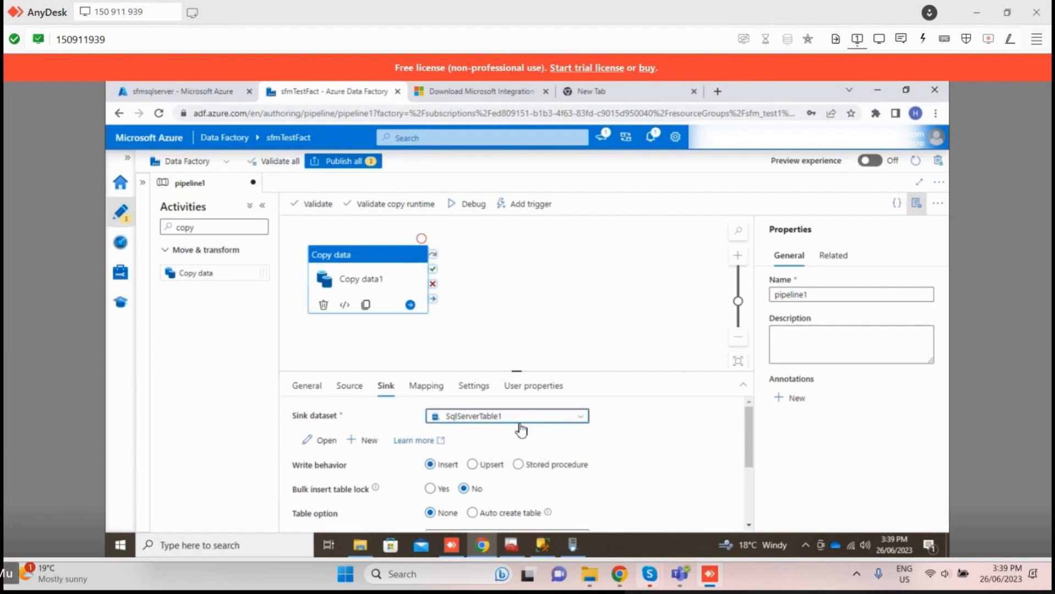
click(486, 452)
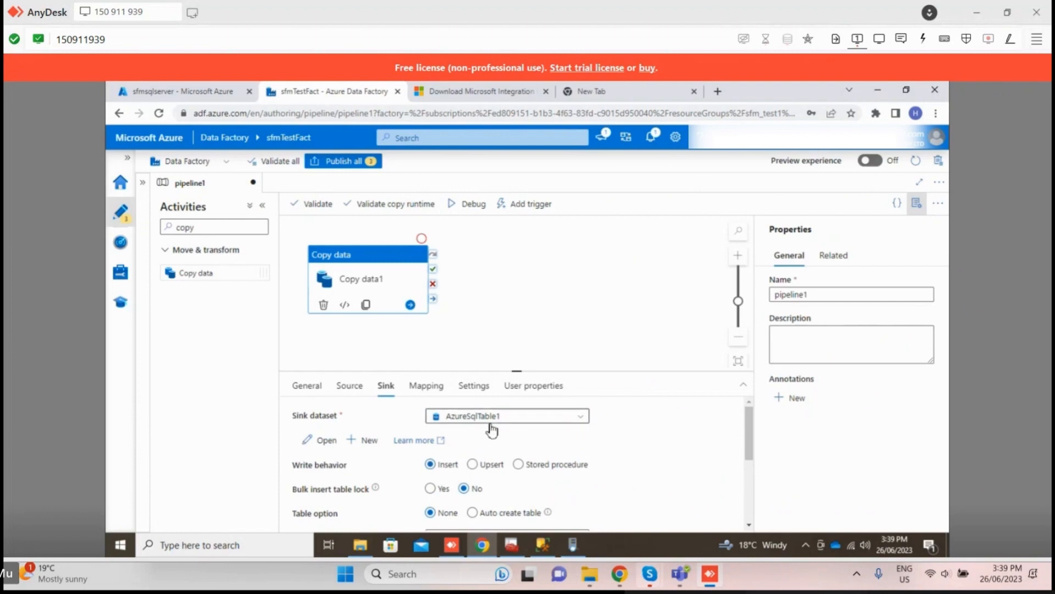
Step: Import the source and sink schemas into the column mapping of Copy data1
click(416, 388)
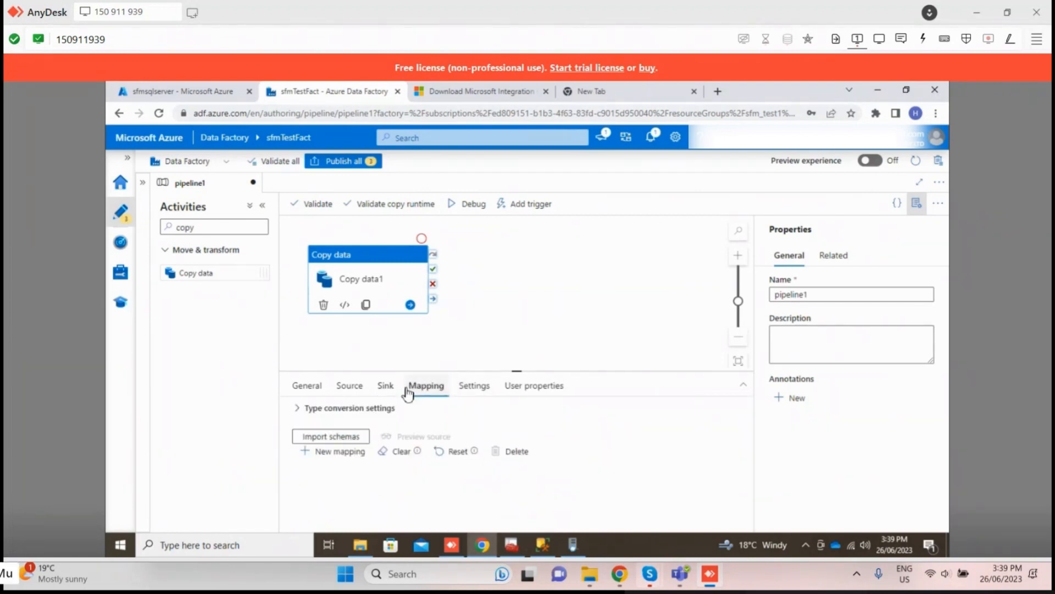
click(351, 437)
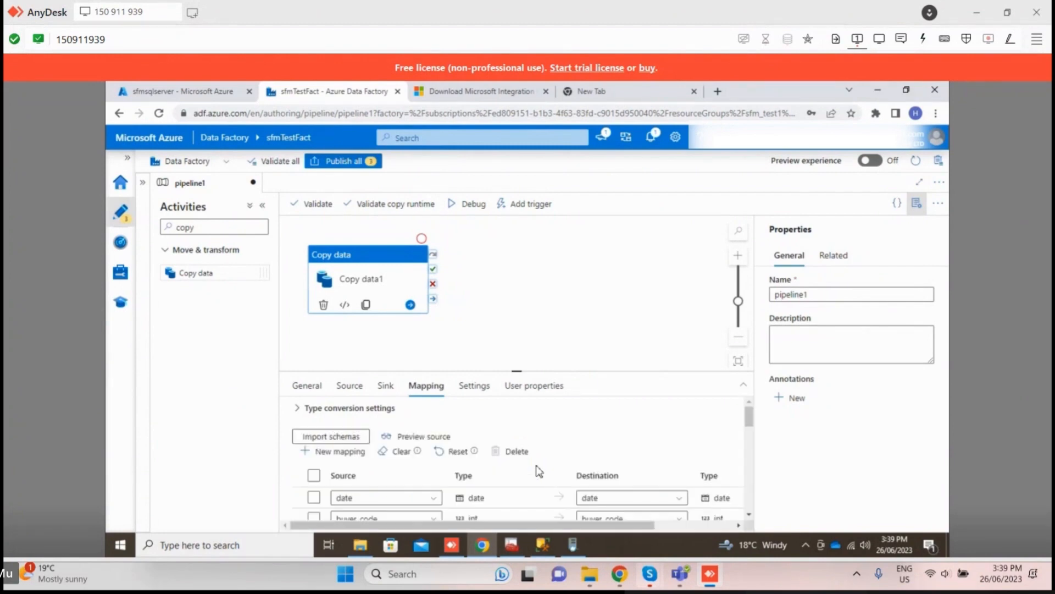
Step: Examine the imported column mappings of Copy data1, comparing source and destination names and data types
scroll(535, 470, down, 5)
scroll(557, 454, up, 3)
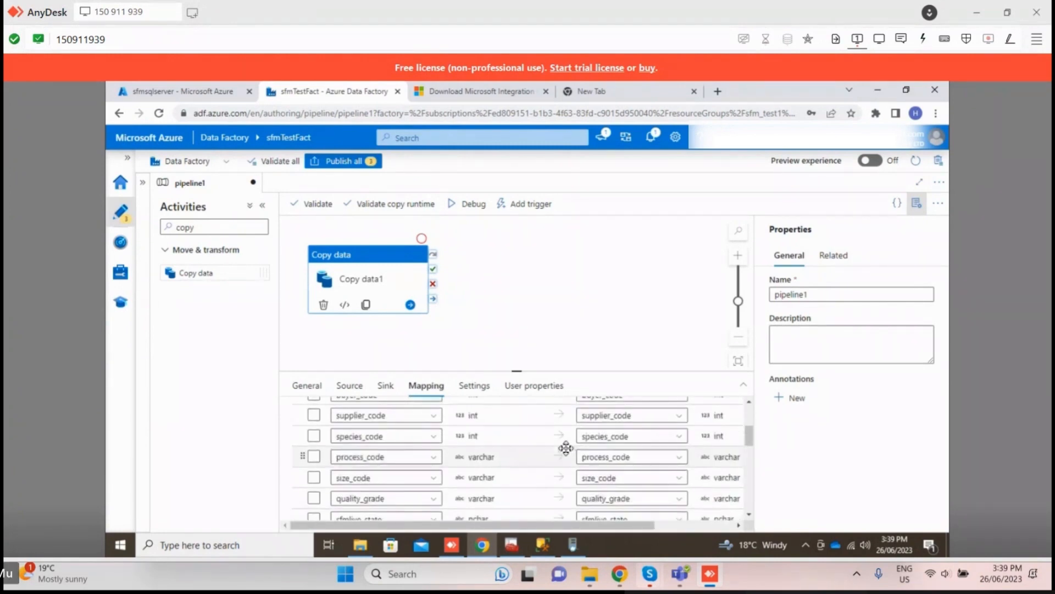
scroll(566, 448, up, 2)
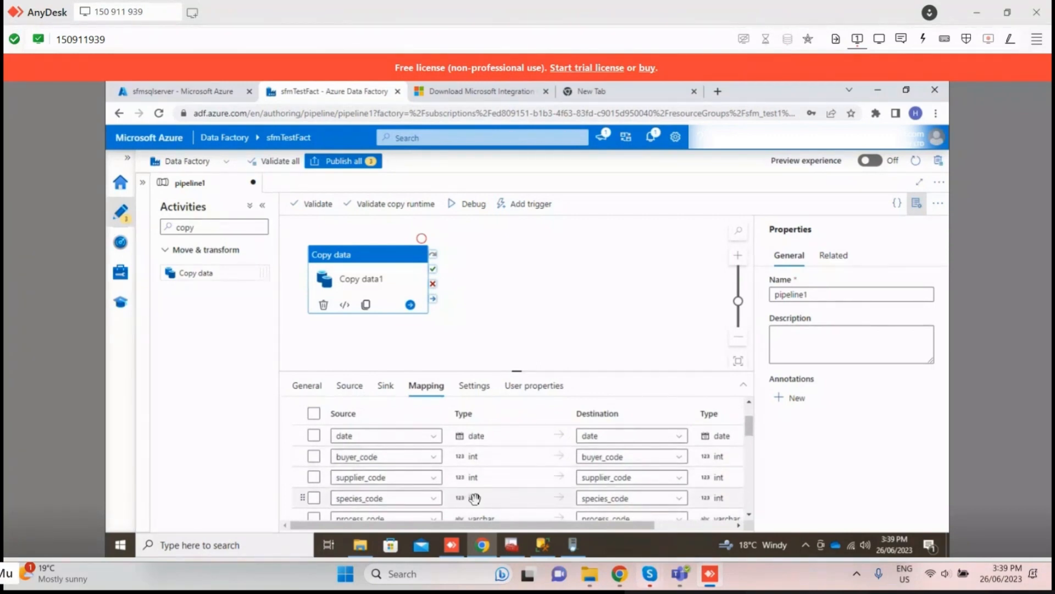
scroll(398, 501, down, 2)
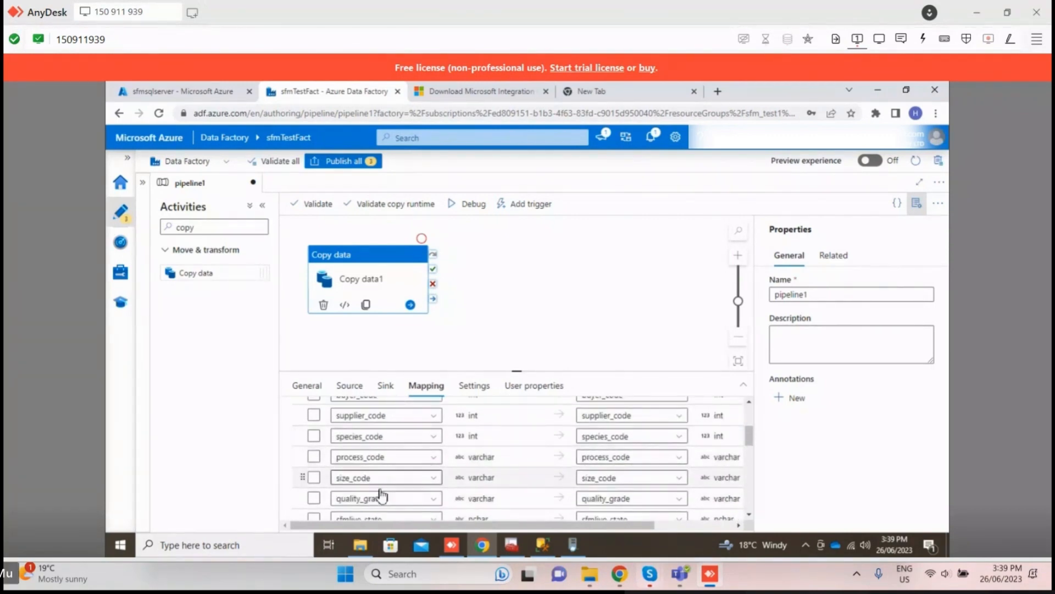
scroll(443, 507, down, 1)
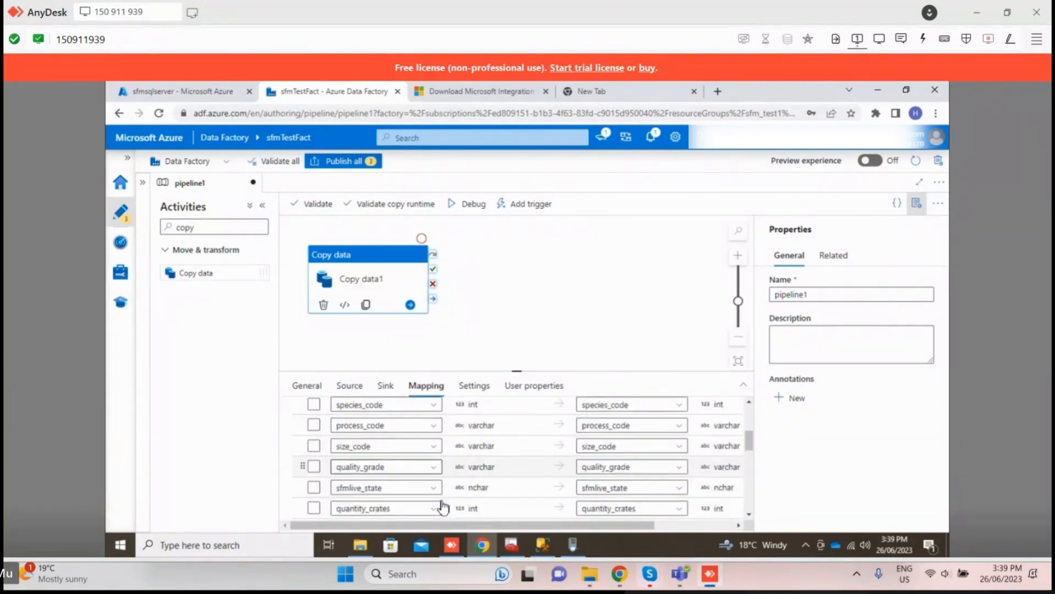
scroll(443, 507, down, 1)
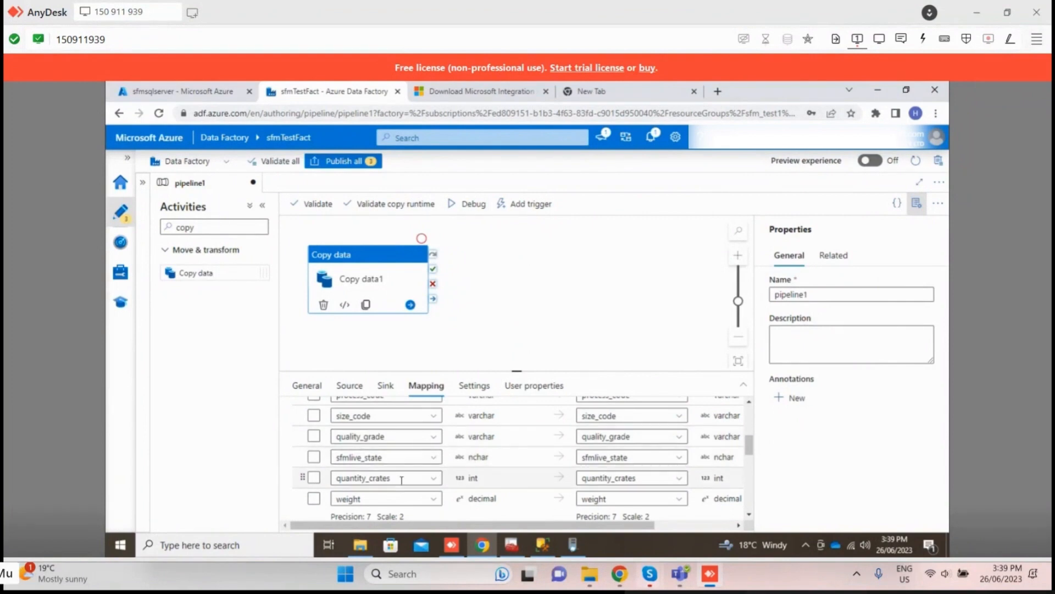
scroll(399, 482, down, 1)
scroll(397, 483, down, 3)
scroll(397, 483, up, 3)
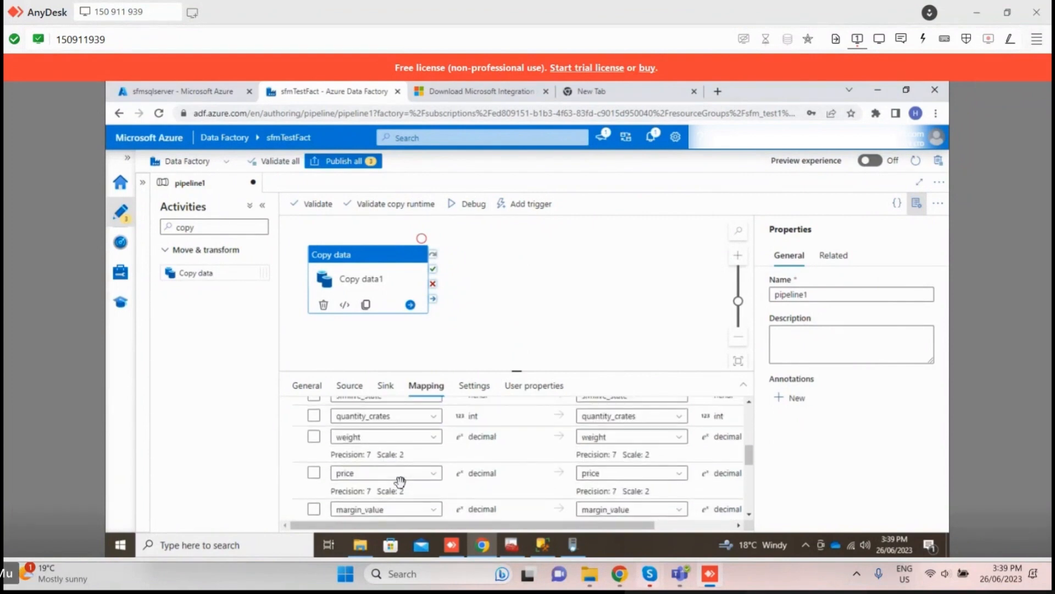
scroll(401, 484, down, 2)
scroll(407, 484, down, 5)
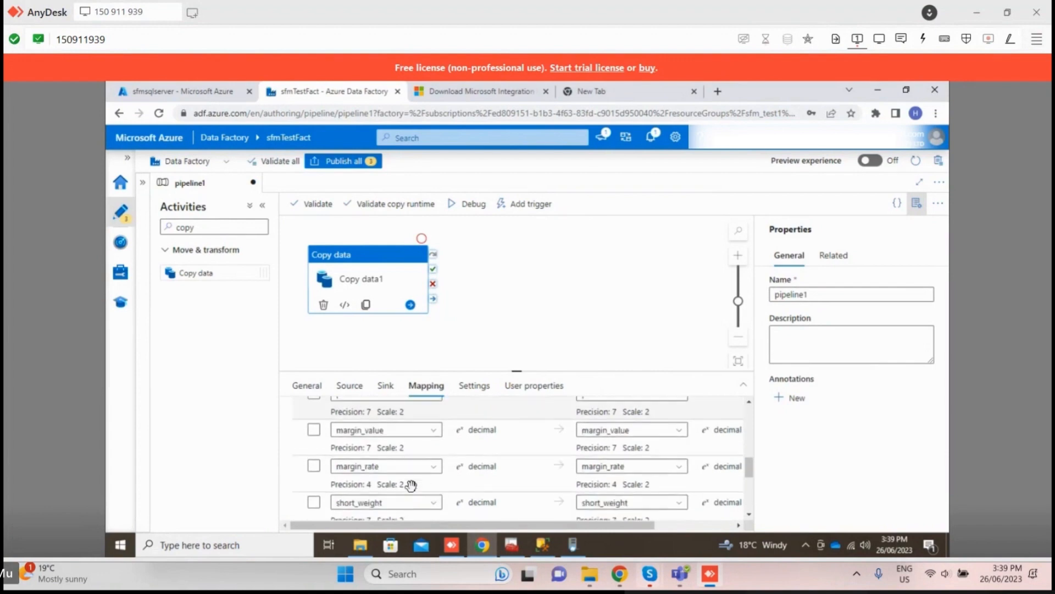
scroll(409, 506, up, 10)
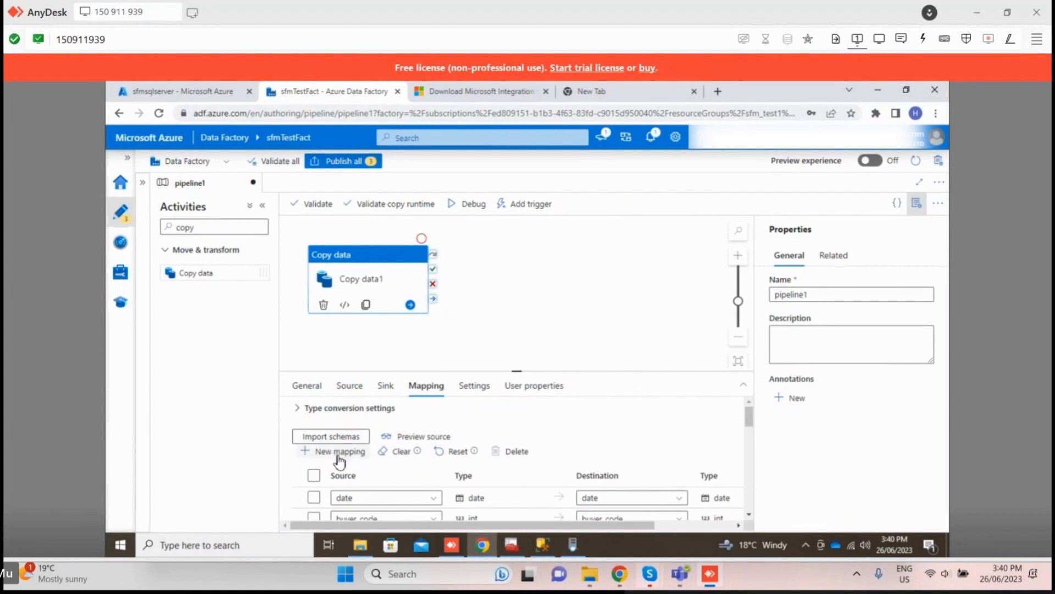
Step: Select all column mappings of Copy data1 and start a debug run of pipeline1
click(313, 475)
scroll(450, 474, down, 10)
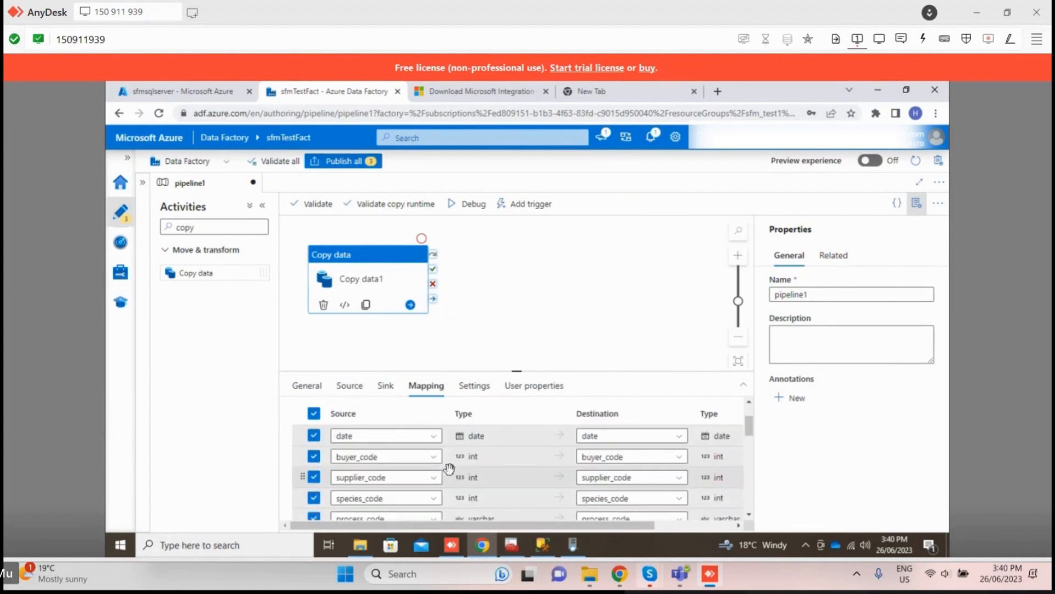
scroll(450, 466, up, 10)
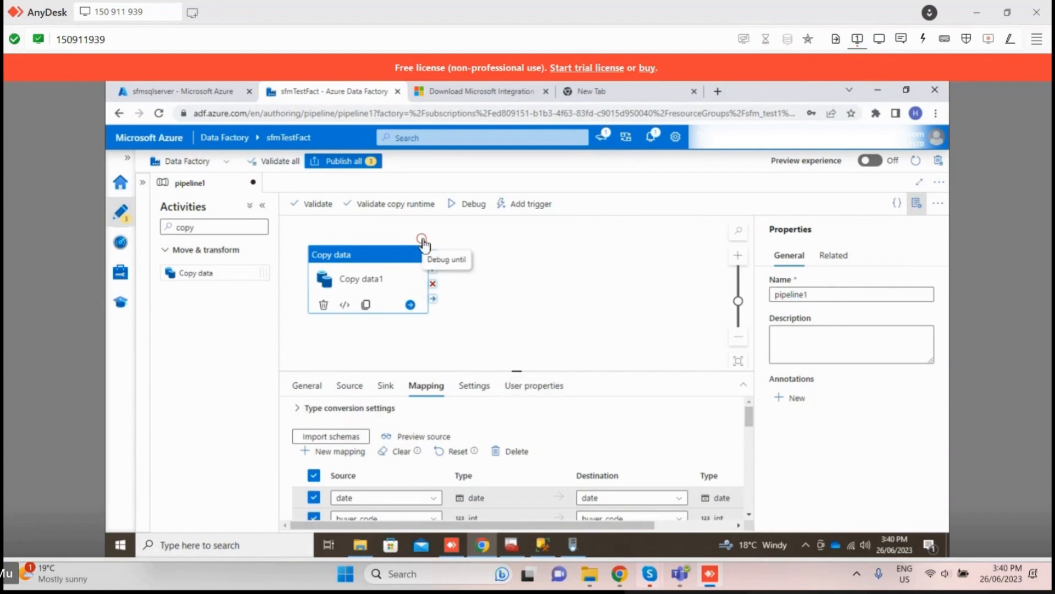
mouse_move(423, 243)
mouse_down()
mouse_move(440, 247)
mouse_move(426, 254)
mouse_up()
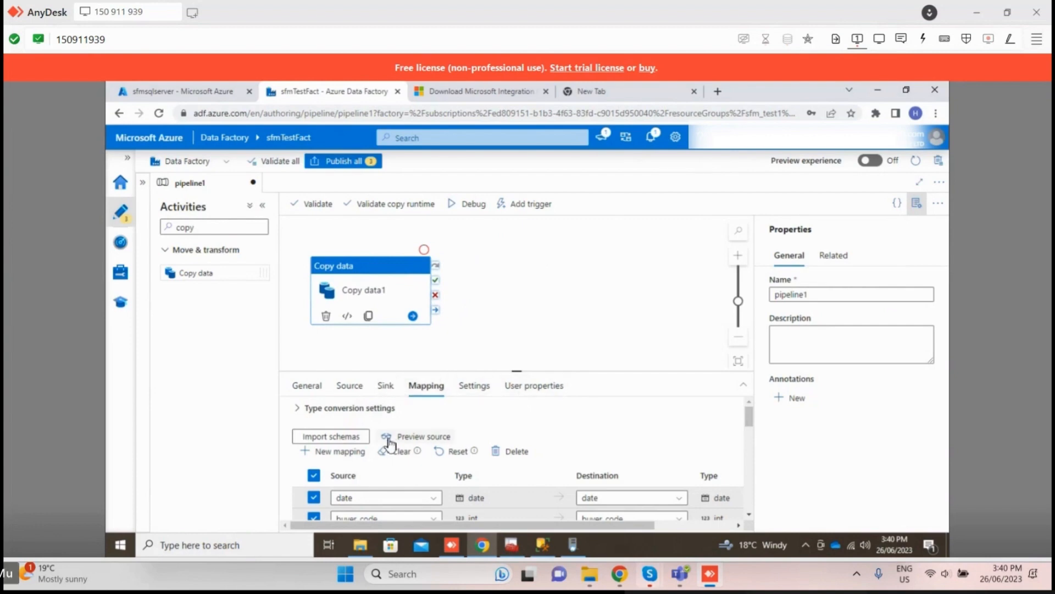
click(476, 207)
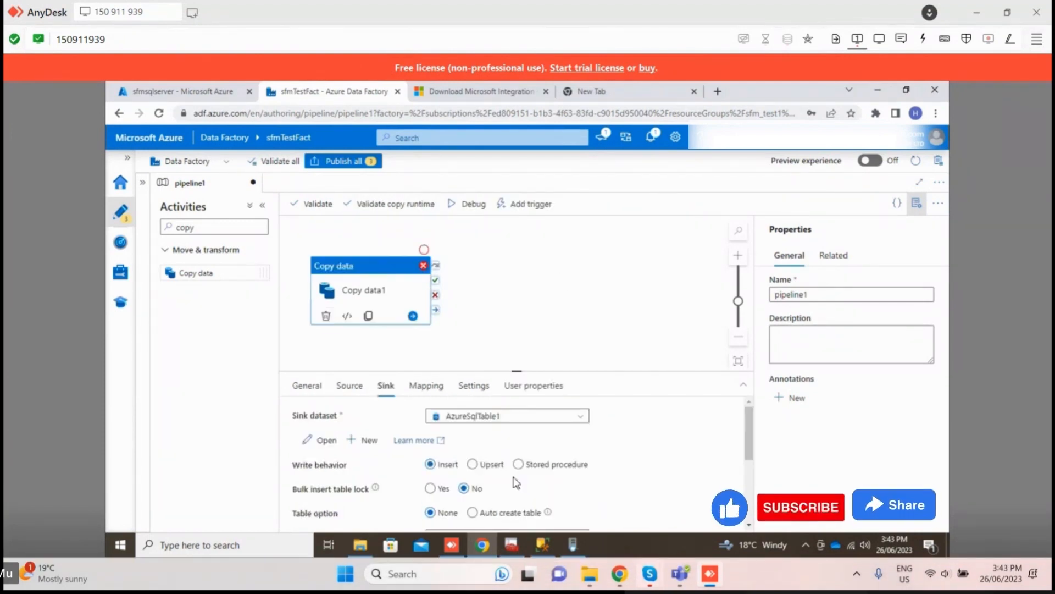
Step: Set the sink's write behavior to Upsert, start another debug run of pipeline1 and open the validation output entry for Copy data1
click(473, 464)
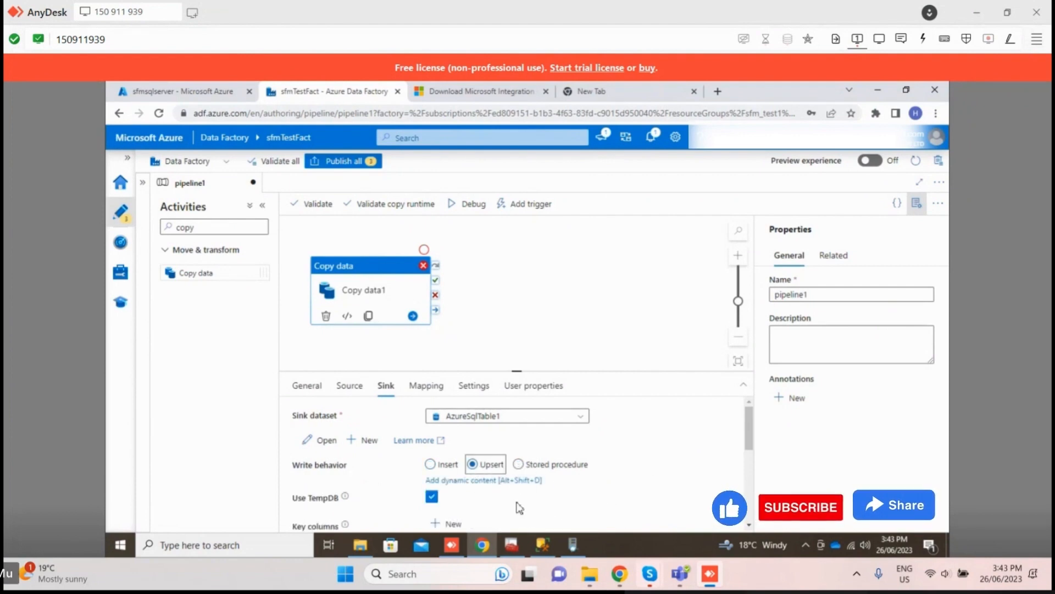
scroll(518, 504, down, 1)
scroll(503, 500, up, 1)
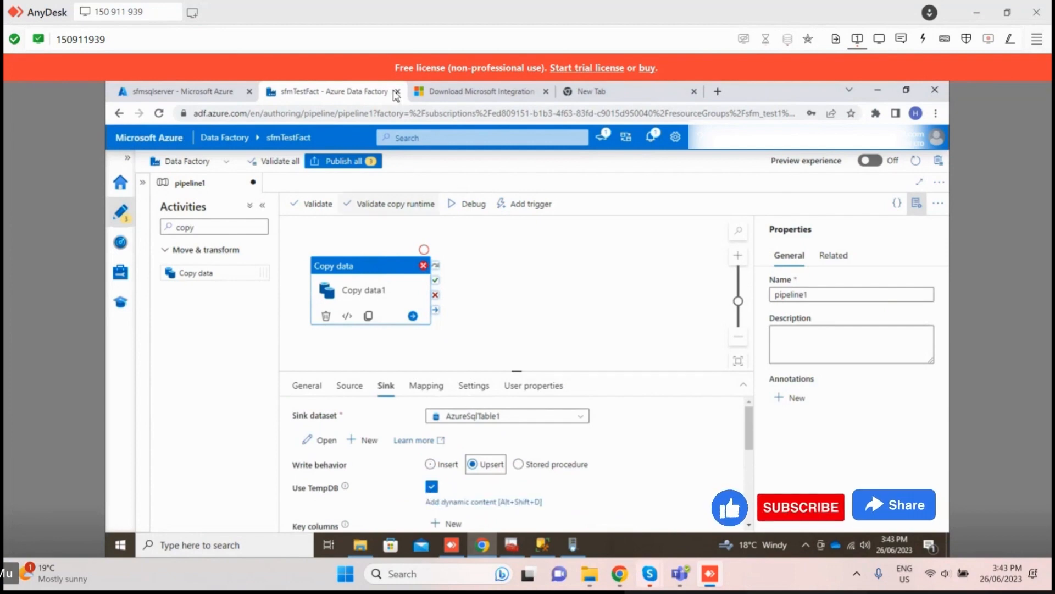
scroll(435, 484, down, 1)
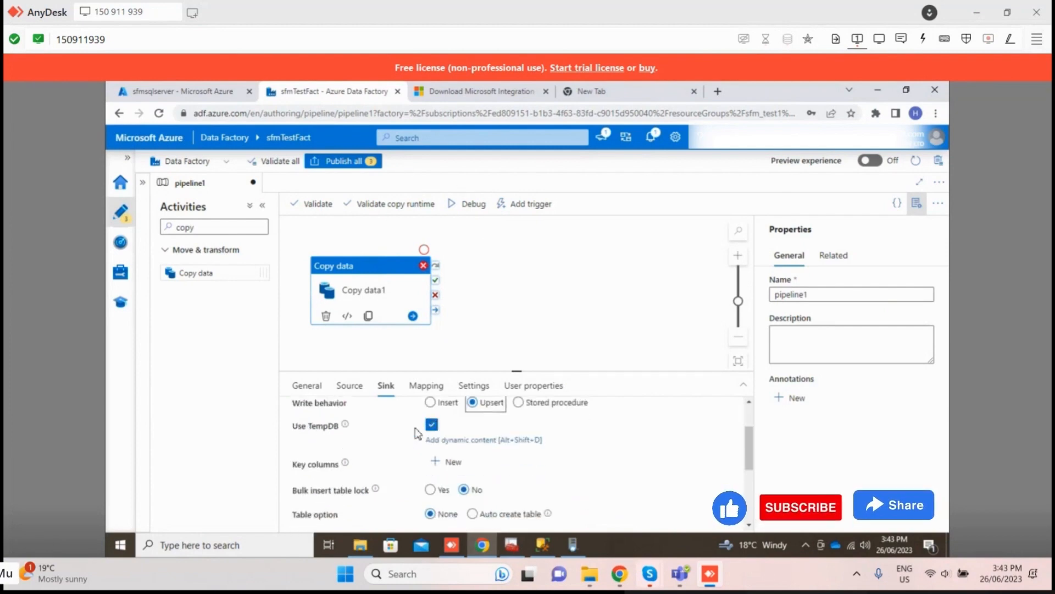
click(467, 204)
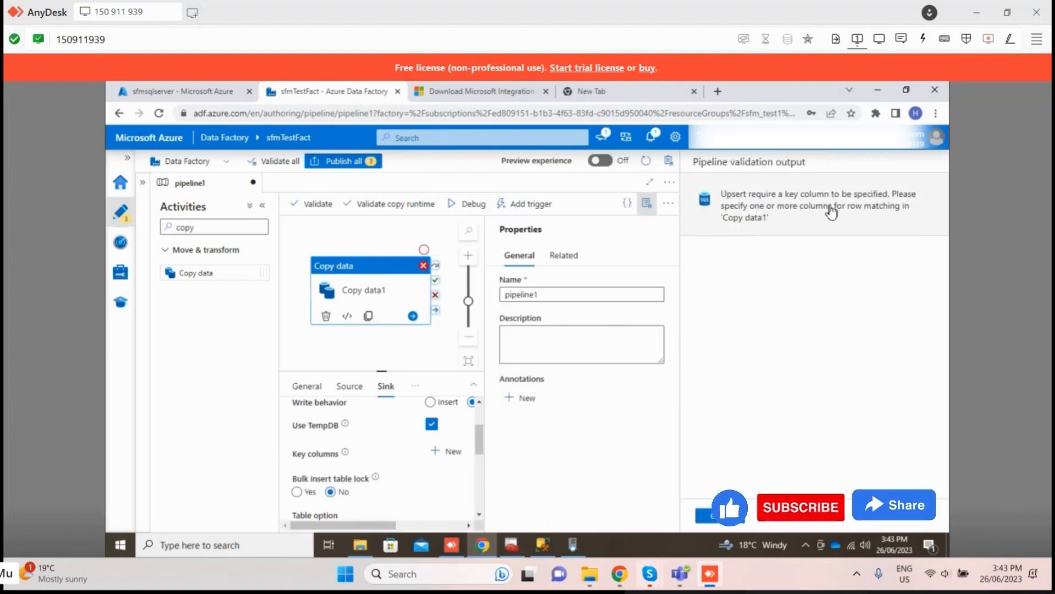
click(731, 217)
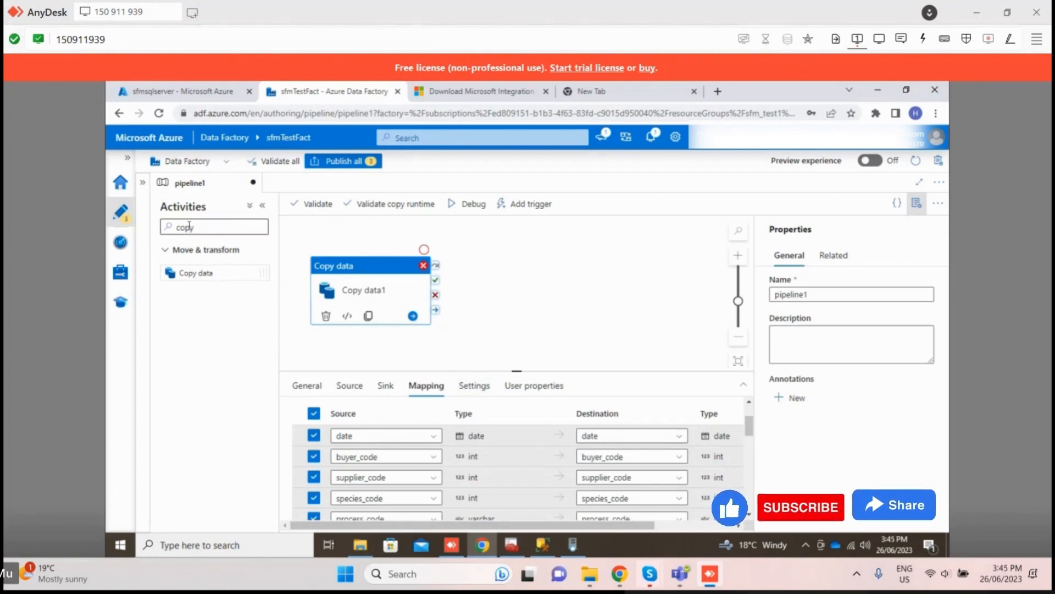
Step: Check the source settings of Copy data1, including the source dataset choices, query, isolation level and partition options
click(358, 388)
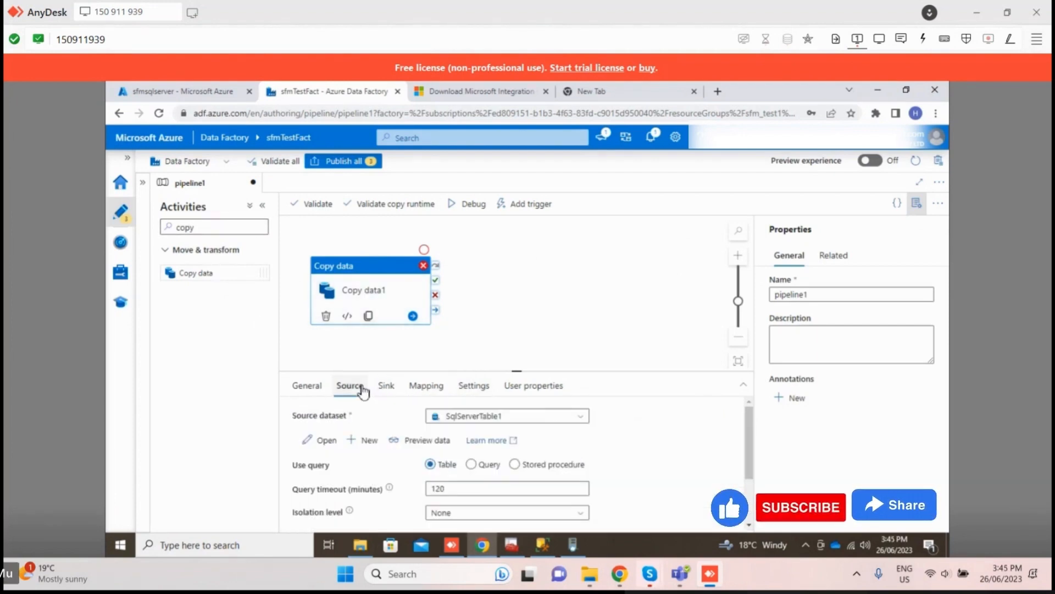
click(493, 420)
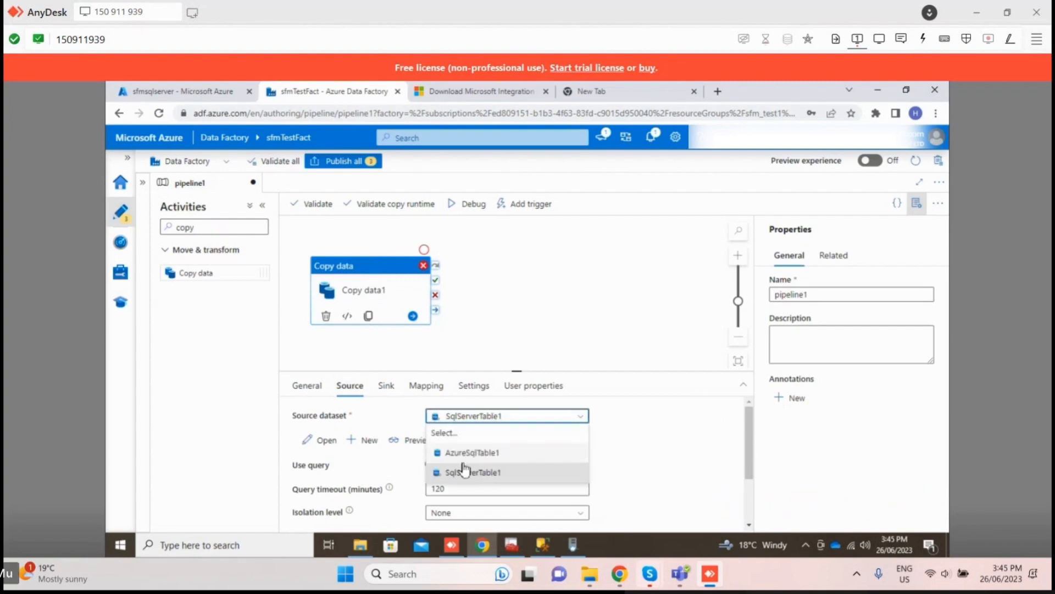
click(643, 454)
scroll(439, 481, down, 3)
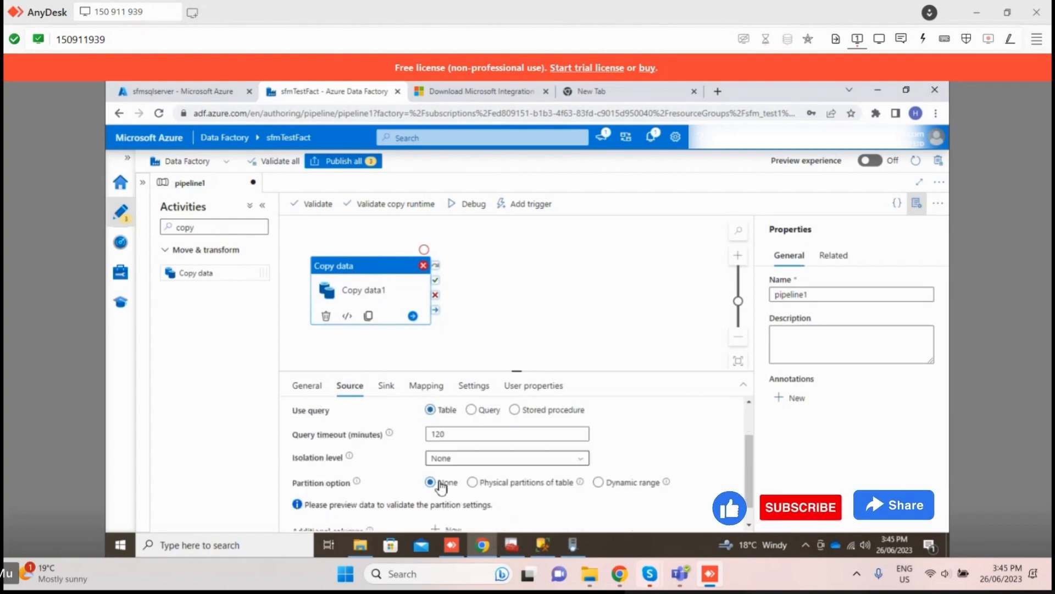
scroll(440, 481, up, 3)
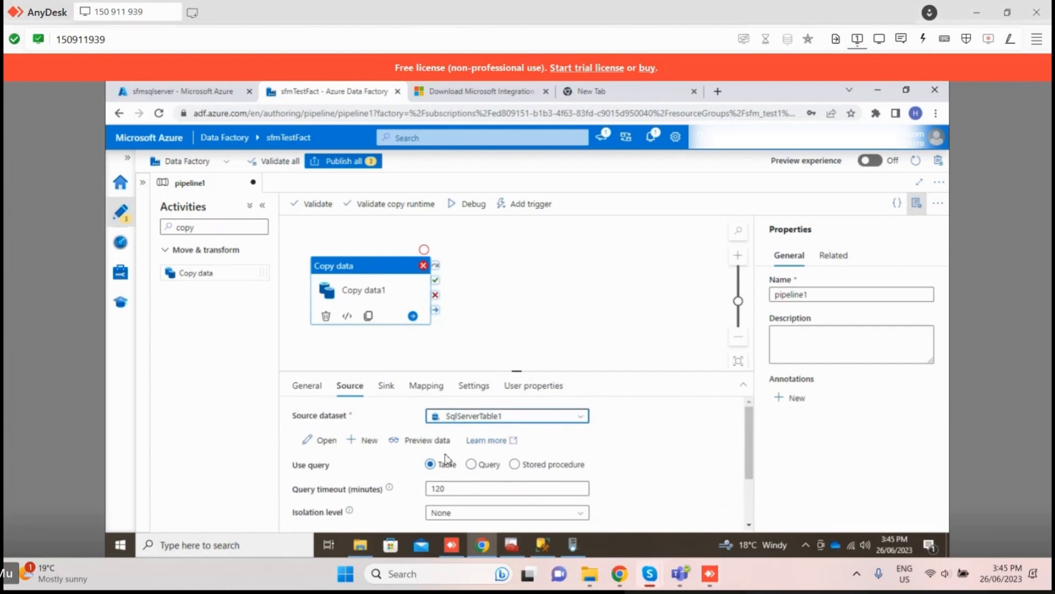
scroll(374, 495, down, 2)
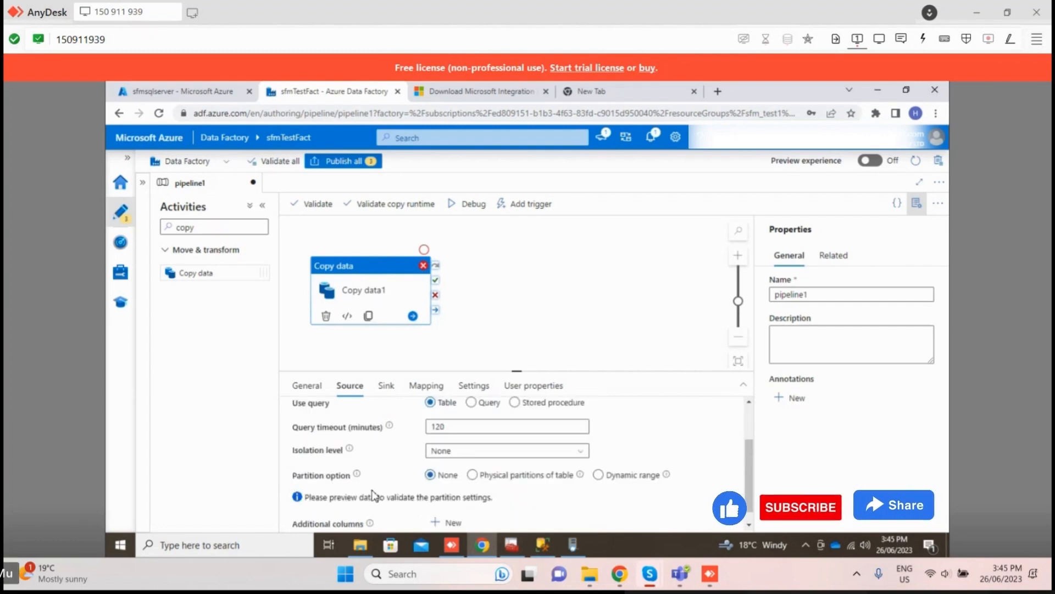
scroll(374, 488, down, 1)
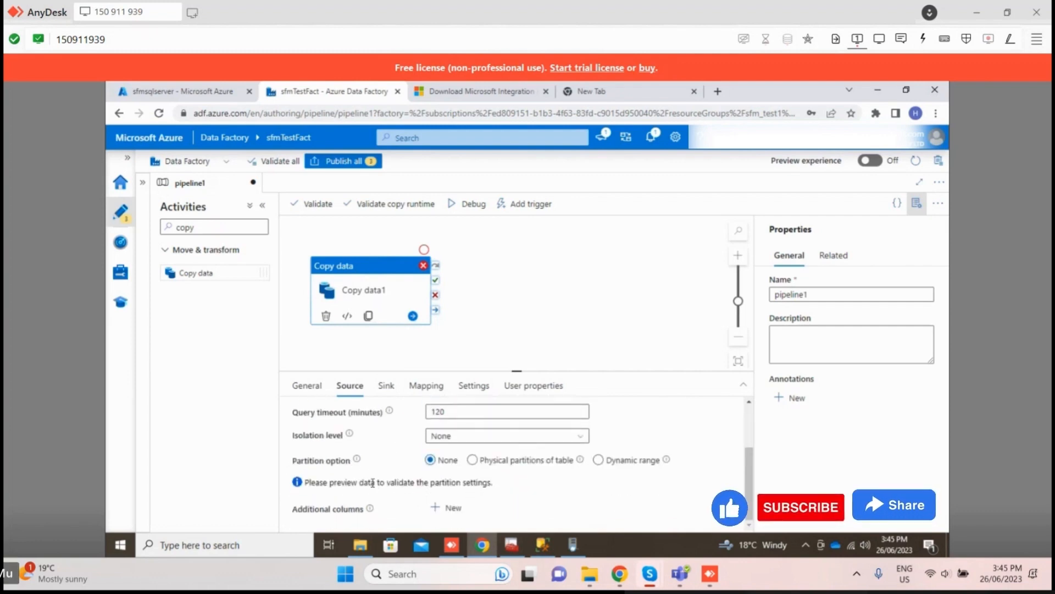
scroll(373, 482, up, 3)
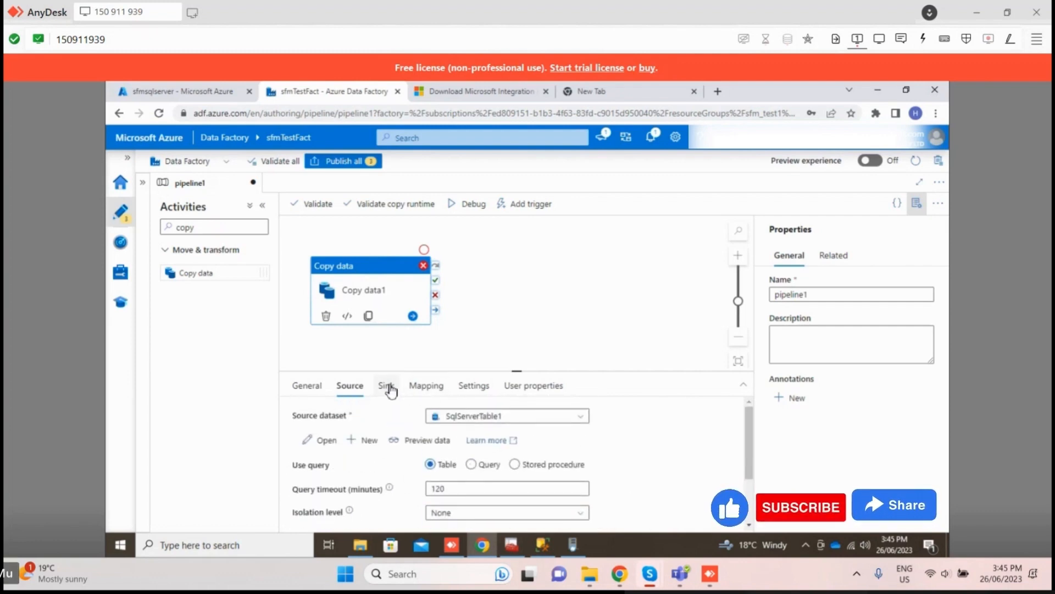
drag(419, 368, 431, 326)
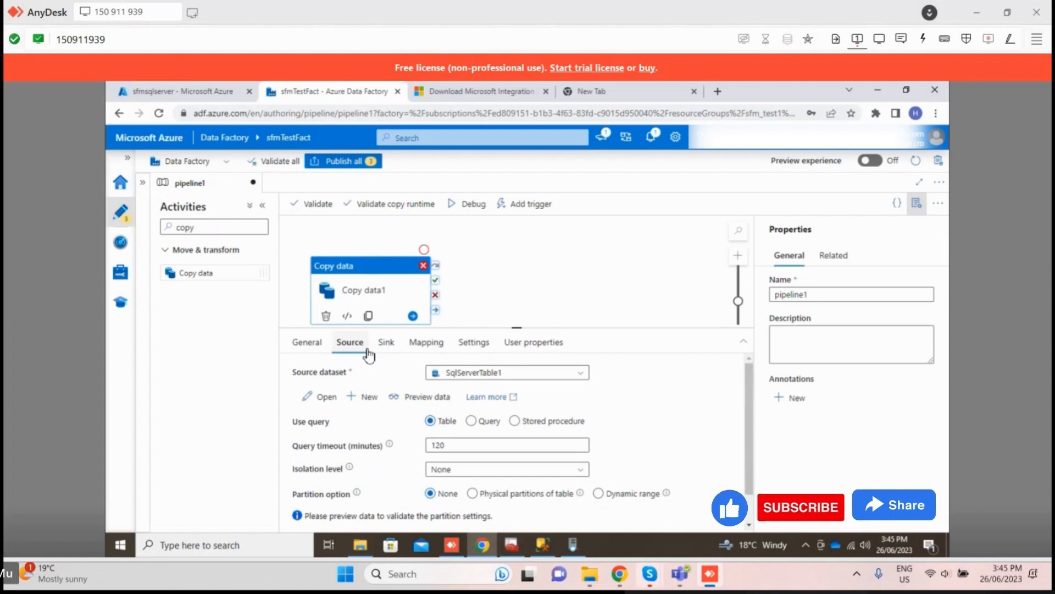
Step: Open the source dataset SqlServerTable1, set its table to dbo.sale and test the linked service connection
click(323, 398)
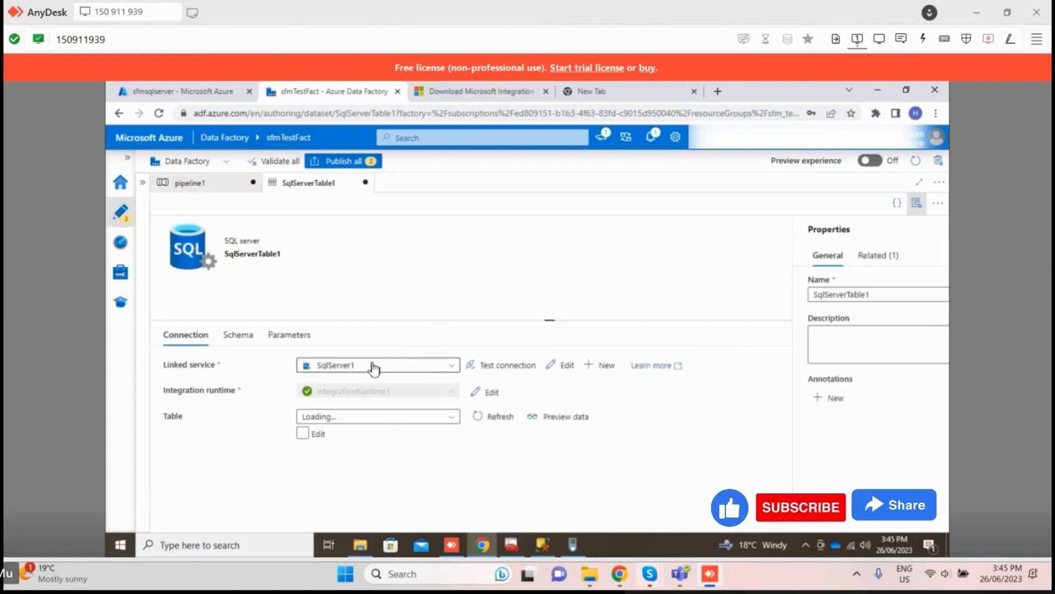
click(377, 419)
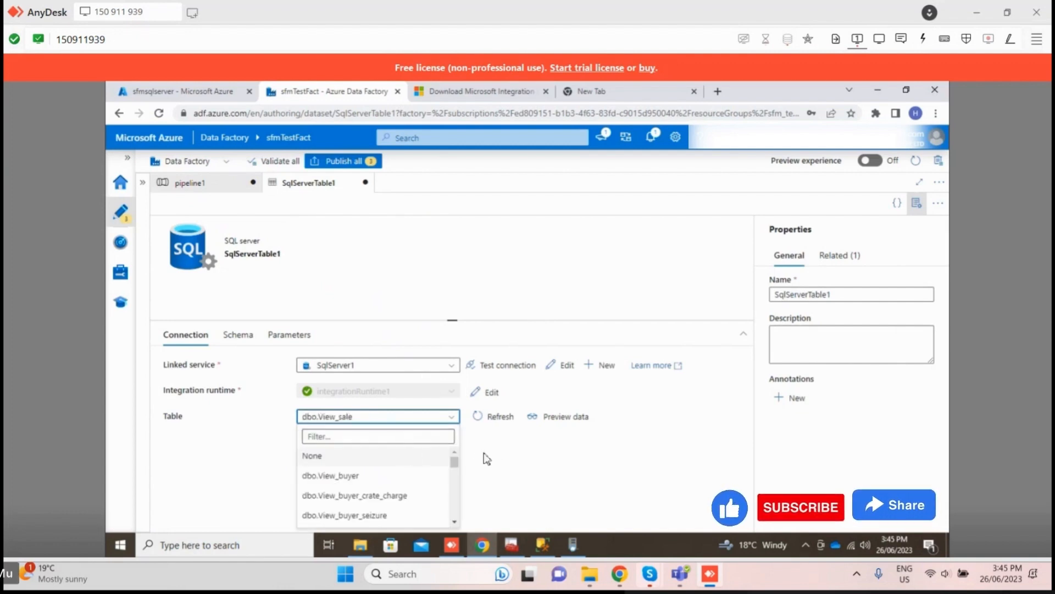
scroll(365, 464, down, 5)
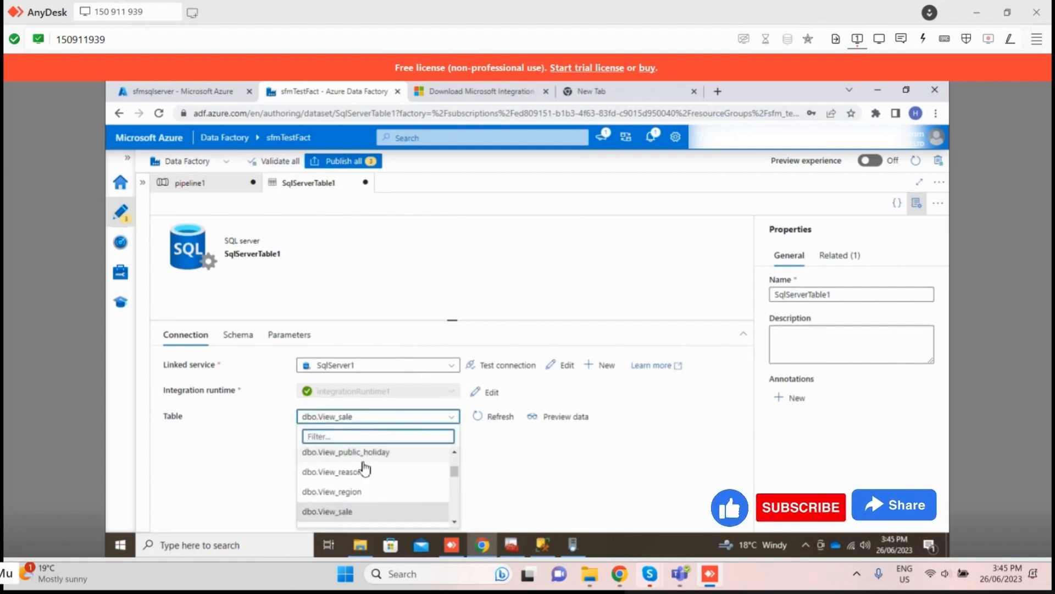
text(sale)
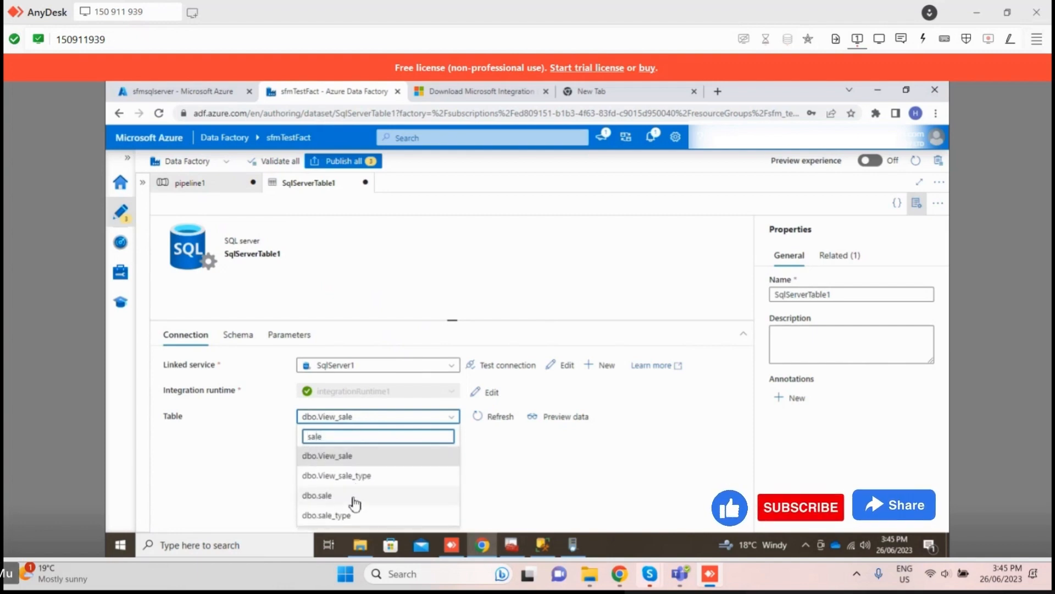
click(354, 495)
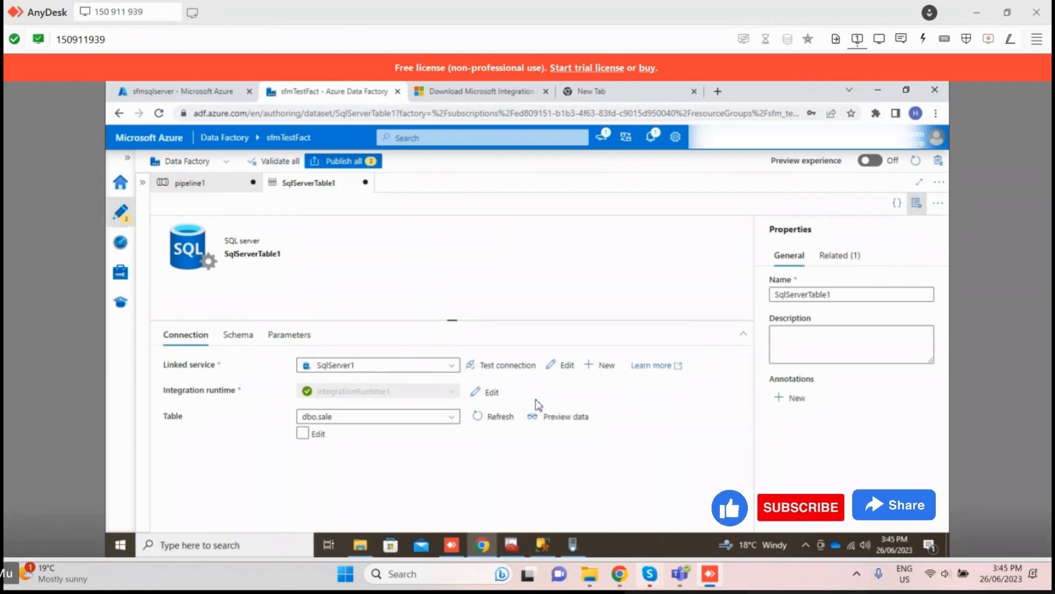
click(511, 366)
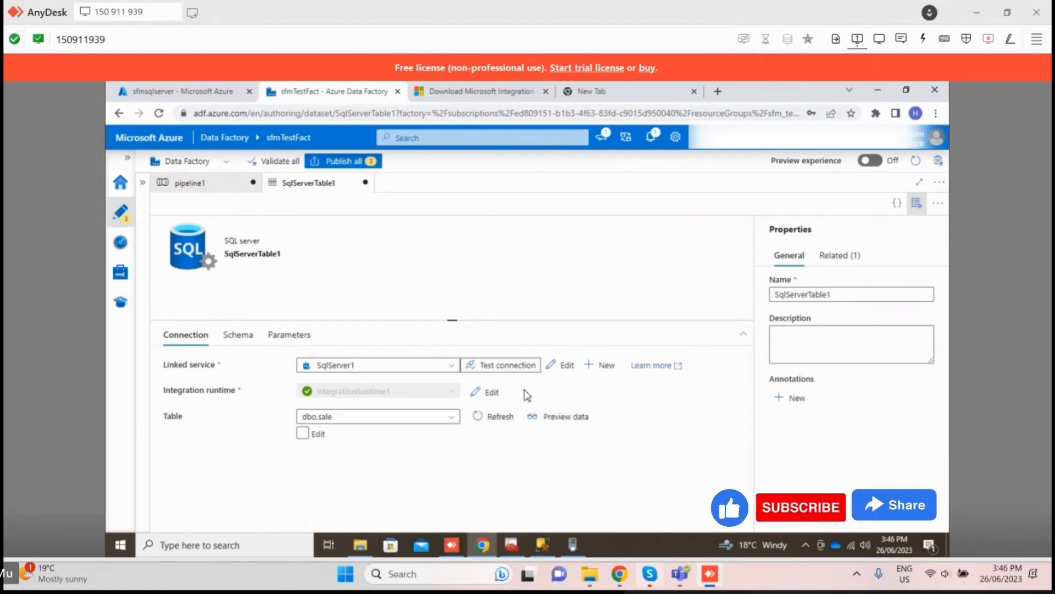
click(218, 182)
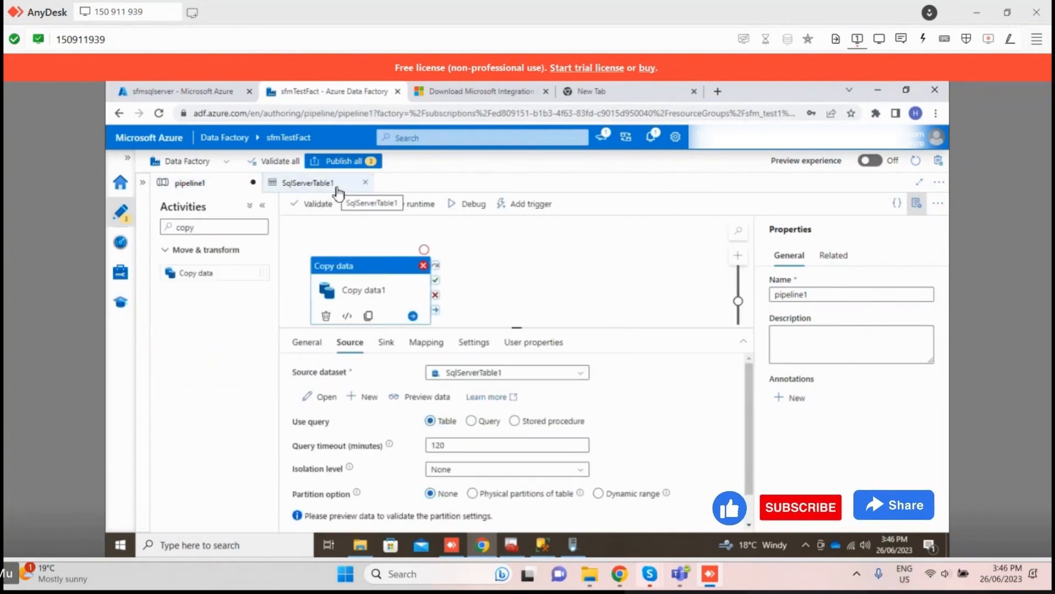
click(365, 182)
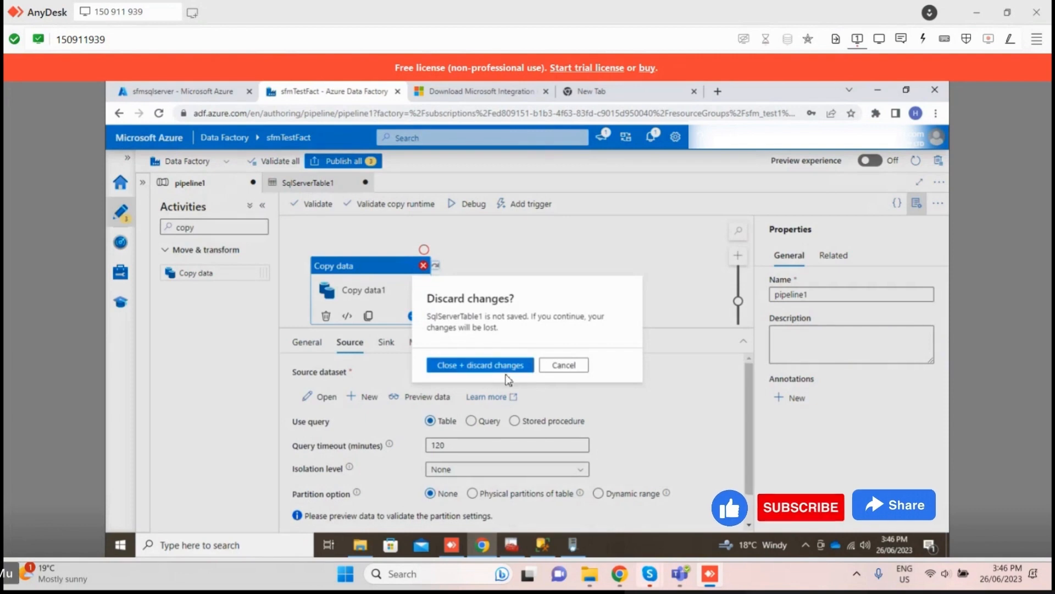
click(564, 365)
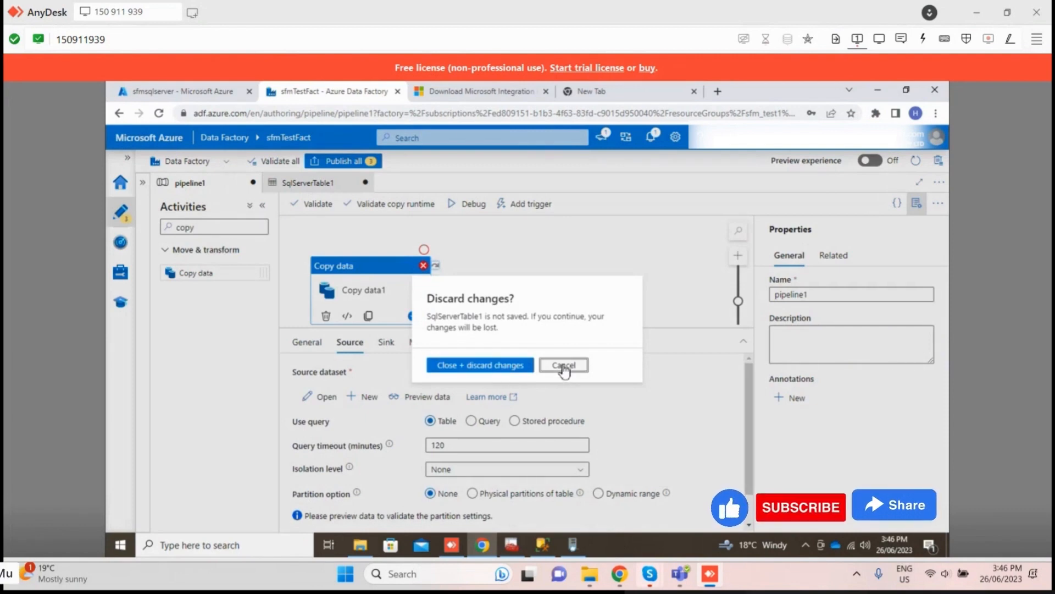
Step: Check the schema columns and their data types in dataset SqlServerTable1, then return to its connection settings
click(306, 183)
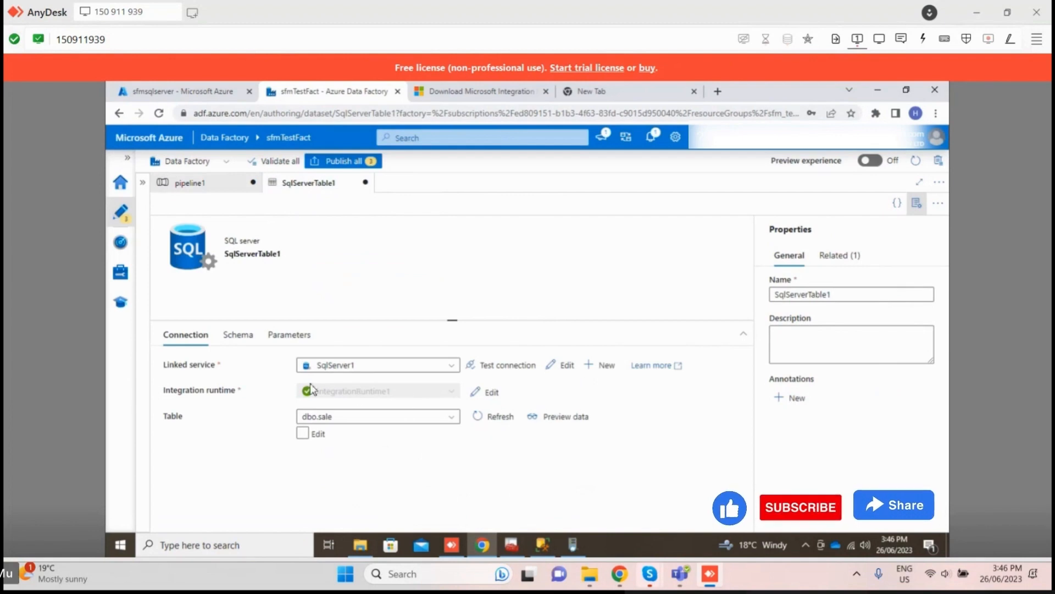
click(246, 342)
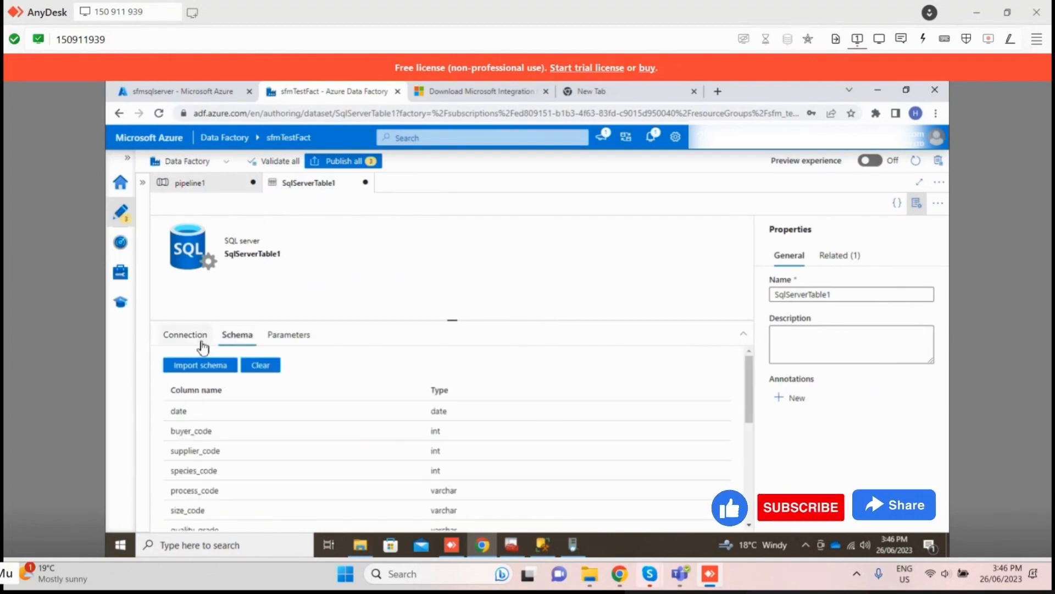
click(201, 342)
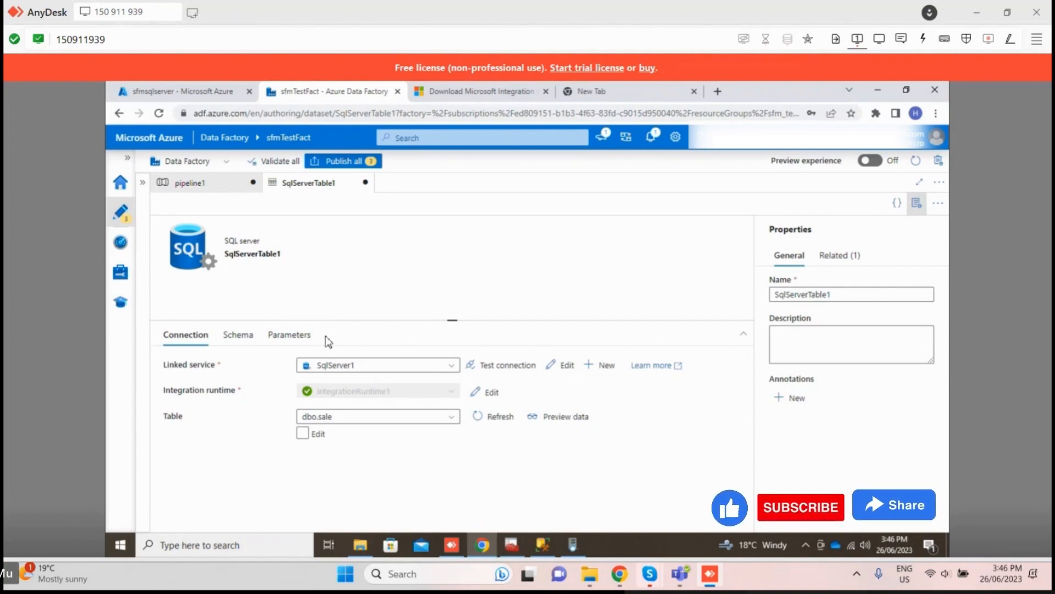
Step: Try to publish all pending factory changes and dismiss the validation output
click(338, 161)
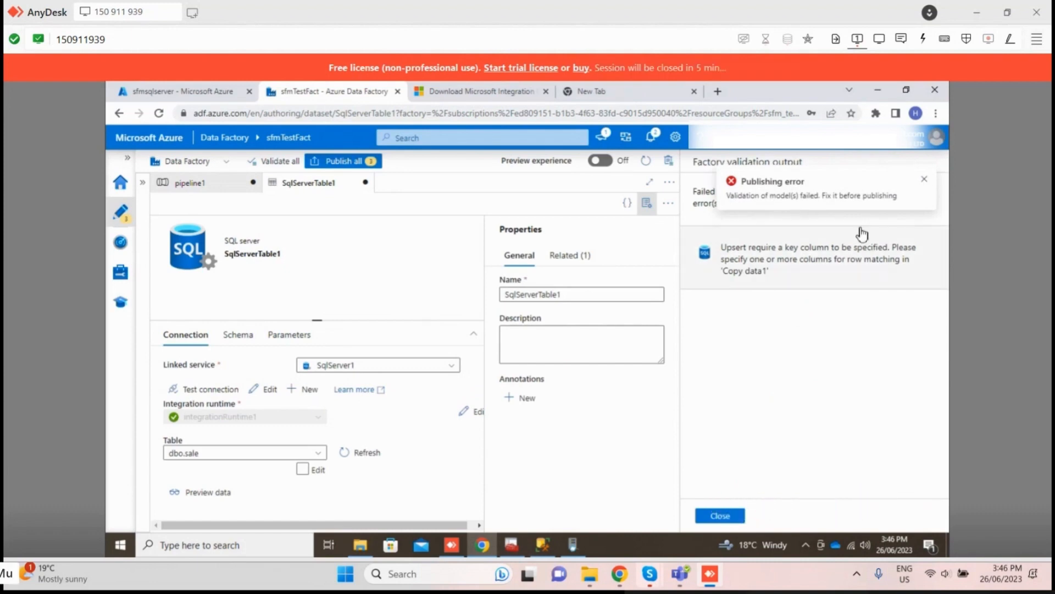
click(925, 180)
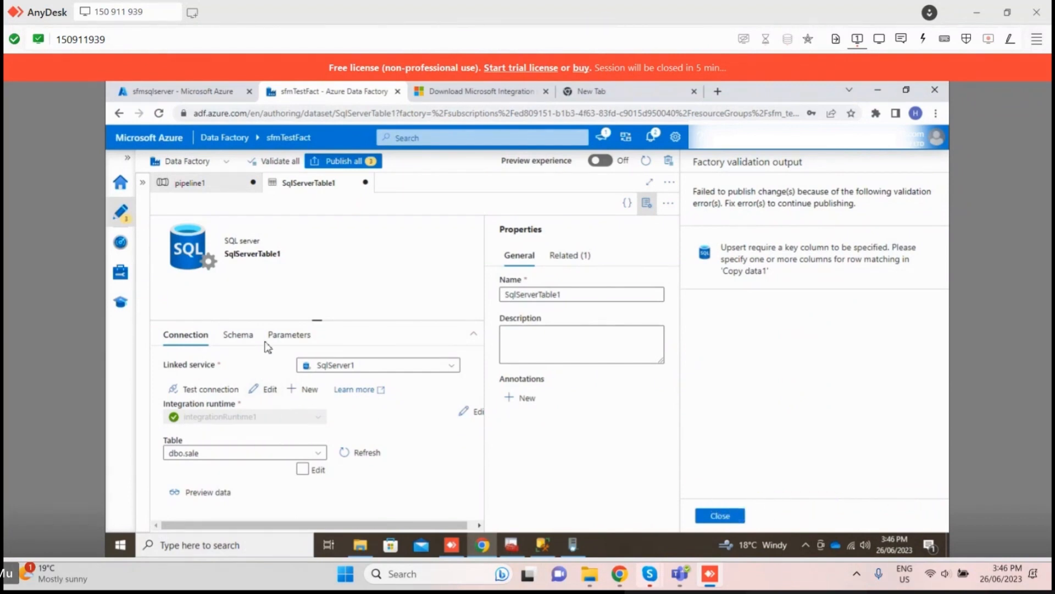
click(730, 515)
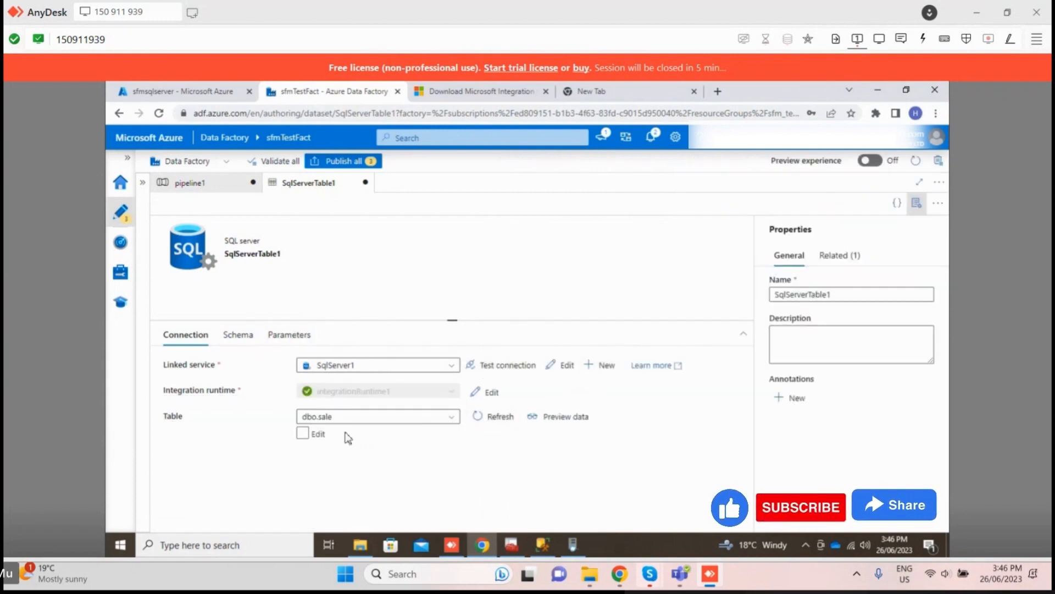
Step: Check the settings of integrationRuntime1 and of linked service SqlServer1, leaving both without applying changes
click(303, 434)
click(303, 434)
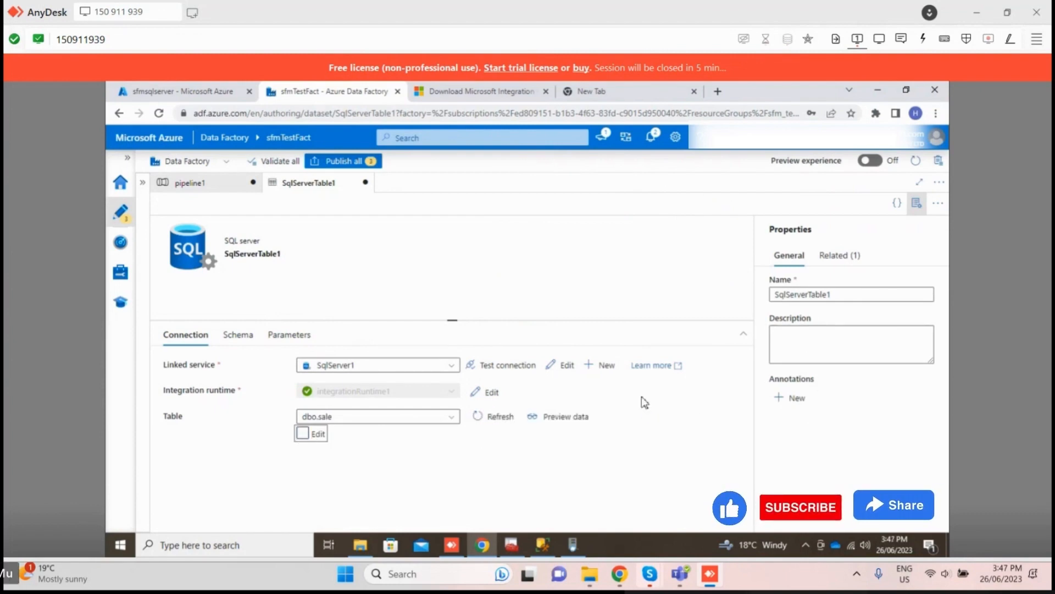
click(487, 393)
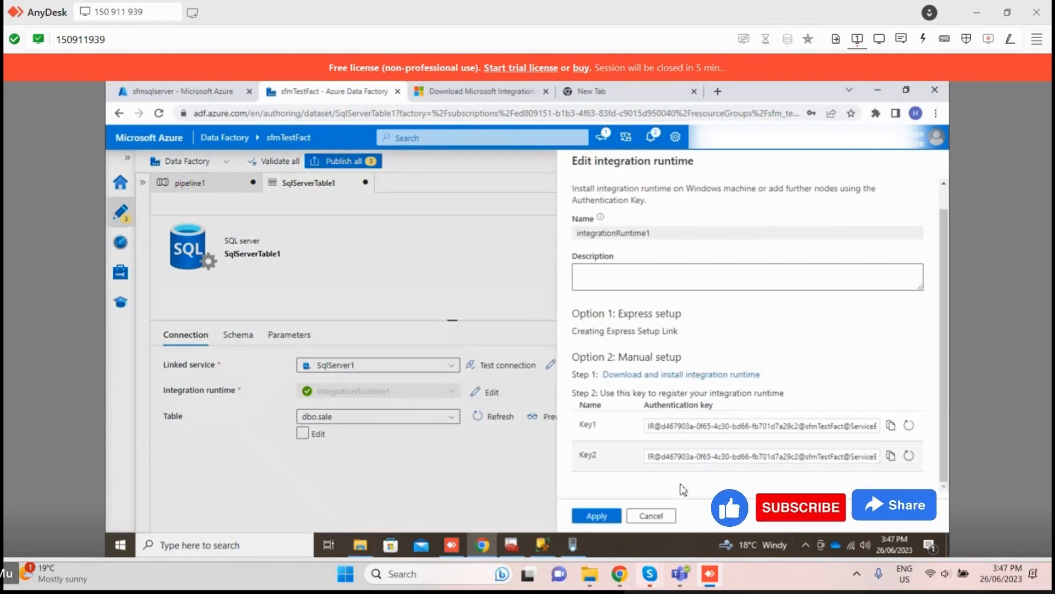
click(651, 516)
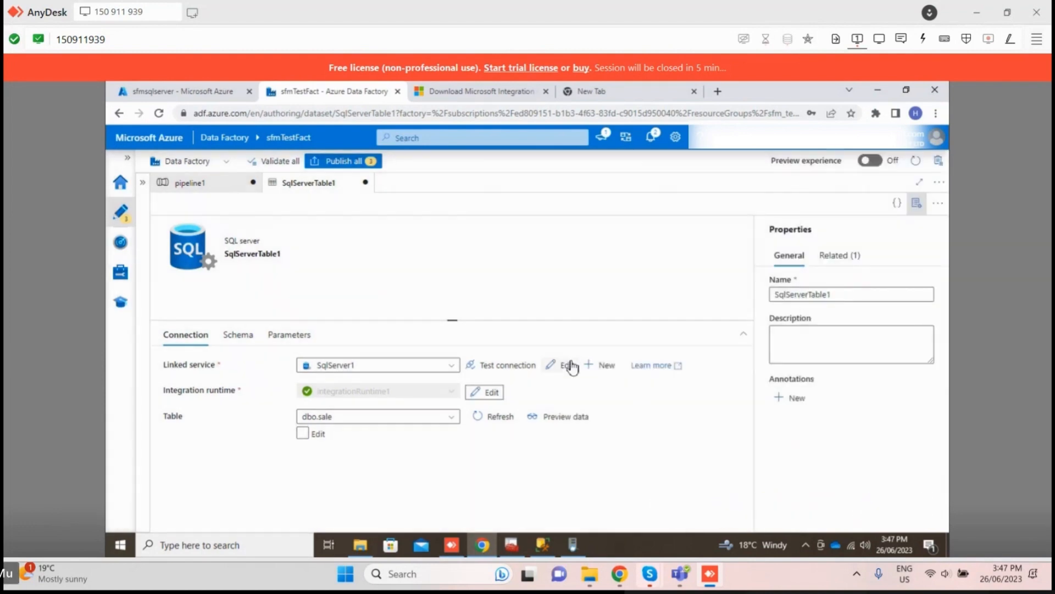
click(570, 365)
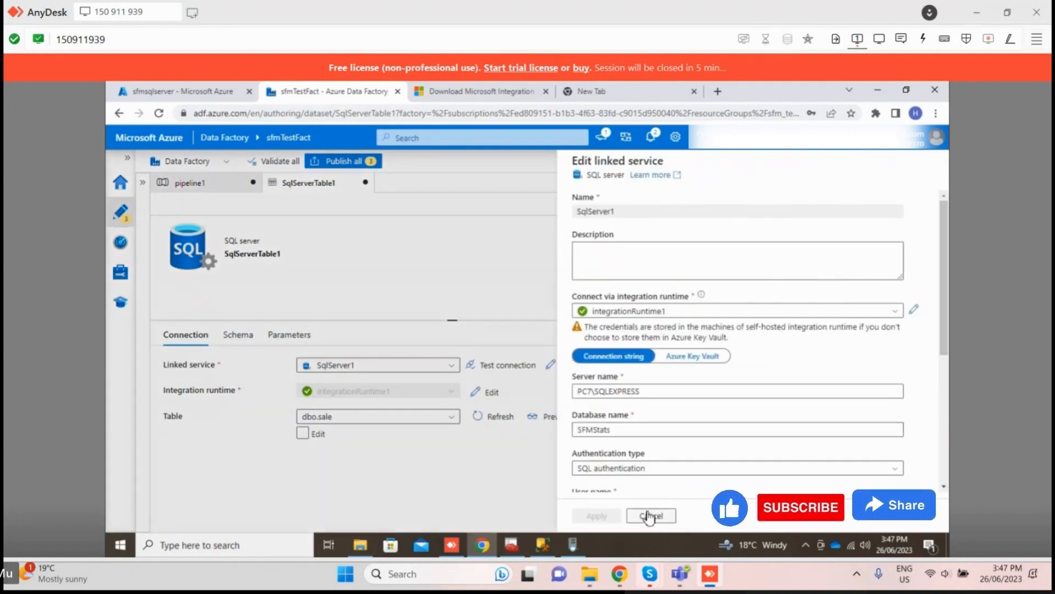
scroll(641, 417, down, 1)
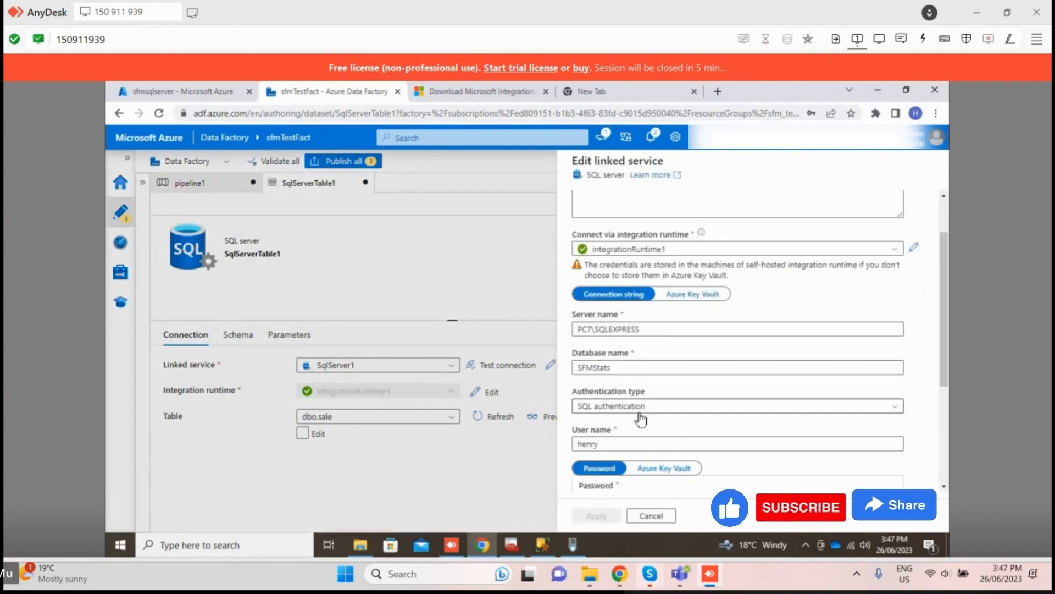
click(650, 515)
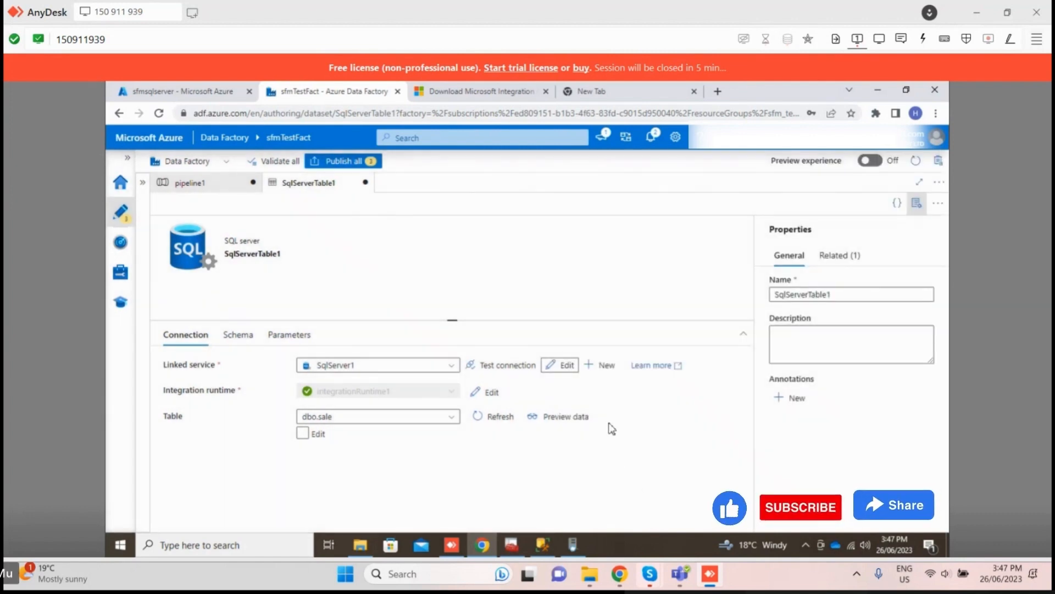
Step: Switch the SqlServerTable1 table name to manual editing and look for a way to save the dataset
click(312, 434)
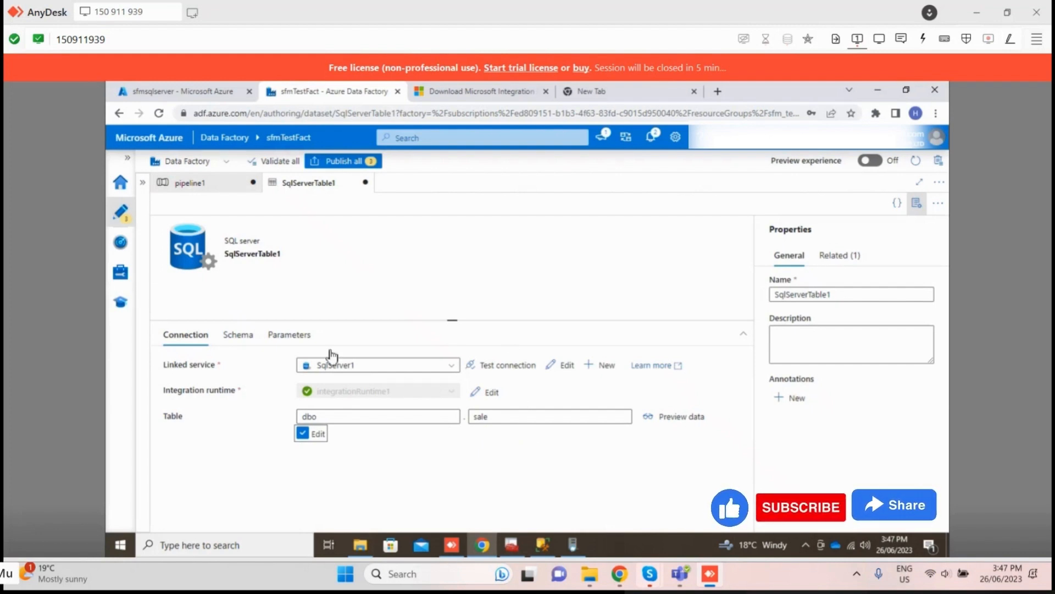
key(ctrl+s)
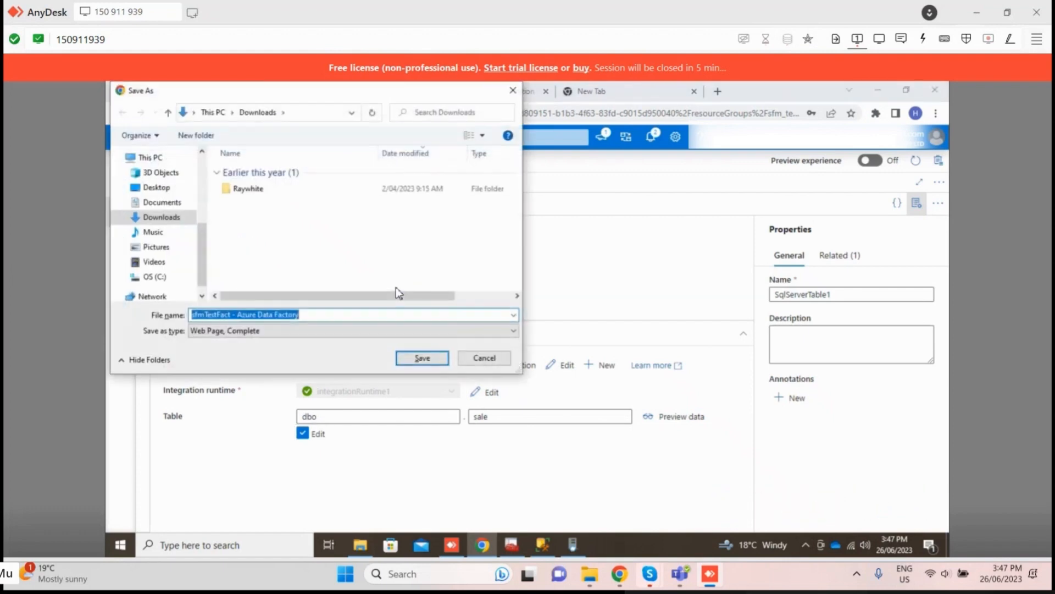
click(485, 356)
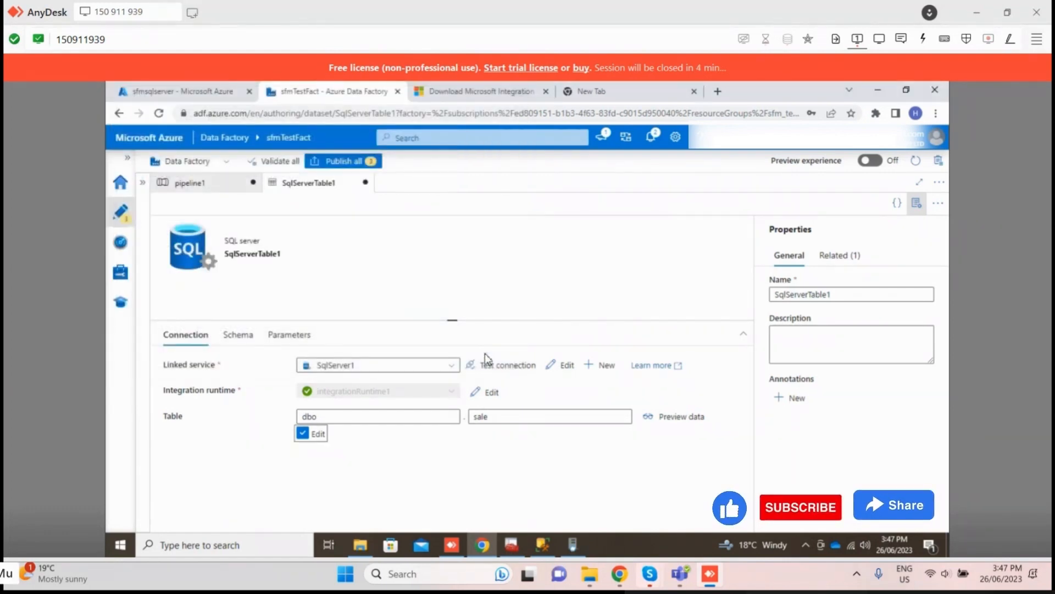
click(939, 183)
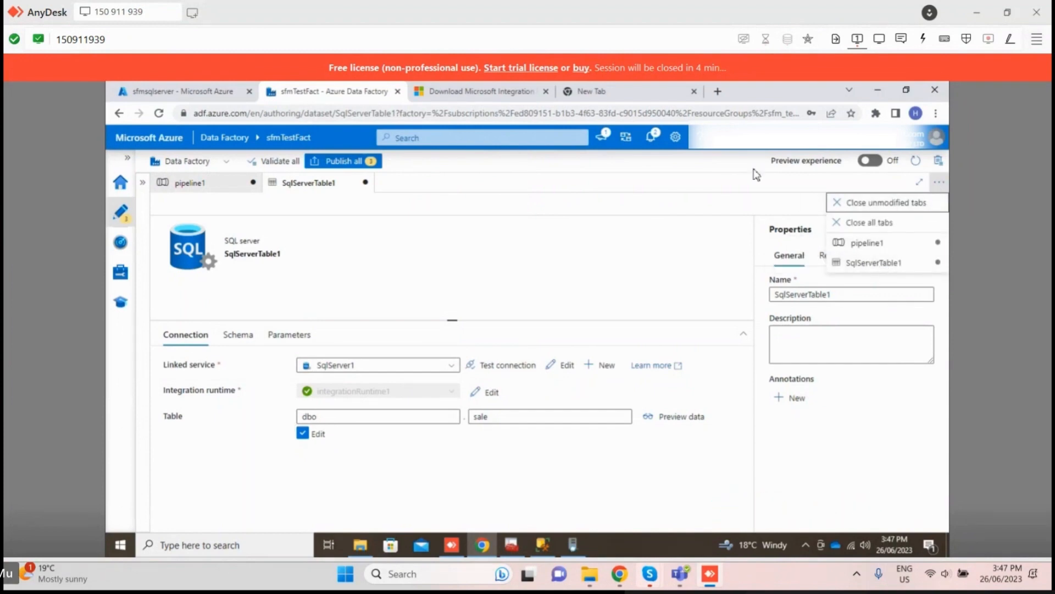
click(940, 182)
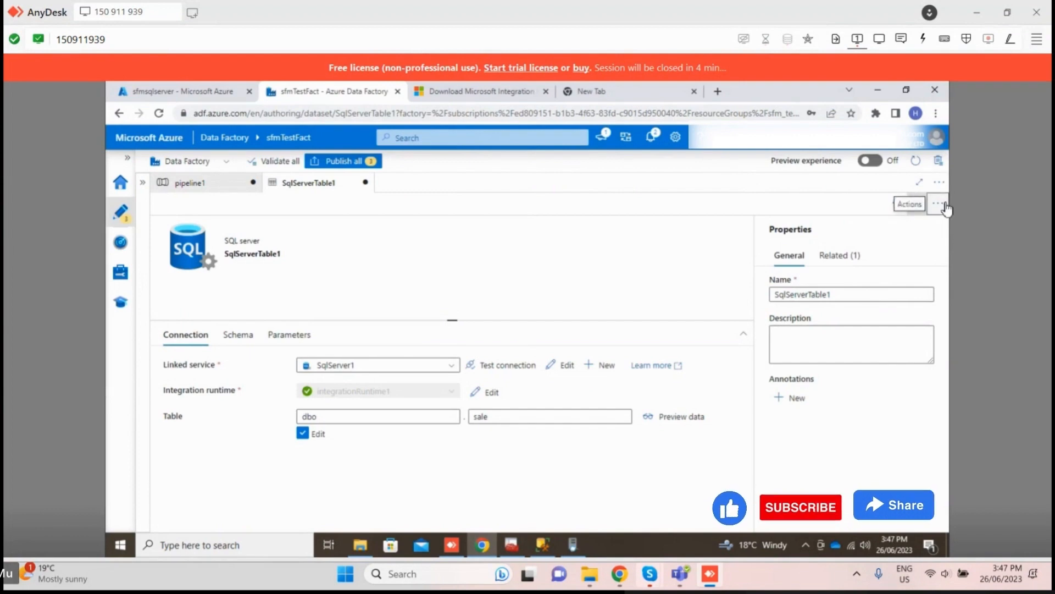
click(941, 205)
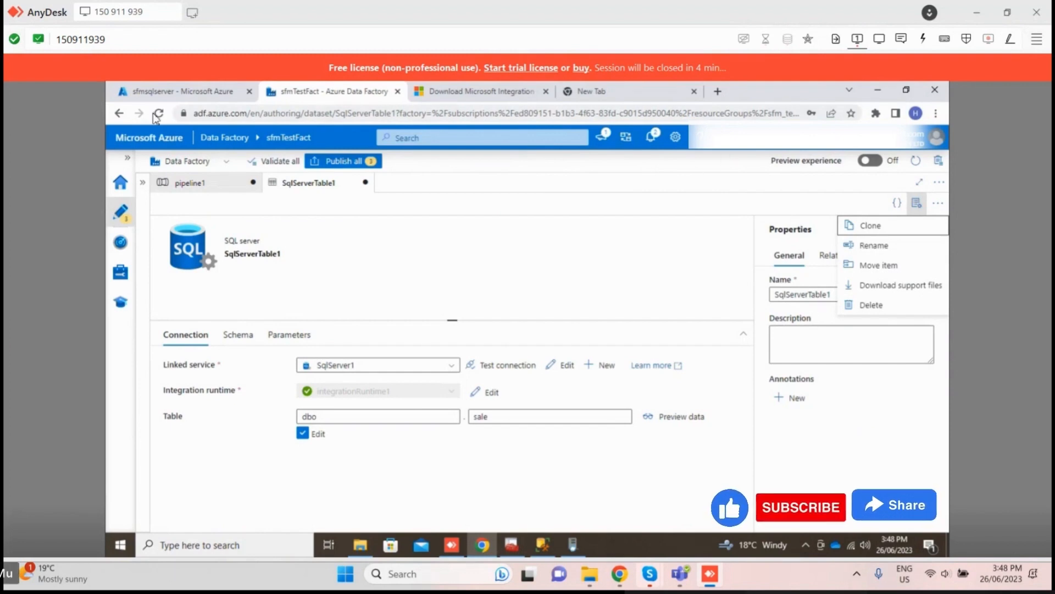
Step: Refresh the data factory and discard all unpublished changes
click(916, 162)
click(916, 162)
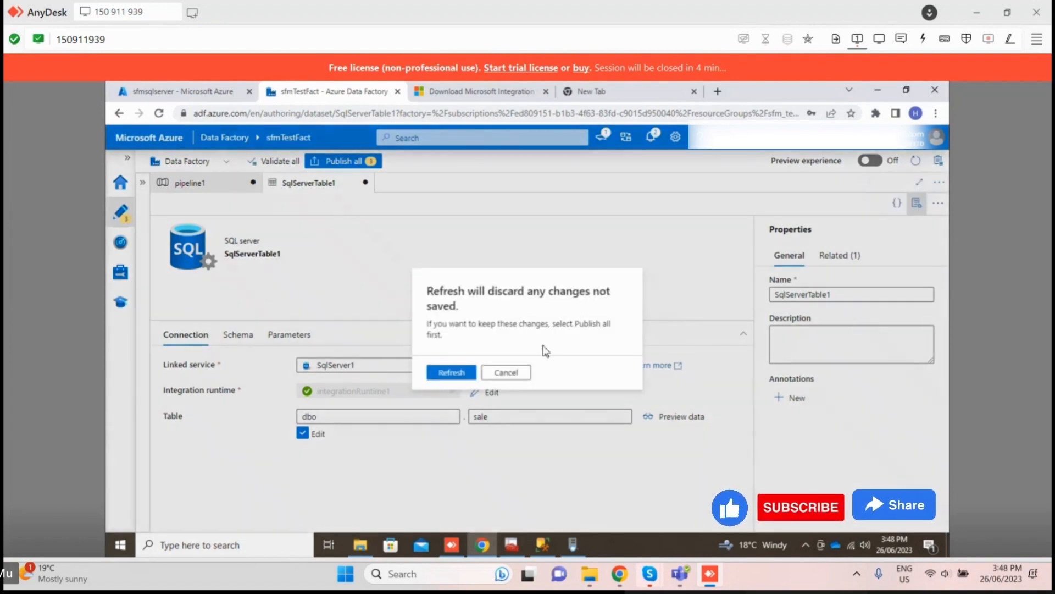
click(453, 375)
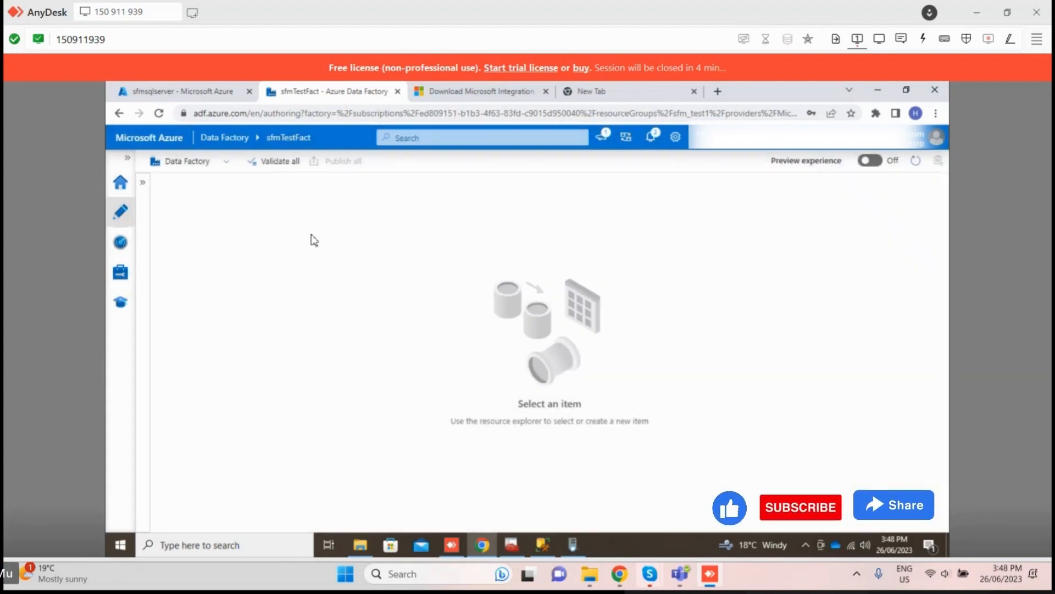
Step: Show the factory resources and create a new blank pipeline
click(151, 184)
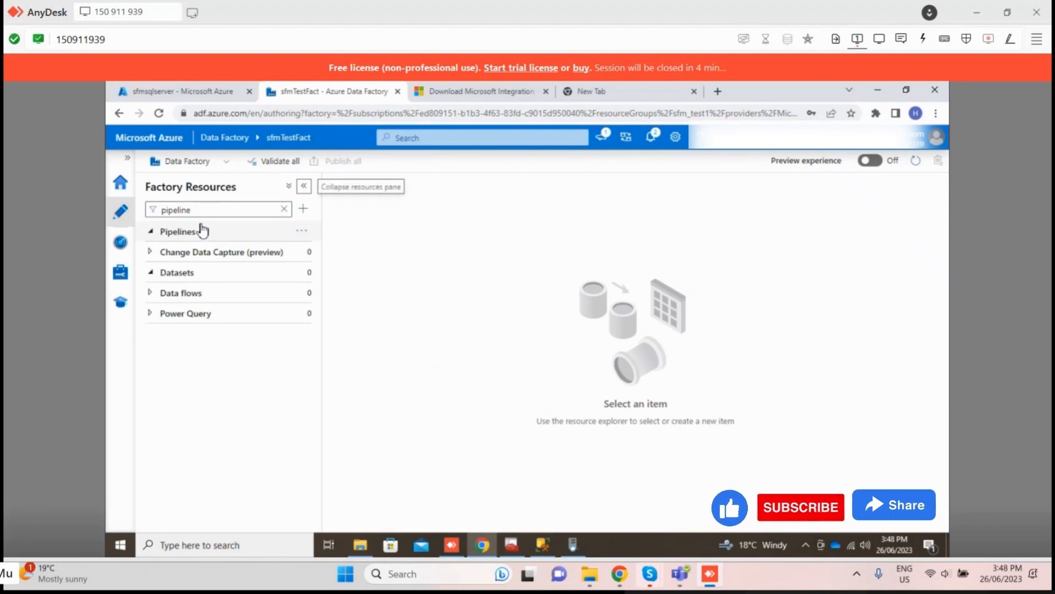
click(300, 231)
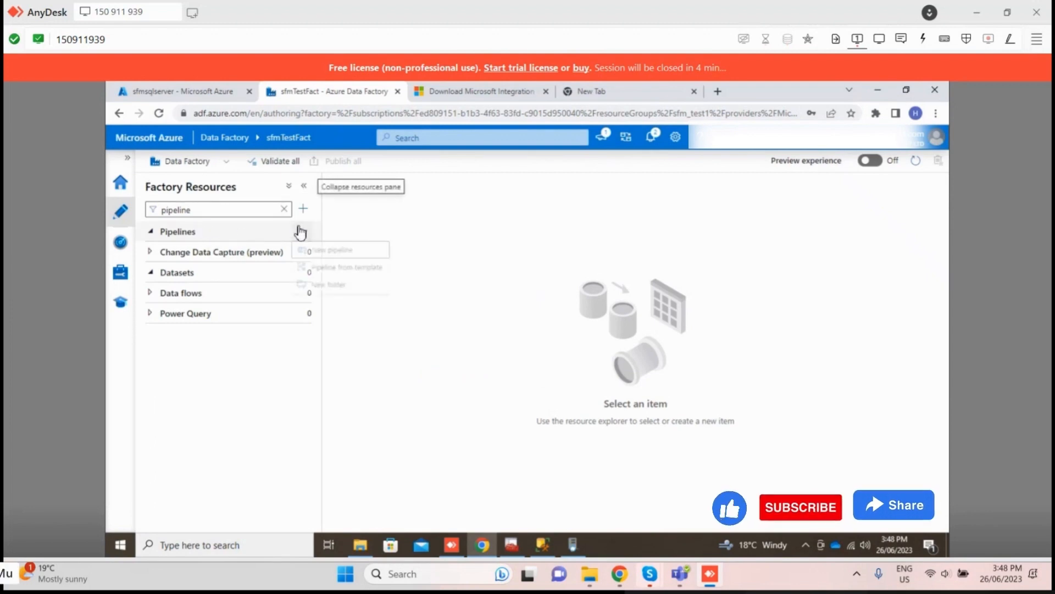
click(325, 250)
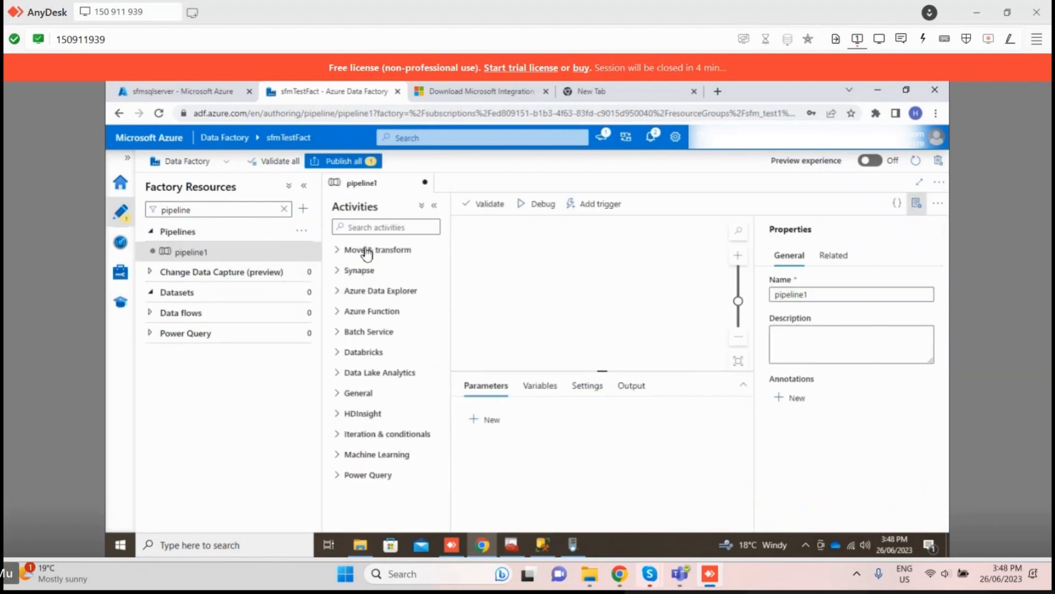
Step: Find the Copy data activity with the search term "copy", add it to the pipeline1 canvas and collapse the factory resources
click(367, 227)
text(copy)
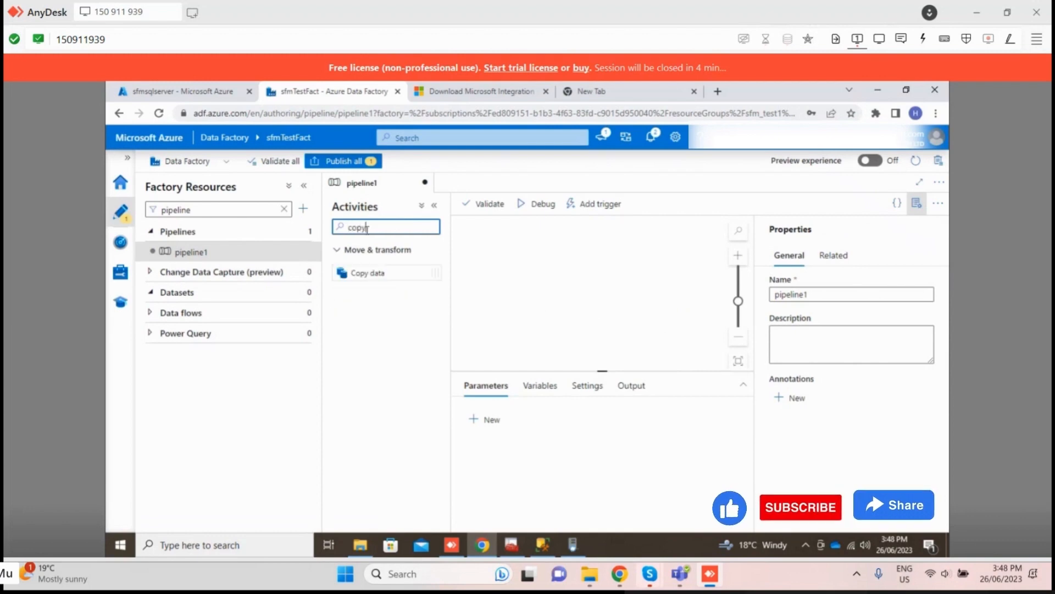
drag(360, 273, 497, 273)
click(302, 187)
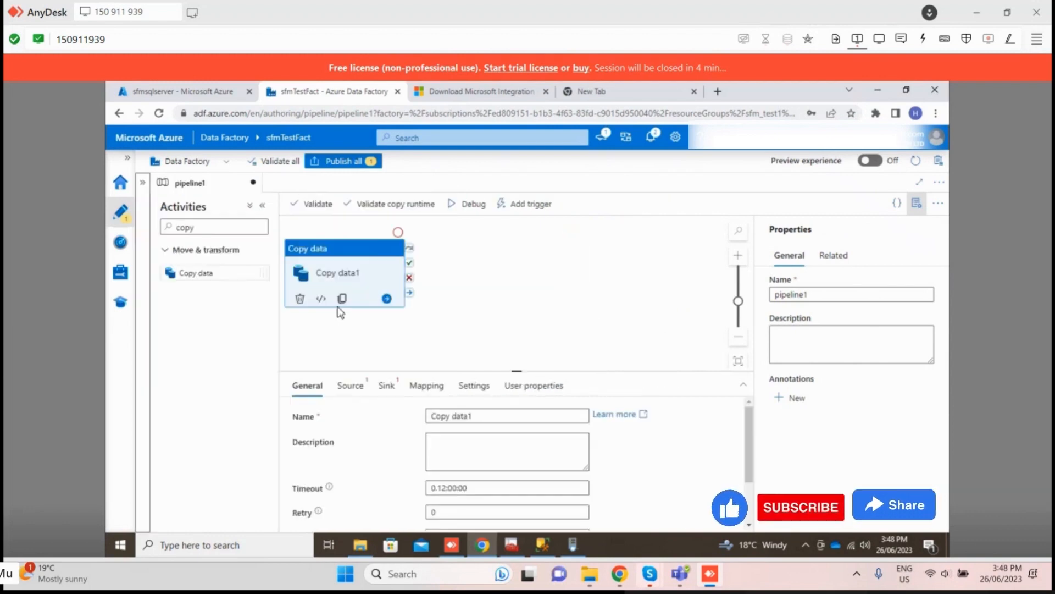
Step: Start a new source dataset for Copy data1, finding the SQL server data store with the search term "sql"
click(350, 387)
click(476, 418)
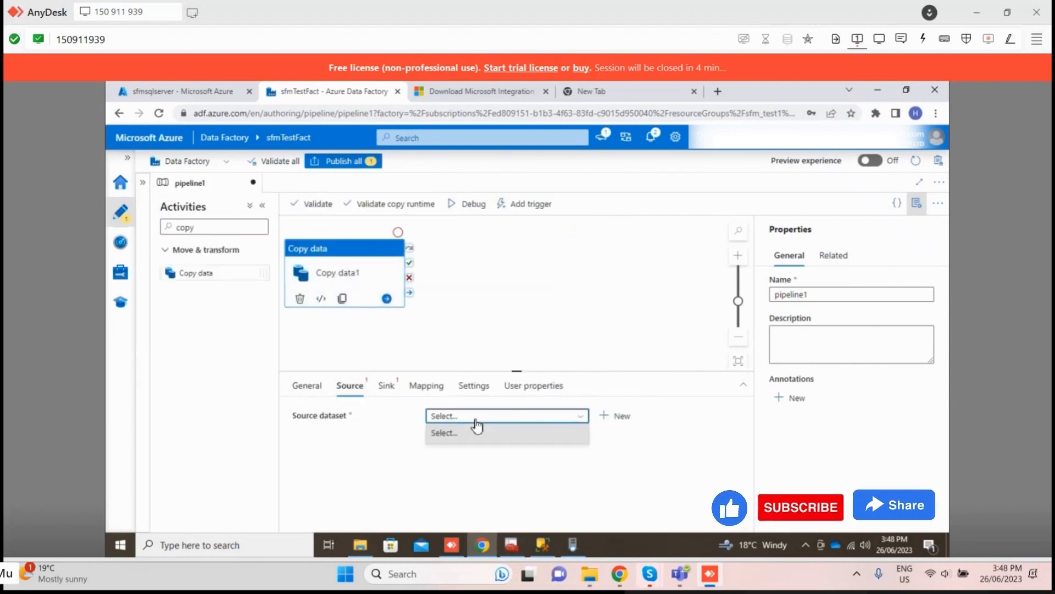
click(628, 421)
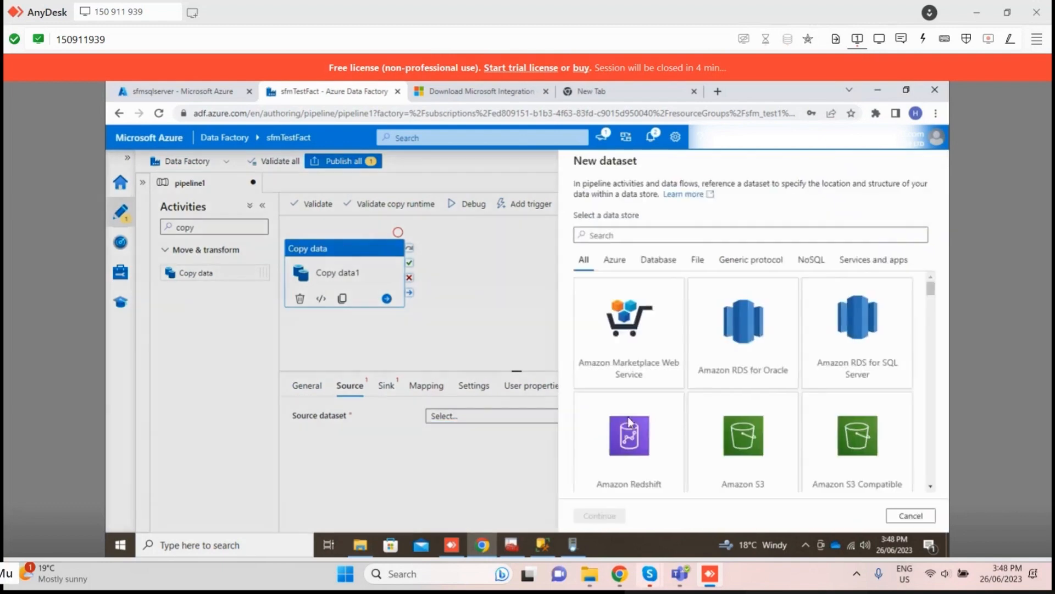
text(sql)
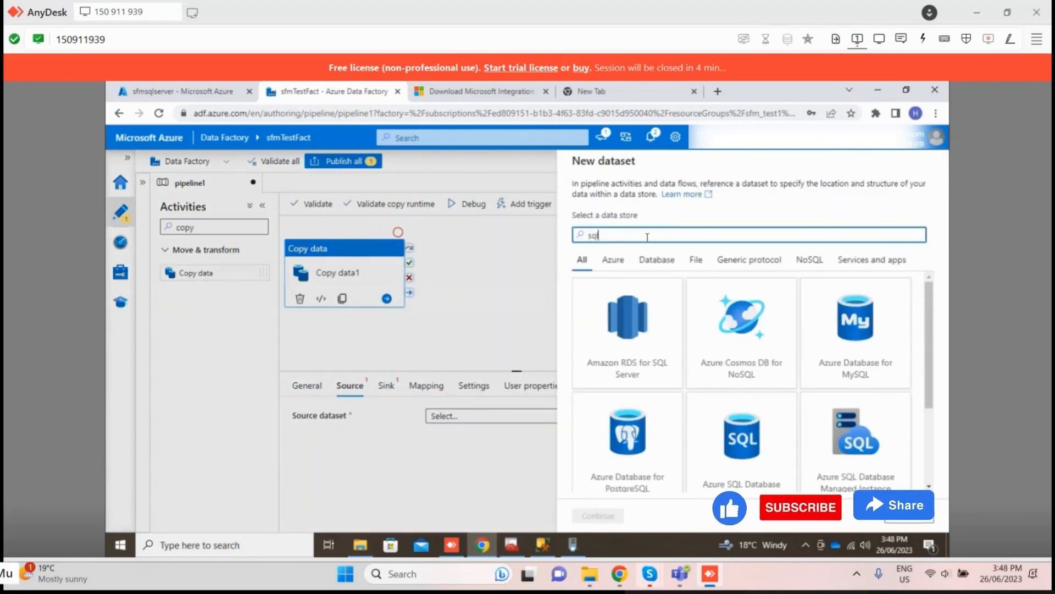
scroll(769, 385, down, 4)
click(803, 471)
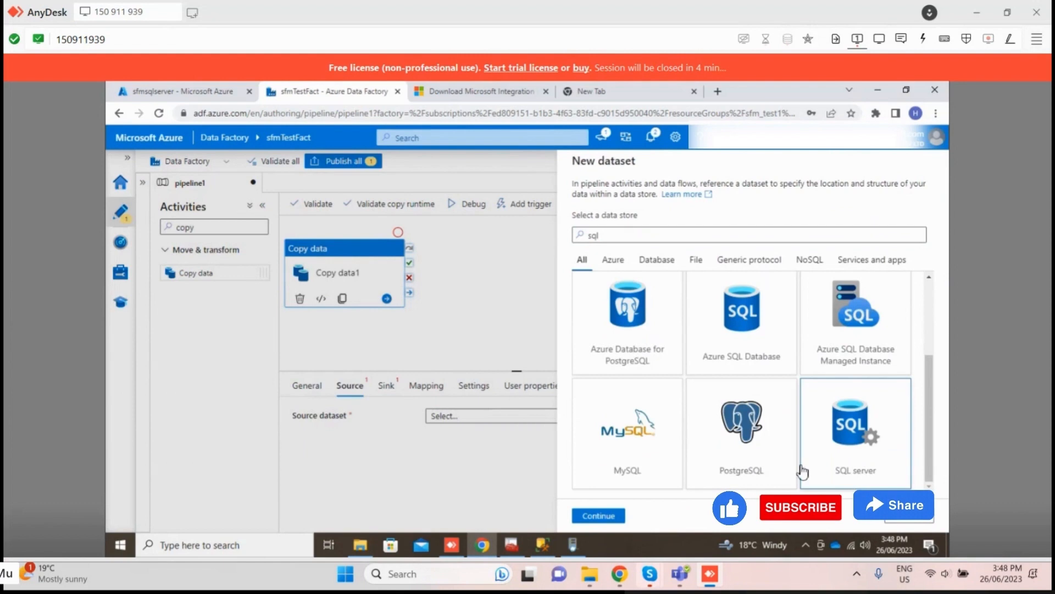
click(608, 515)
Step: Create the source dataset SqlServerTable1 with linked service SqlServer1 and table dbo.sale
click(633, 240)
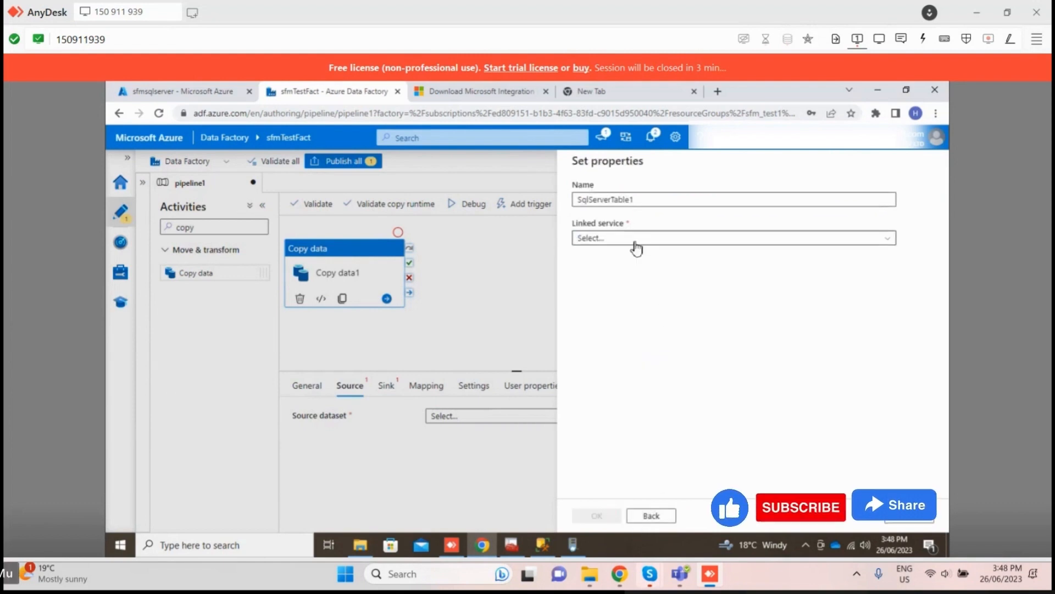
click(629, 318)
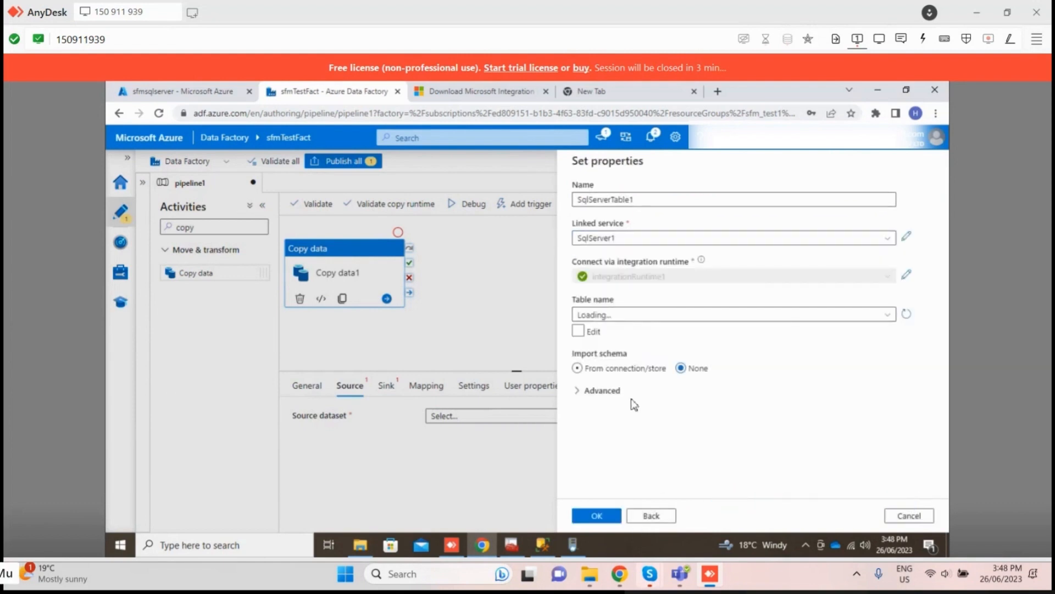
click(886, 315)
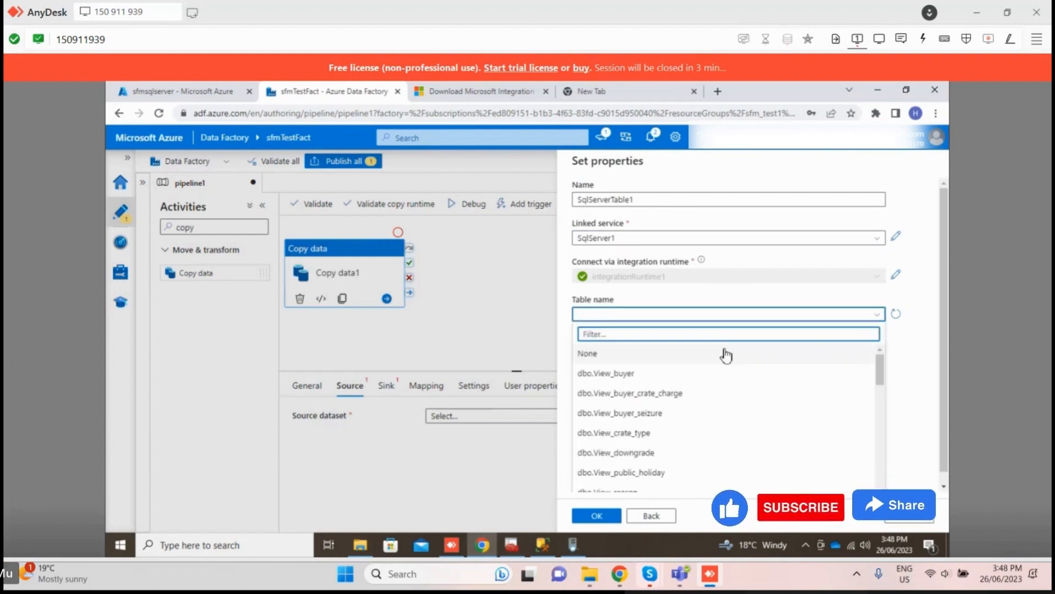
text(sale)
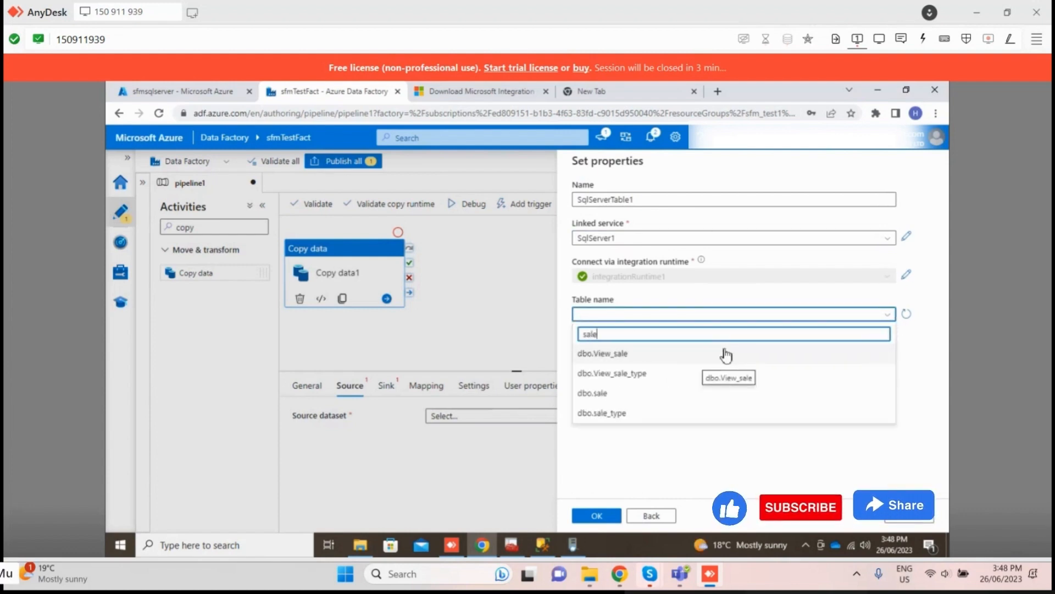
click(596, 390)
click(600, 516)
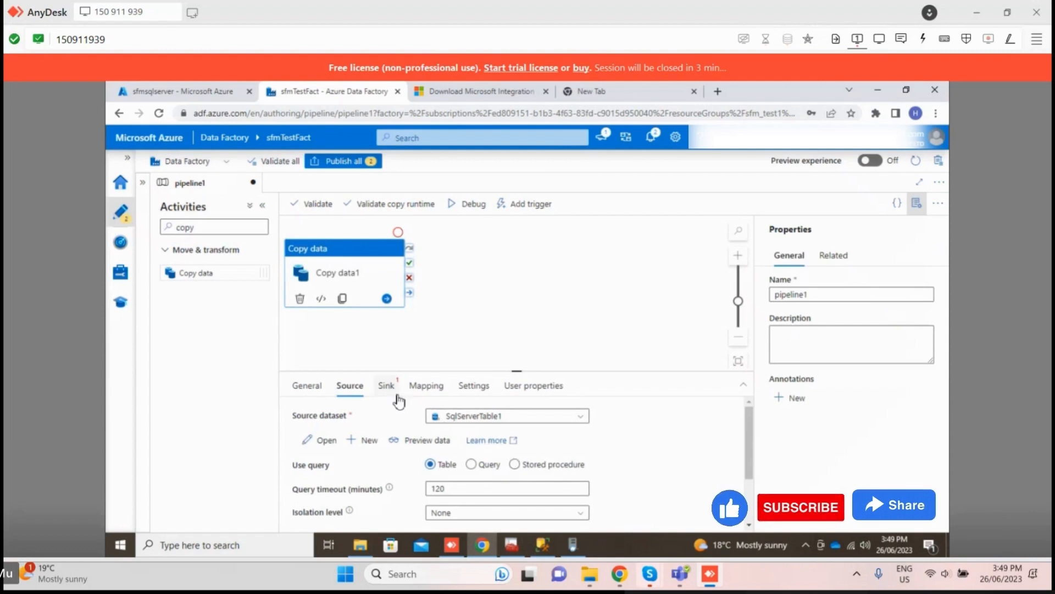
Step: Start a new sink dataset for Copy data1, finding the Azure SQL Database data store with the search term "azure sql"
click(396, 397)
click(355, 388)
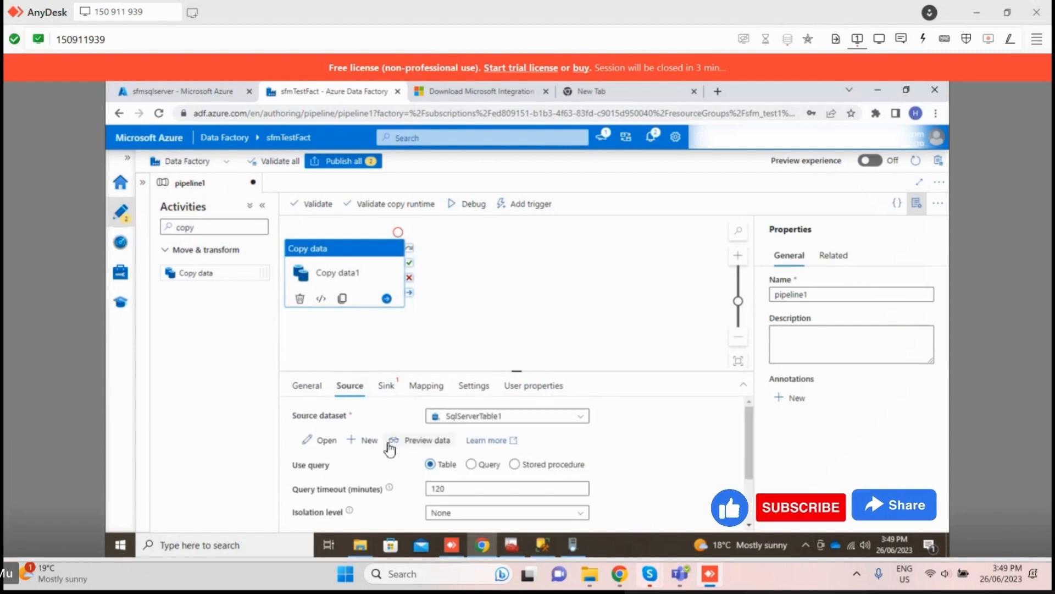
scroll(516, 491, down, 2)
click(386, 386)
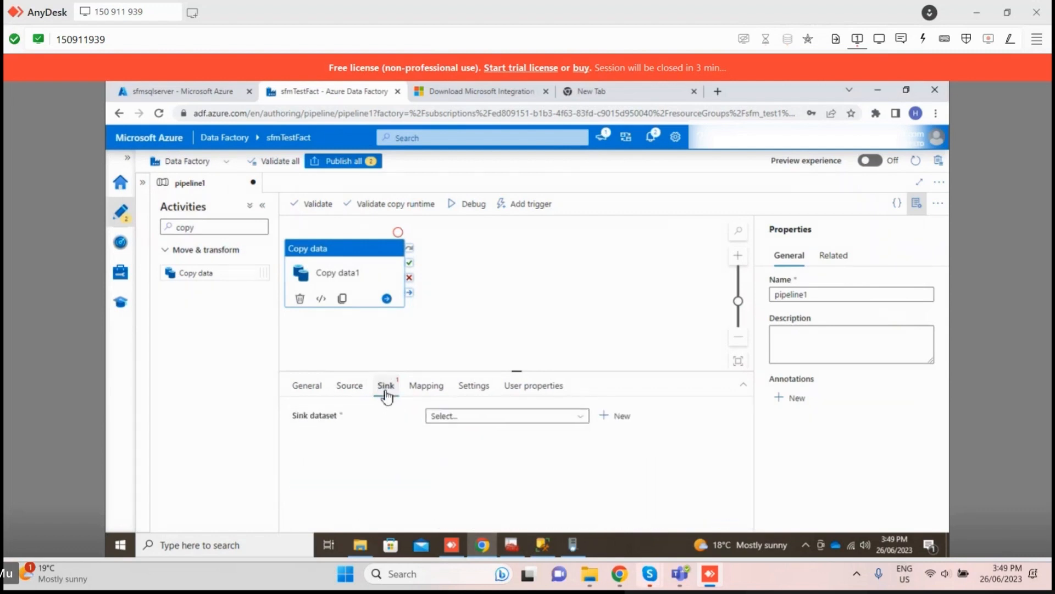
click(462, 416)
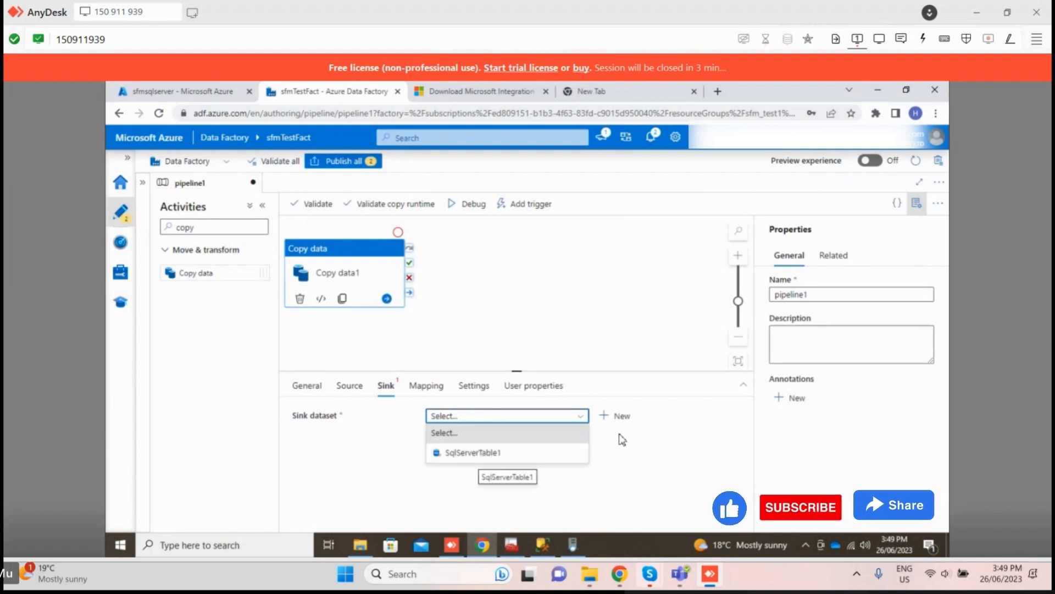
click(616, 415)
text(azure)
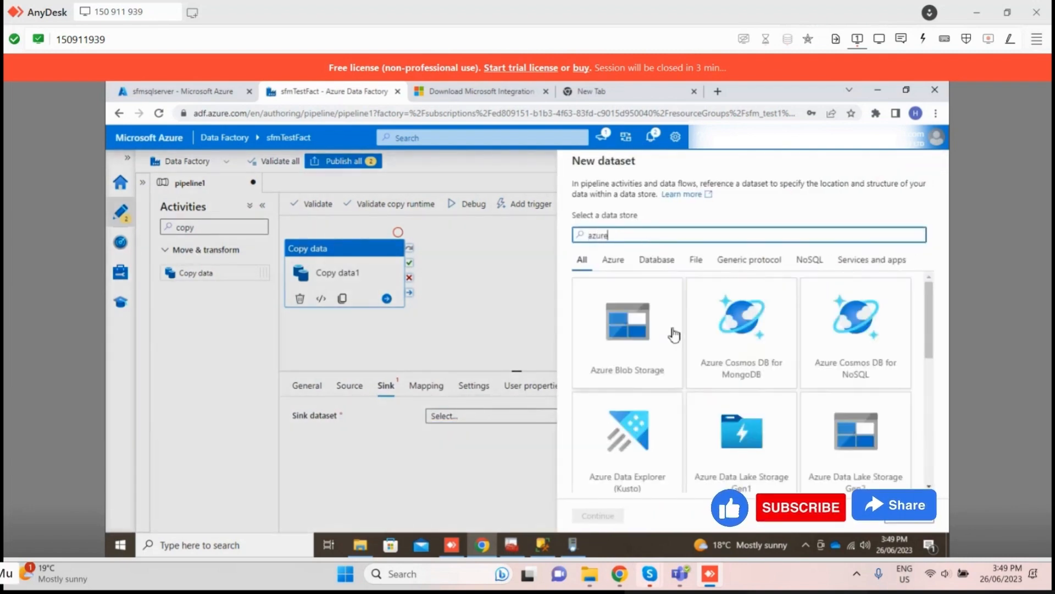
text( sql)
click(629, 372)
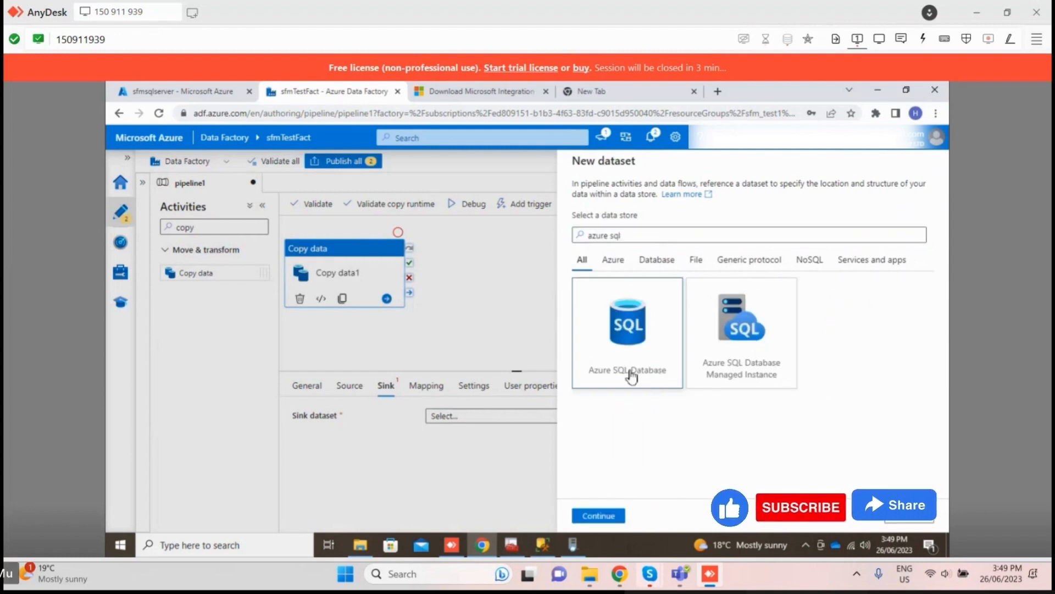
click(579, 514)
Step: Create the sink dataset AzureSqlTable1 with linked service AzureSqlDatabase1 and table dbo.sale
click(633, 238)
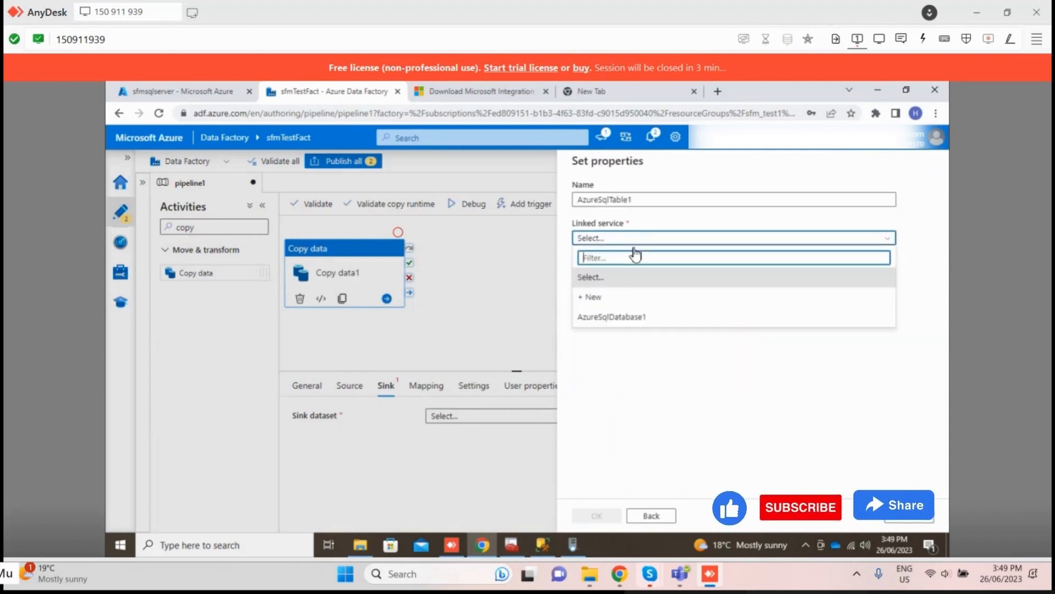
click(638, 317)
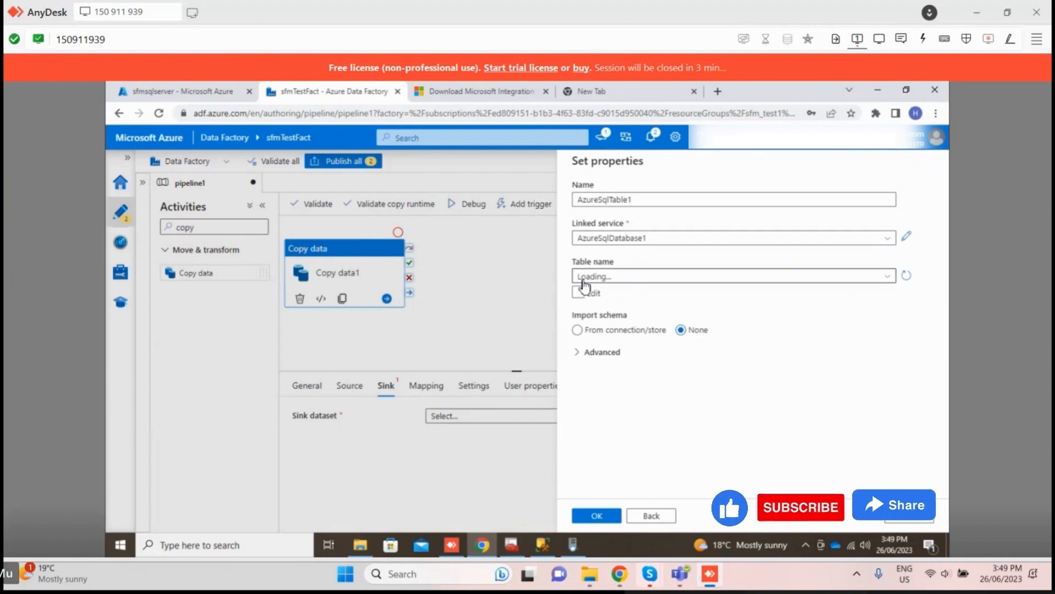
click(585, 279)
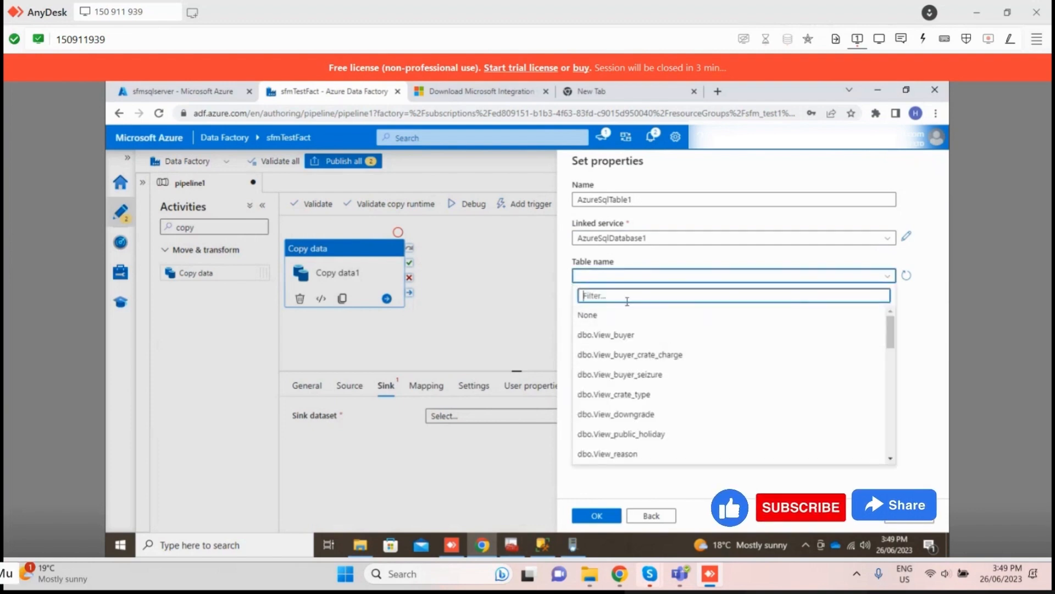
text(sale)
click(600, 357)
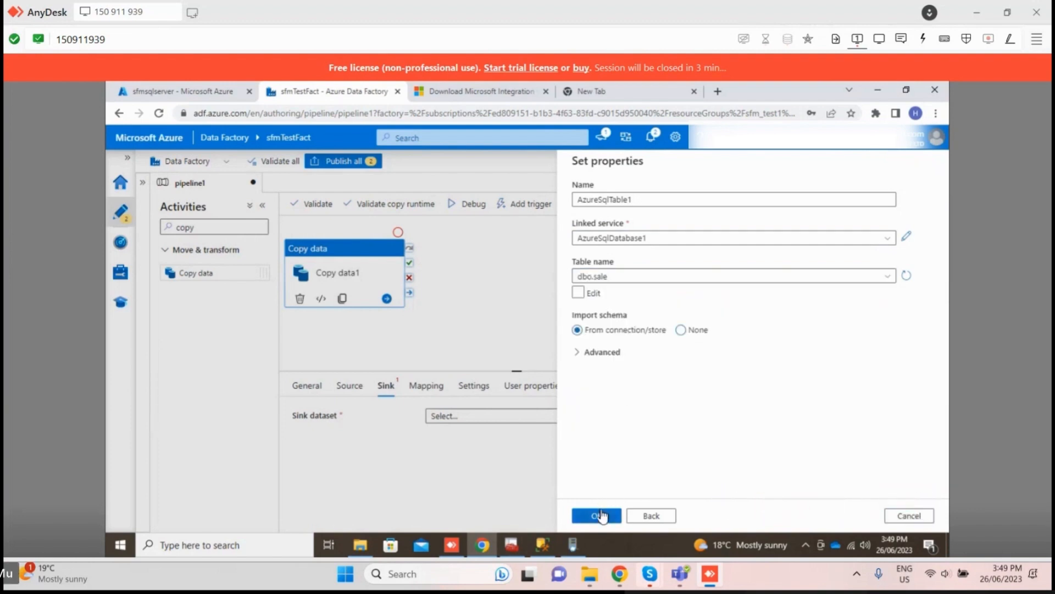
click(599, 516)
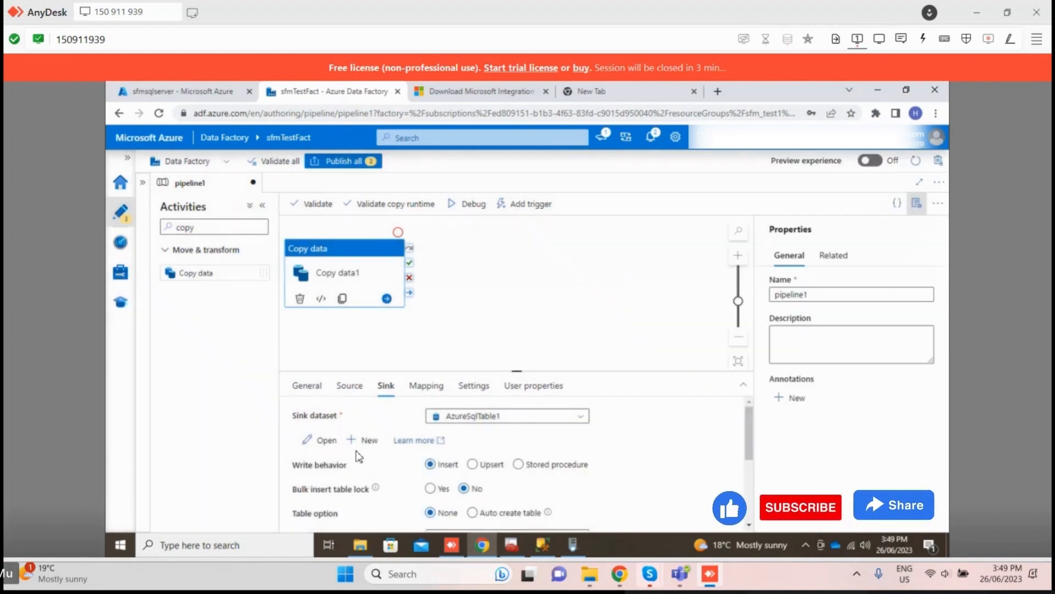
Step: Set the sink's write behavior to Upsert and look over the remaining sink options
scroll(359, 456, down, 3)
scroll(379, 450, up, 3)
click(483, 465)
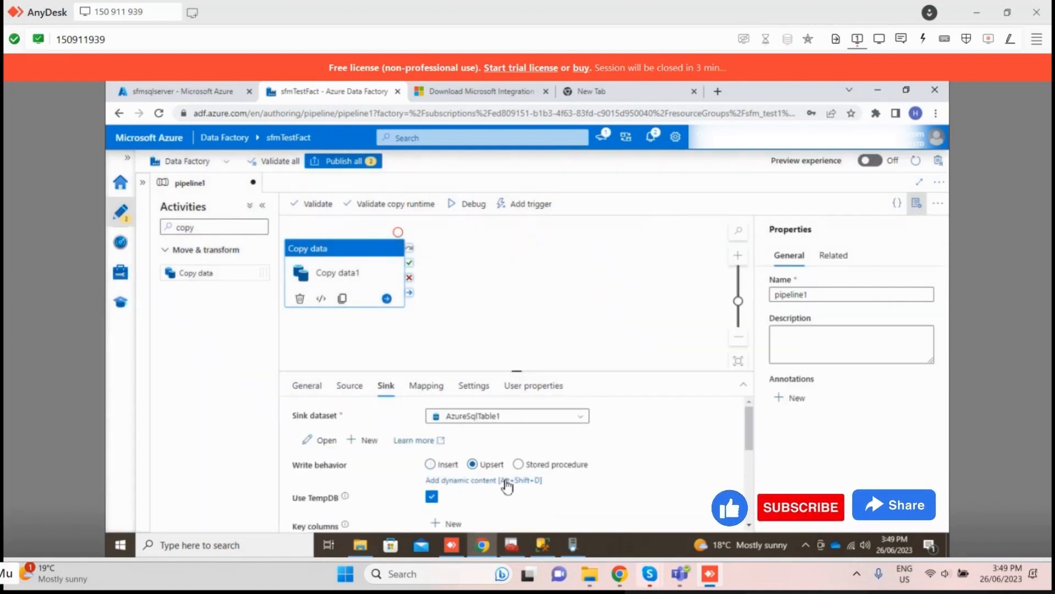
scroll(522, 491, down, 2)
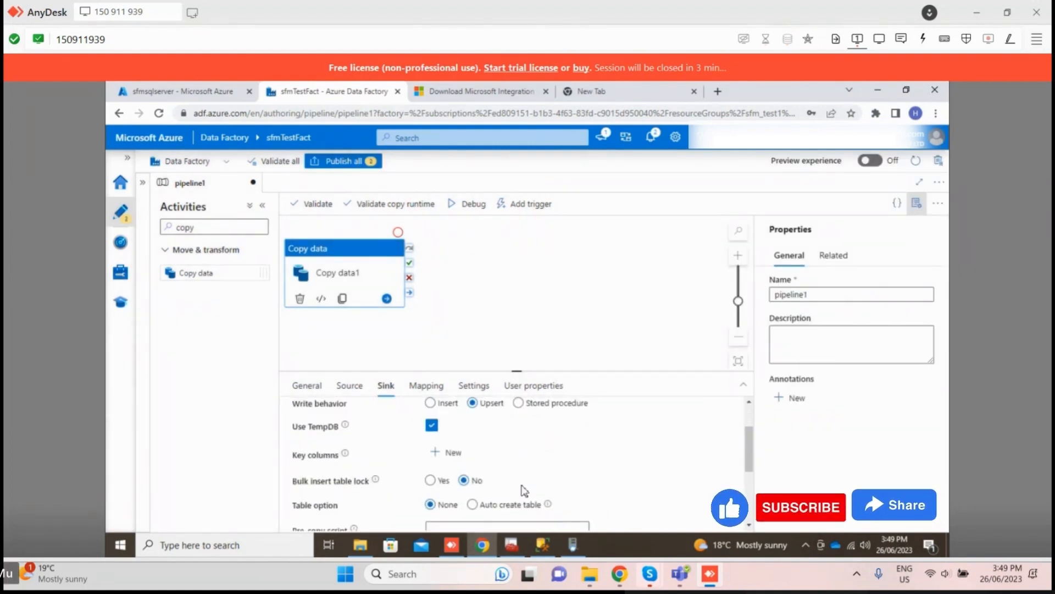
scroll(524, 491, up, 3)
Step: Import the schemas into the Copy data1 mapping and select all column mappings
click(426, 385)
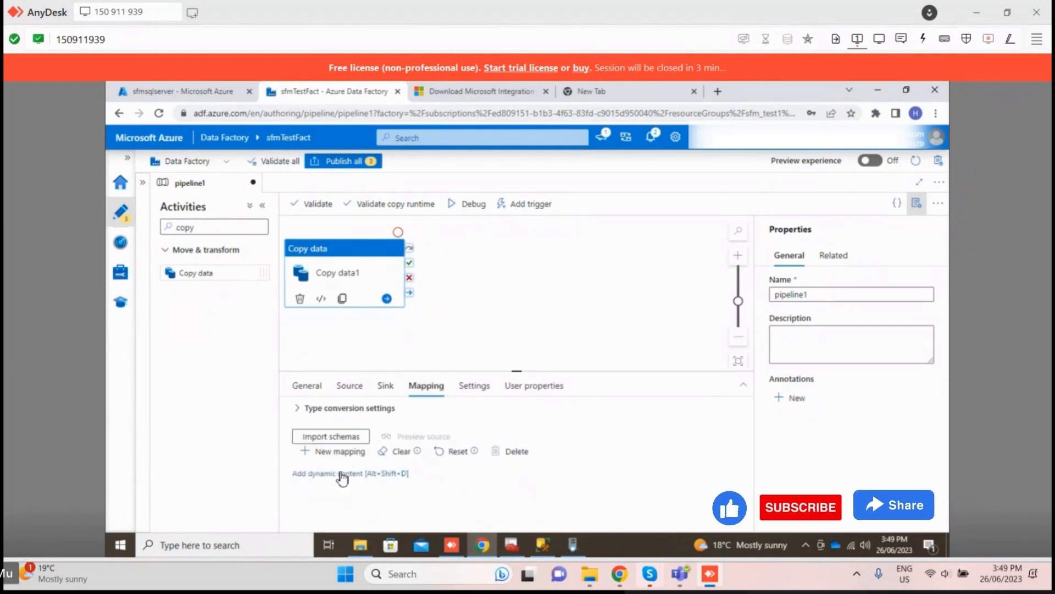
click(337, 437)
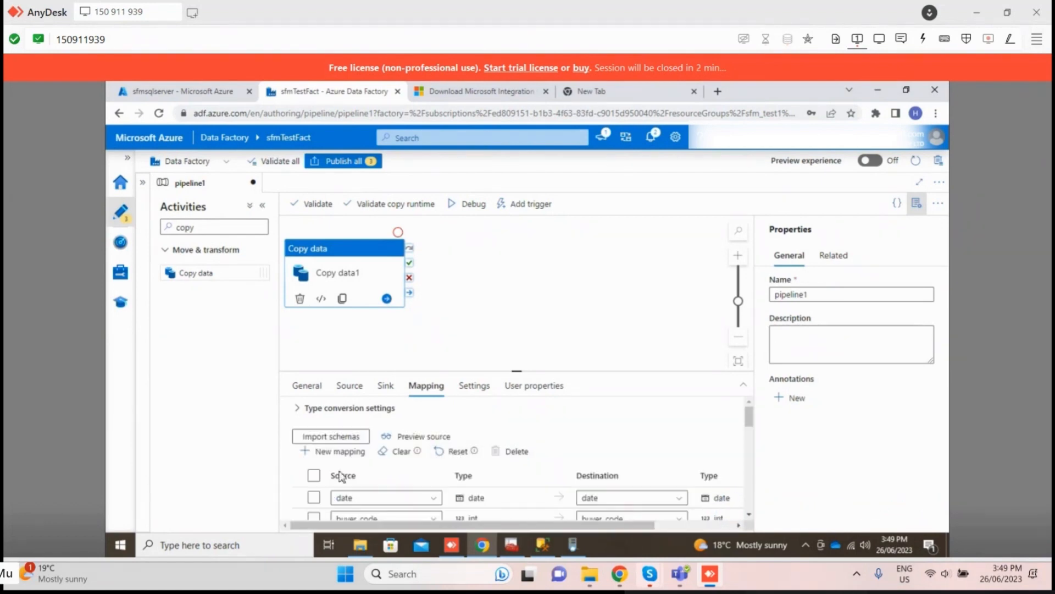
click(313, 475)
scroll(407, 474, down, 1)
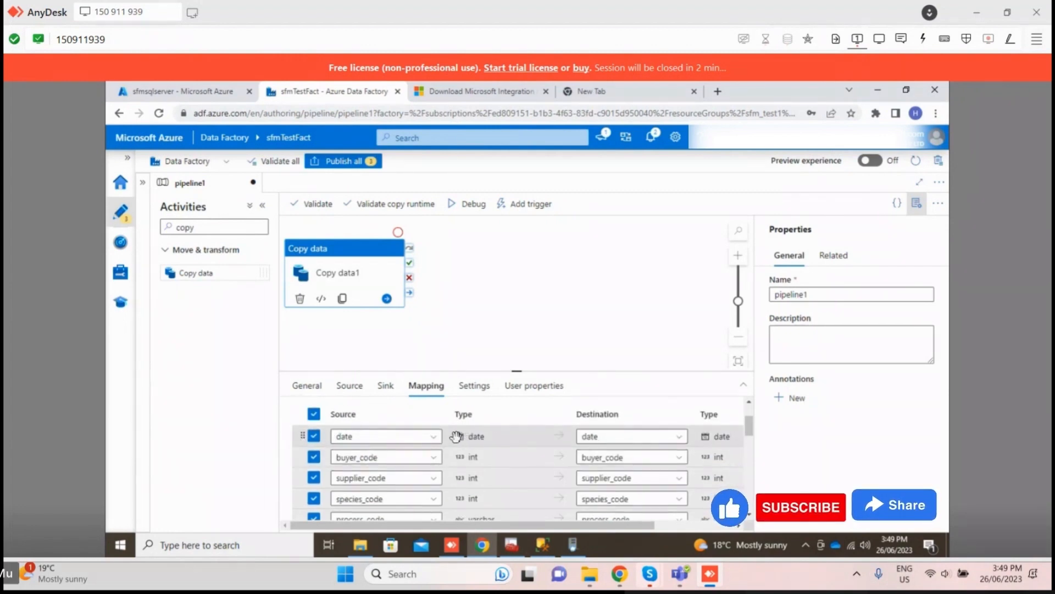
scroll(418, 418, up, 1)
Step: Add a new key column entry to the sink's upsert settings and open its list of available columns
click(385, 385)
scroll(387, 480, down, 1)
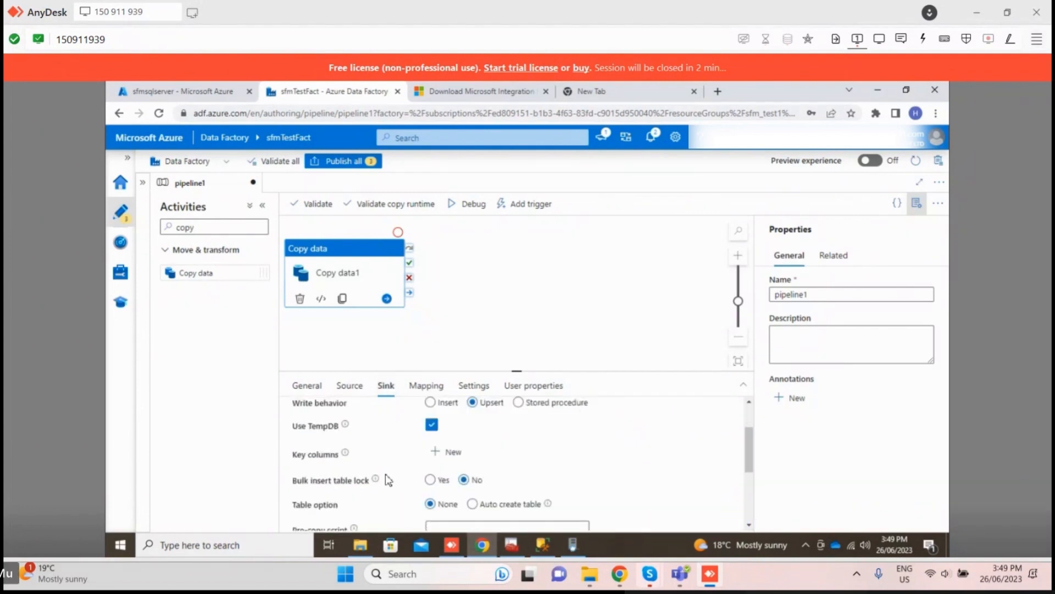
scroll(387, 480, down, 2)
scroll(388, 480, up, 2)
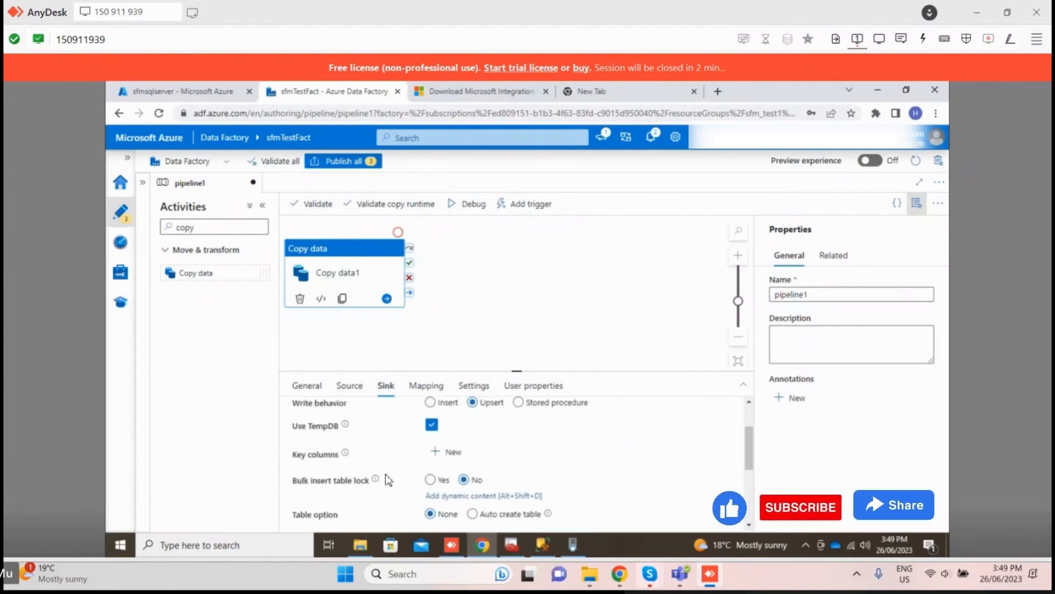
click(448, 451)
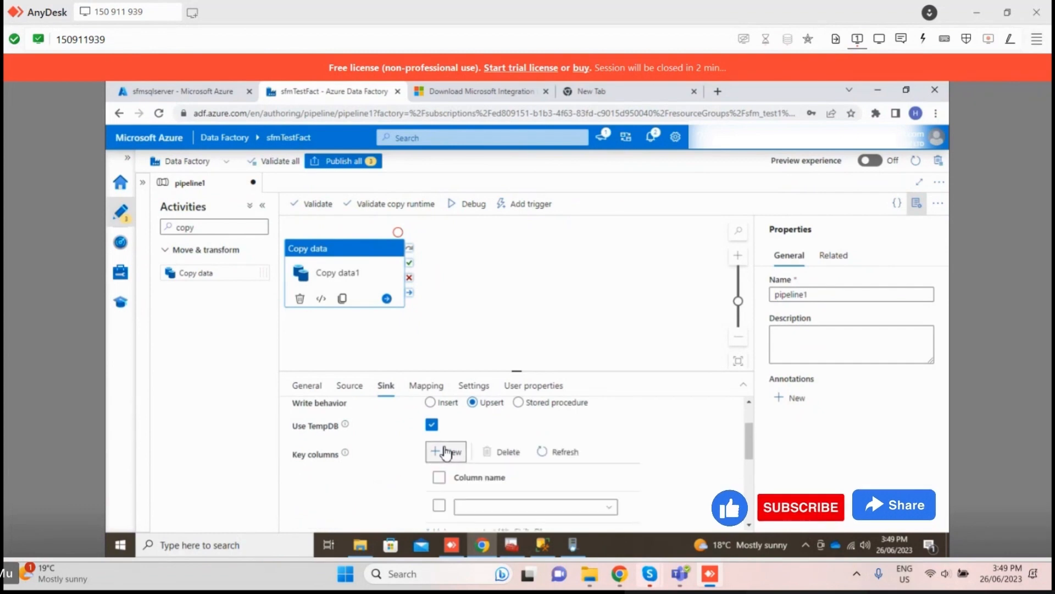
scroll(454, 469, down, 1)
click(463, 444)
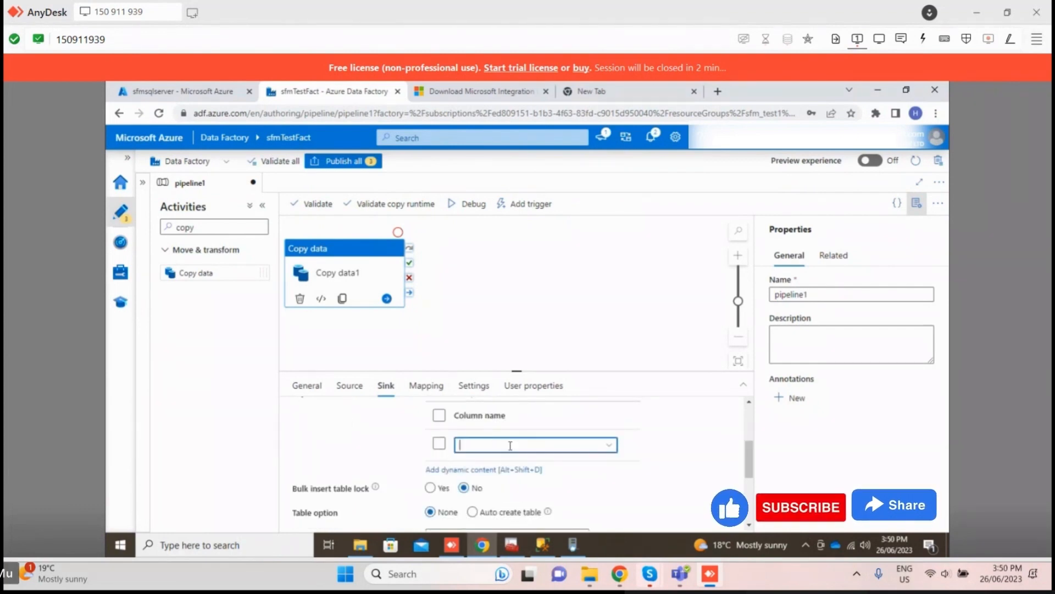
click(610, 448)
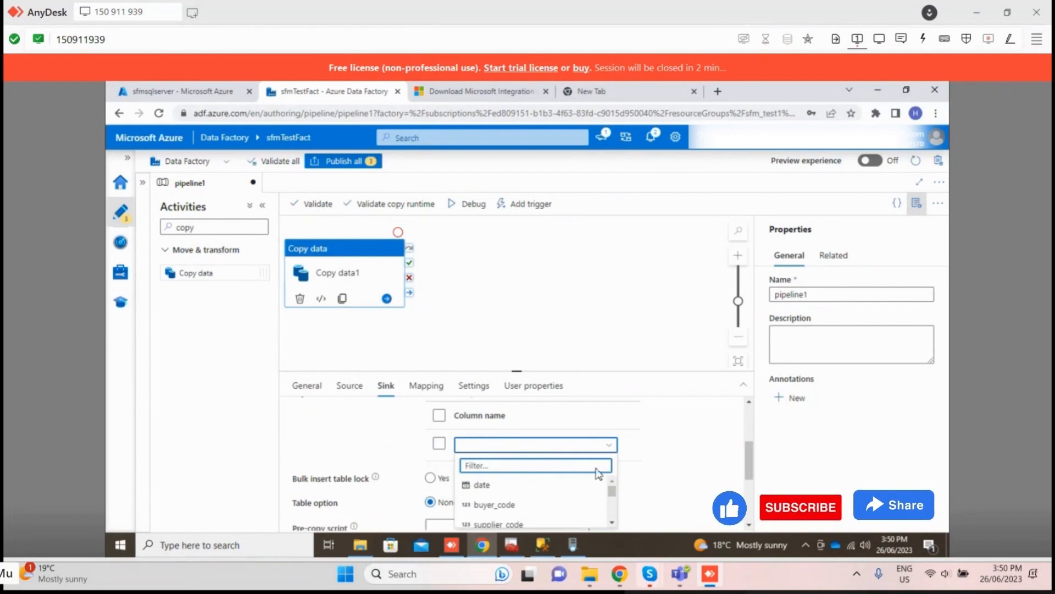
Step: Switch to SQL Server Management Studio and examine the top 1000 rows of dbo.sale for columns suitable as the upsert key
click(543, 544)
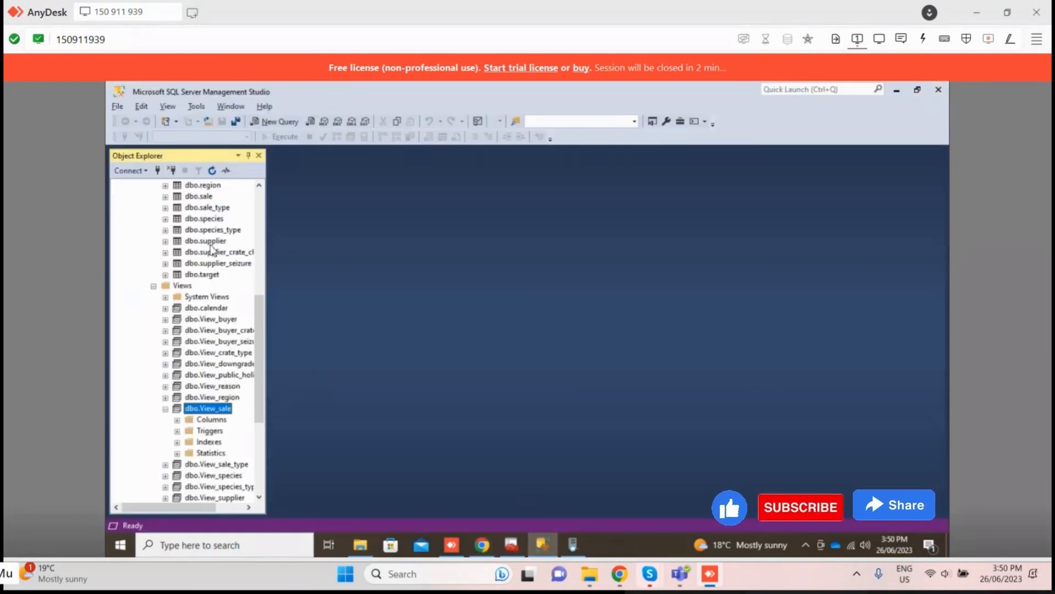
double_click(204, 196)
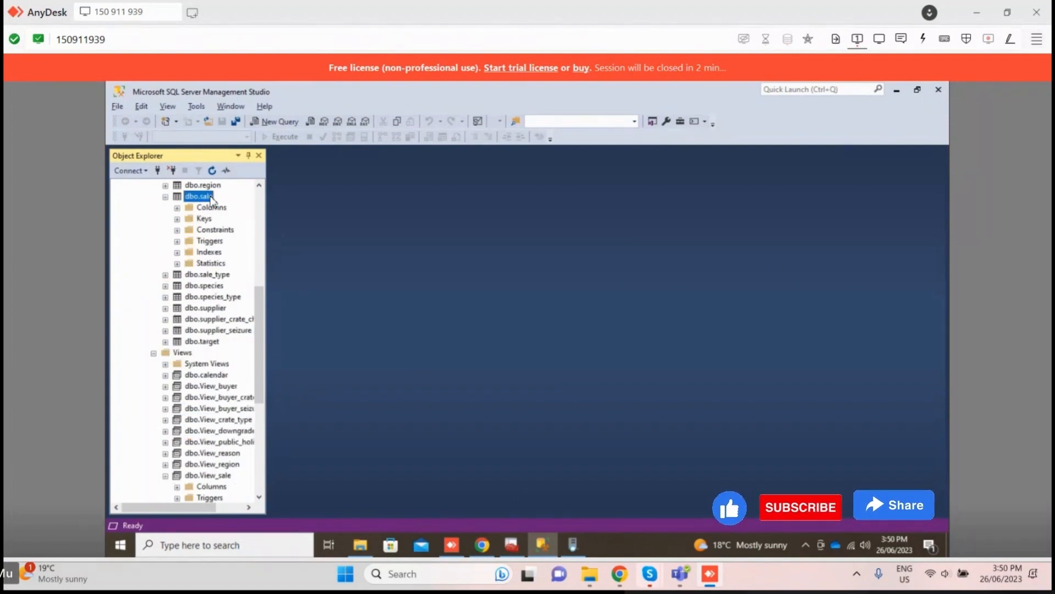
right_click(211, 199)
click(265, 230)
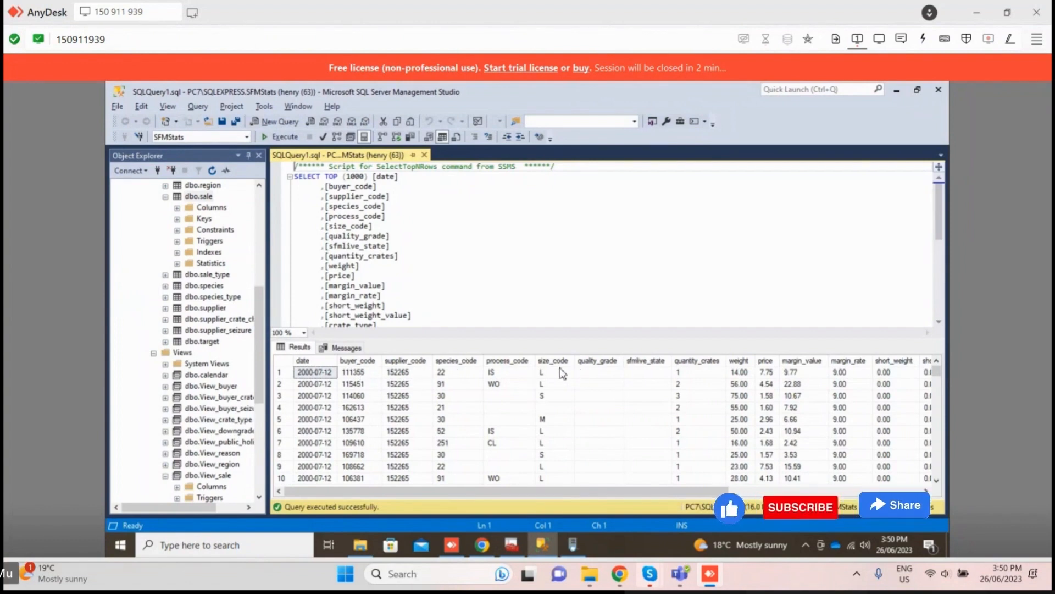
scroll(365, 407, down, 3)
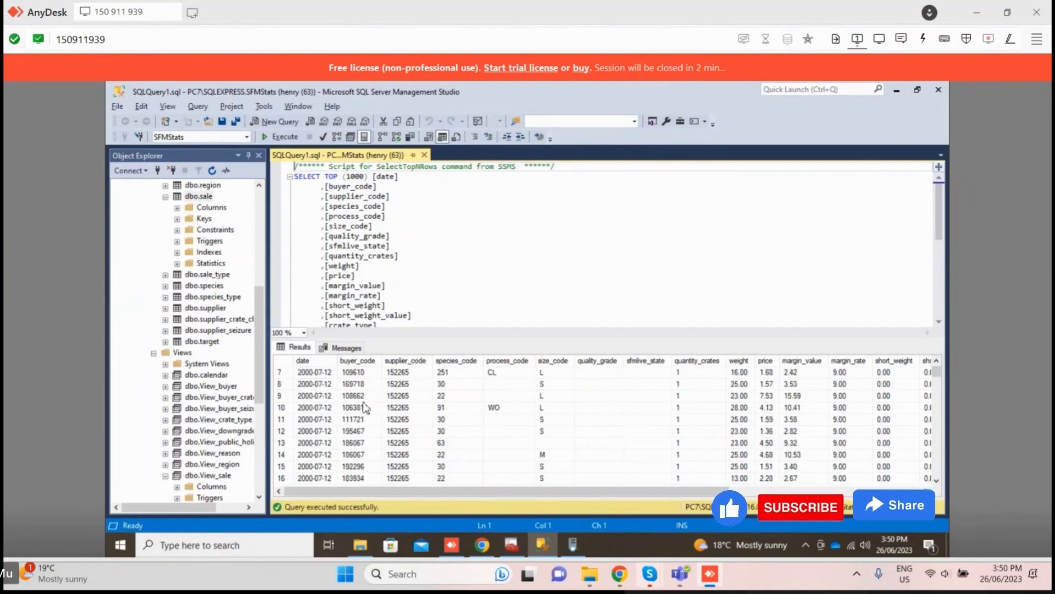
scroll(363, 434, down, 1)
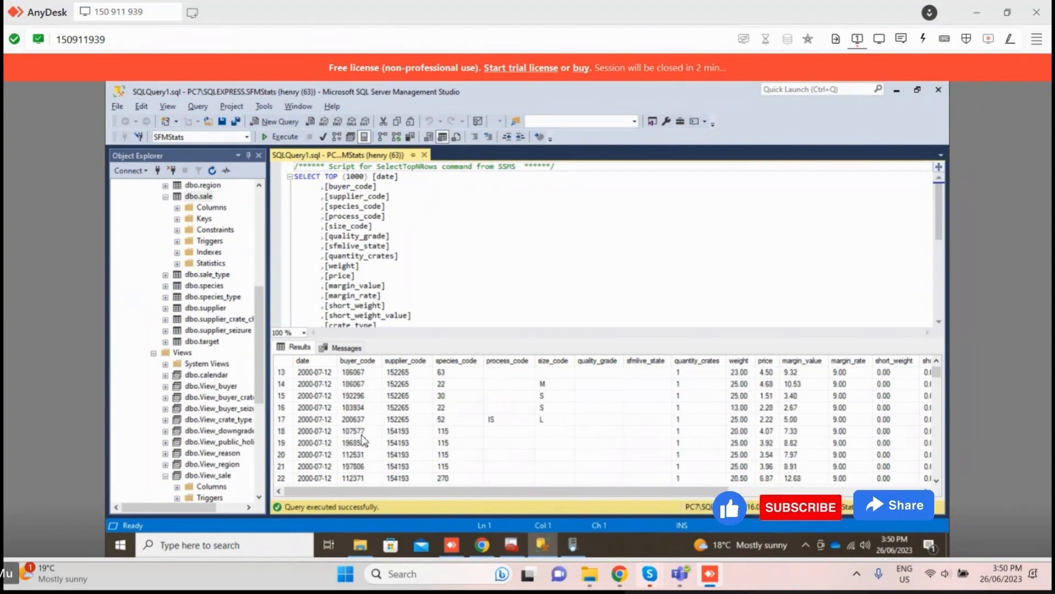
scroll(362, 440, up, 4)
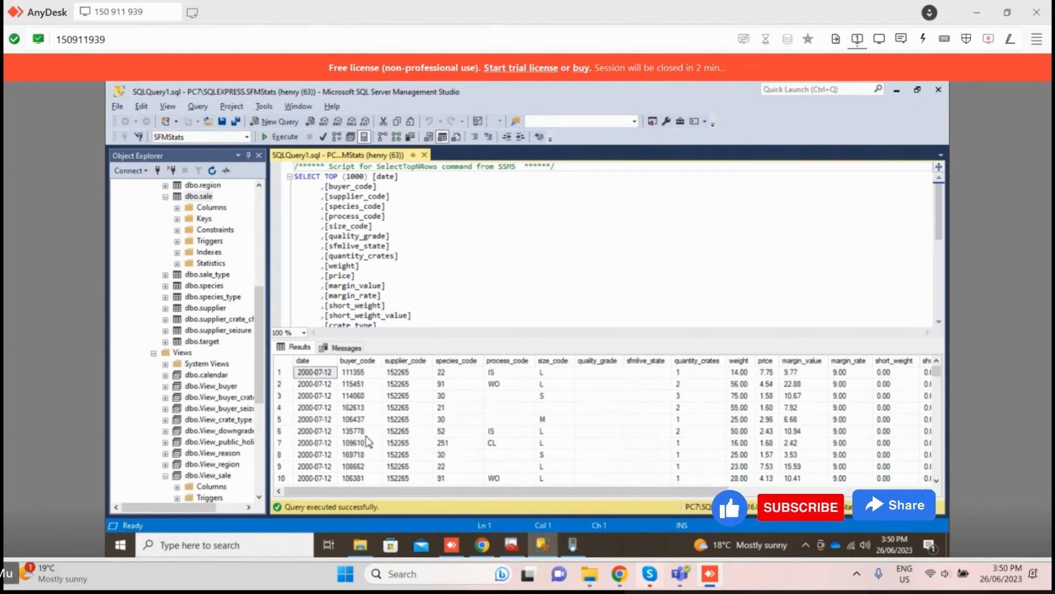
Step: Switch back to Azure Data Factory in Chrome and set the Copy data1 sink's write behavior to Insert
drag(461, 486, 431, 504)
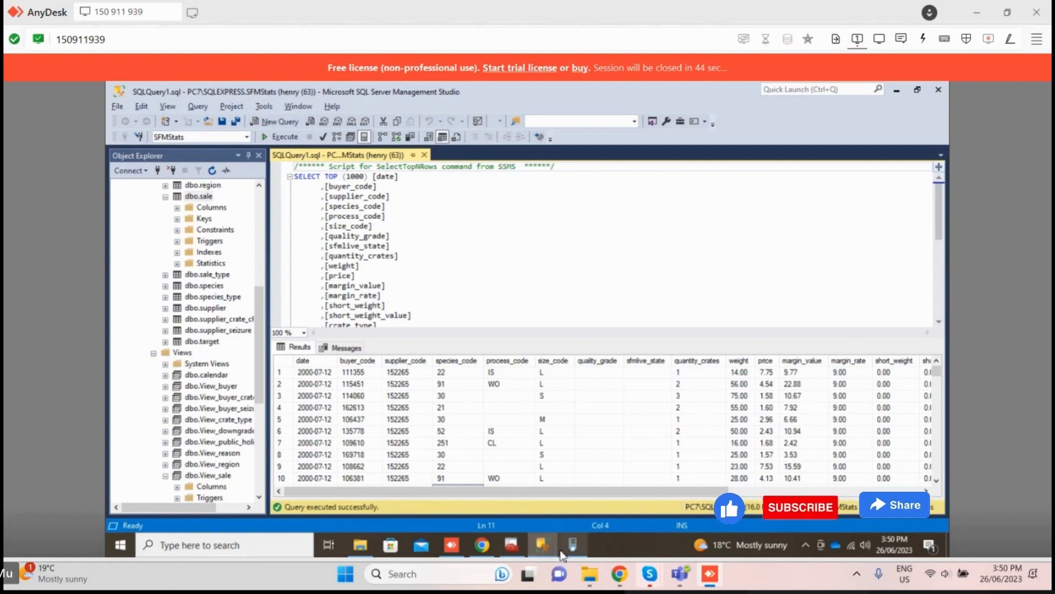
click(482, 545)
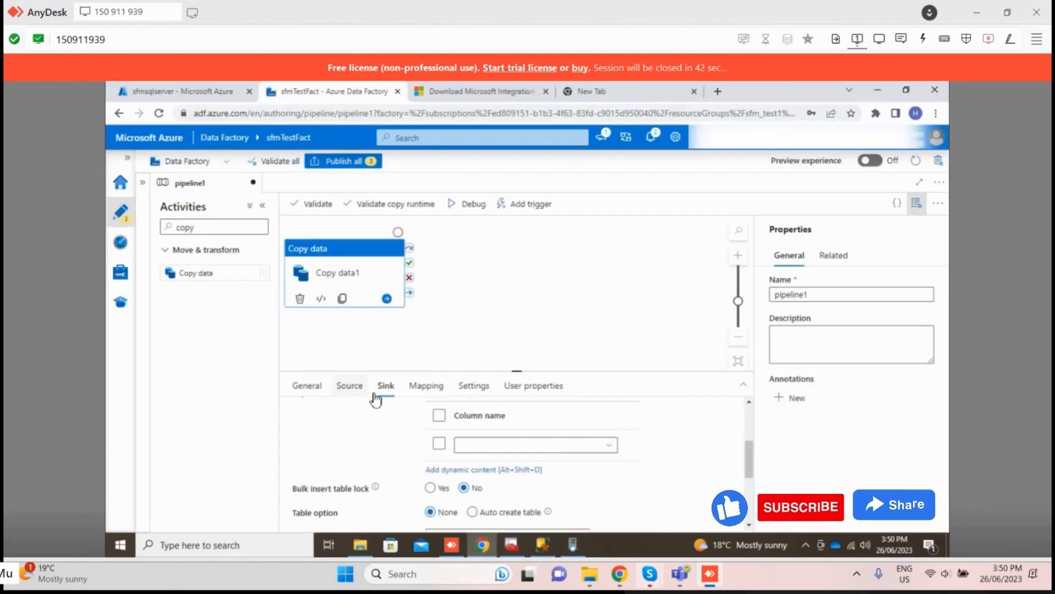
click(426, 386)
click(385, 386)
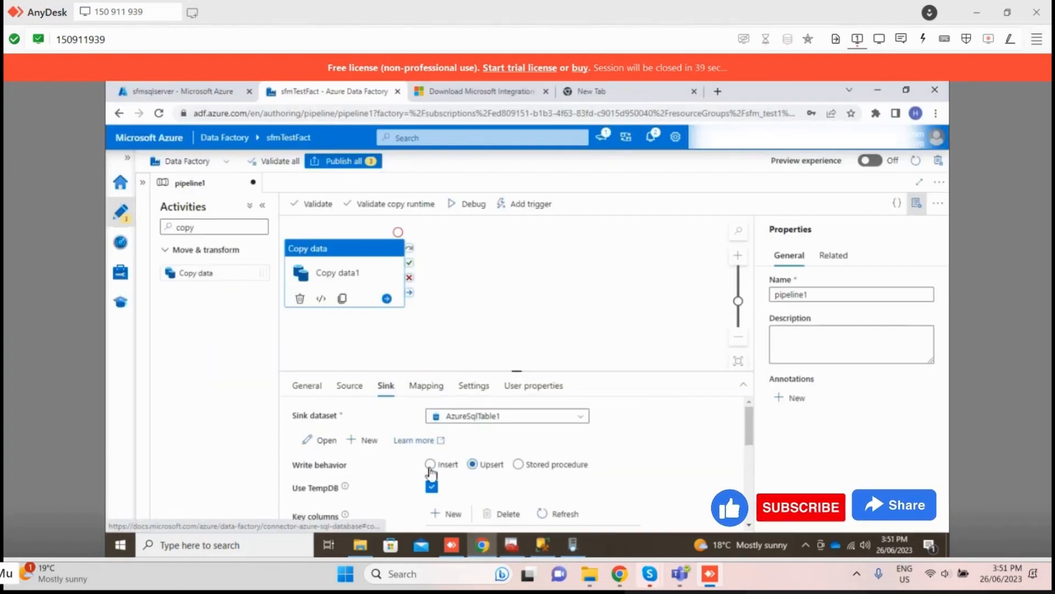
click(456, 465)
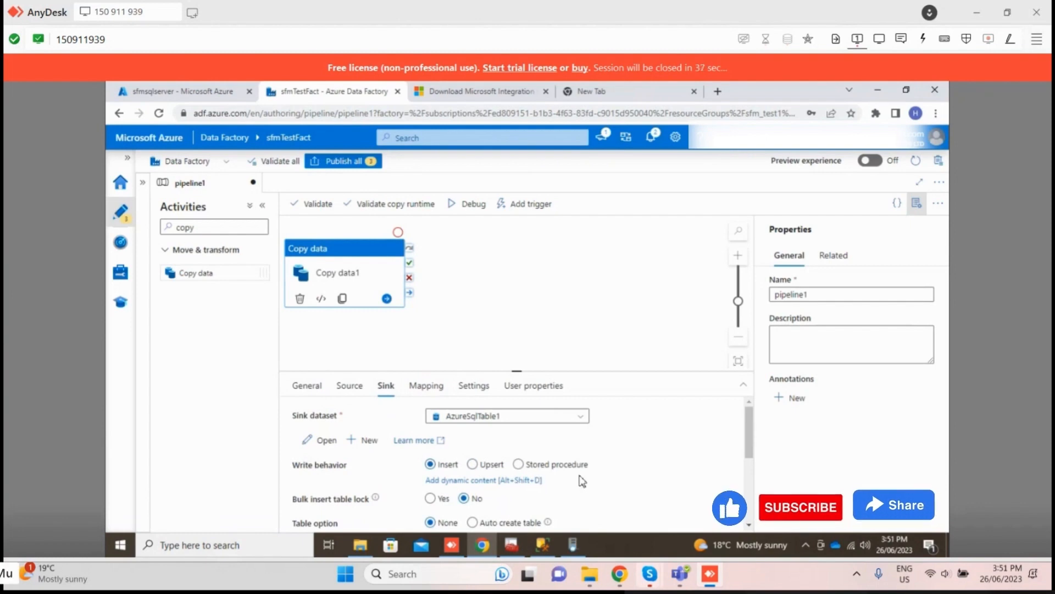
scroll(579, 475, down, 2)
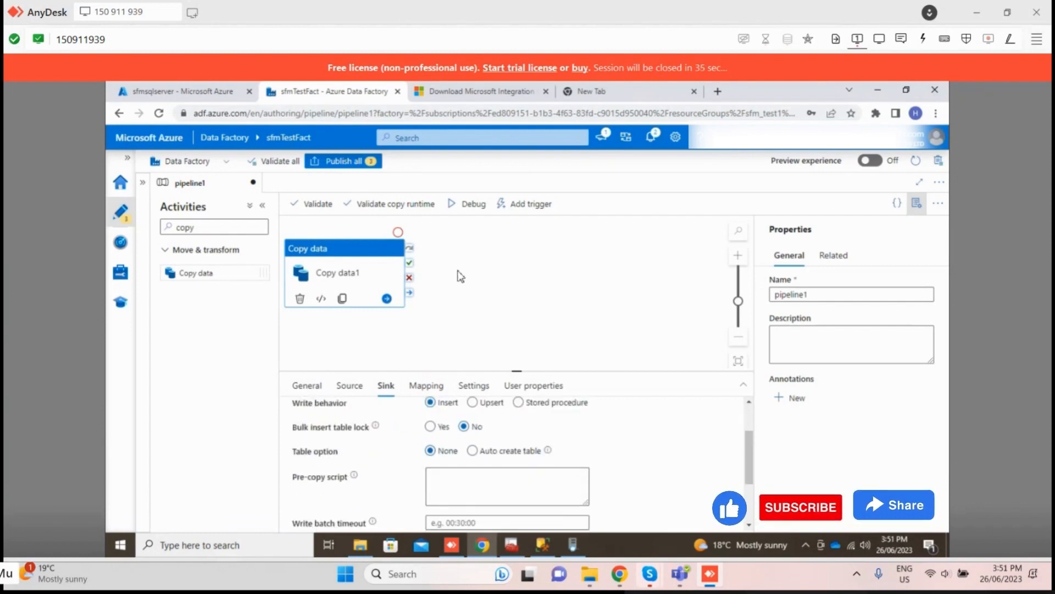
Step: Review the Copy data1 column mappings and start a debug run of pipeline1
click(426, 386)
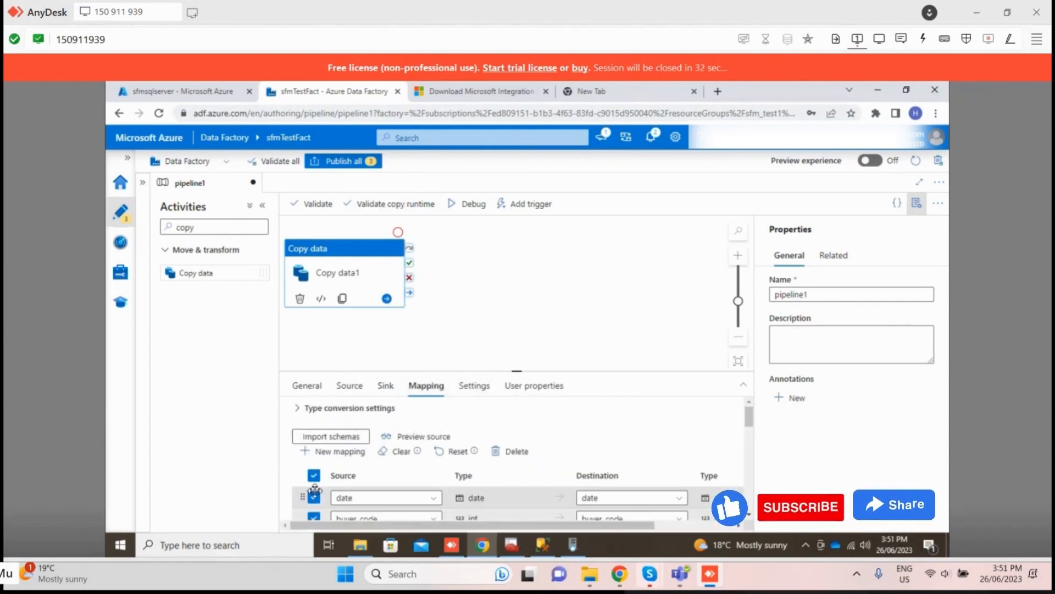
scroll(353, 473, down, 3)
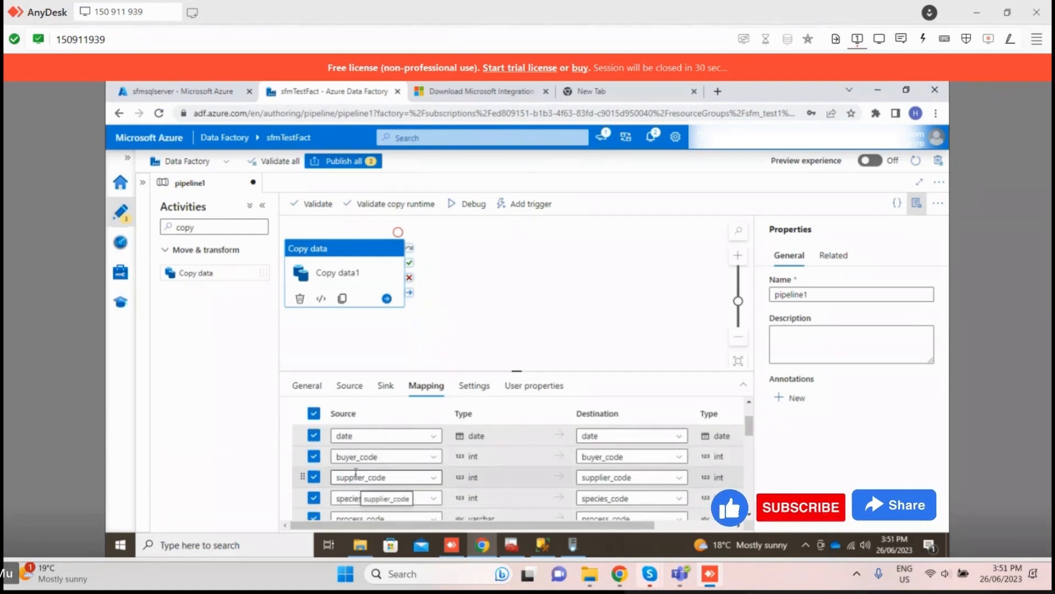
scroll(526, 478, up, 3)
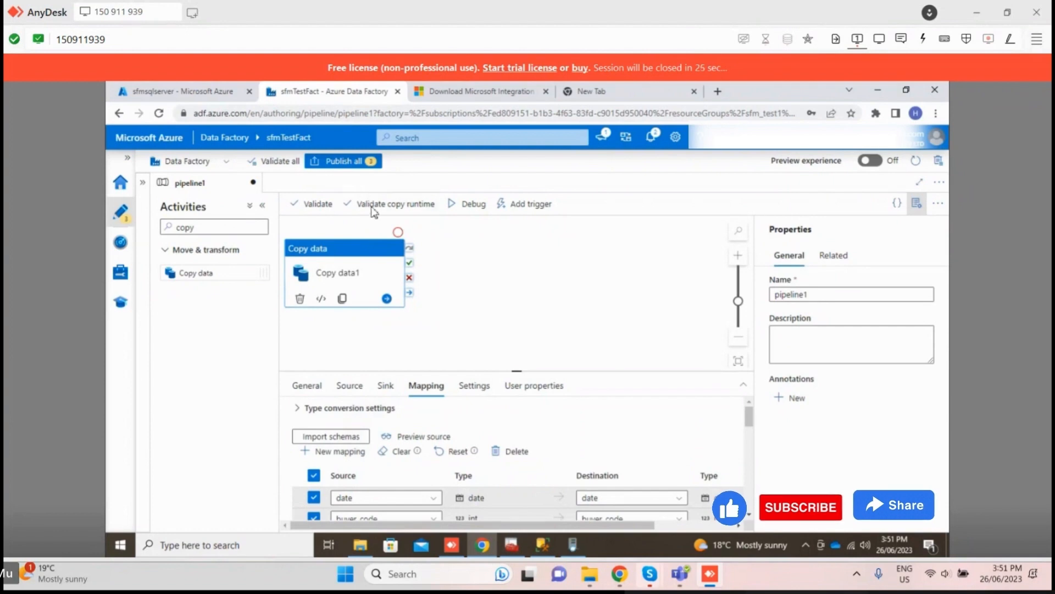
click(474, 205)
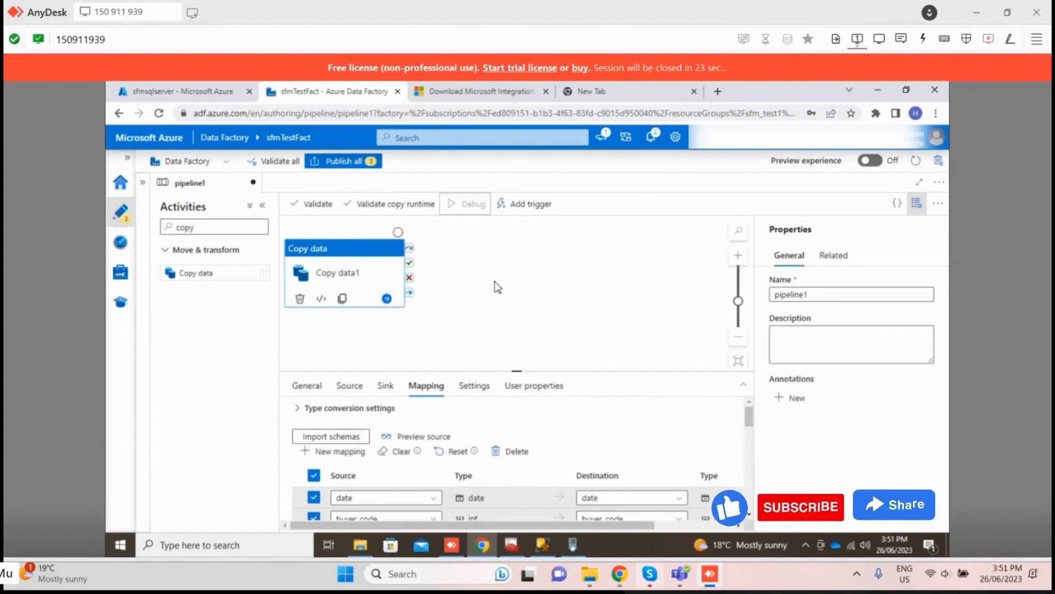
click(496, 282)
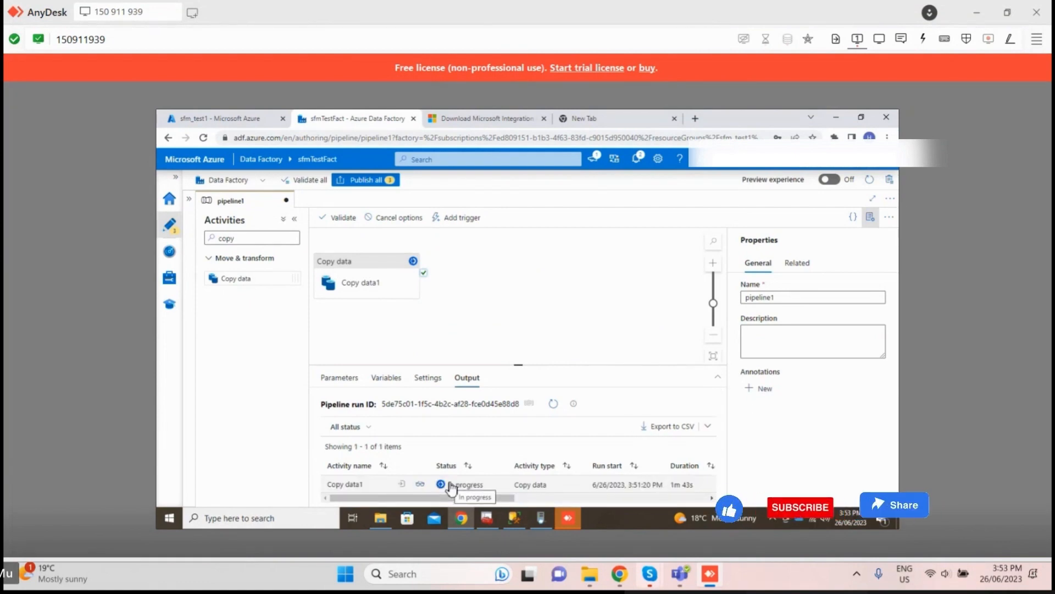
Step: Open the Copy data1 run details and examine the transfer progress from SQL Server to Azure SQL Database
click(420, 484)
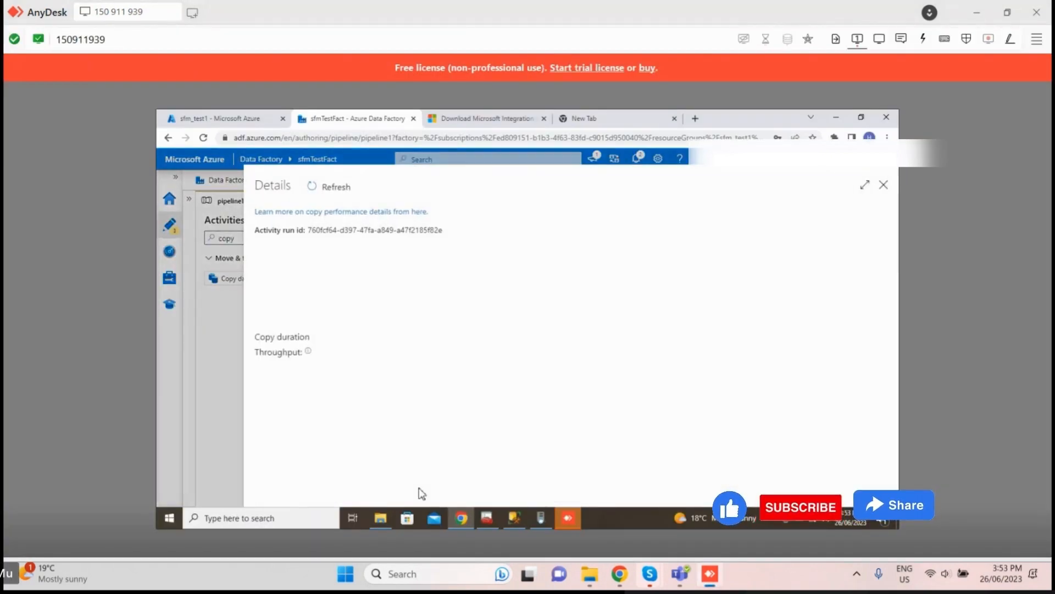
scroll(550, 308, down, 1)
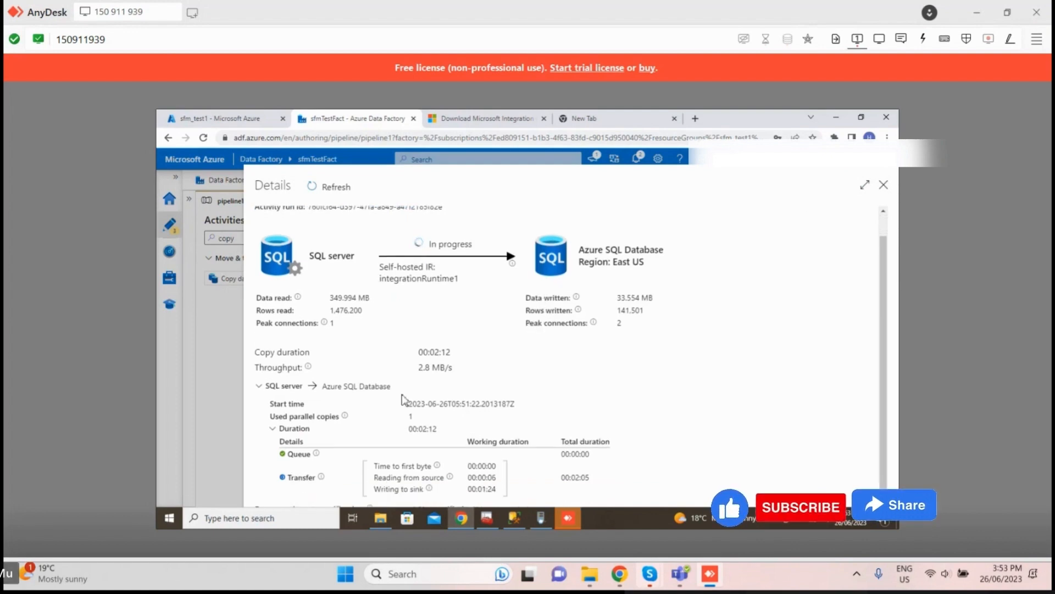
drag(456, 177, 442, 141)
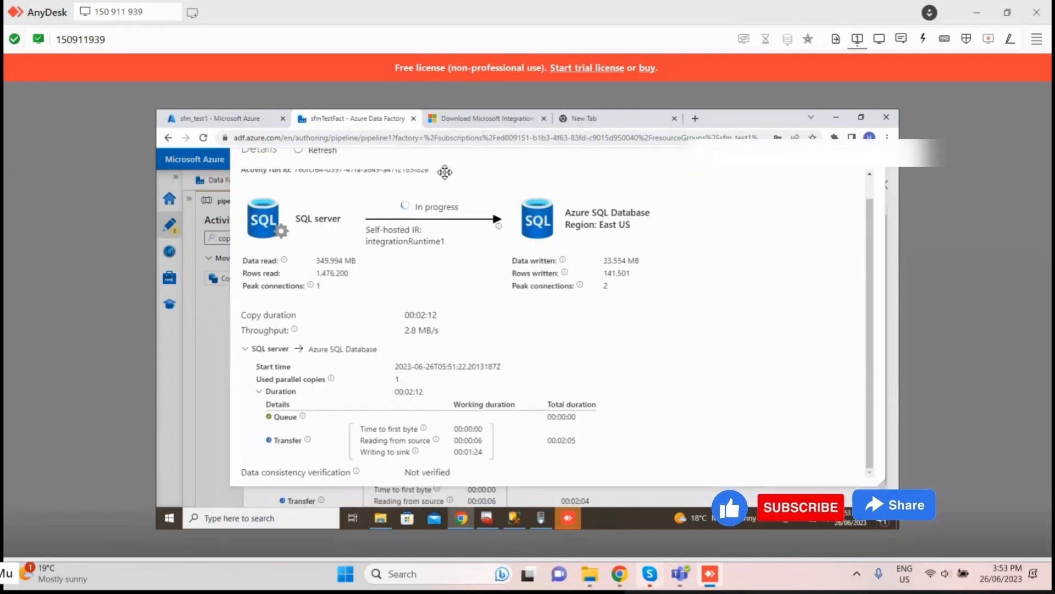